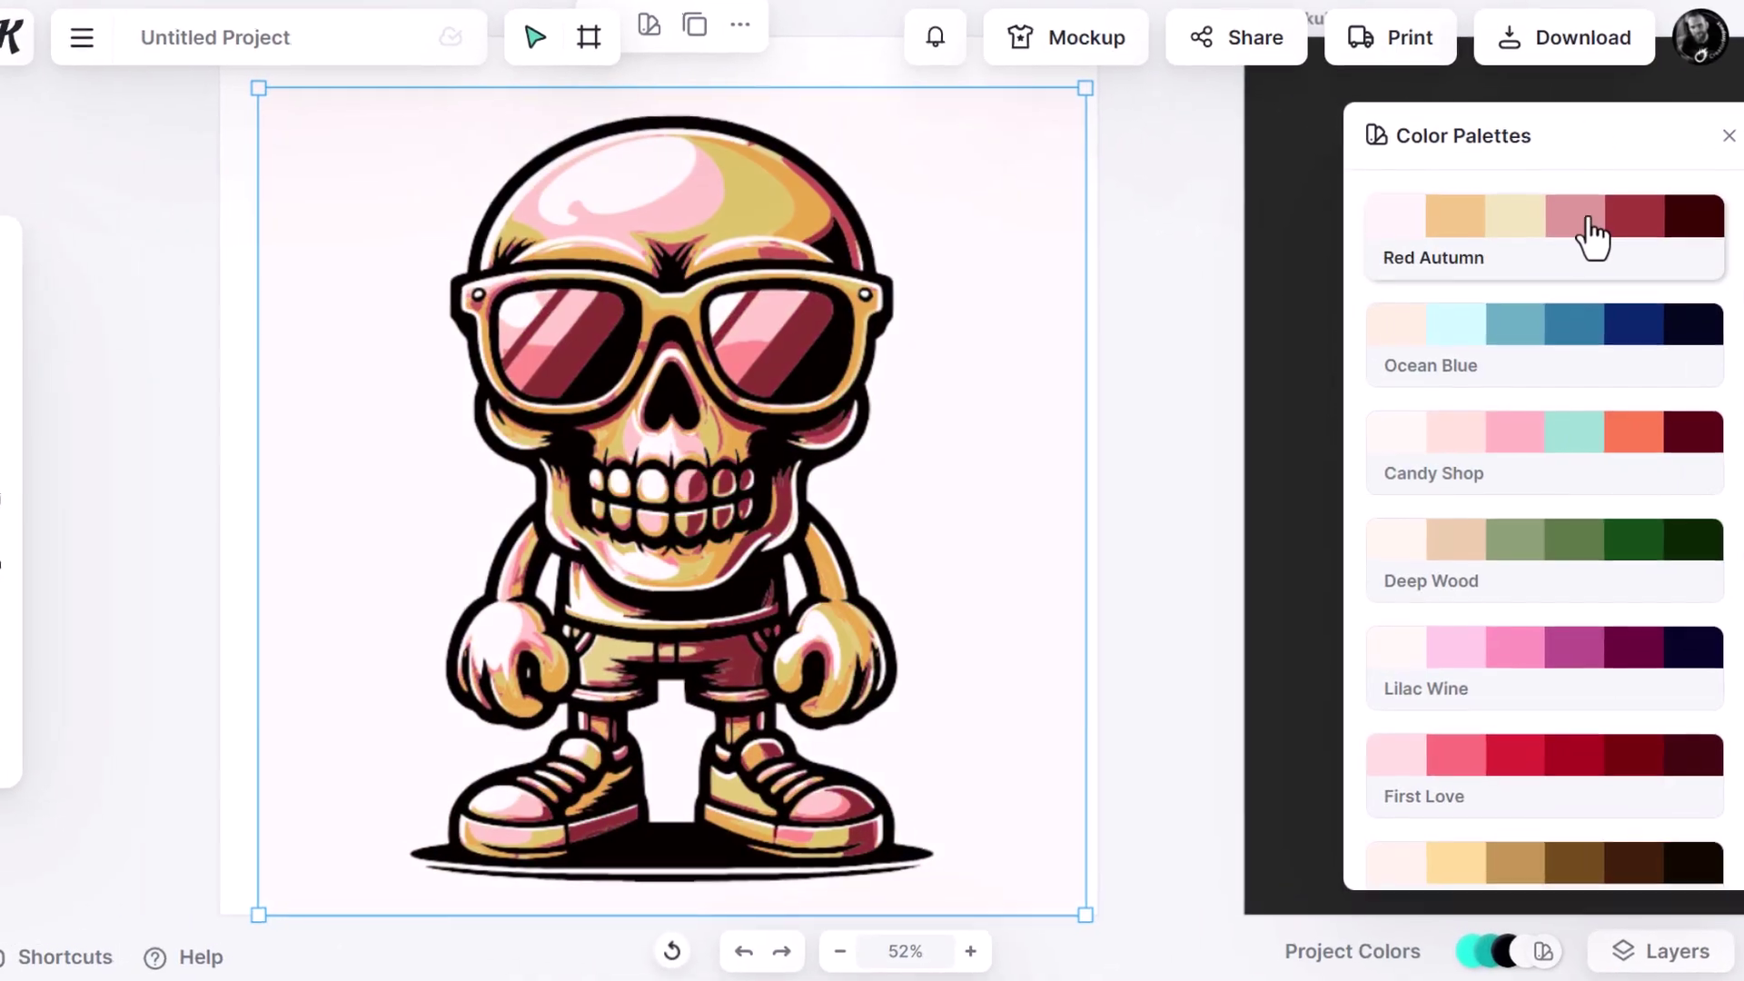
Scroll the Color Palettes panel, previewing palettes like Red Autumn and Deep Wood on the skull.
{"action": "scroll", "coordinate": [1583, 623], "scroll_direction": "down", "scroll_amount": 3}
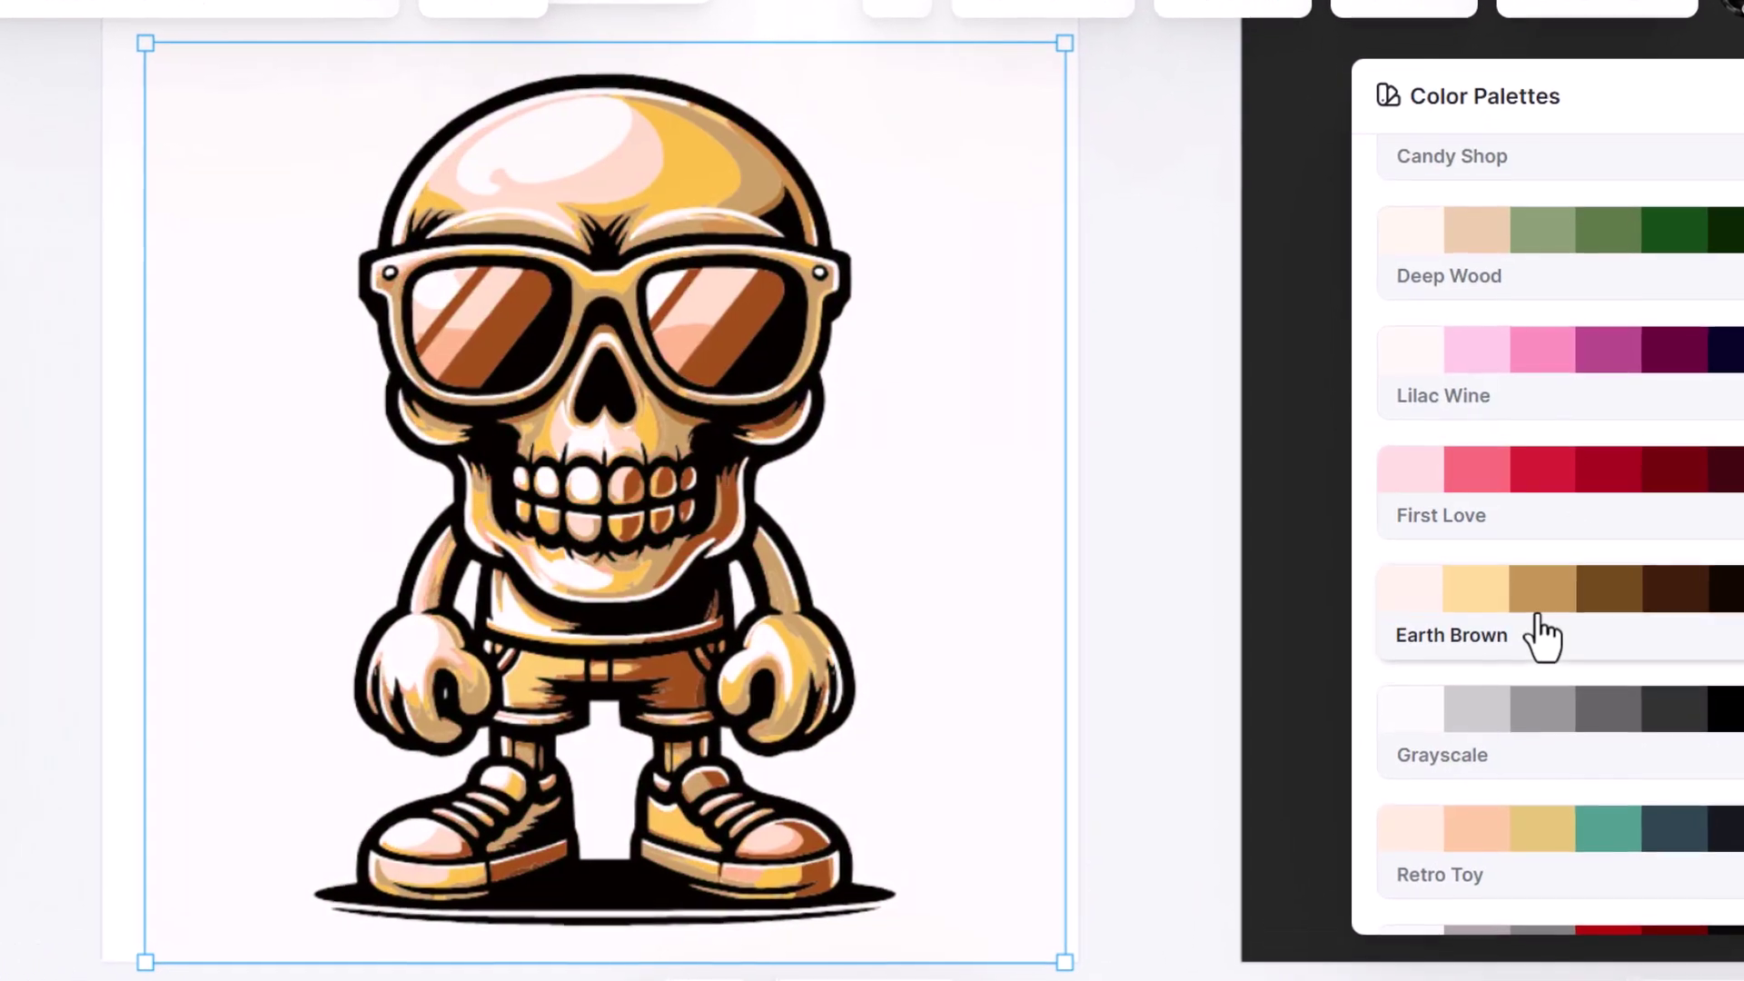
{"action": "scroll", "coordinate": [1603, 942], "scroll_direction": "down", "scroll_amount": 3}
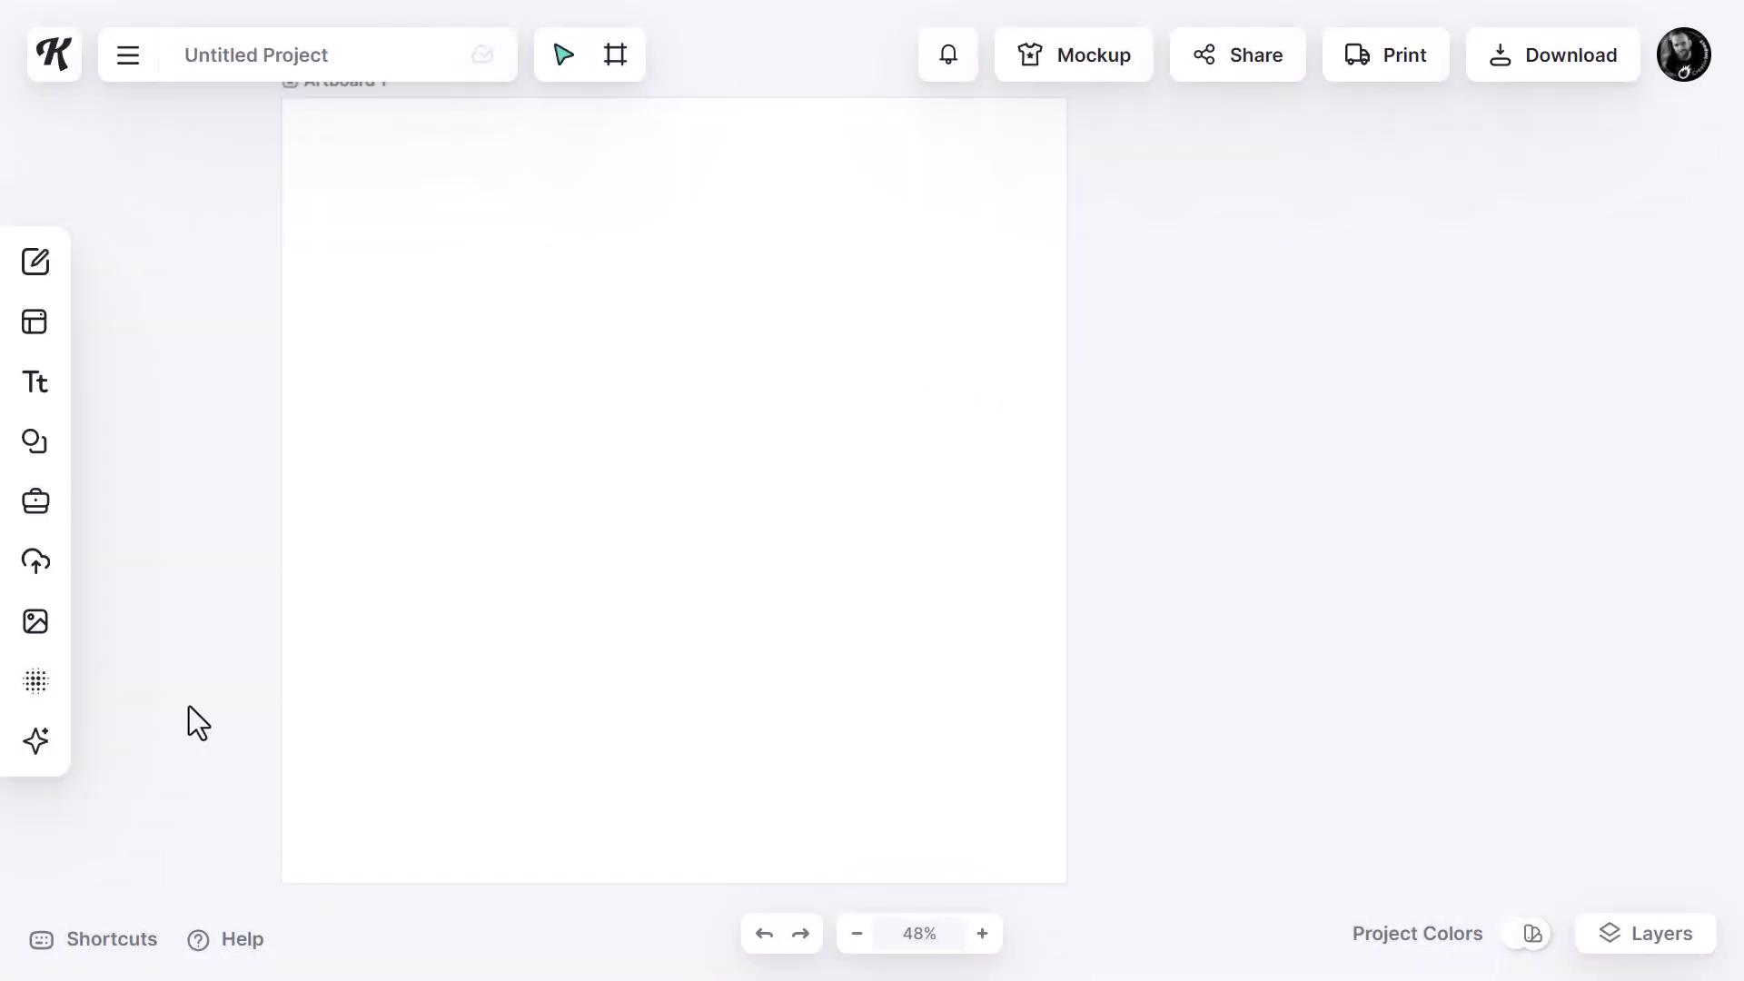
Bring up Kittl AI with its Image, Sets and Design generators.
{"action": "mouse_move", "coordinate": [37, 743]}
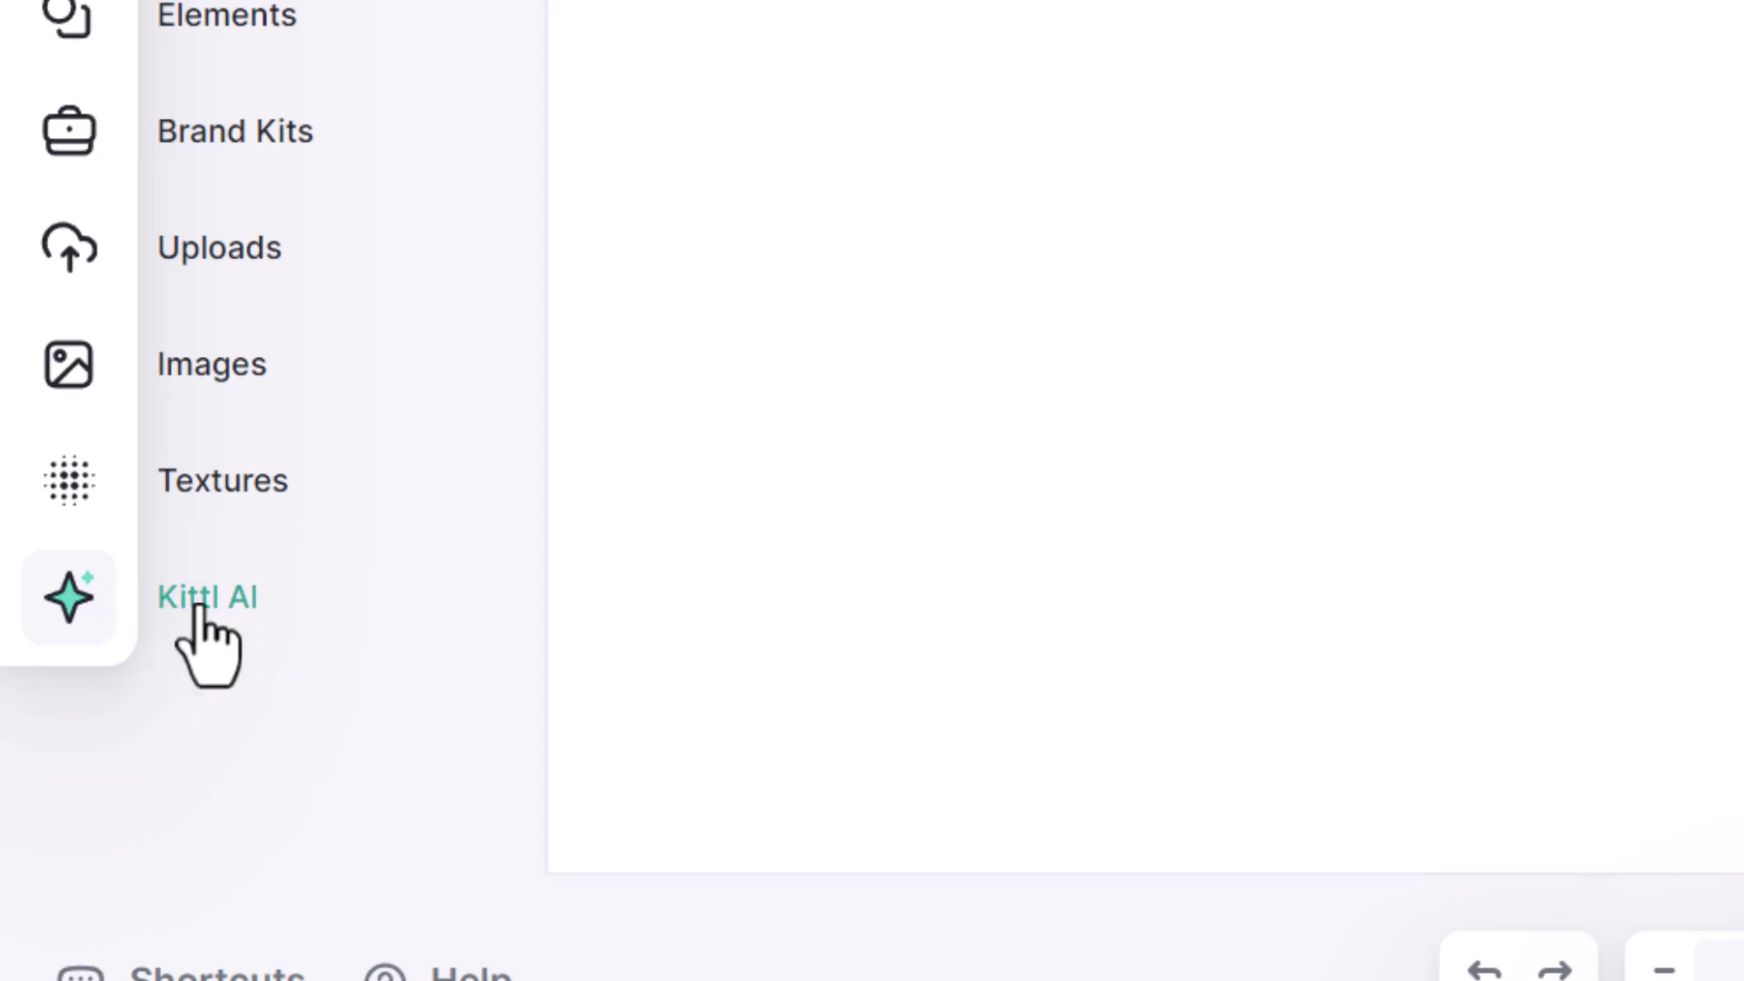
{"action": "left_click", "coordinate": [70, 620]}
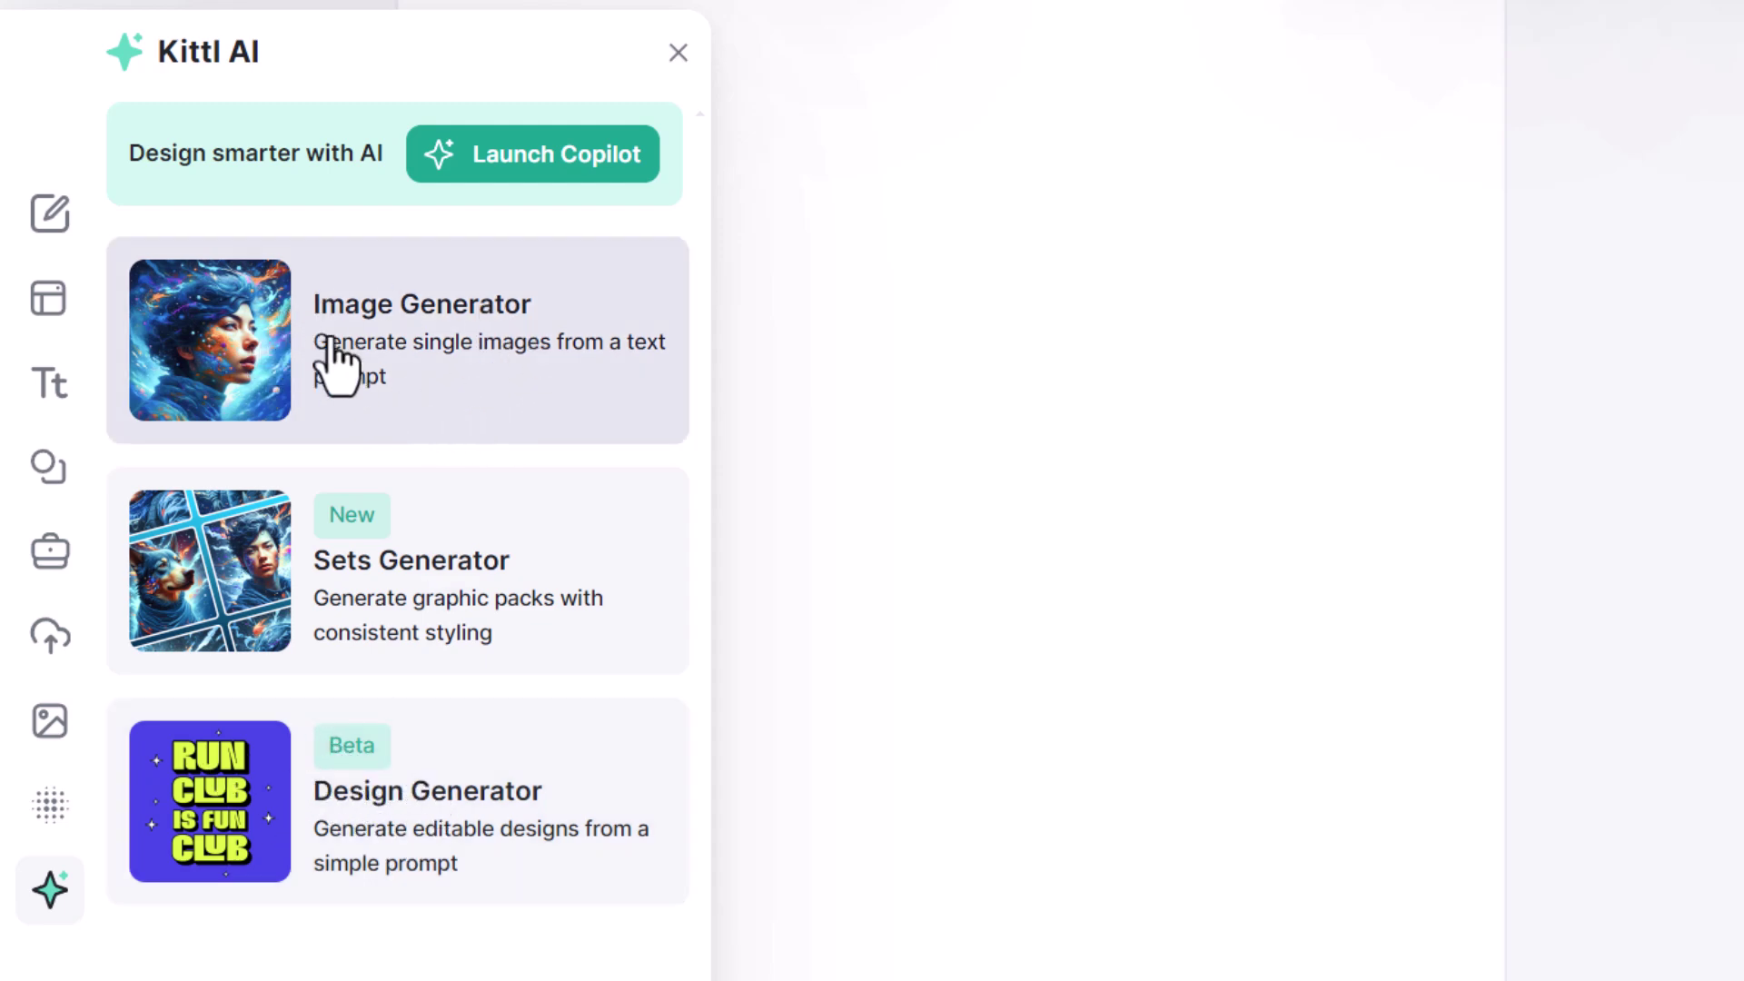
Start the Image Generator with the prompt 'A funky skull with sunglasses'.
{"action": "left_click", "coordinate": [393, 355]}
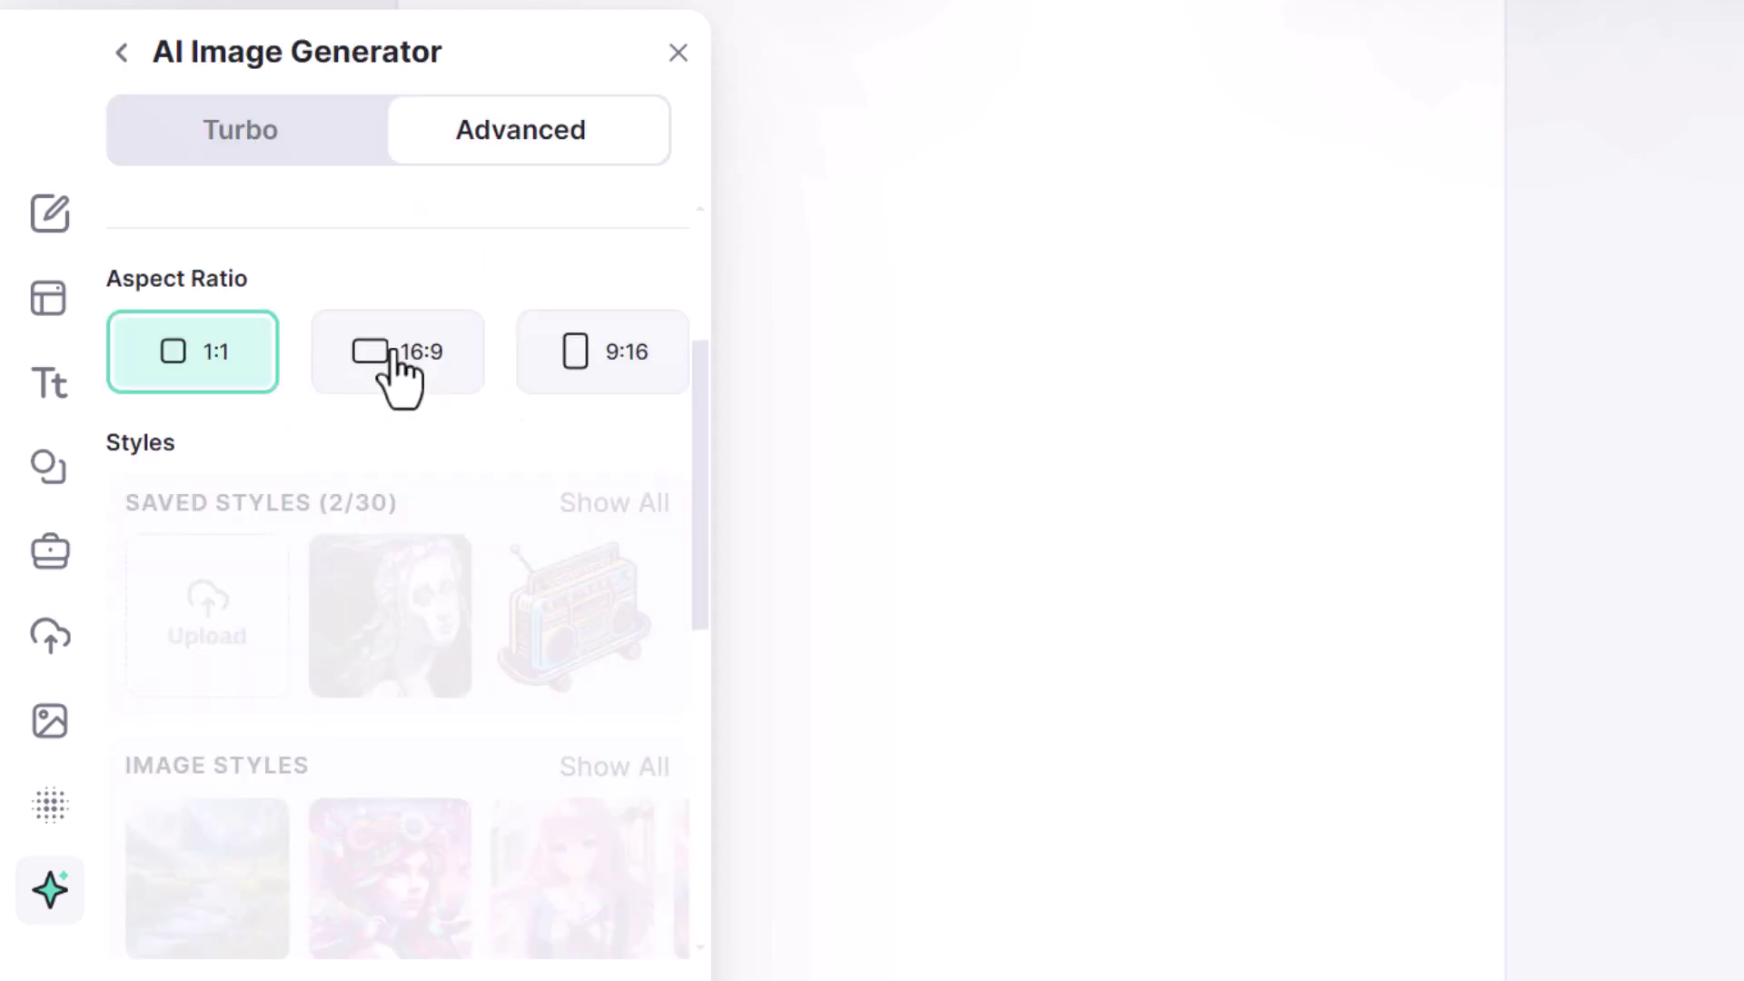
{"action": "scroll", "coordinate": [400, 545], "scroll_direction": "down", "scroll_amount": 10}
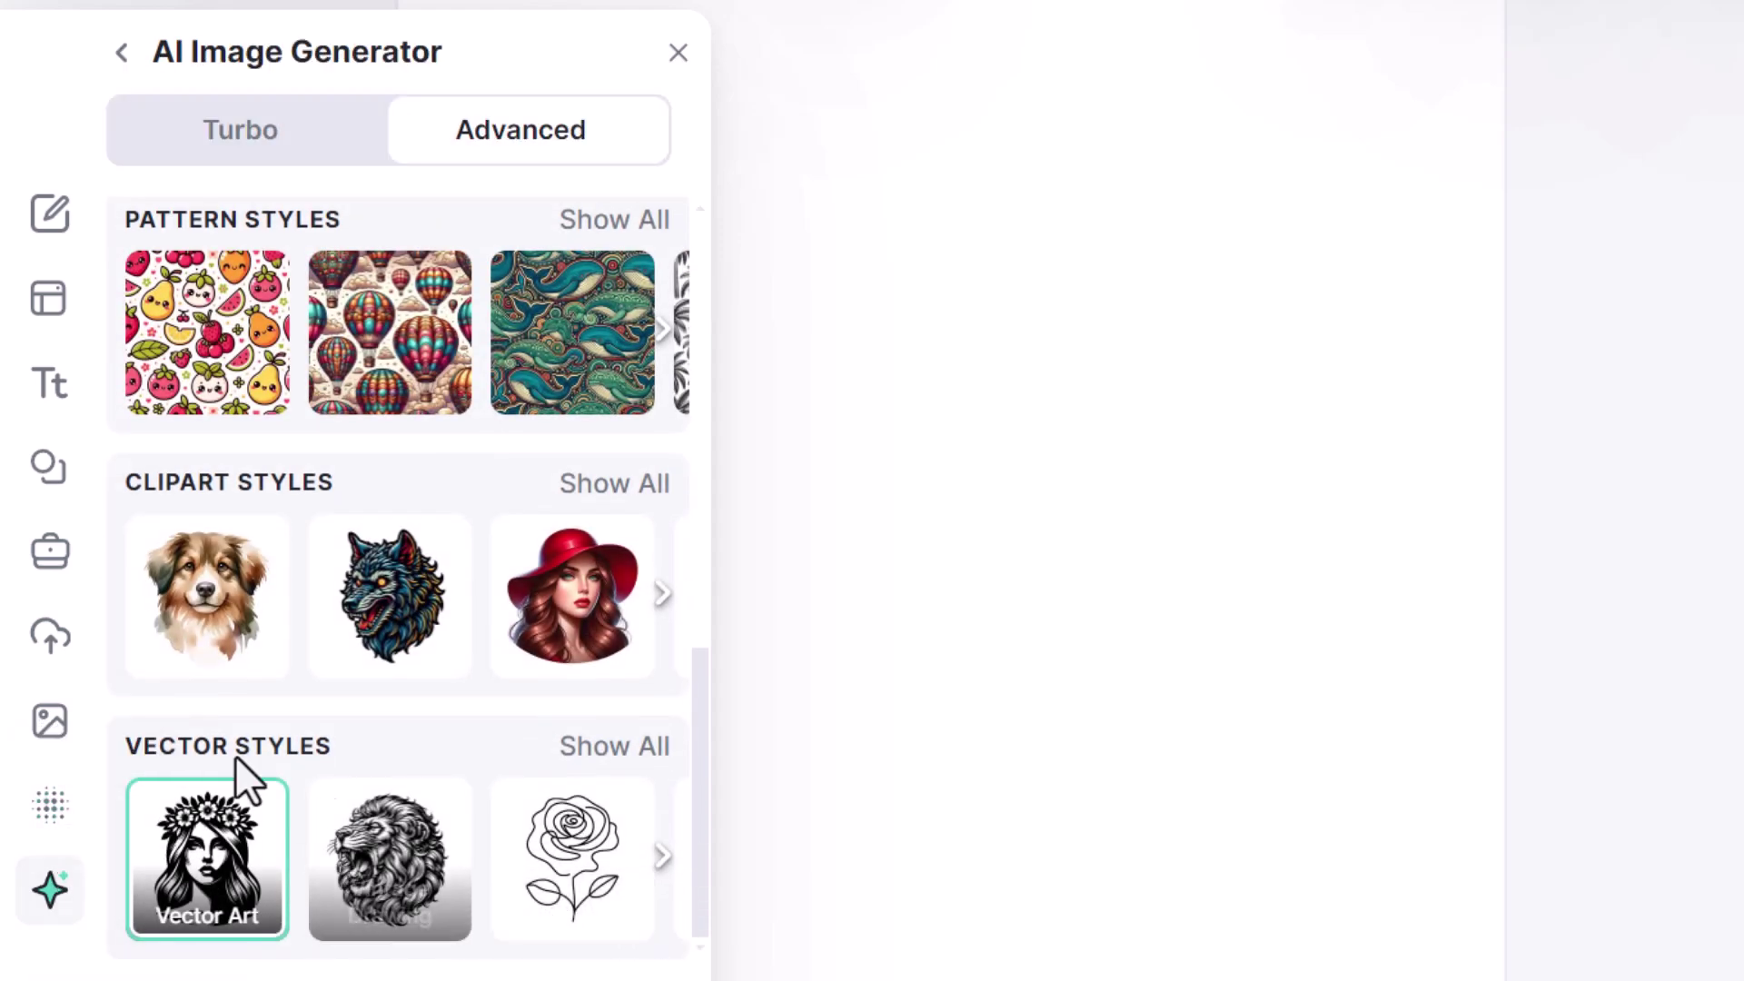
{"action": "left_click_drag", "start_coordinate": [697, 804], "coordinate": [737, 277]}
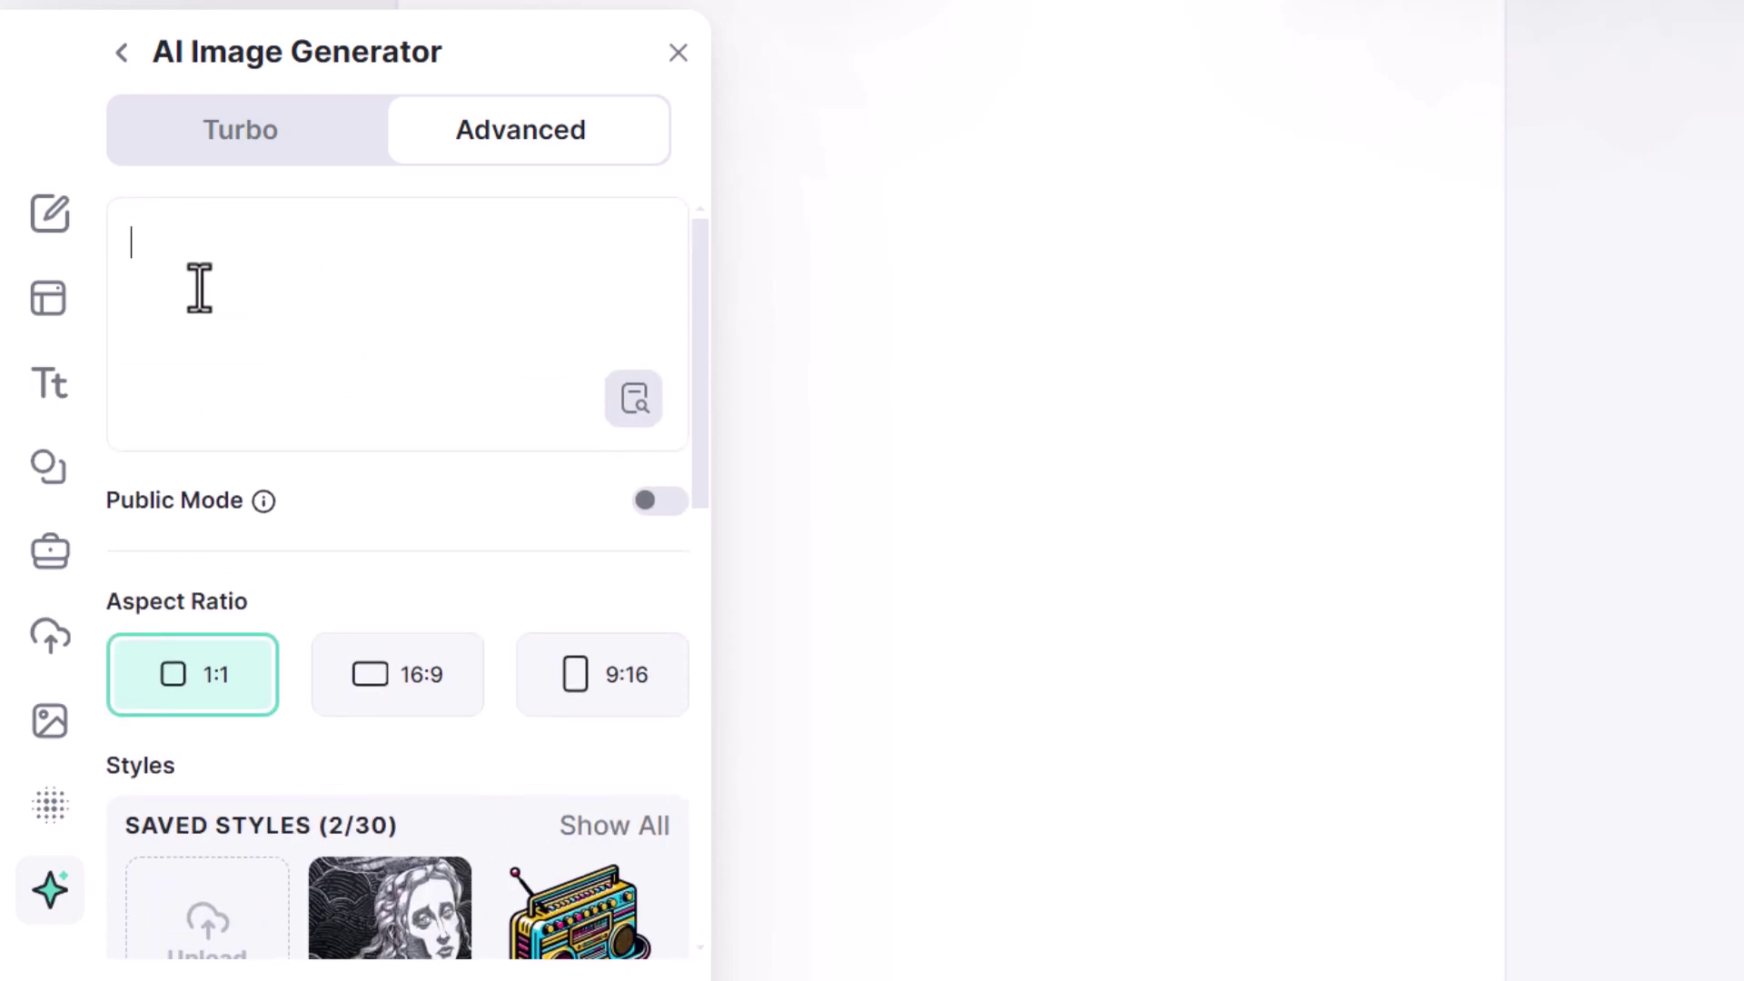
{"action": "type", "text": "A funky skull with sunglasses"}
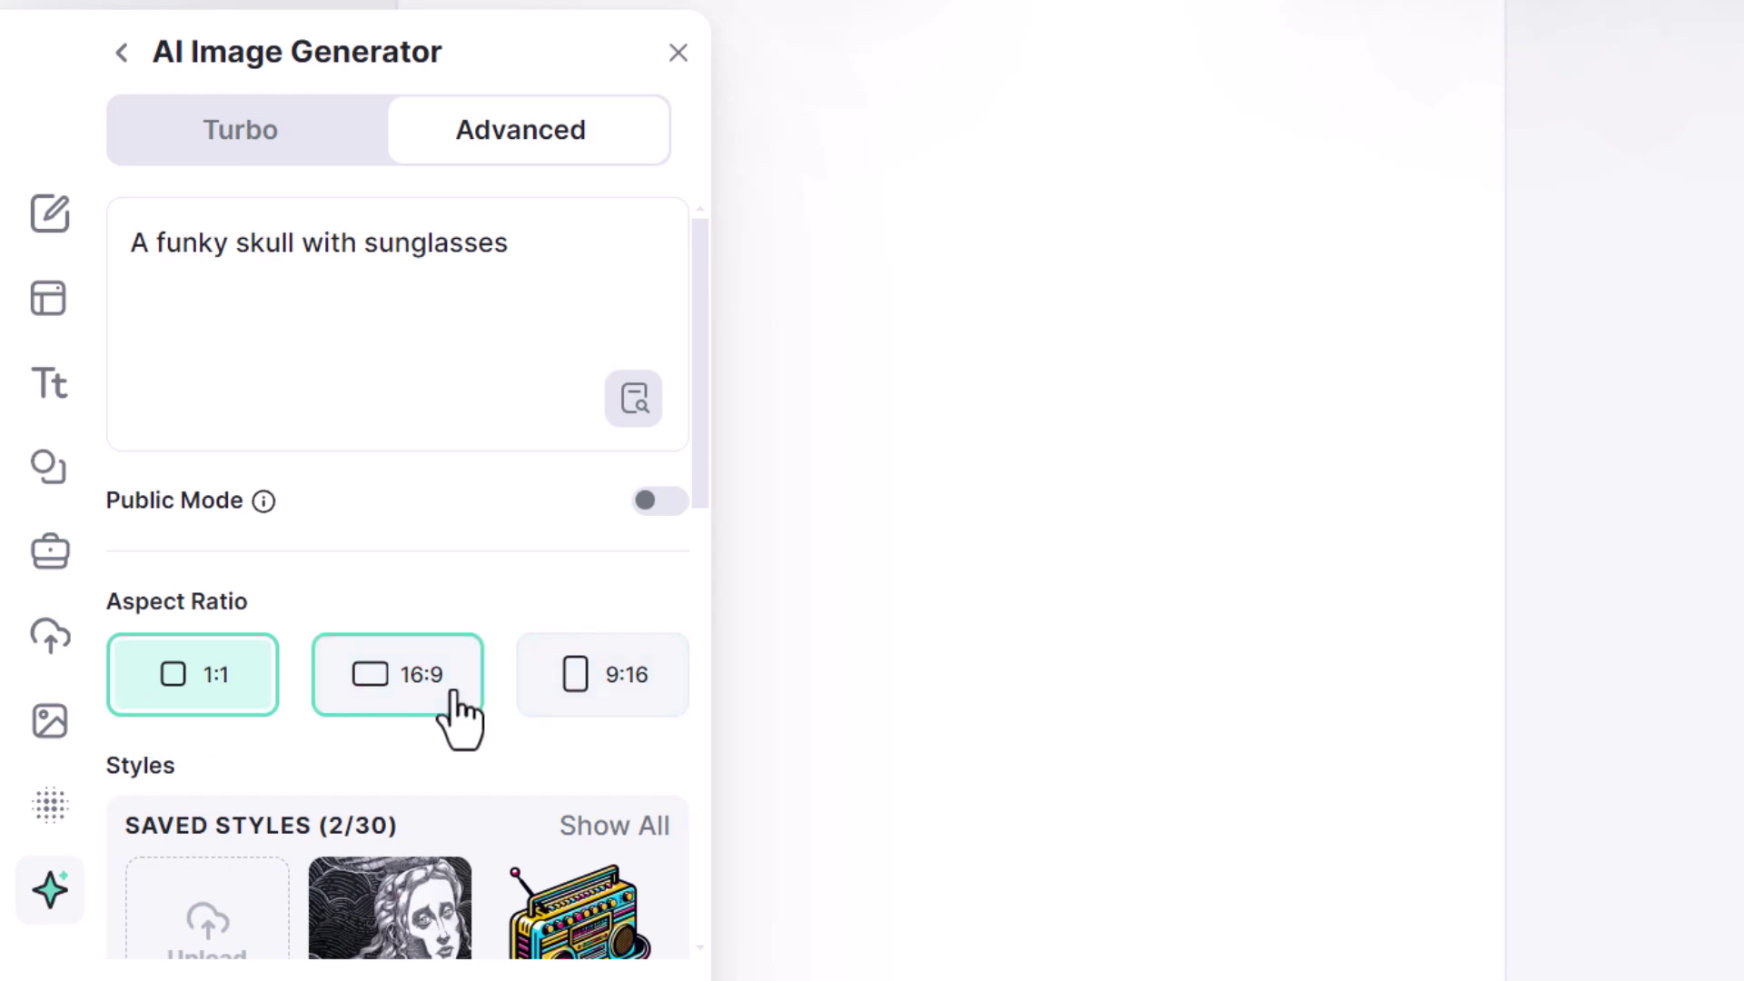
Scroll down to Vector Styles and browse more style examples.
{"action": "scroll", "coordinate": [460, 712], "scroll_direction": "down", "scroll_amount": 6}
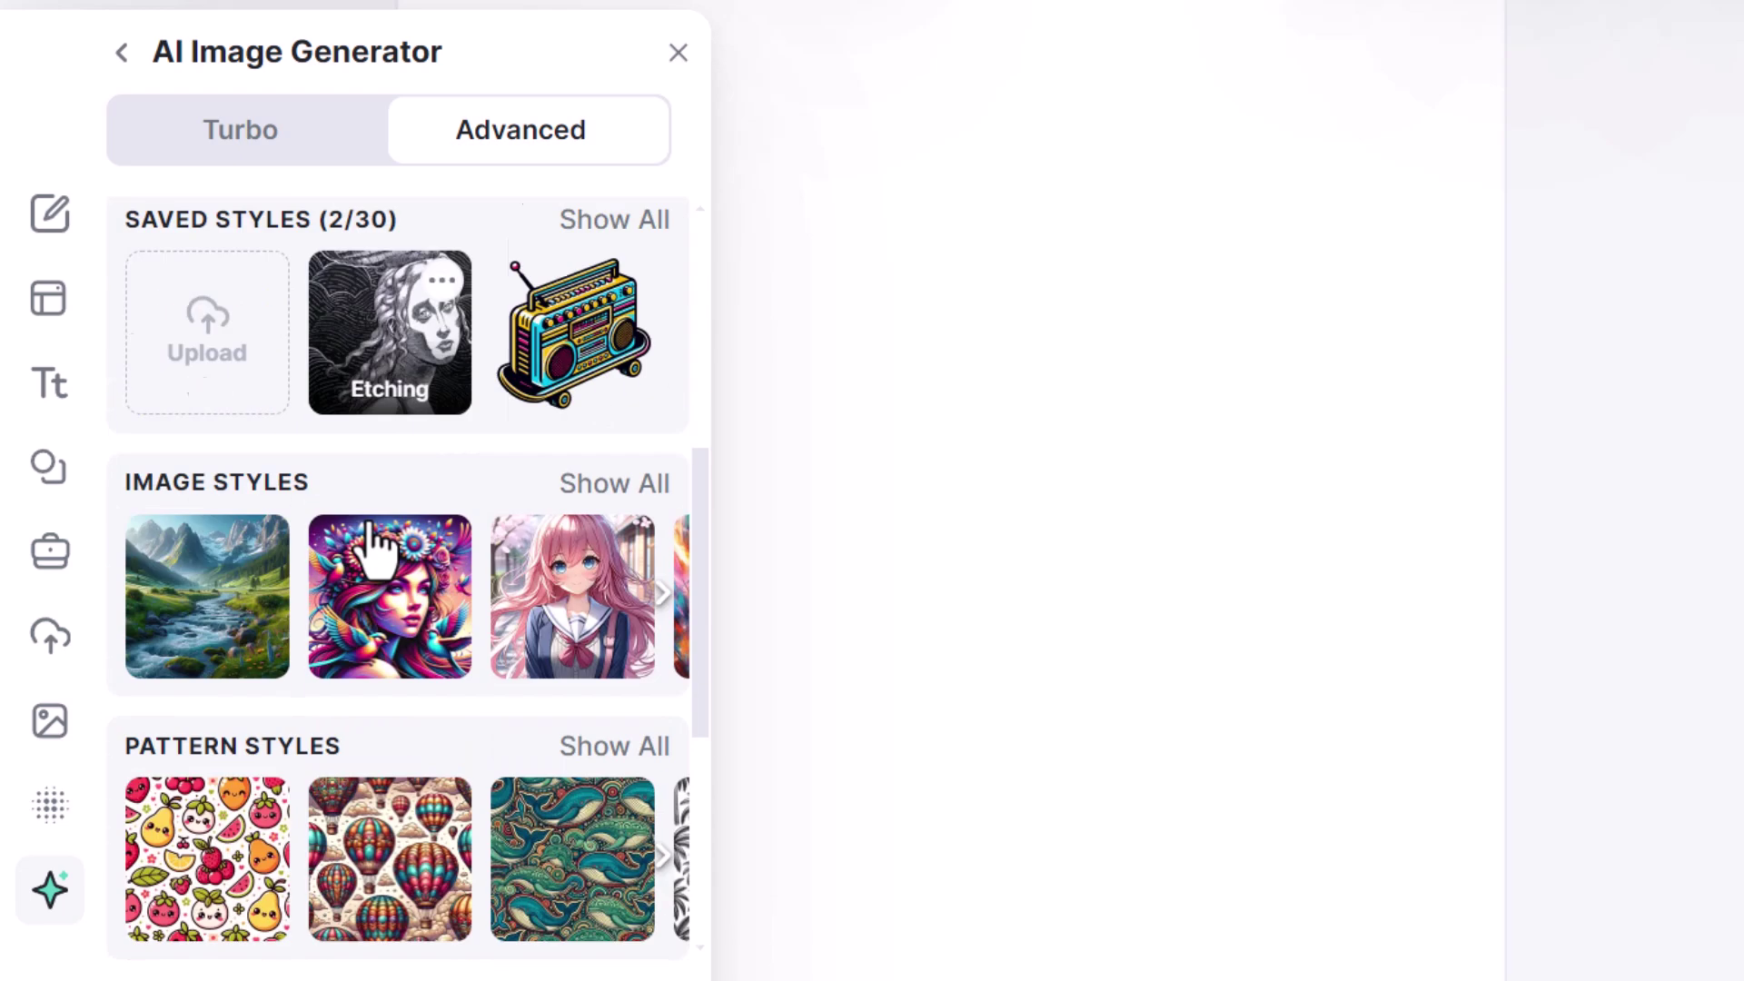
{"action": "scroll", "coordinate": [375, 545], "scroll_direction": "down", "scroll_amount": 5}
{"action": "scroll", "coordinate": [367, 668], "scroll_direction": "up", "scroll_amount": 1}
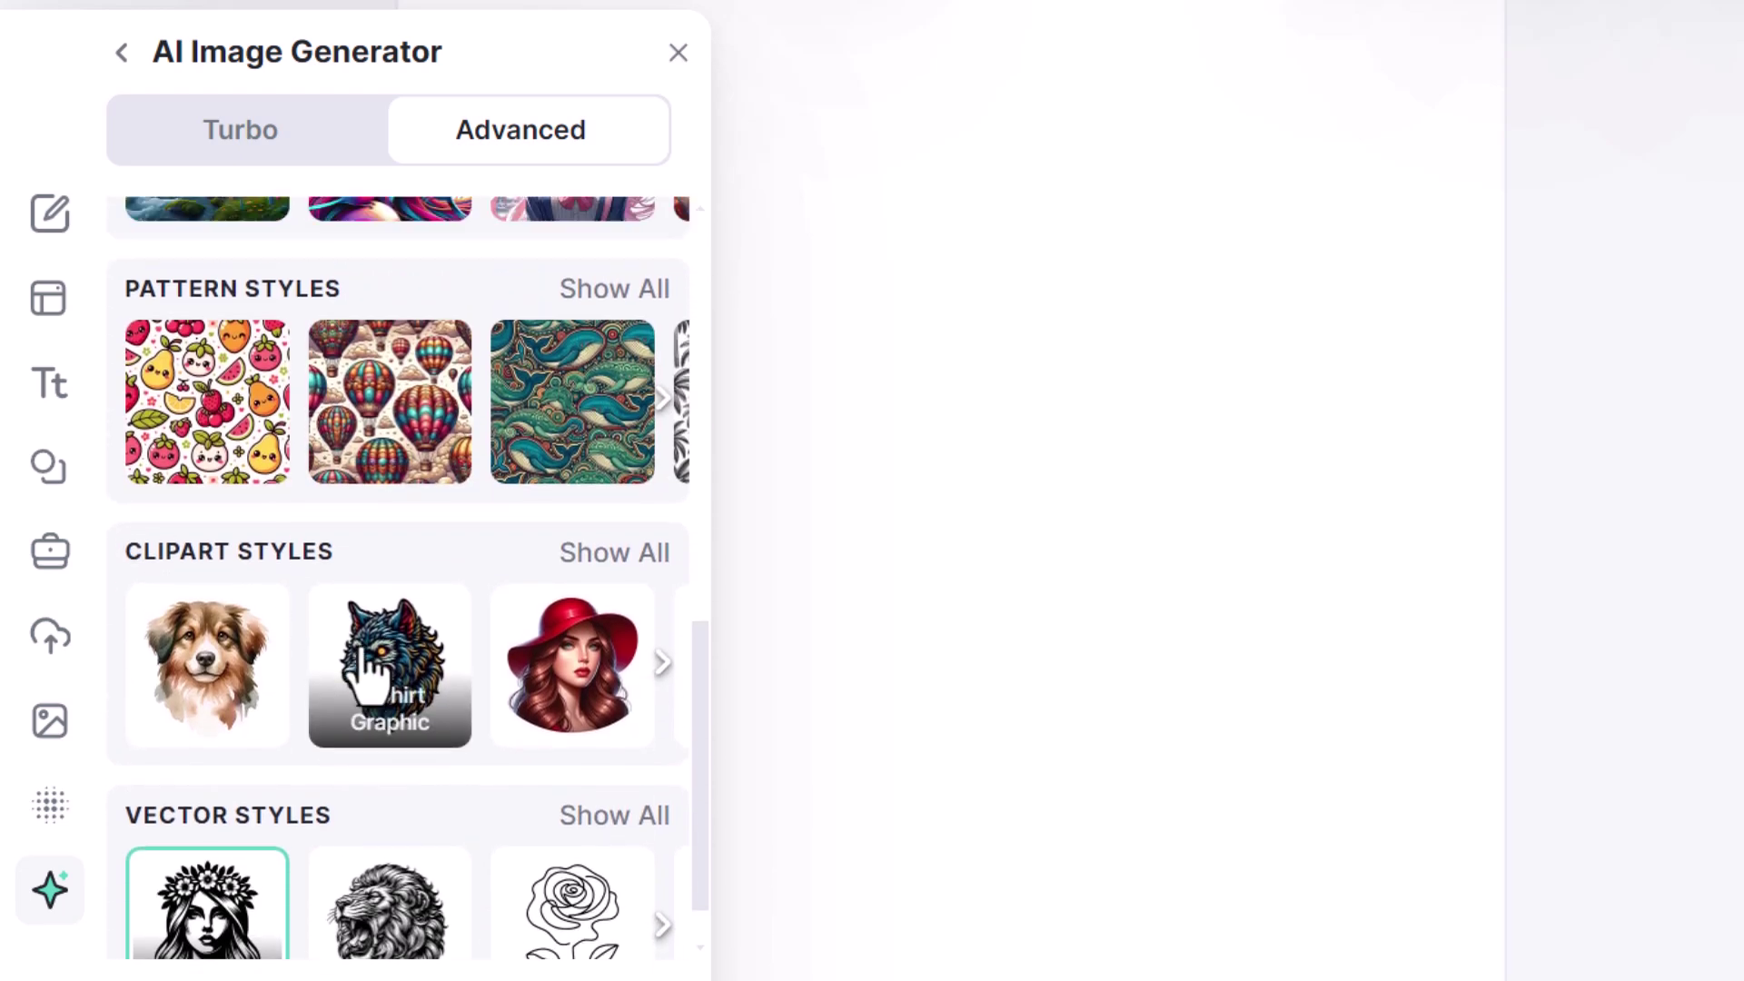
{"action": "scroll", "coordinate": [368, 667], "scroll_direction": "up", "scroll_amount": 2}
{"action": "scroll", "coordinate": [223, 272], "scroll_direction": "up", "scroll_amount": 1}
{"action": "scroll", "coordinate": [214, 344], "scroll_direction": "down", "scroll_amount": 1}
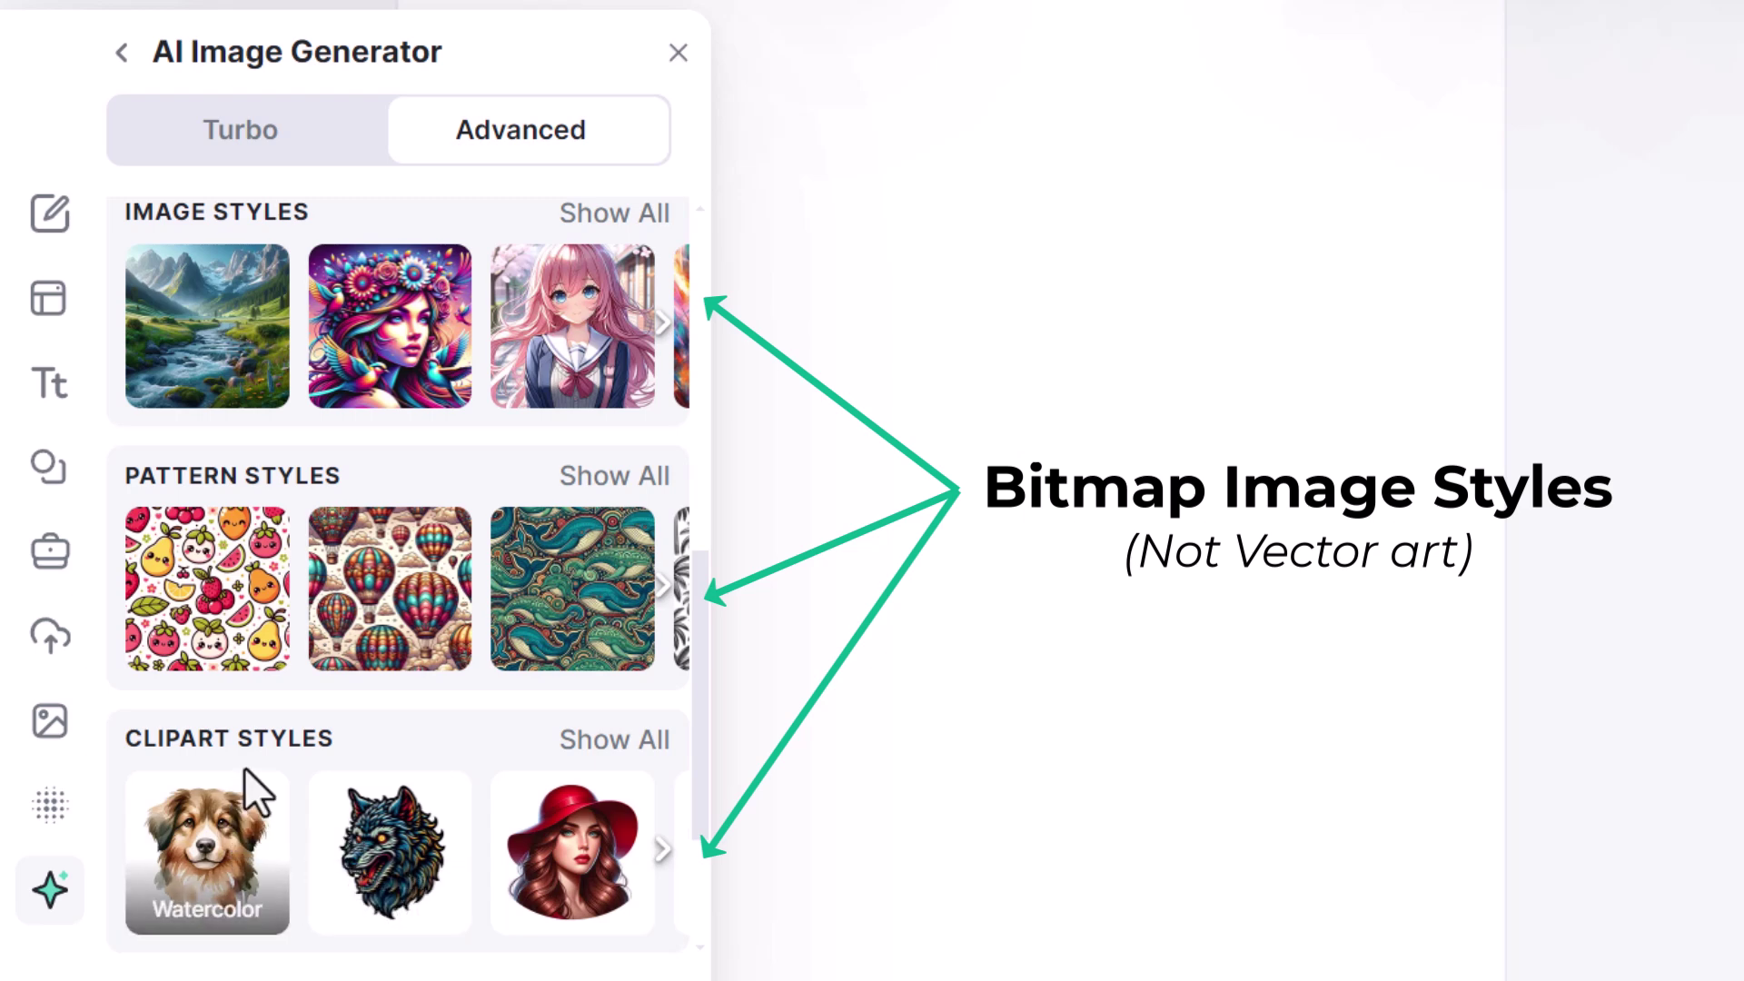
{"action": "scroll", "coordinate": [243, 766], "scroll_direction": "down", "scroll_amount": 3}
{"action": "scroll", "coordinate": [167, 754], "scroll_direction": "down", "scroll_amount": 2}
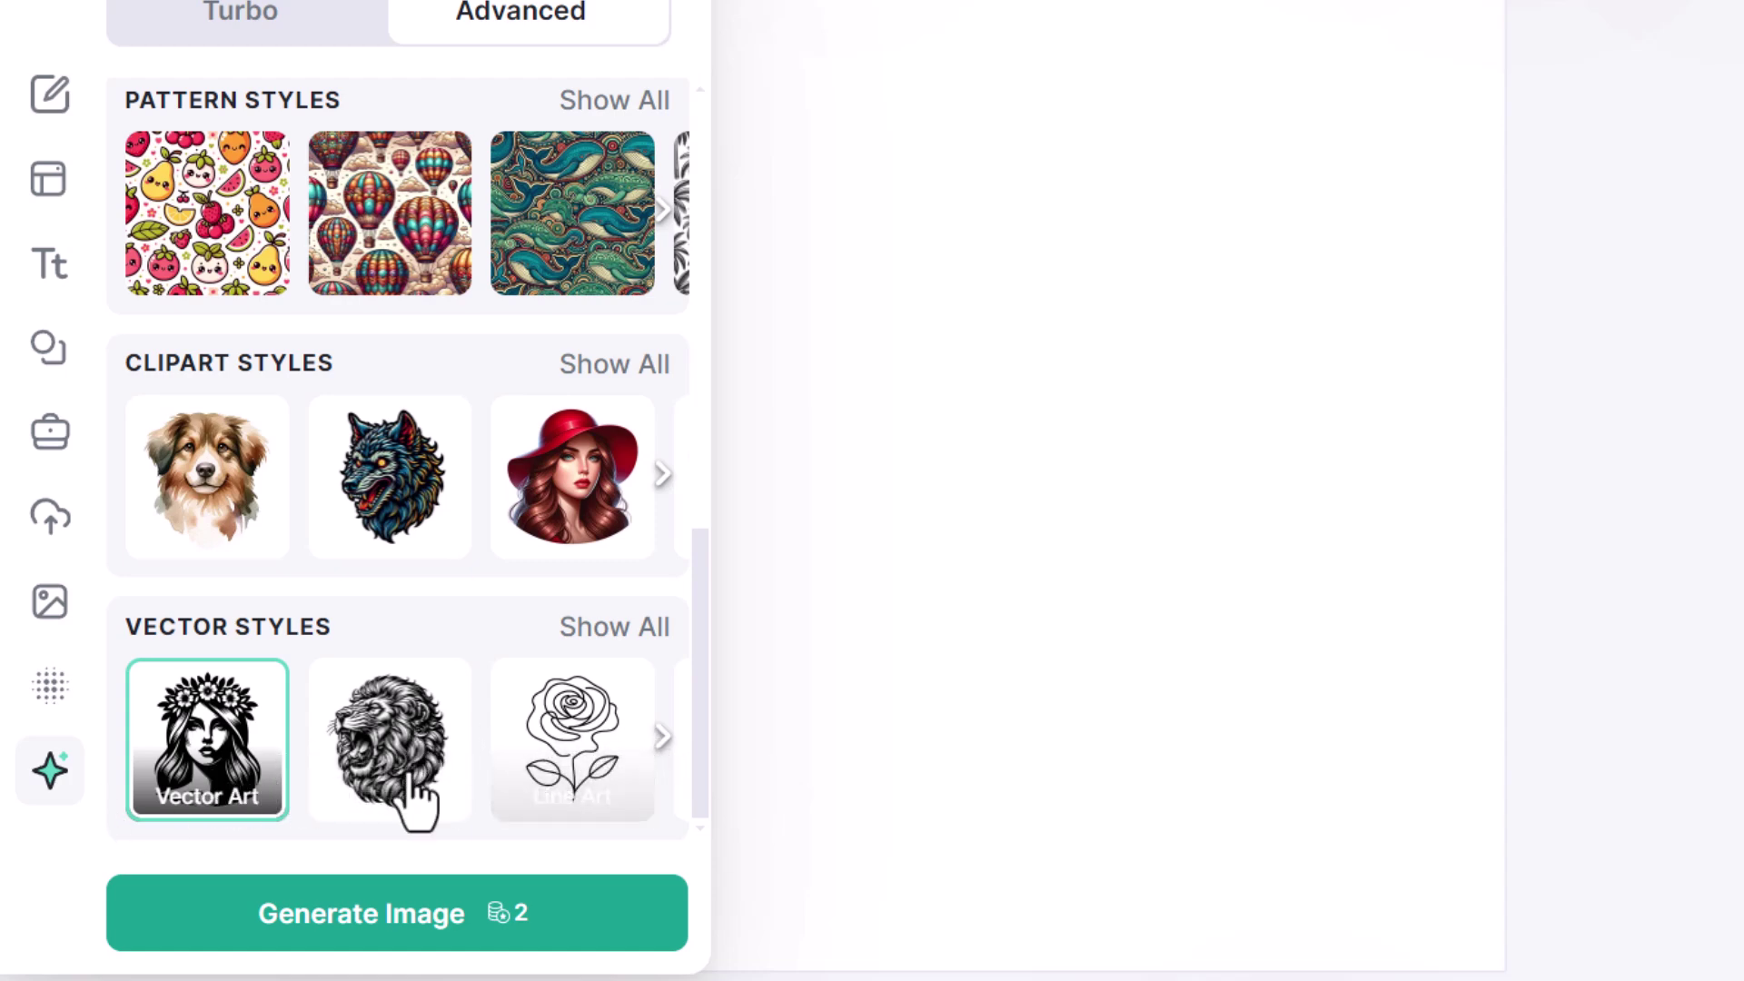
{"action": "left_click", "coordinate": [662, 743]}
{"action": "left_click", "coordinate": [662, 742]}
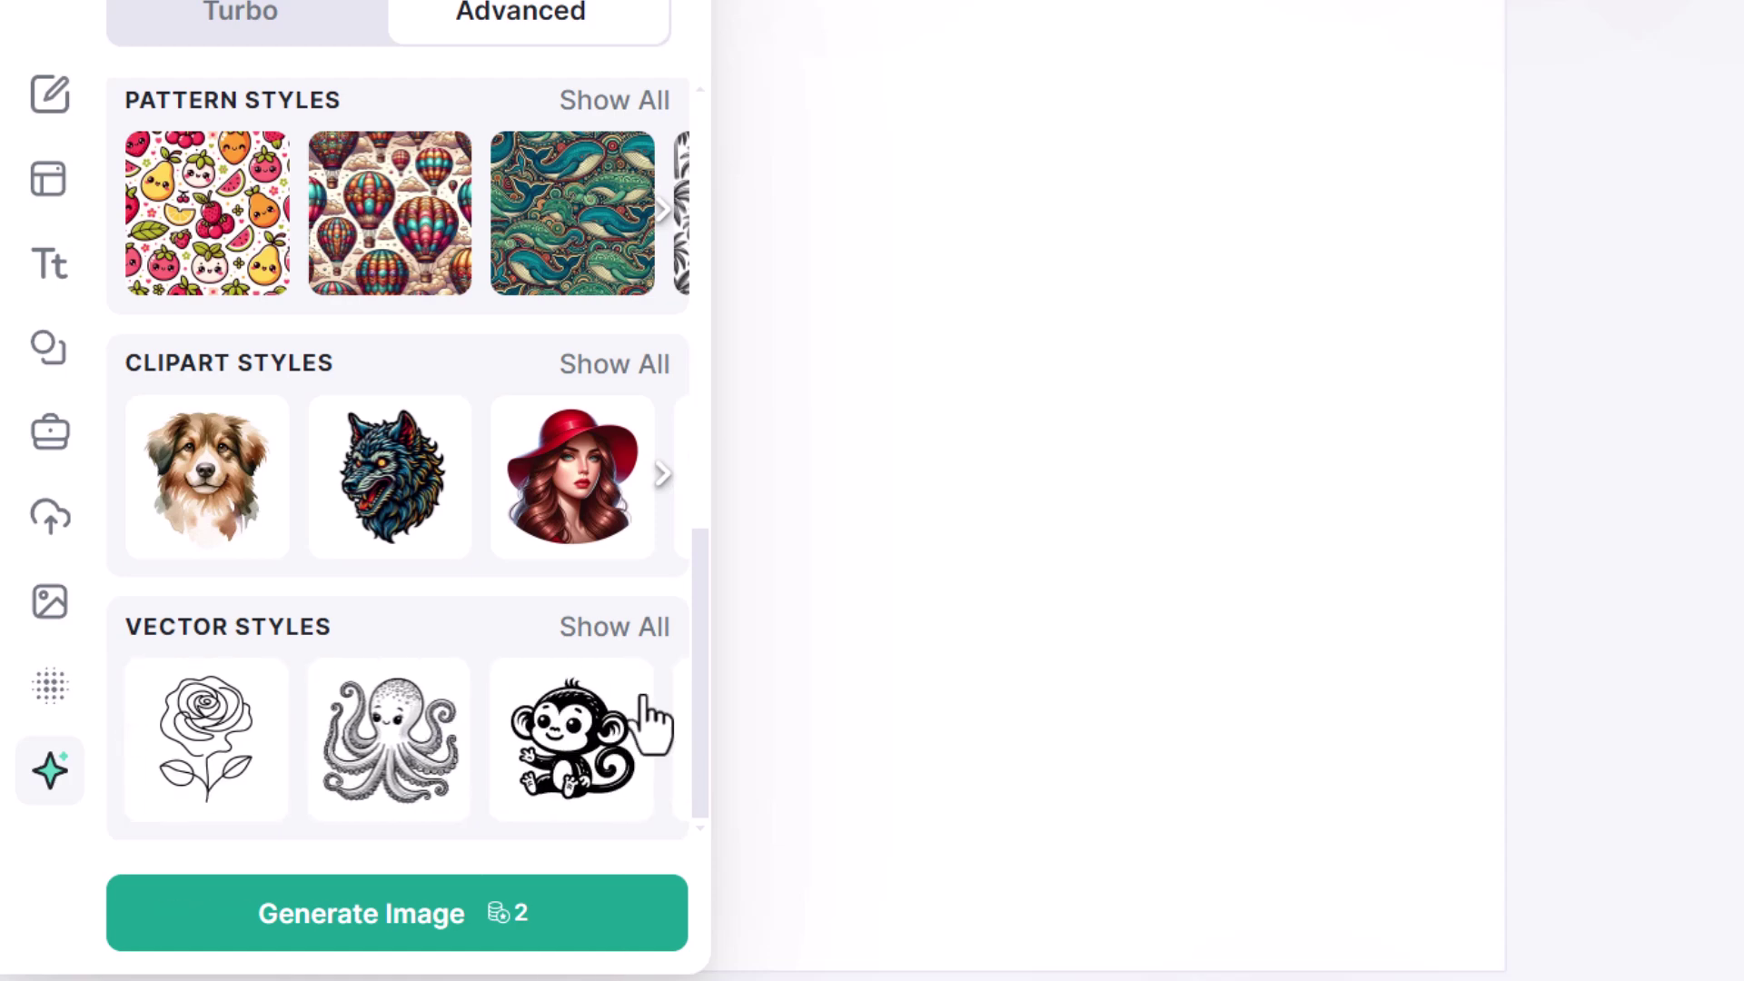
Show all vector styles, keep Vector Art, and generate the sunglasses skull.
{"action": "left_click", "coordinate": [613, 637]}
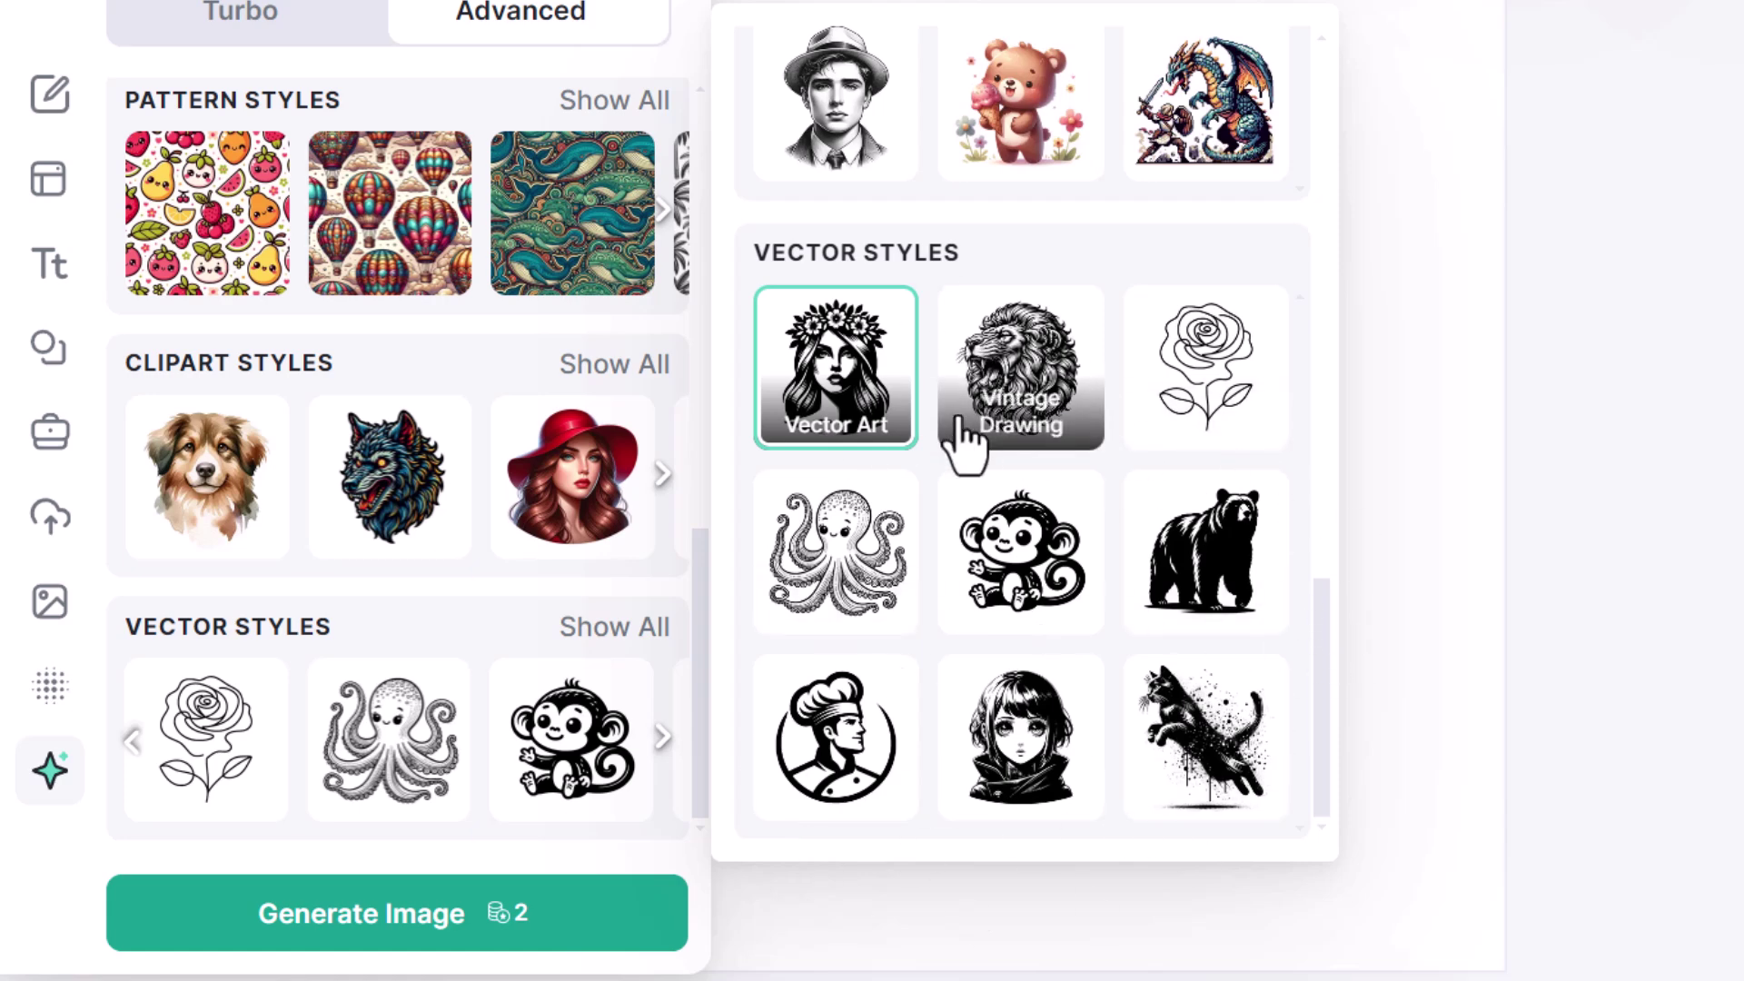
{"action": "left_click", "coordinate": [819, 379]}
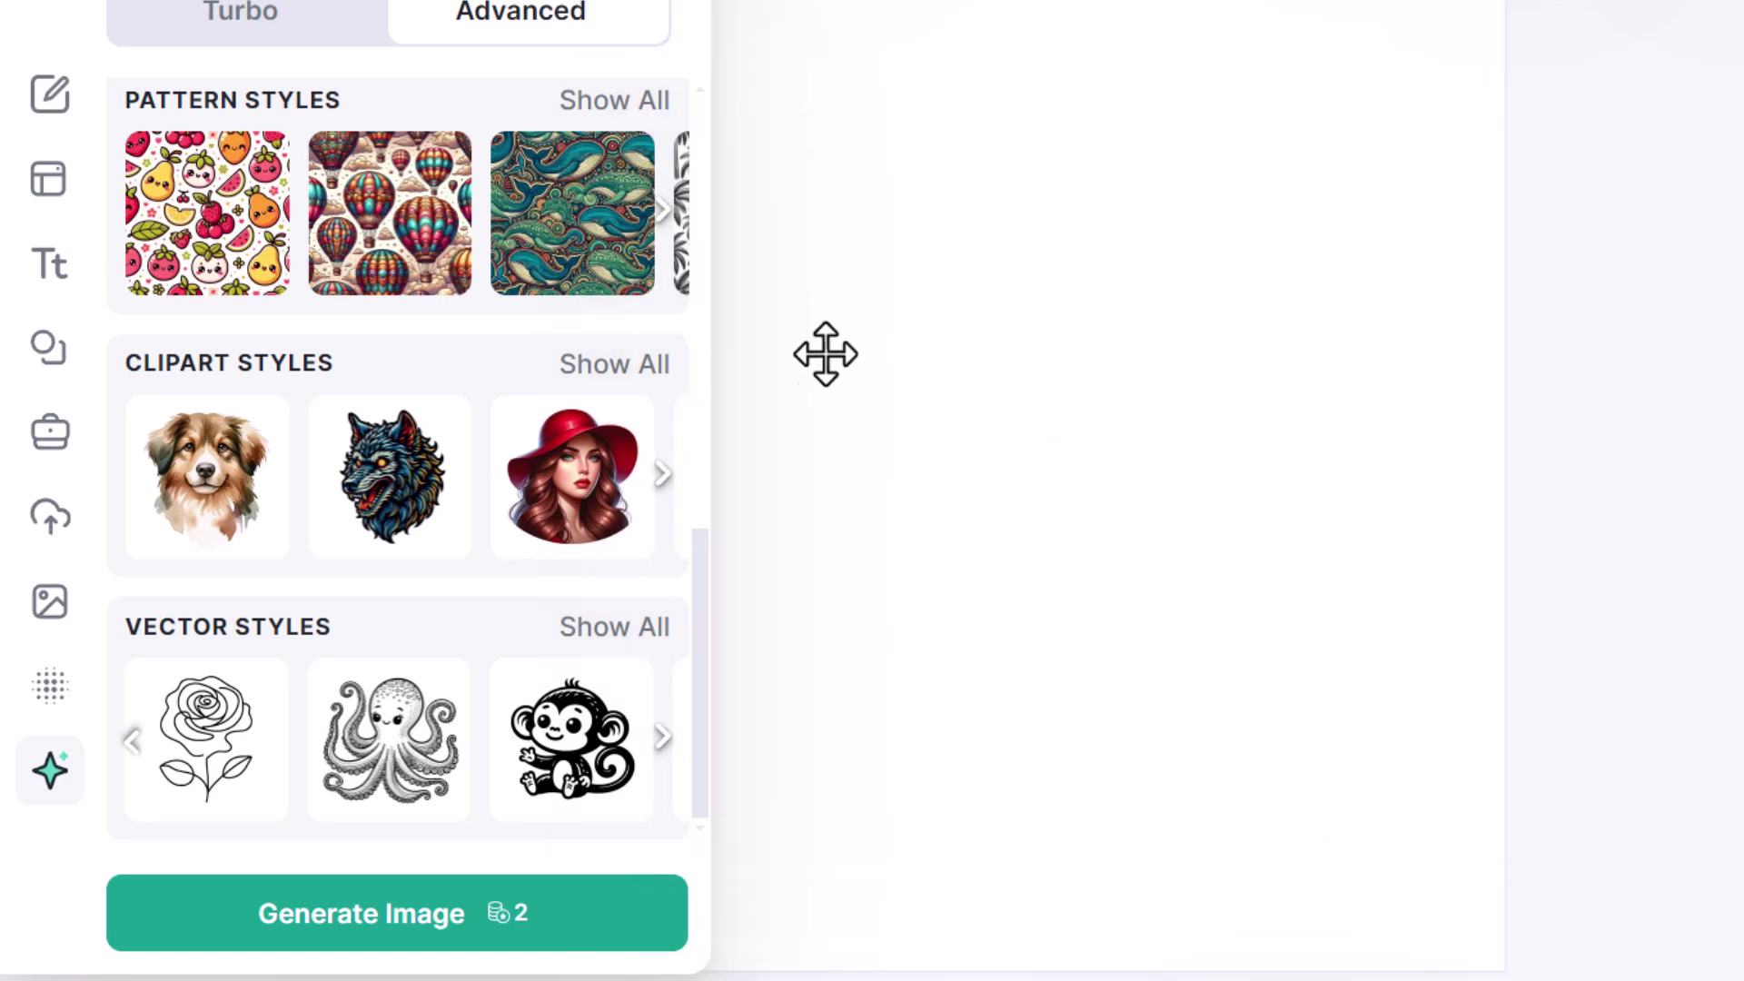
{"action": "left_click", "coordinate": [356, 925]}
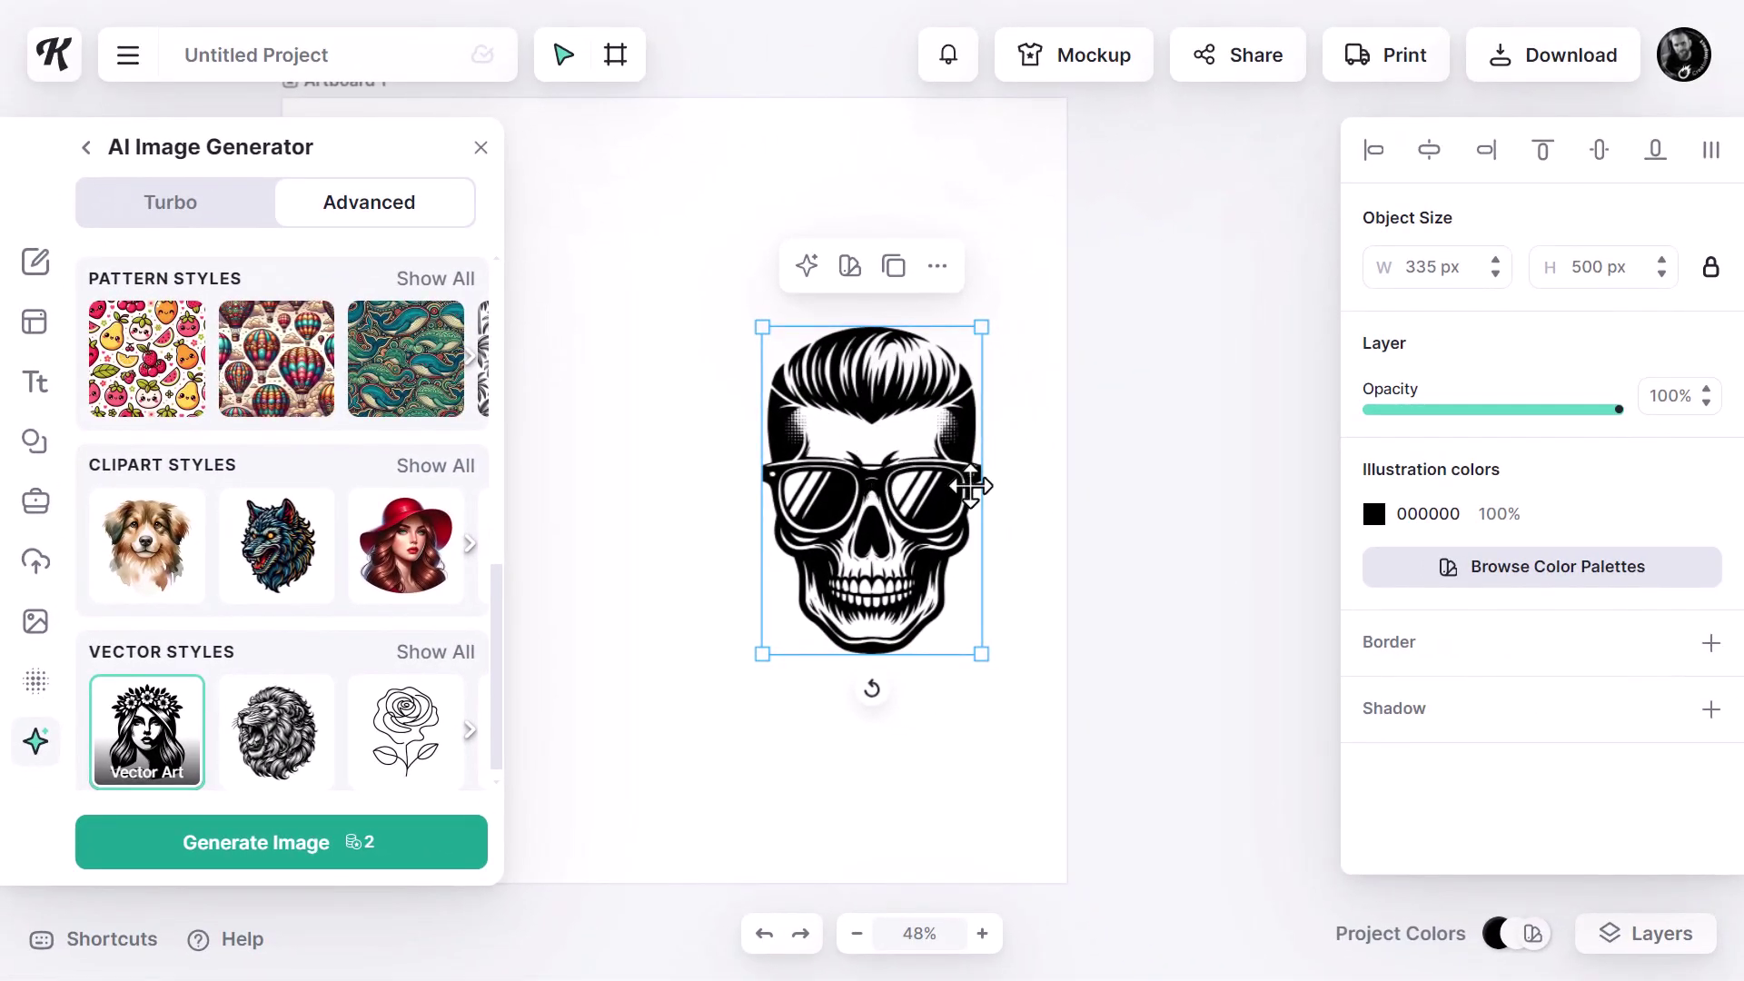
Zoom the skull up to 40000% and pan along its edge to check crispness.
{"action": "left_click", "coordinate": [1042, 497]}
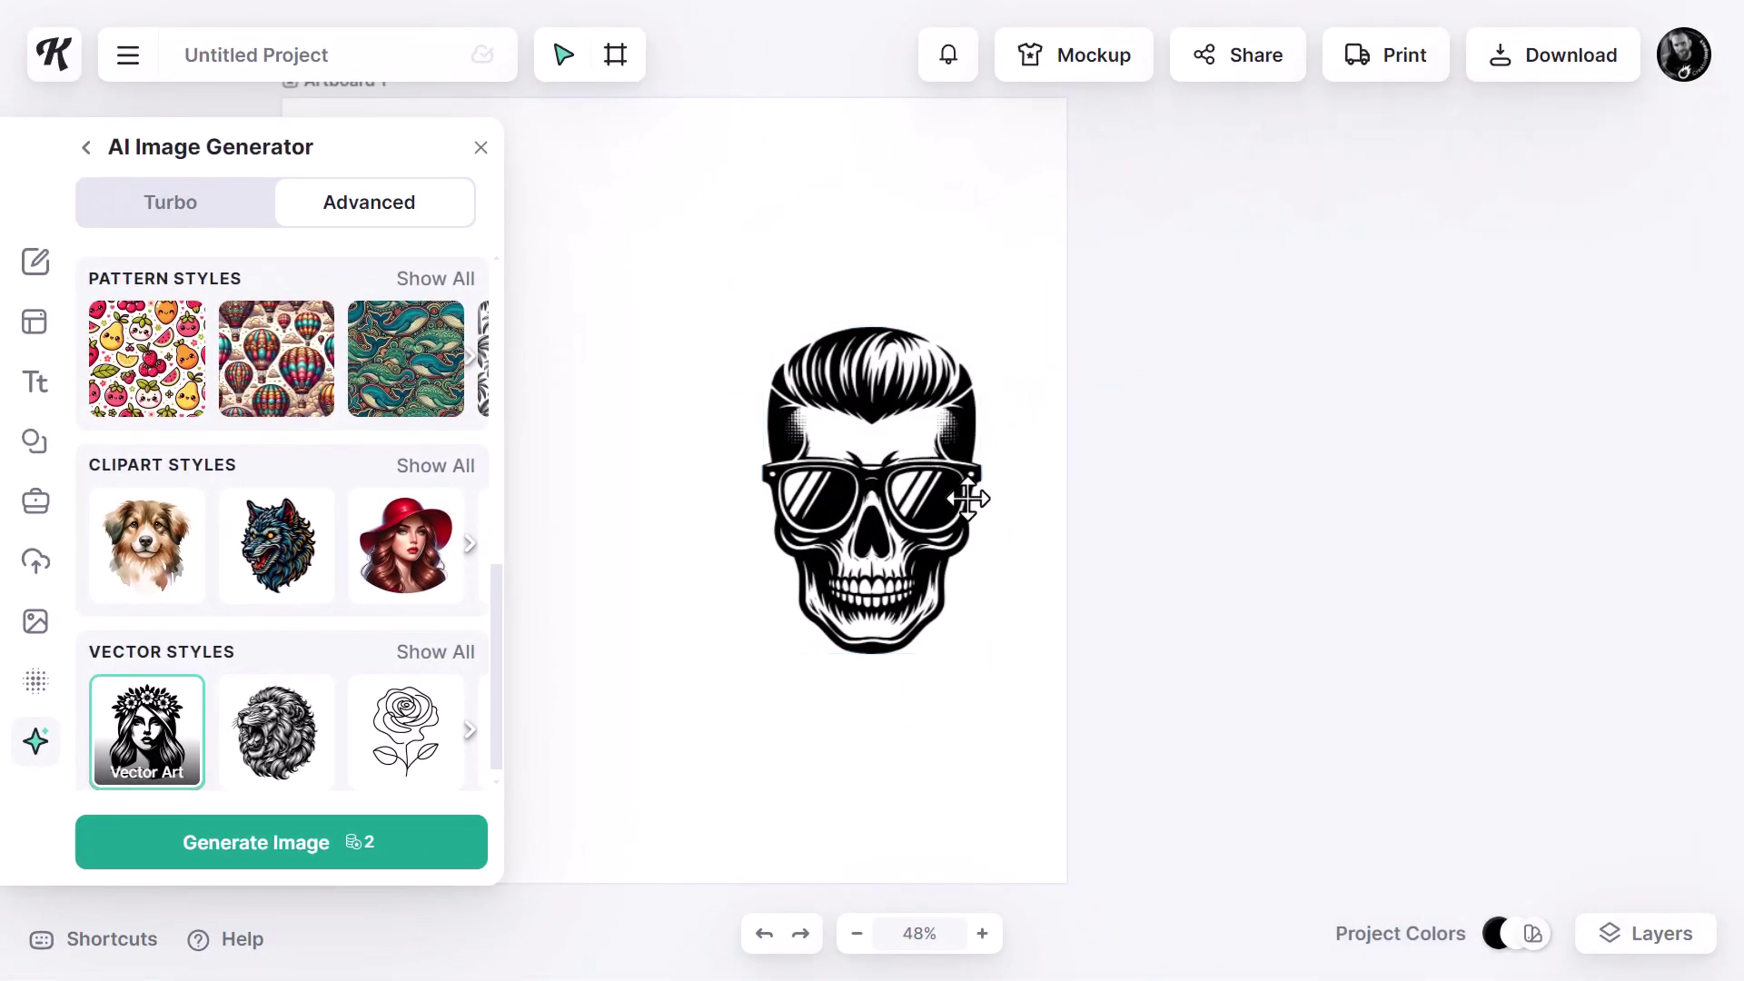
{"action": "left_click", "coordinate": [981, 933]}
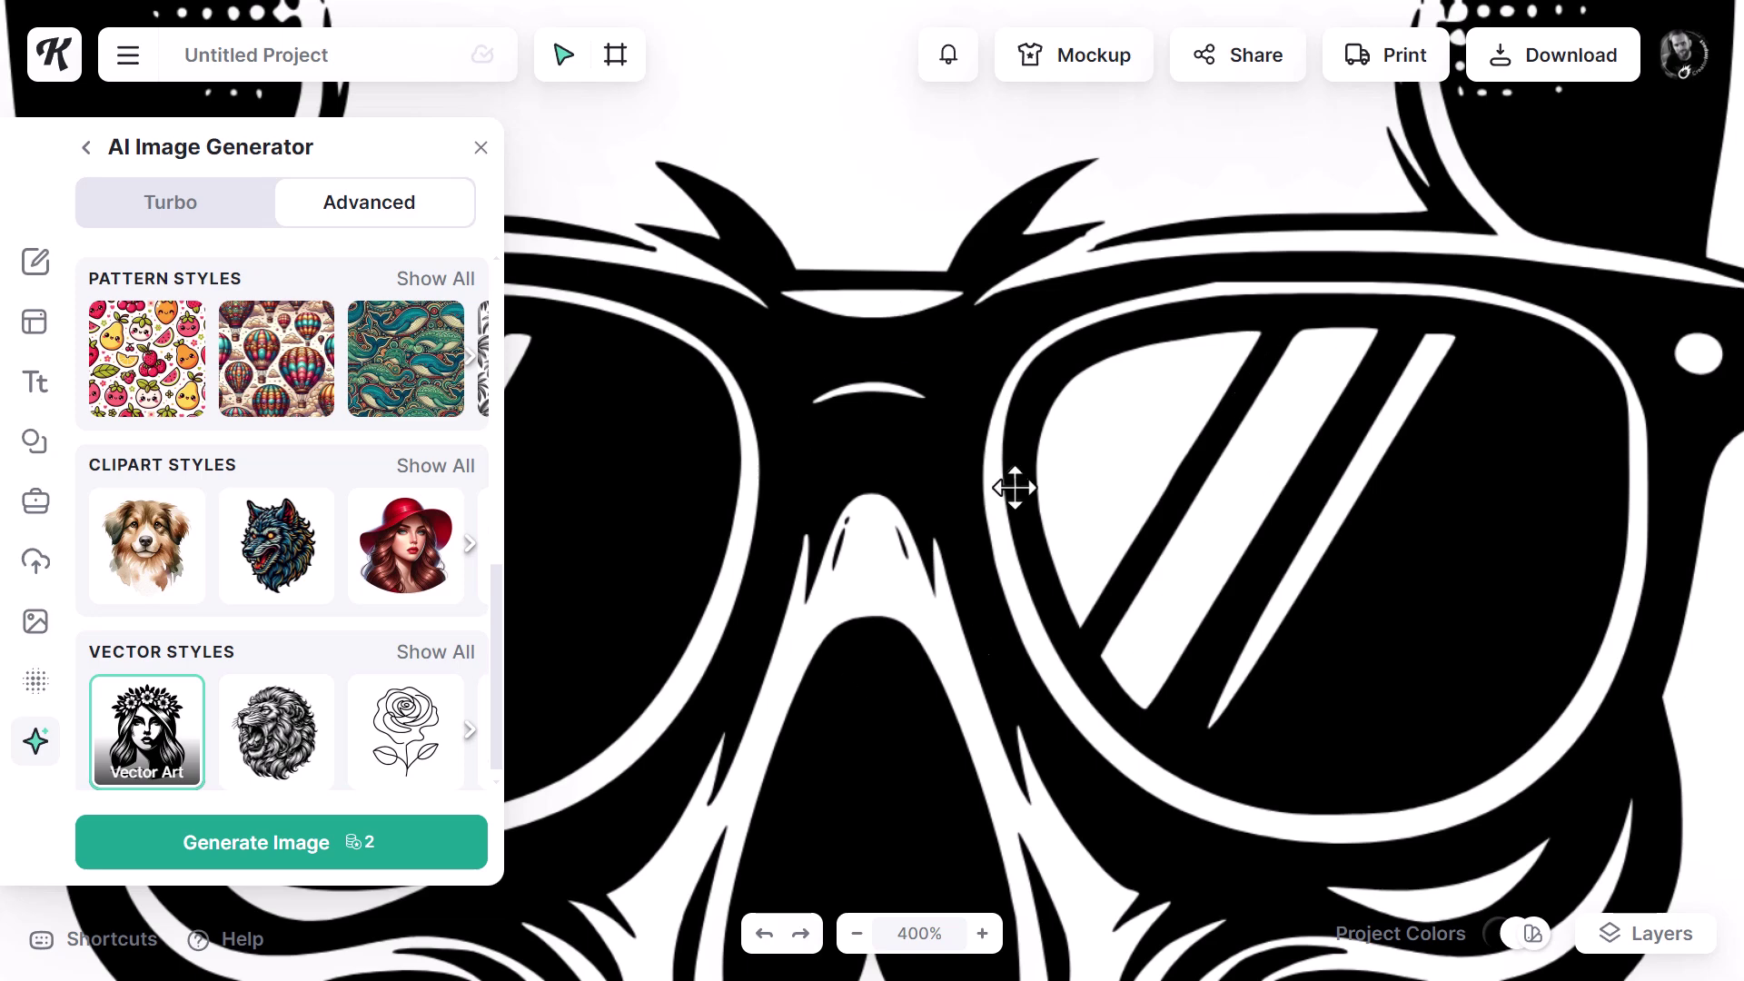
{"action": "left_click", "coordinate": [982, 934]}
{"action": "left_click", "coordinate": [688, 471]}
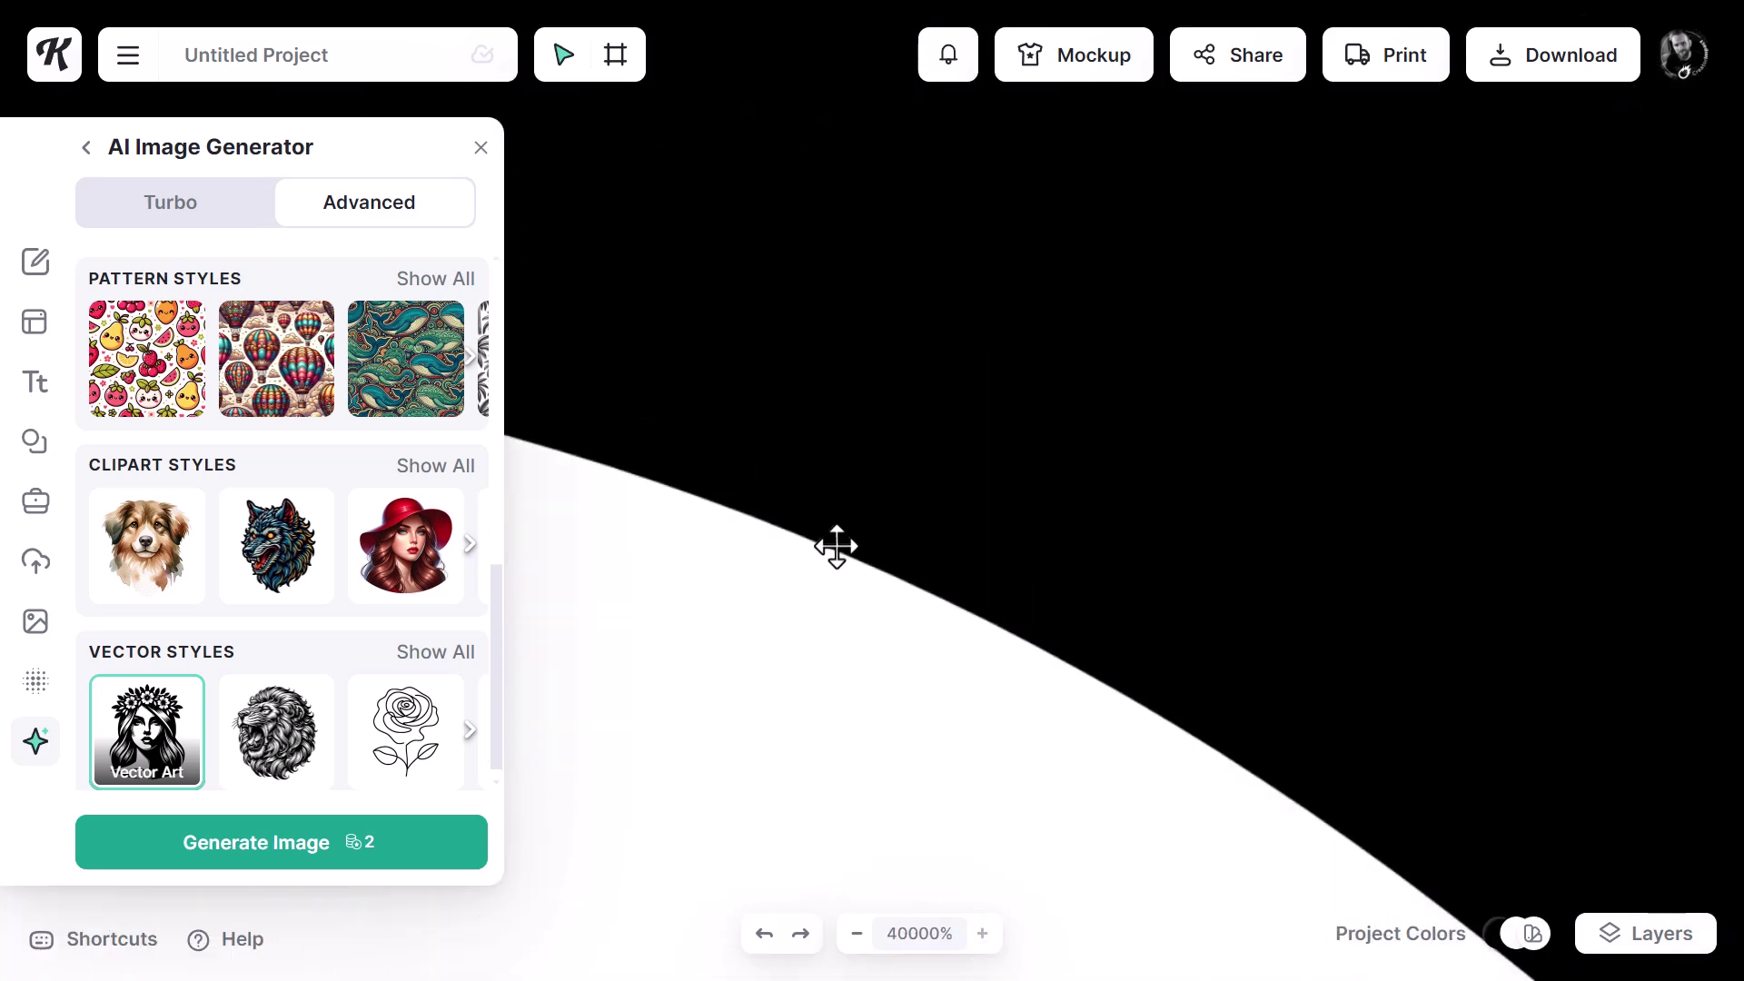
{"action": "left_click_drag", "start_coordinate": [835, 546], "coordinate": [735, 379]}
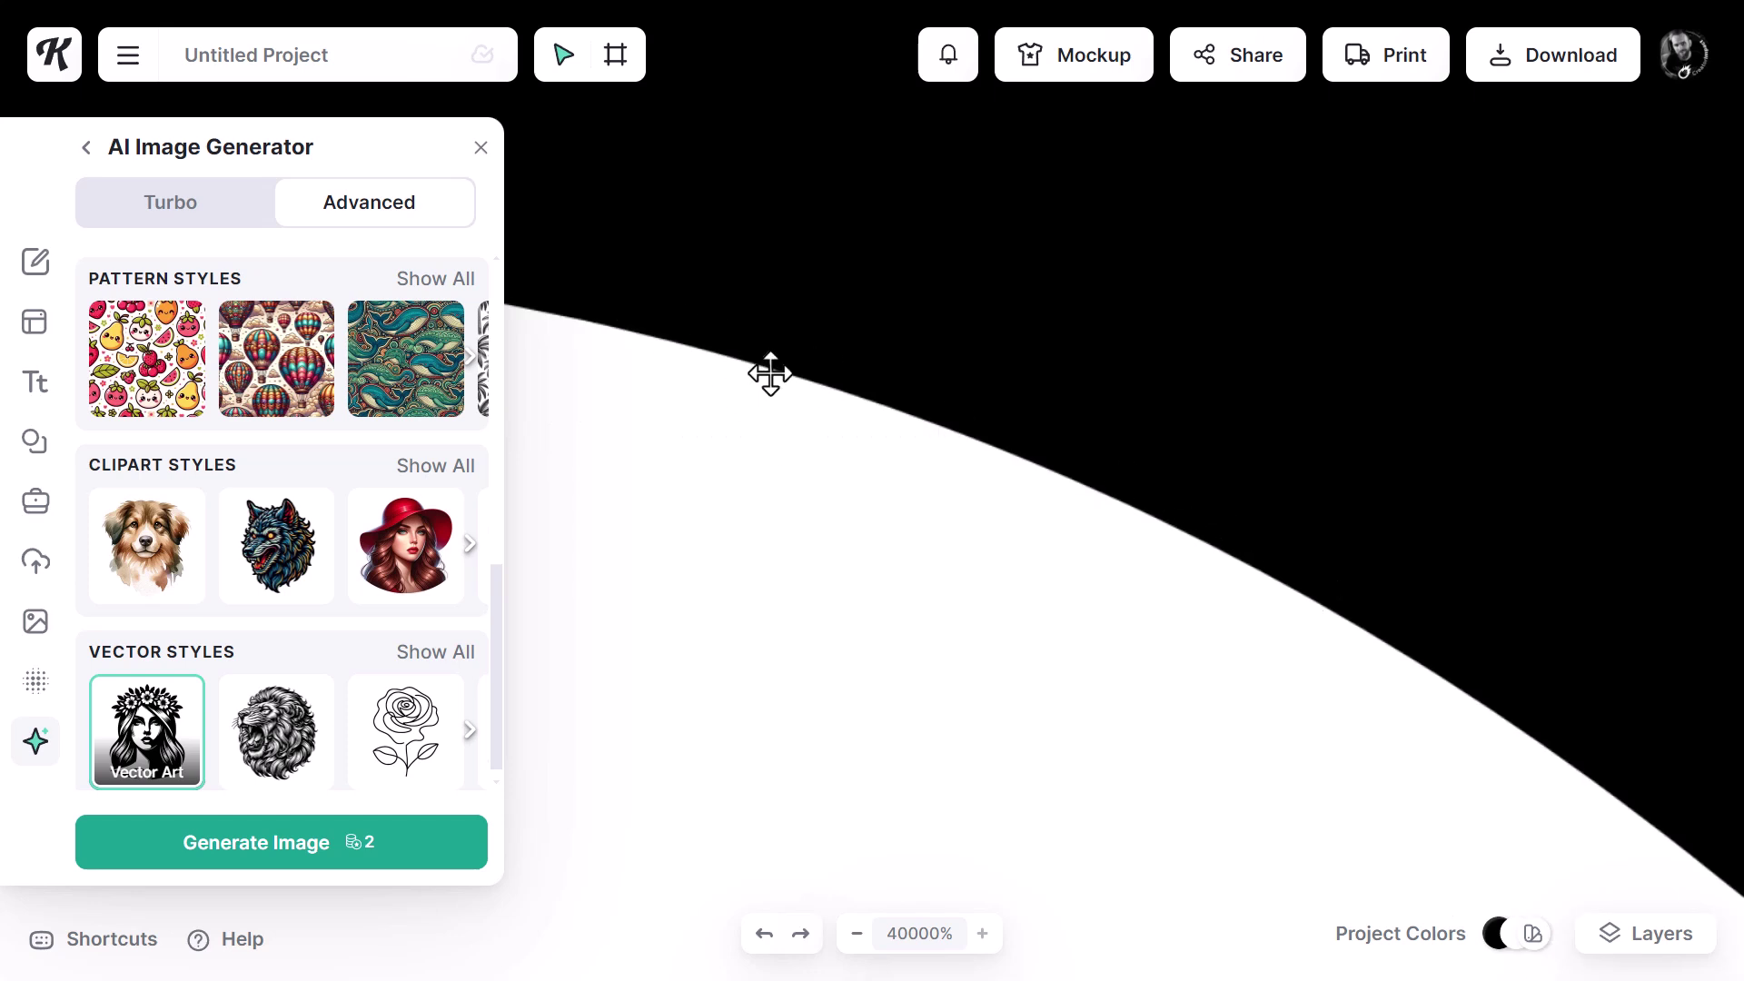
Zoom back out to 100% to see the whole skull.
{"action": "left_click", "coordinate": [849, 939]}
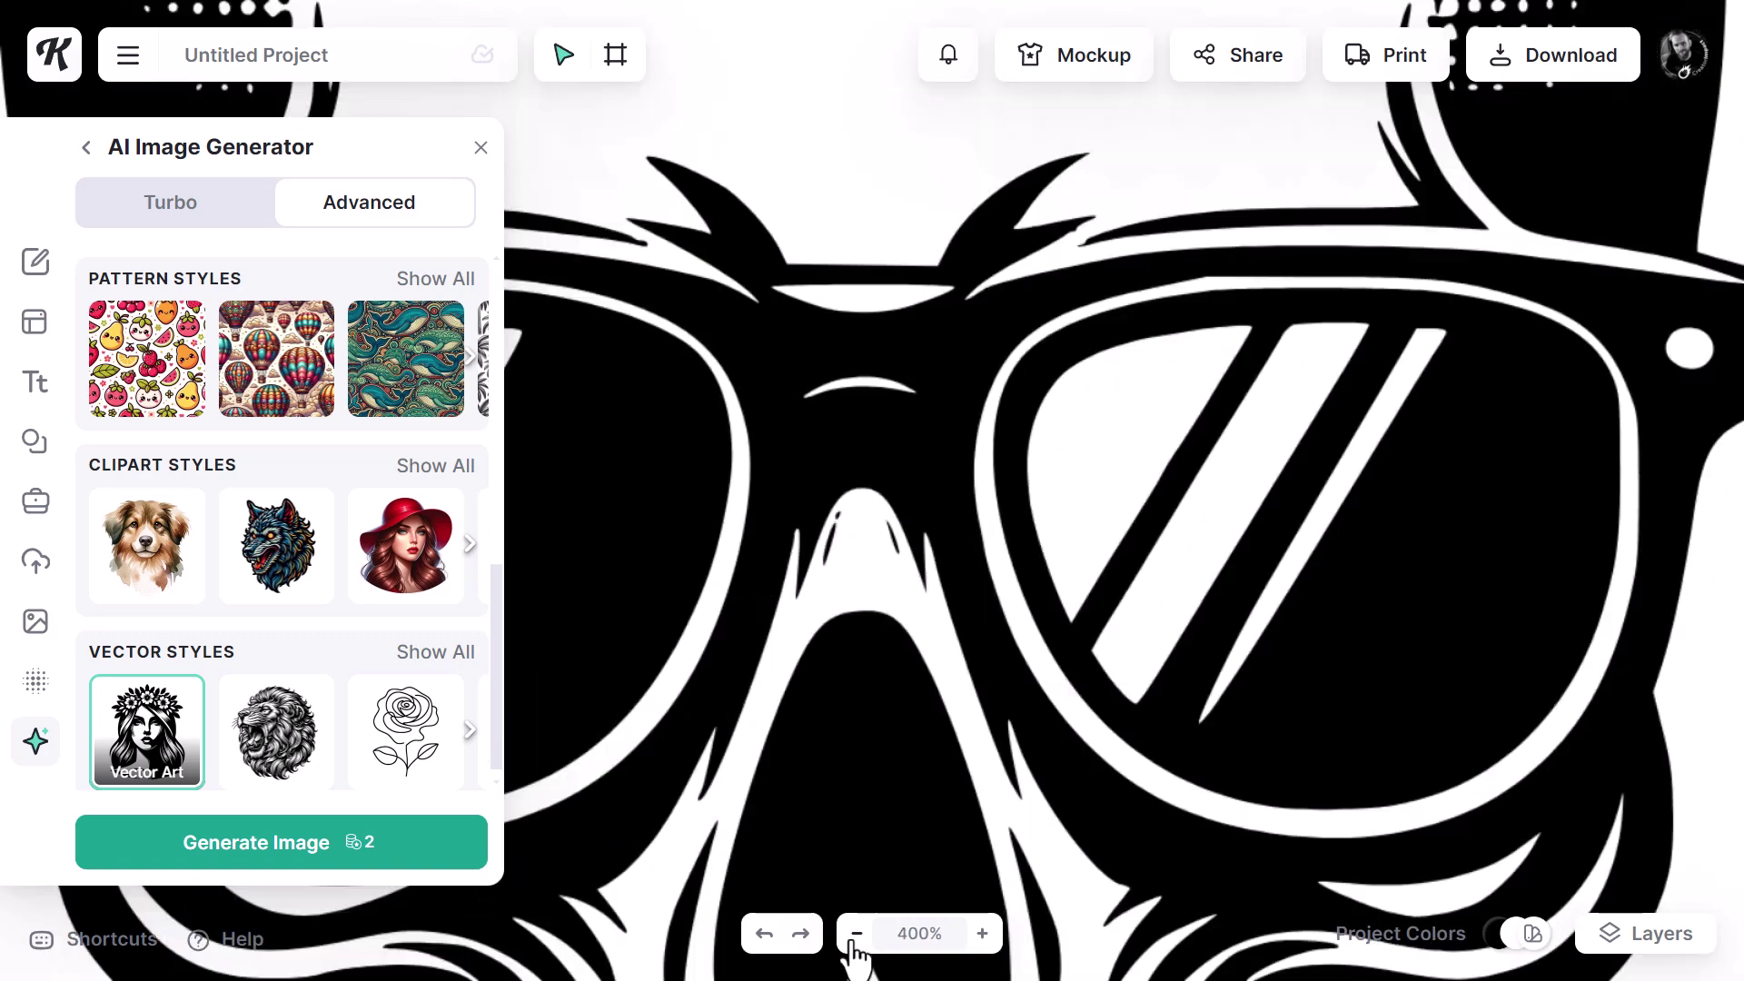
{"action": "left_click", "coordinate": [855, 936]}
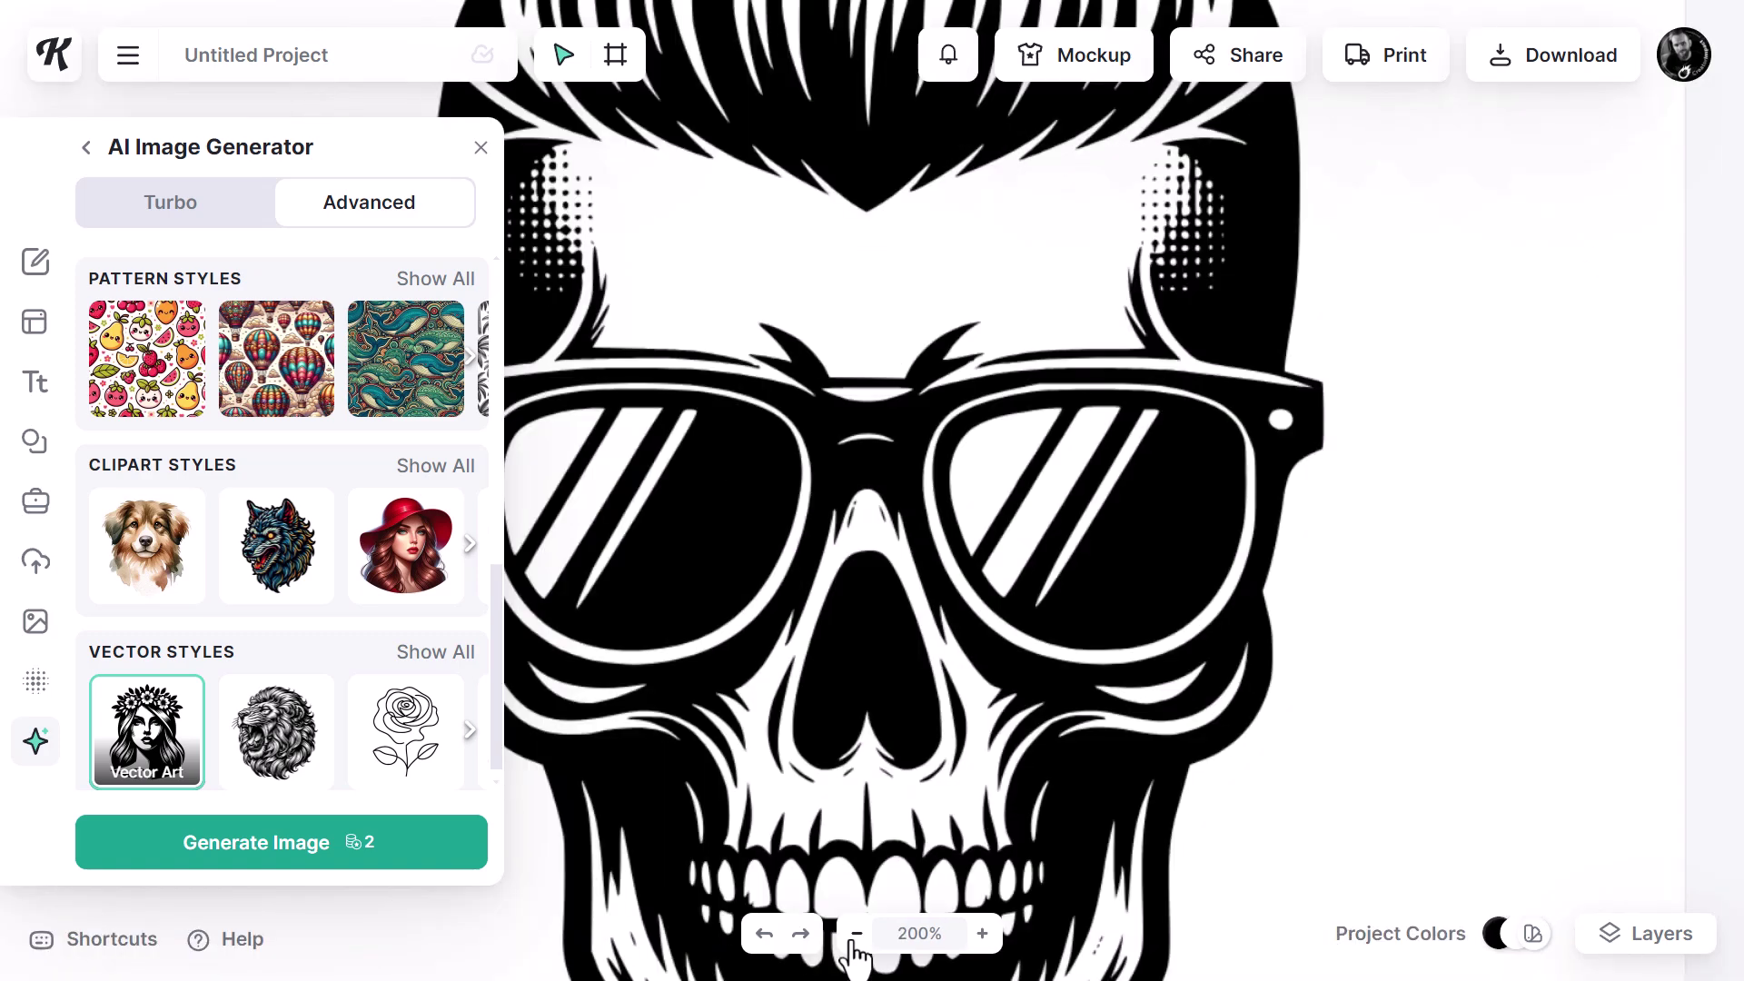
{"action": "left_click", "coordinate": [854, 936]}
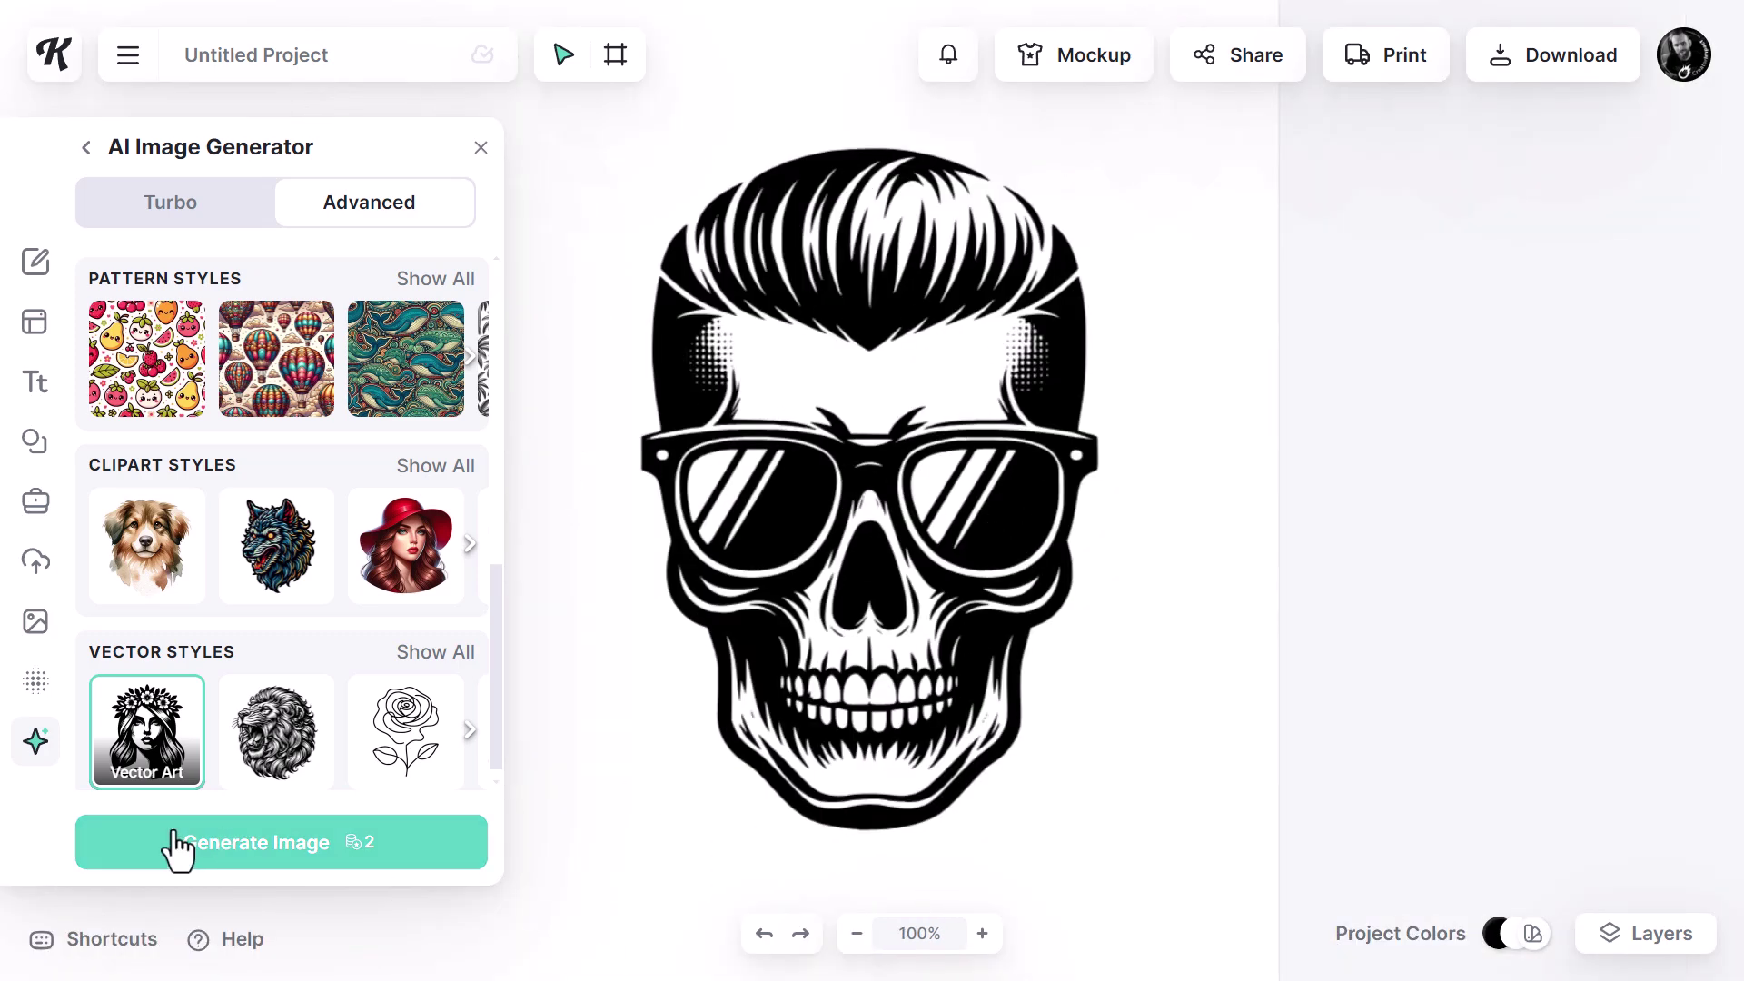
Show all vector styles to browse the complete set.
{"action": "left_click", "coordinate": [435, 662]}
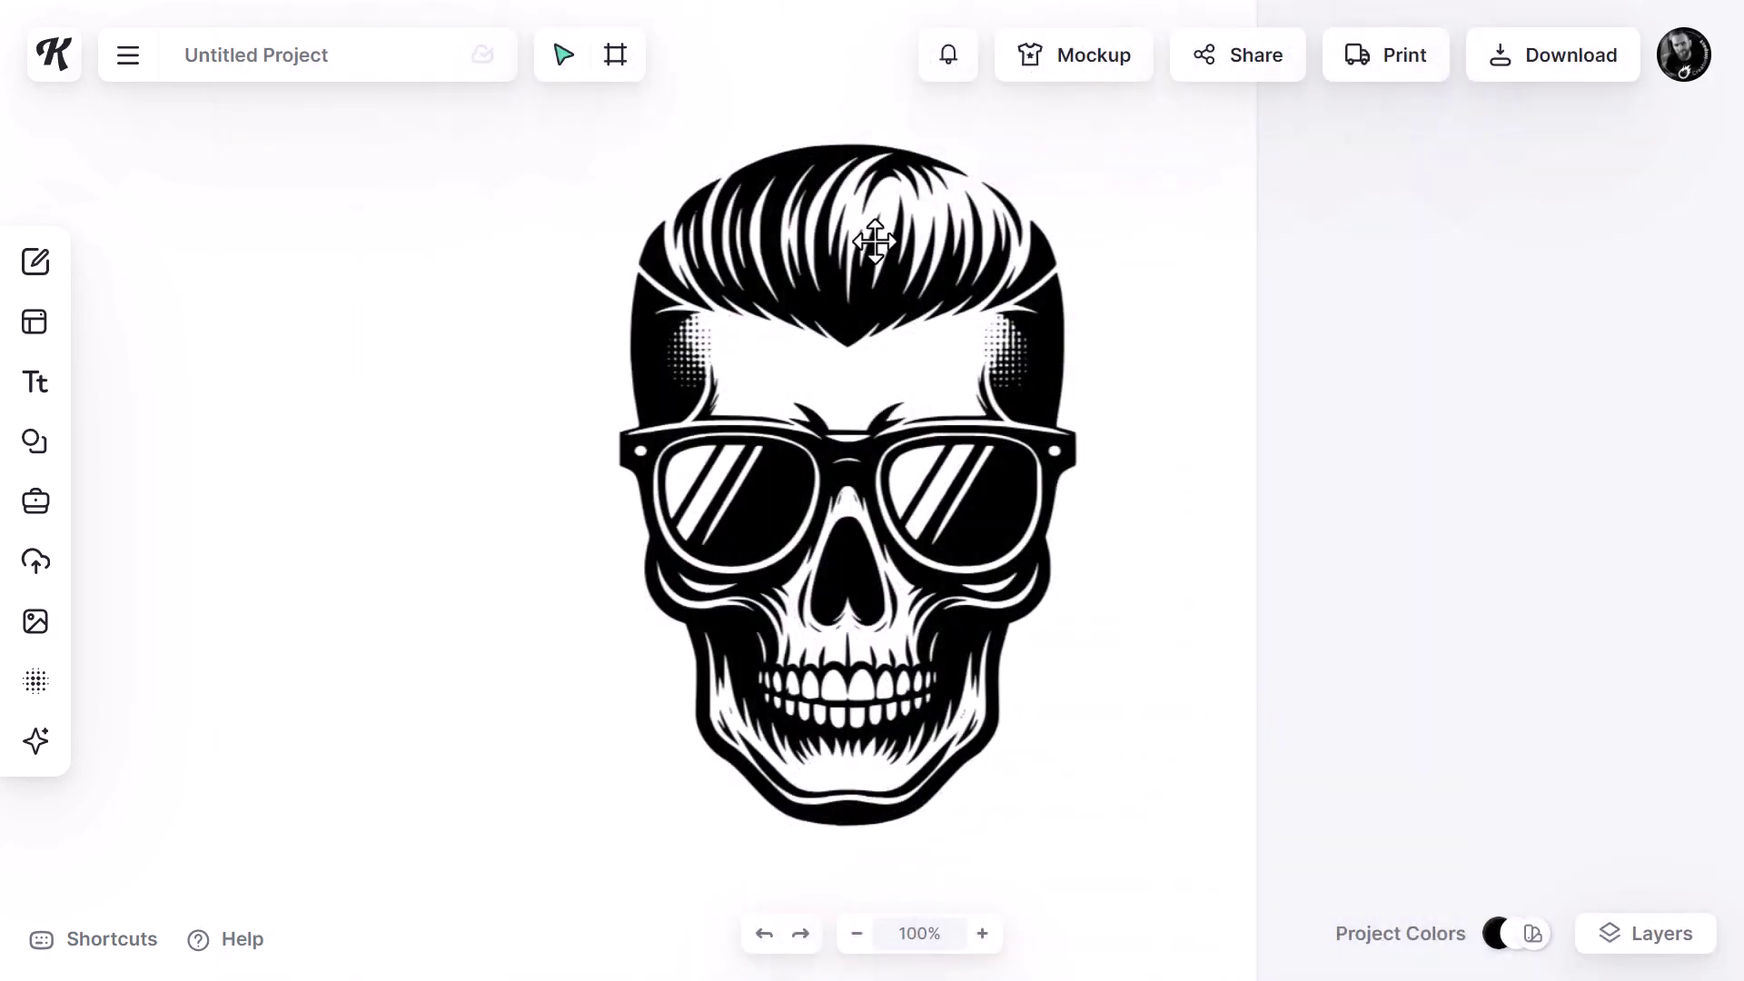
Change the skull illustration's black to a vivid purple, A900F1.
{"action": "left_click", "coordinate": [1044, 473]}
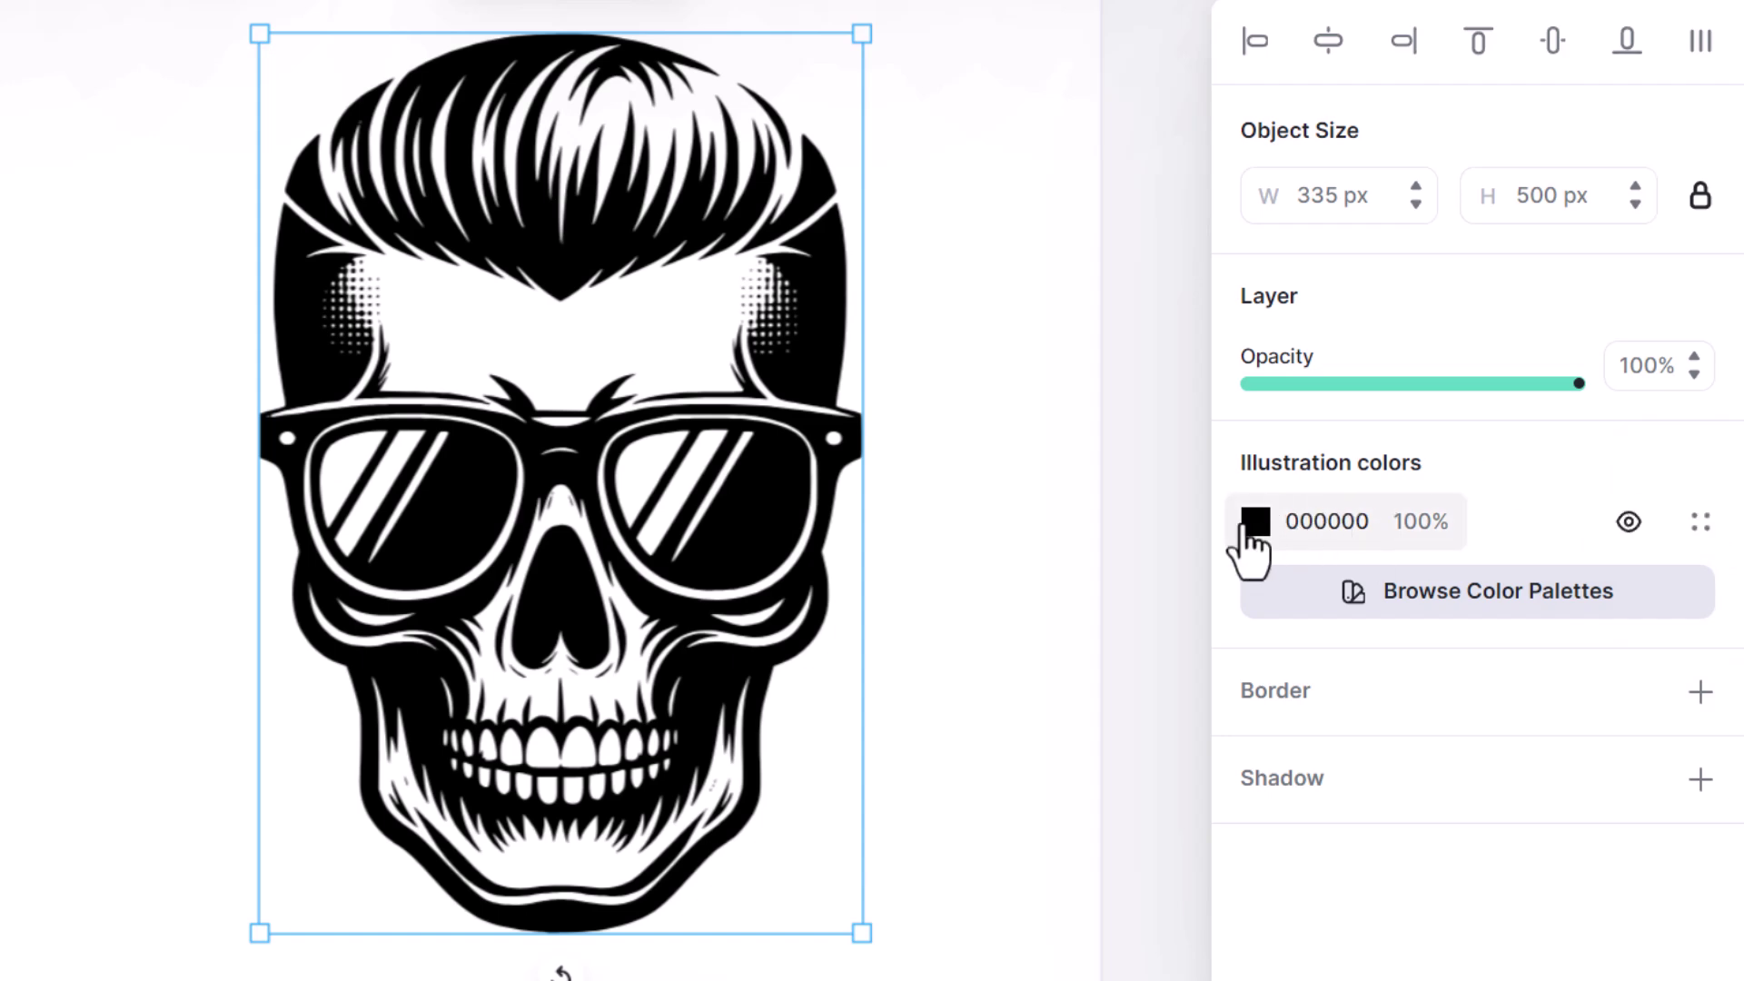
{"action": "left_click", "coordinate": [1253, 525]}
{"action": "left_click", "coordinate": [1033, 625]}
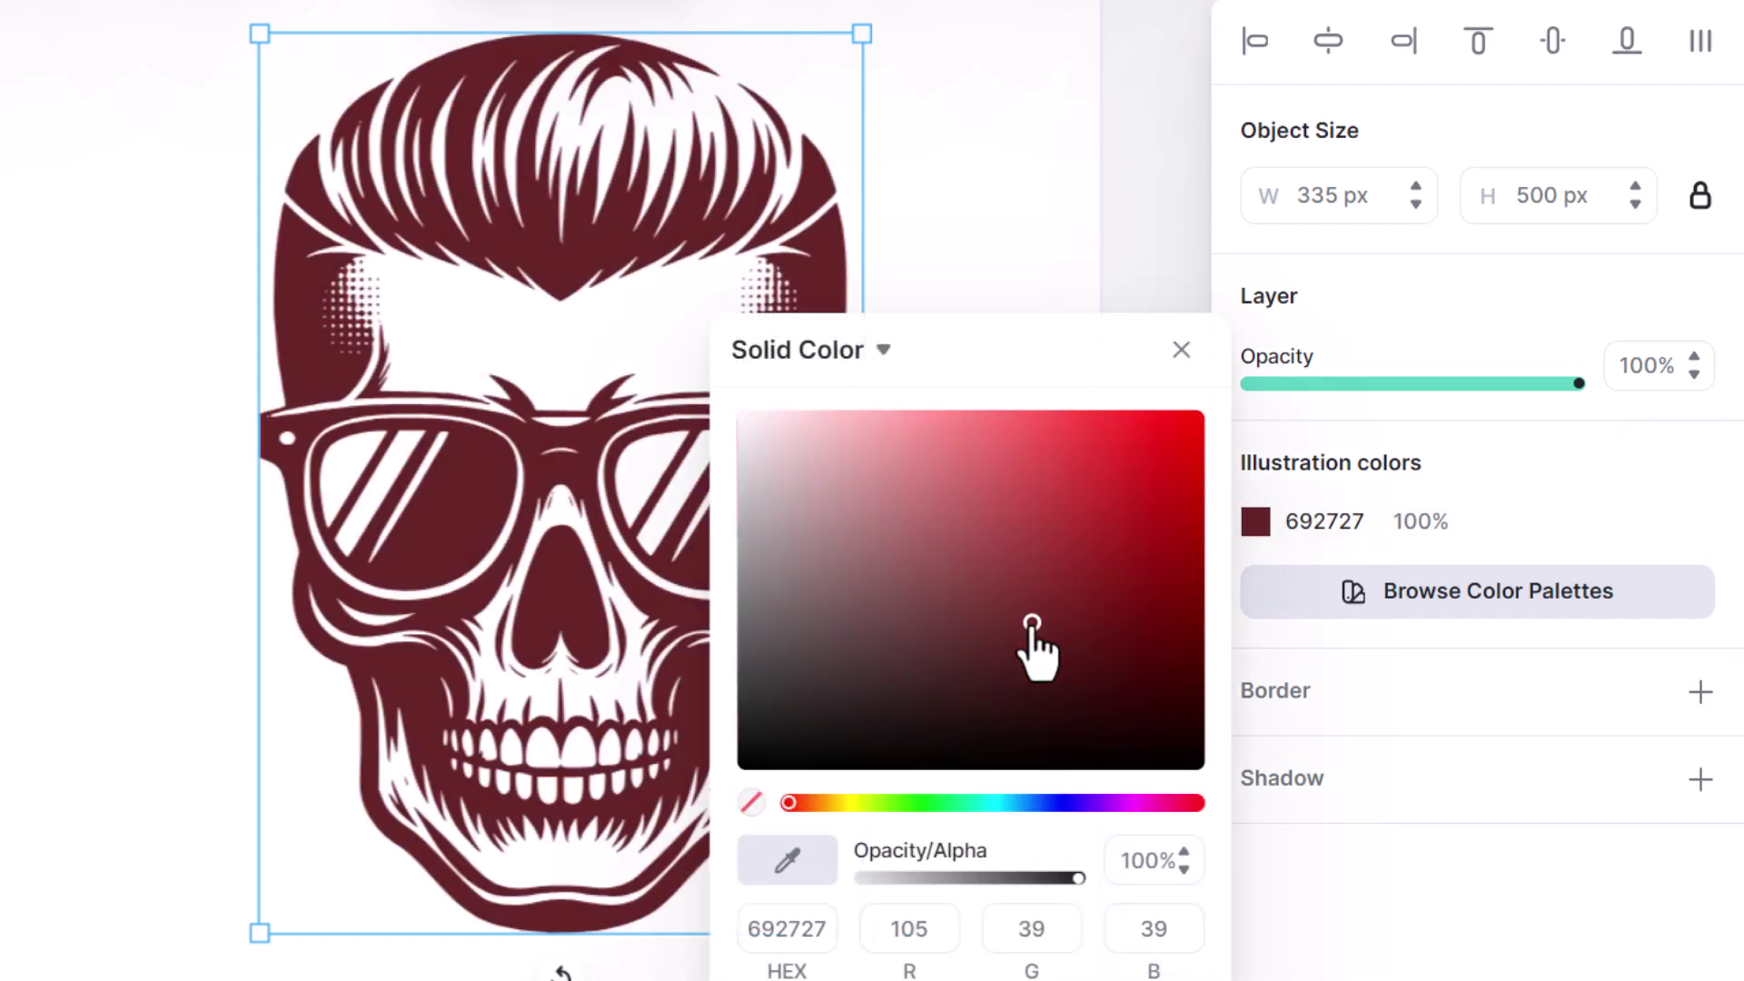
{"action": "left_click", "coordinate": [1143, 577]}
{"action": "left_click", "coordinate": [1107, 803]}
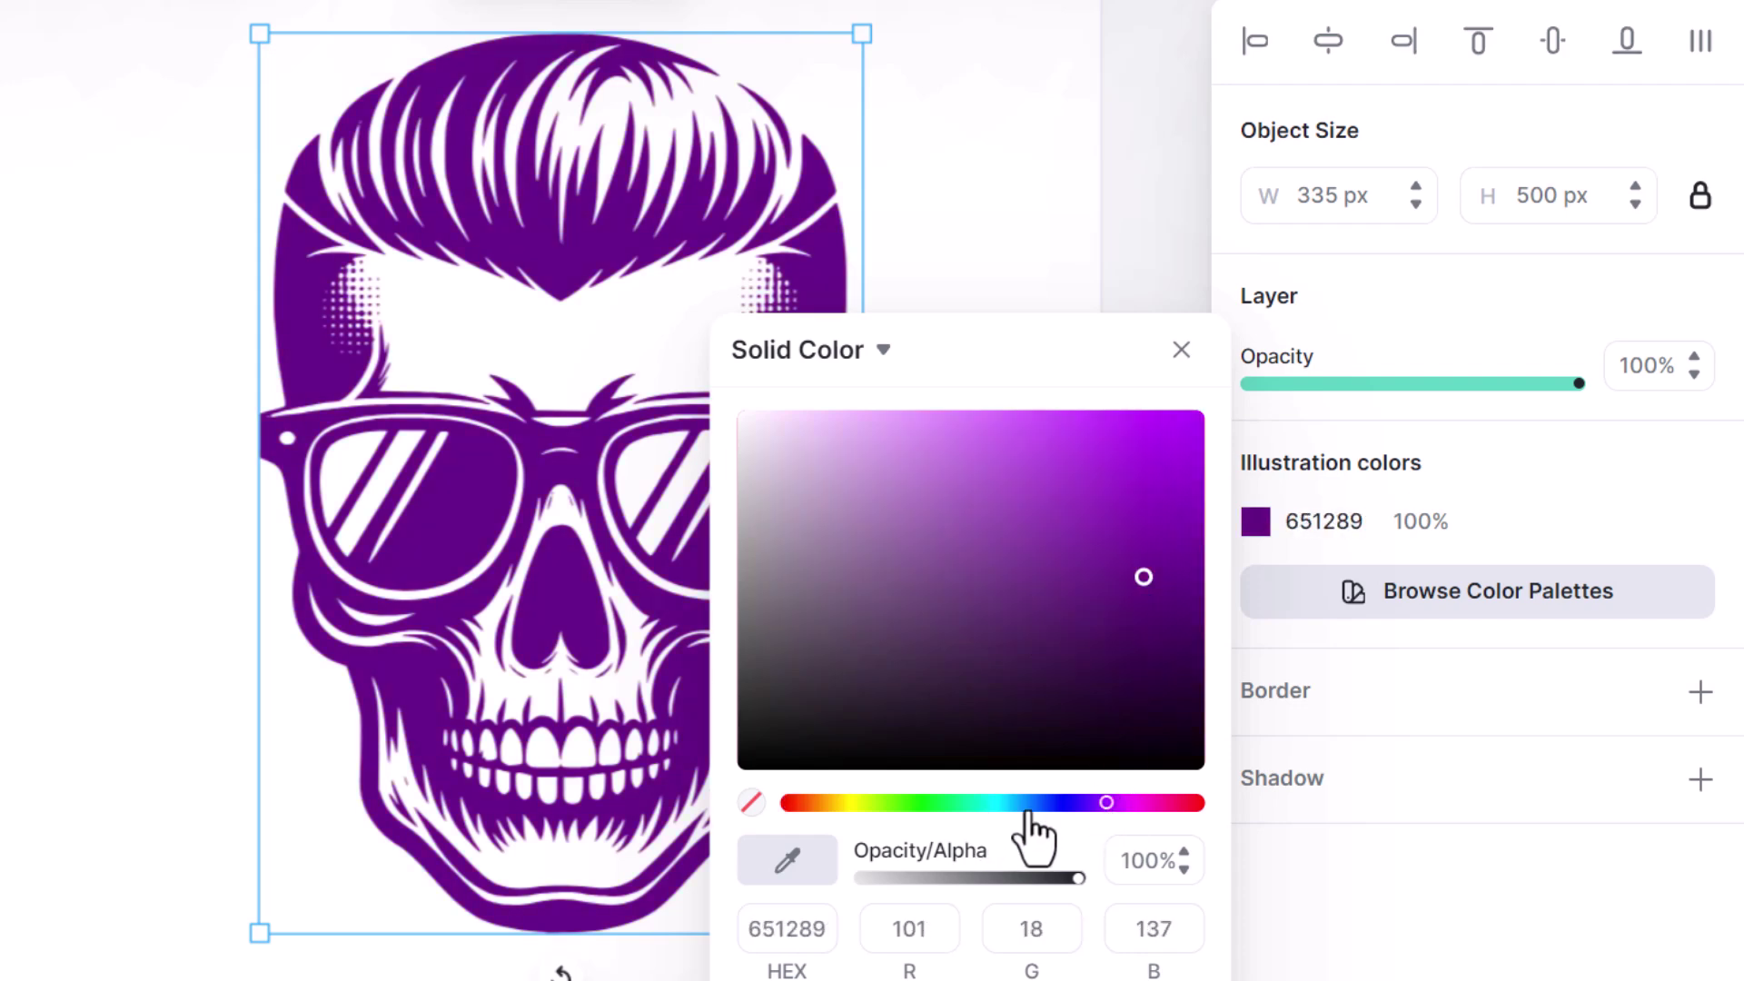
{"action": "mouse_move", "coordinate": [1078, 635]}
{"action": "left_mouse_down"}
{"action": "mouse_move", "coordinate": [1176, 611]}
{"action": "mouse_move", "coordinate": [1271, 459]}
{"action": "left_mouse_up"}
{"action": "left_click", "coordinate": [1062, 226]}
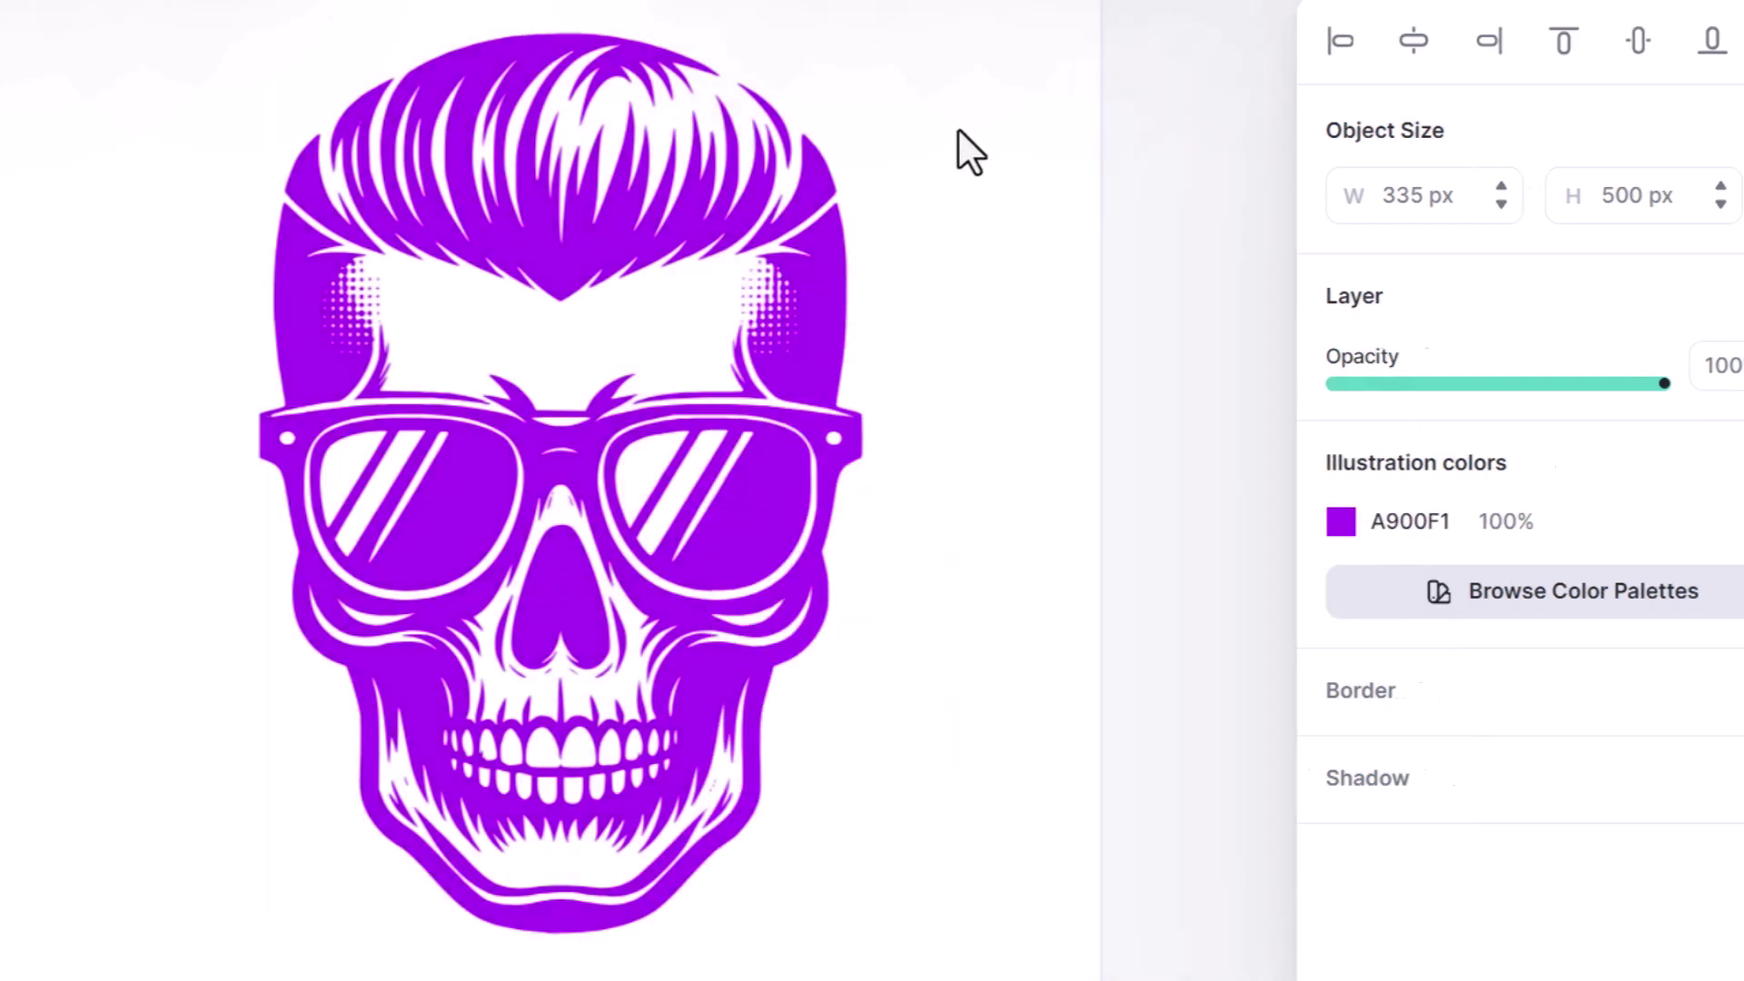
{"action": "left_click", "coordinate": [575, 388]}
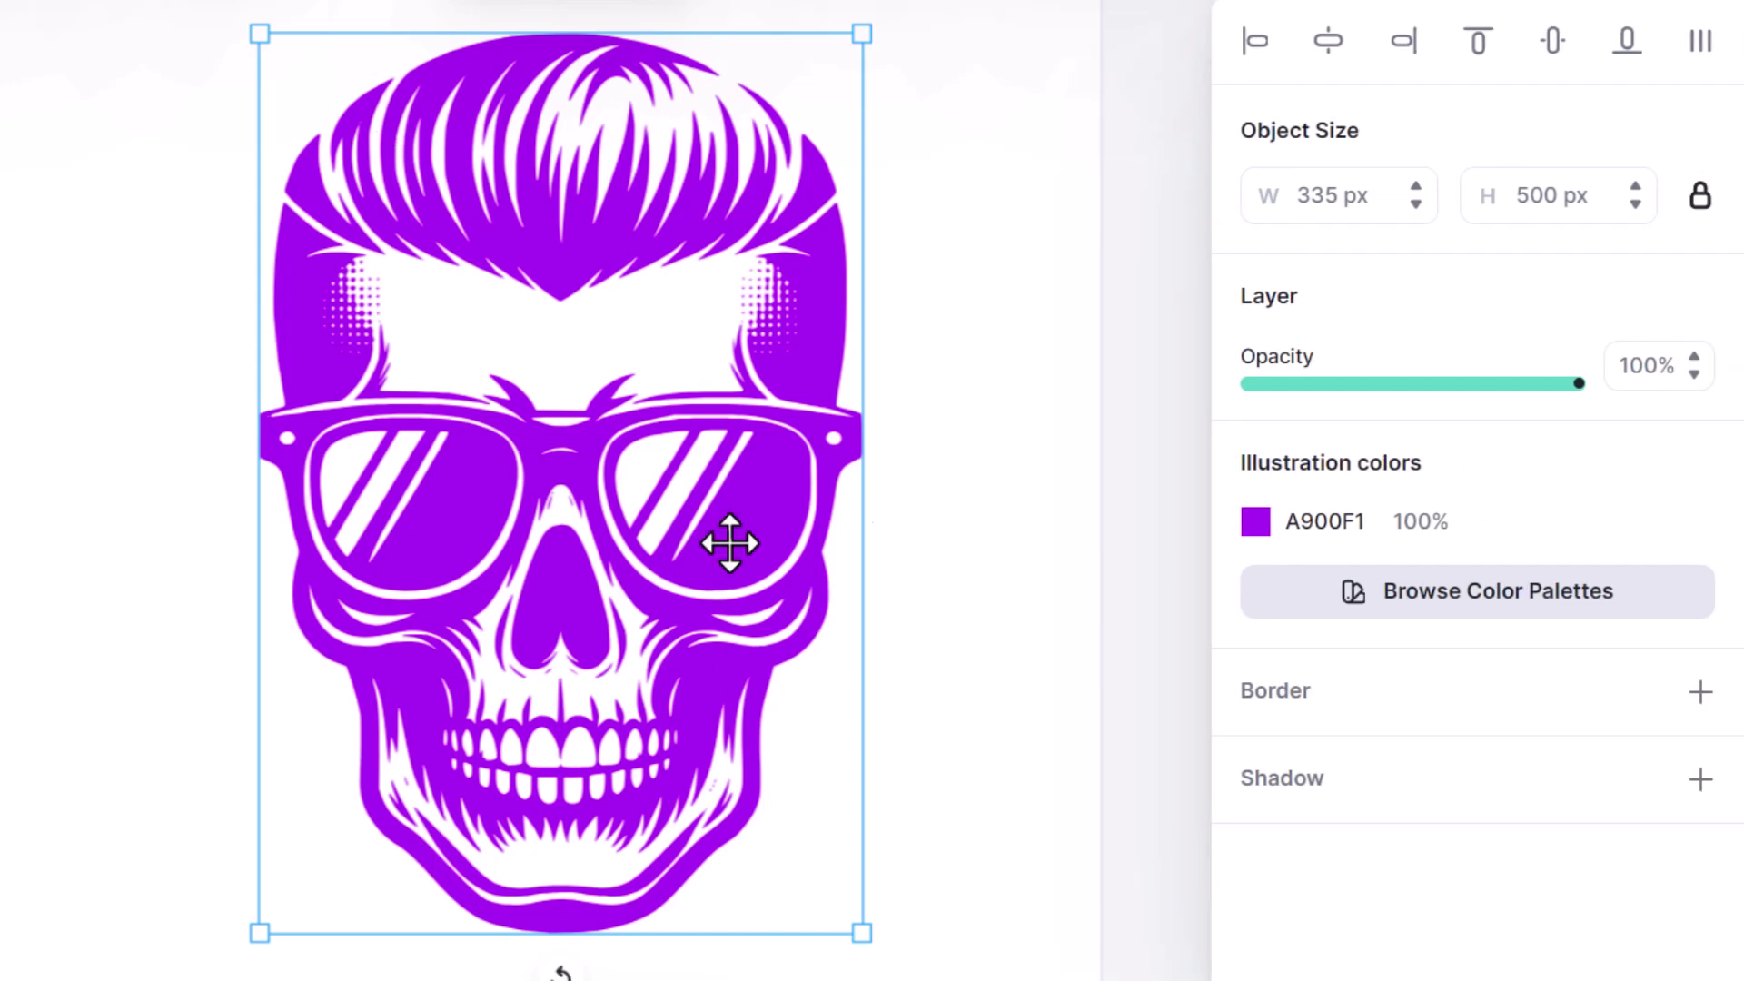
{"action": "mouse_move", "coordinate": [1576, 385]}
{"action": "left_mouse_down"}
{"action": "mouse_move", "coordinate": [1354, 390]}
{"action": "mouse_move", "coordinate": [1608, 380]}
{"action": "left_mouse_up"}
{"action": "left_click", "coordinate": [1698, 694]}
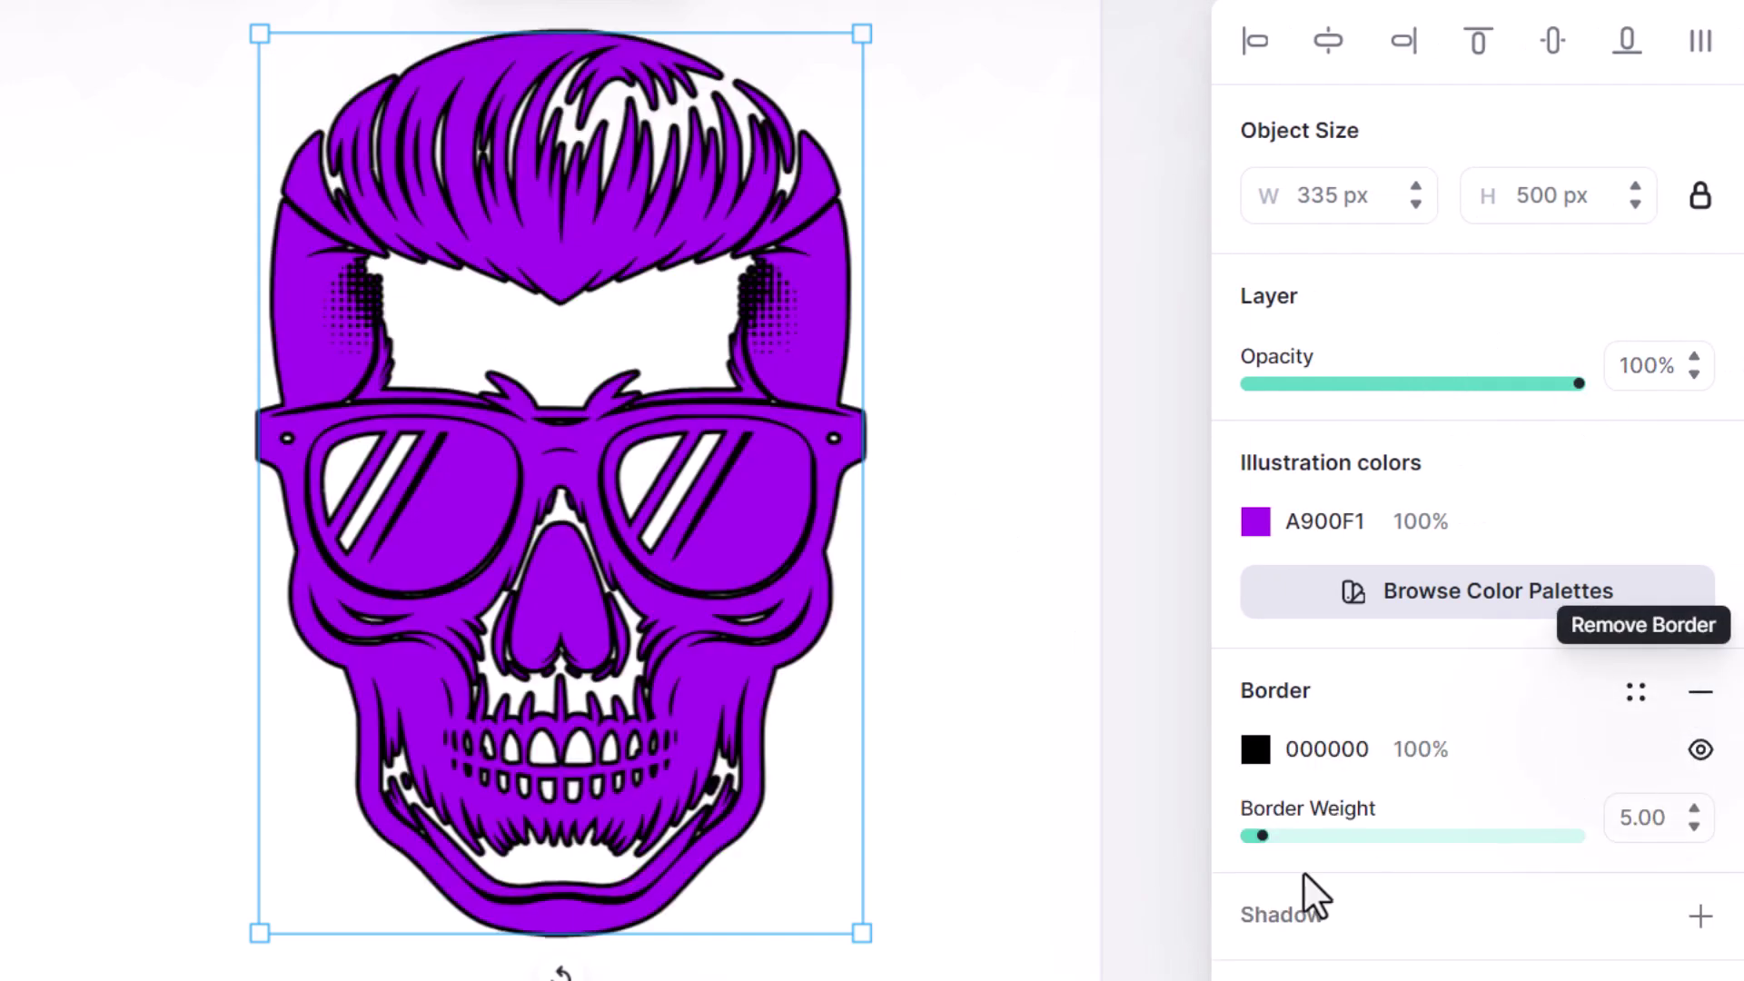
{"action": "left_click_drag", "start_coordinate": [1262, 836], "coordinate": [1497, 836]}
{"action": "left_click", "coordinate": [1255, 750]}
{"action": "left_click", "coordinate": [920, 803]}
{"action": "left_click", "coordinate": [1181, 349]}
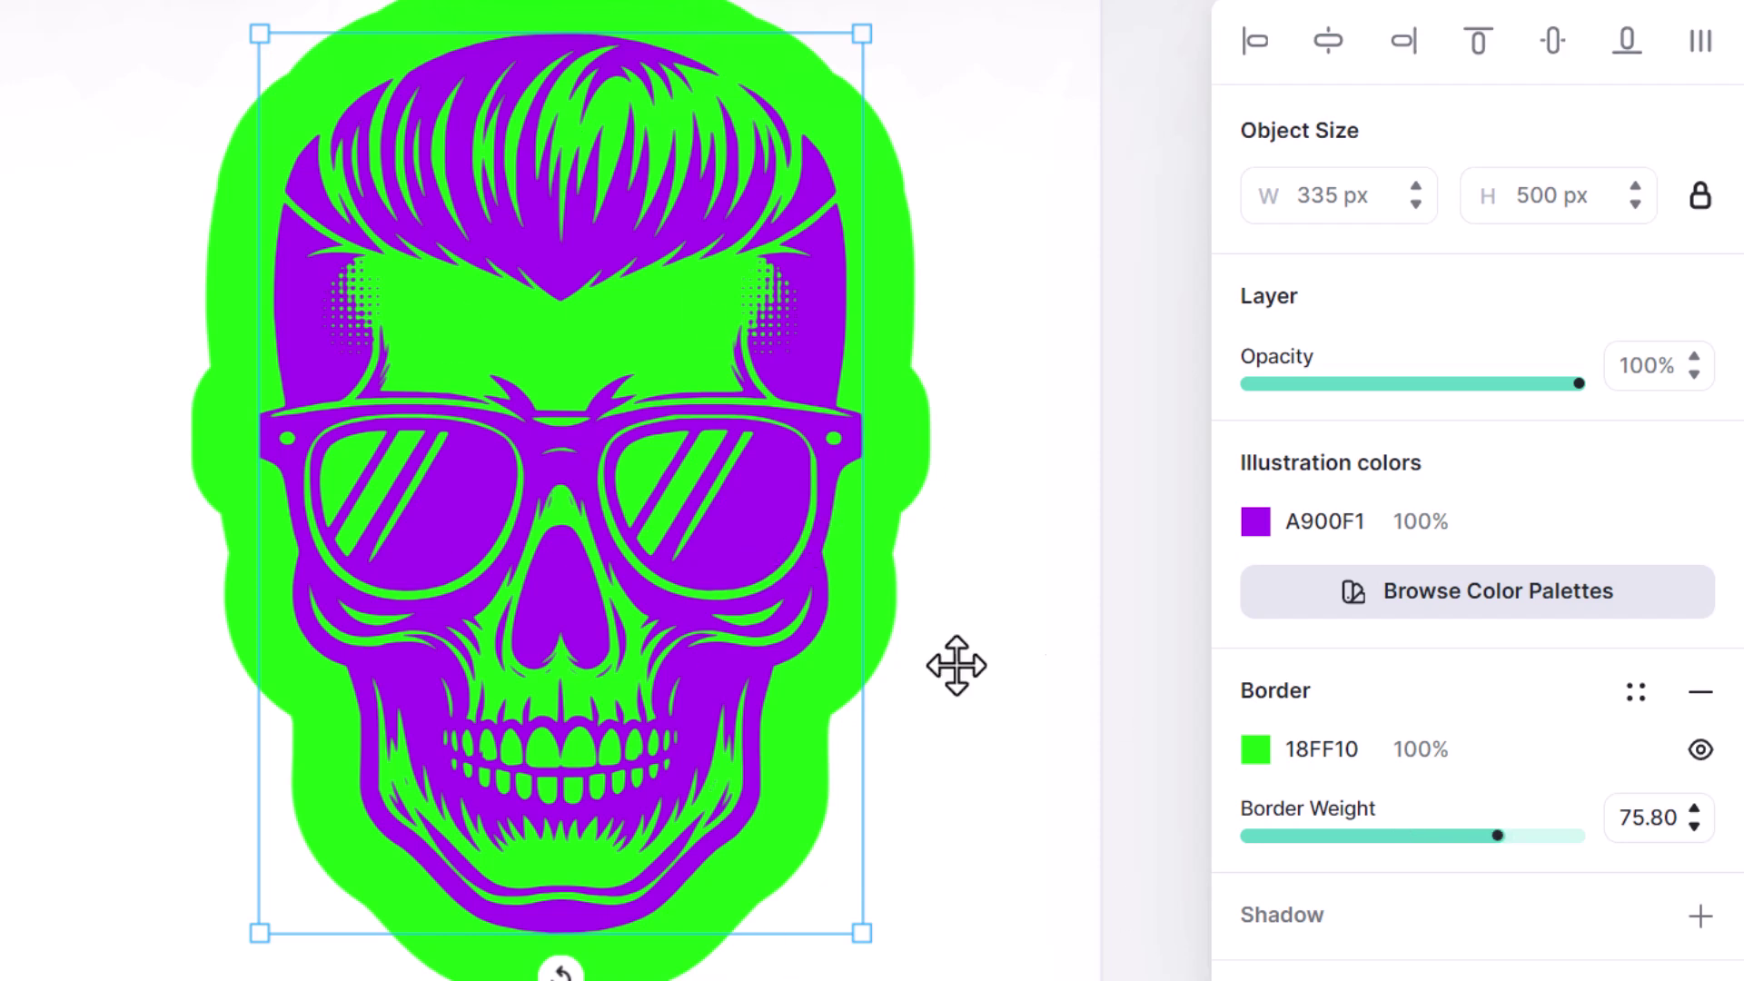
{"action": "left_click", "coordinate": [1699, 915]}
{"action": "scroll", "coordinate": [1544, 854], "scroll_direction": "down", "scroll_amount": 3}
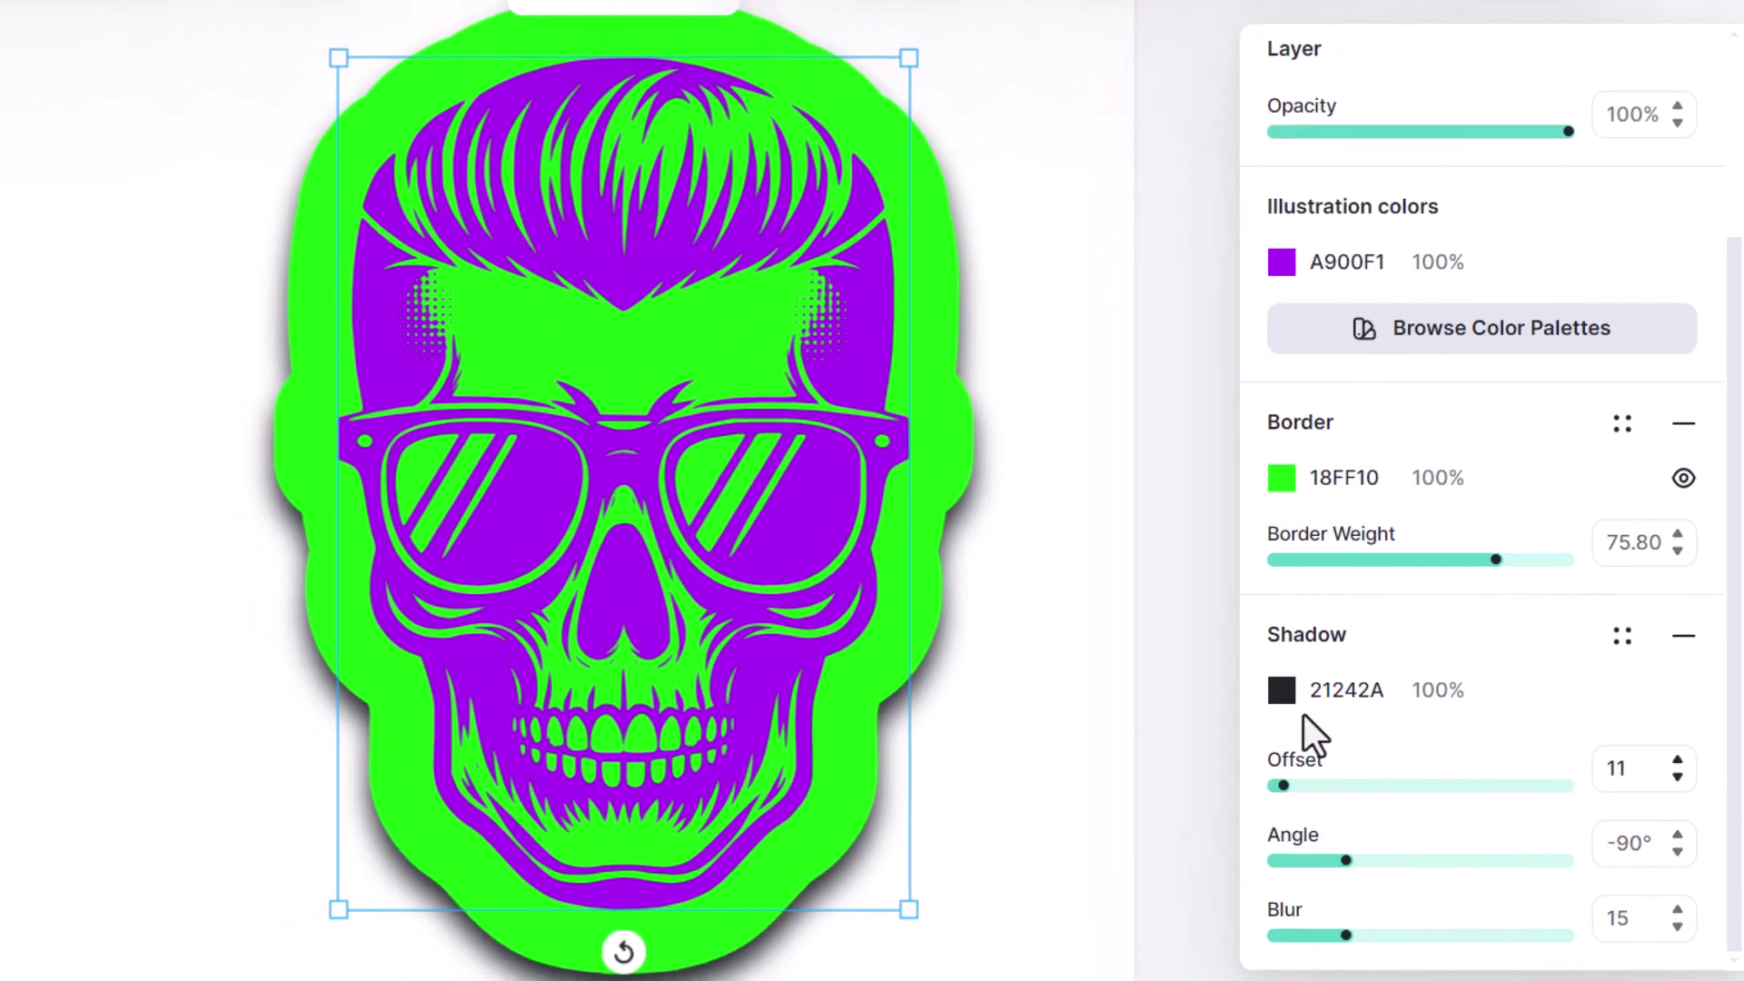
{"action": "scroll", "coordinate": [1304, 714], "scroll_direction": "up", "scroll_amount": 3}
{"action": "scroll", "coordinate": [1303, 732], "scroll_direction": "down", "scroll_amount": 3}
{"action": "left_click", "coordinate": [1683, 636]}
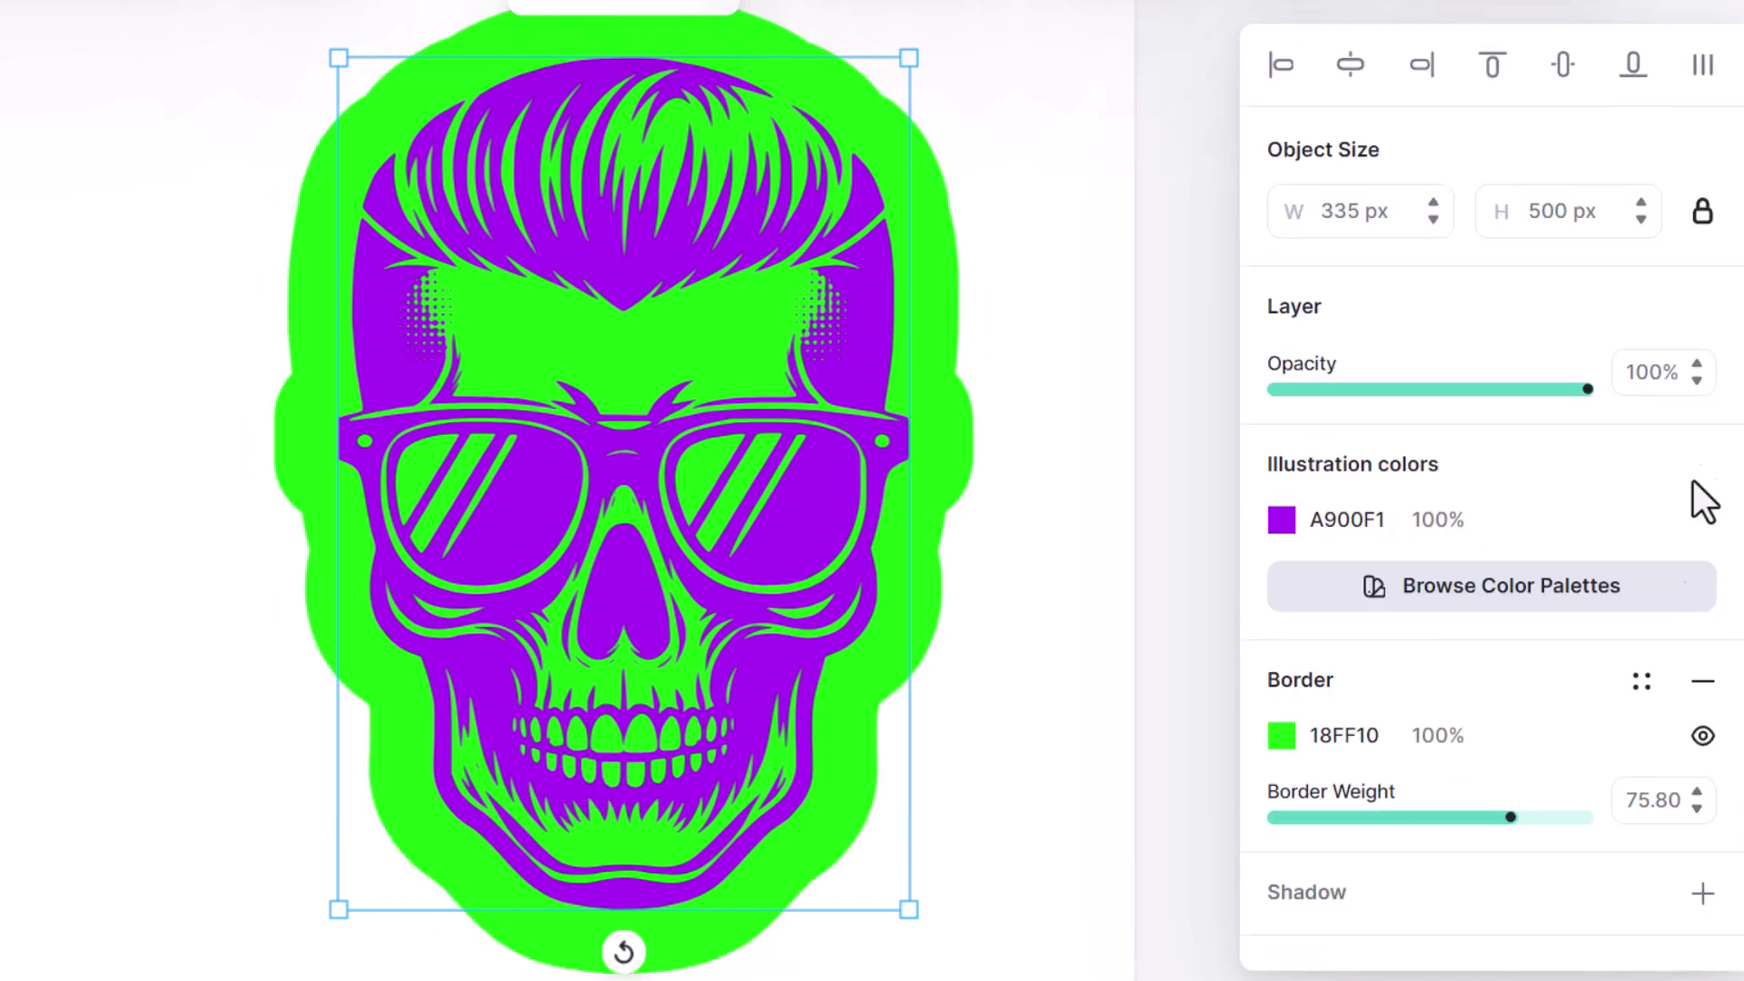
{"action": "left_click", "coordinate": [1702, 681]}
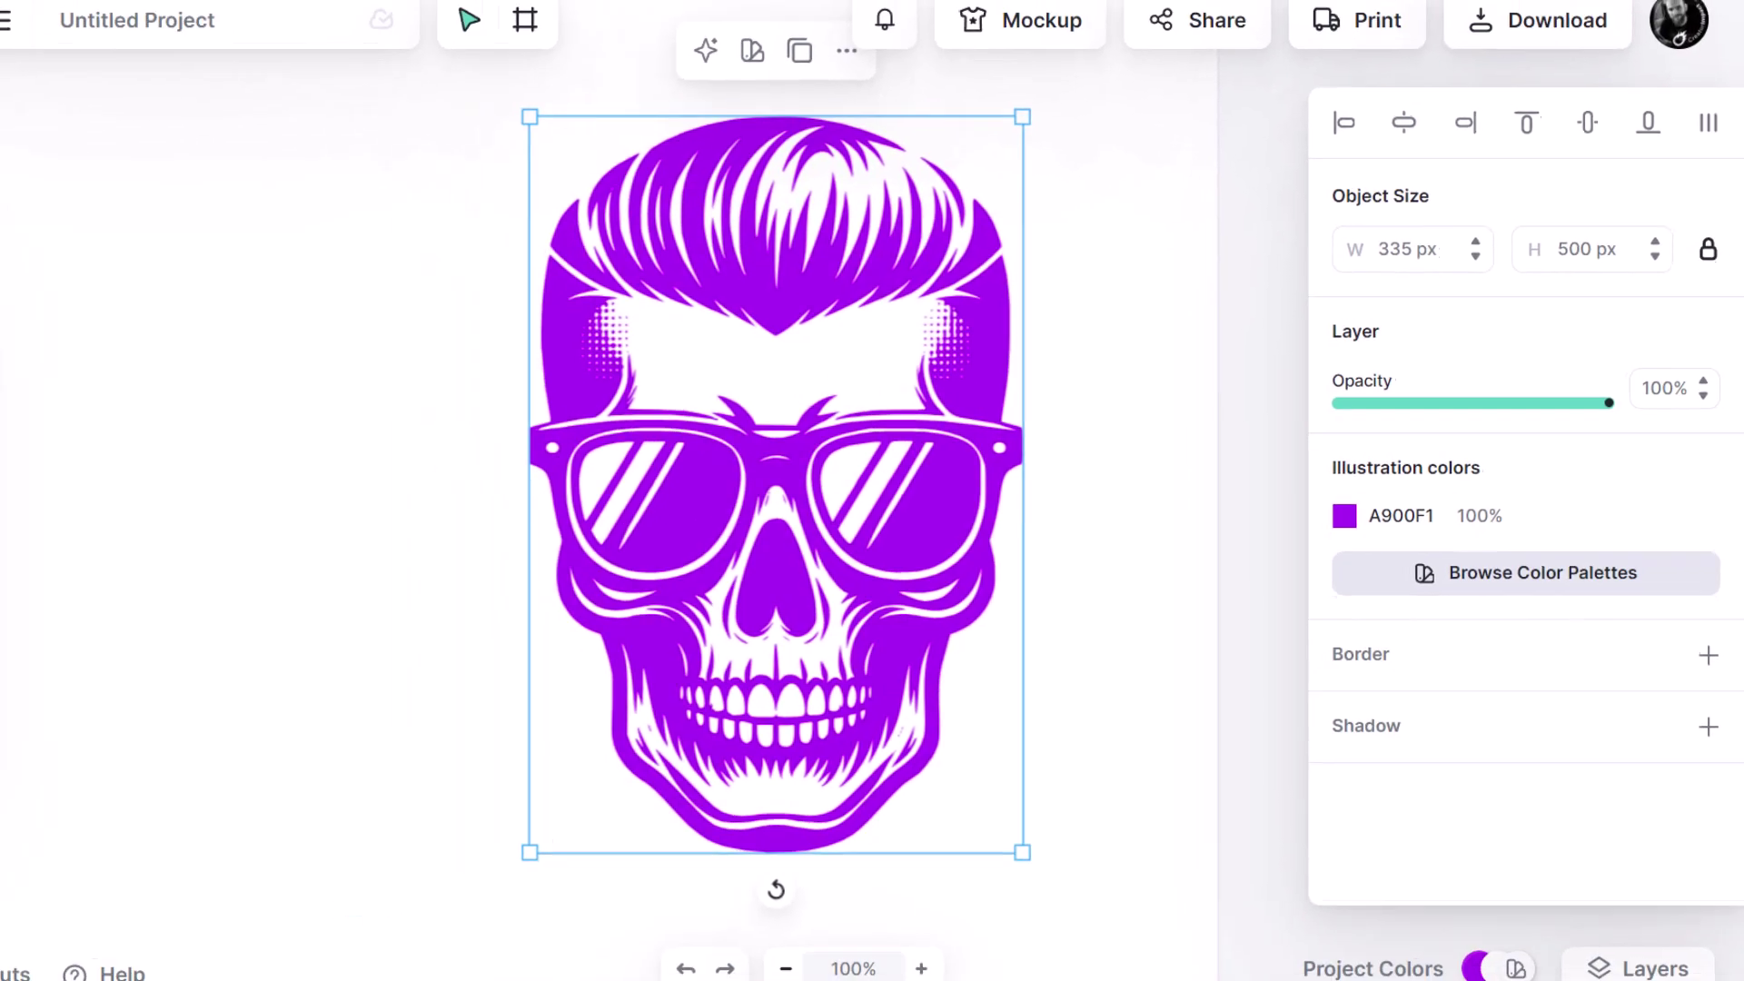
Zoom out to 50% and drag the purple skull past the artboard's right edge.
{"action": "left_click", "coordinate": [735, 965]}
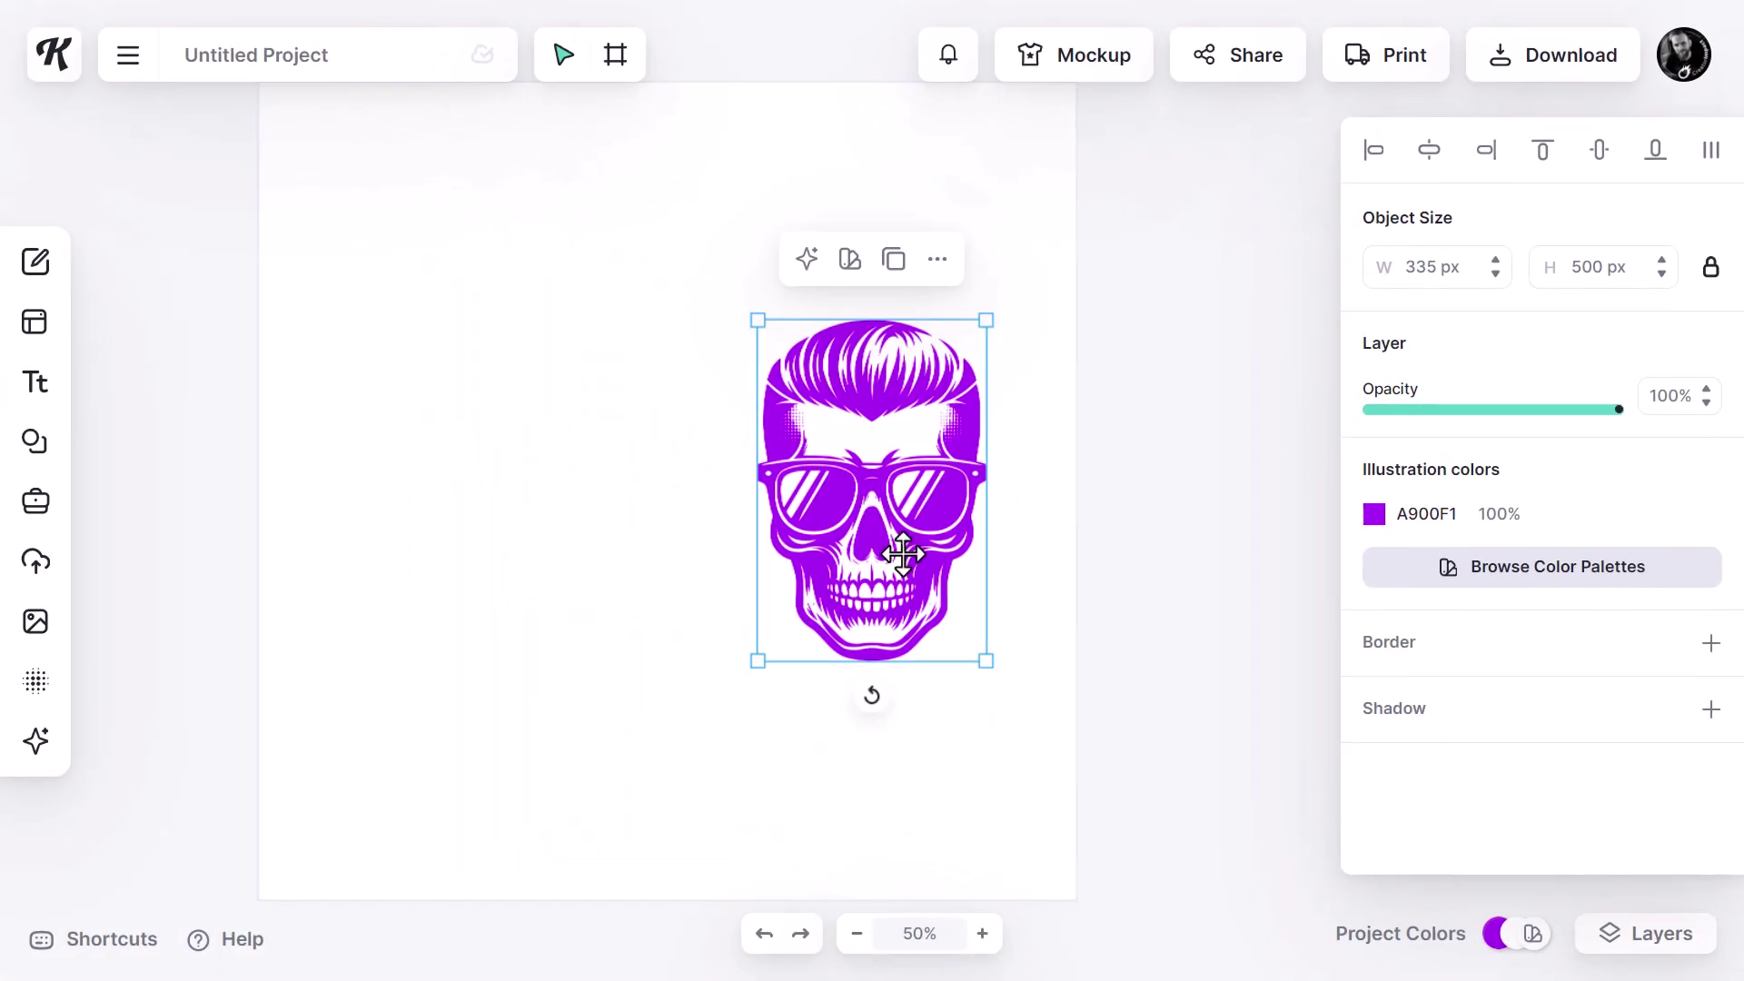
{"action": "left_click_drag", "start_coordinate": [902, 553], "coordinate": [1235, 436]}
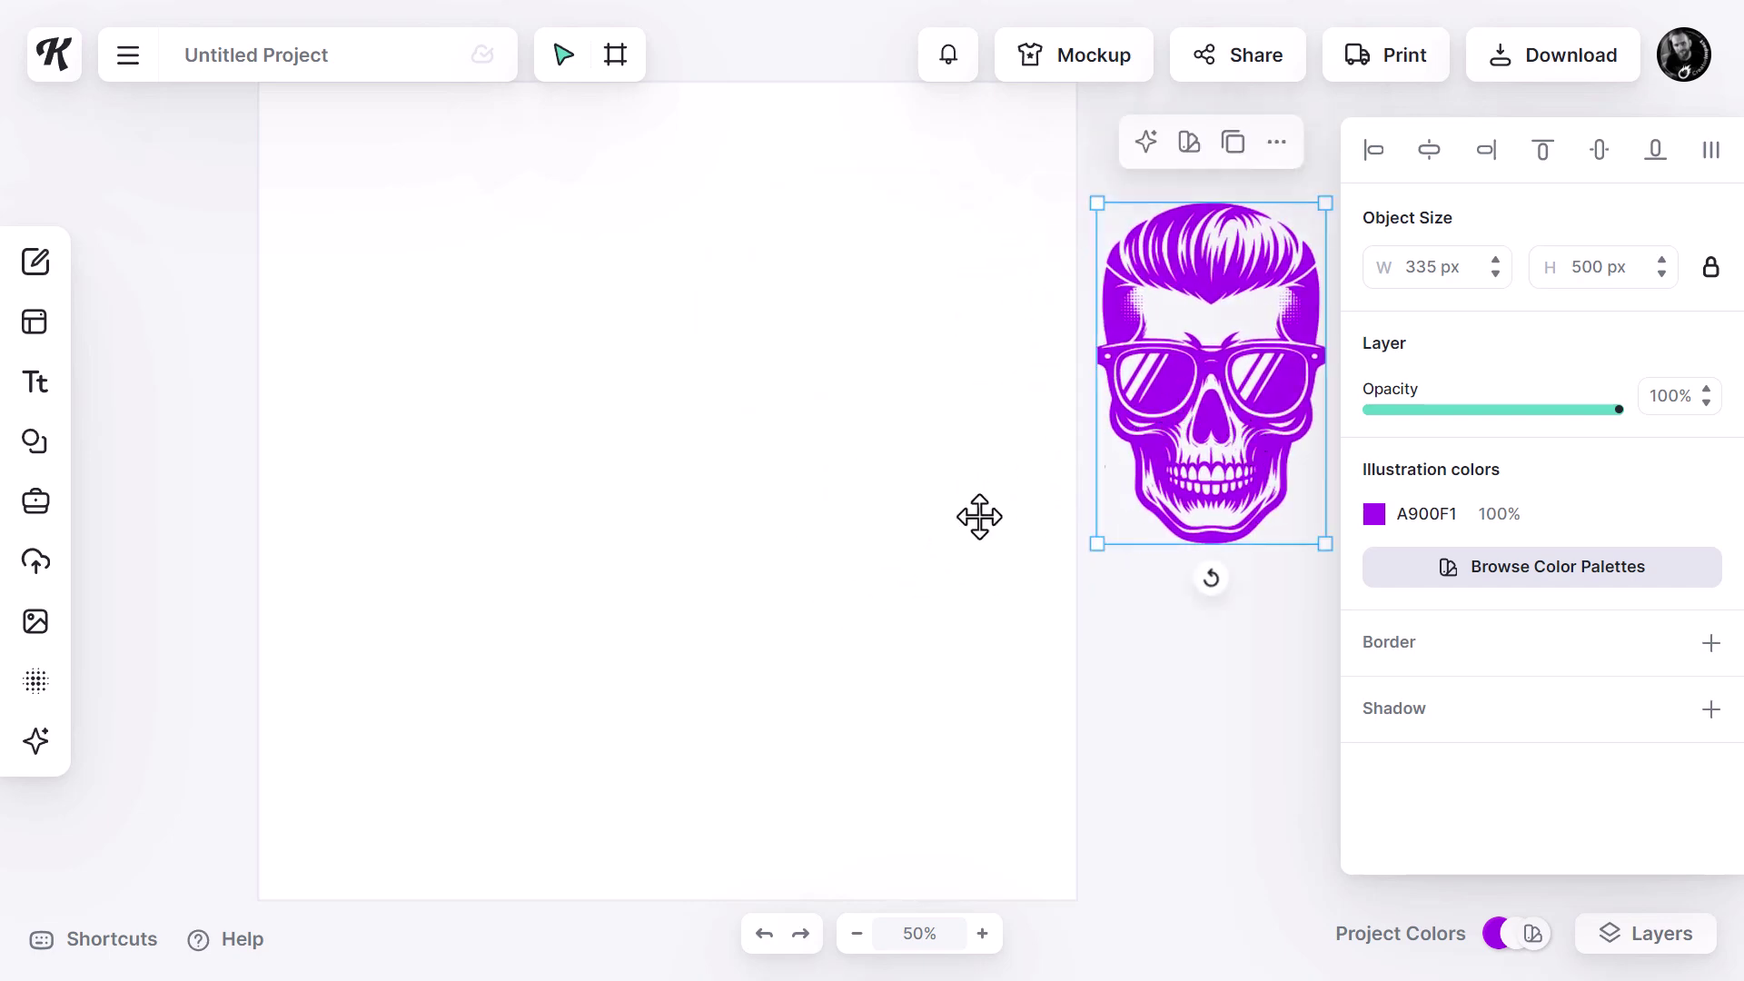
Open the Design Generator and describe a retro 1980s funky skull with sunglasses.
{"action": "left_click", "coordinate": [37, 741]}
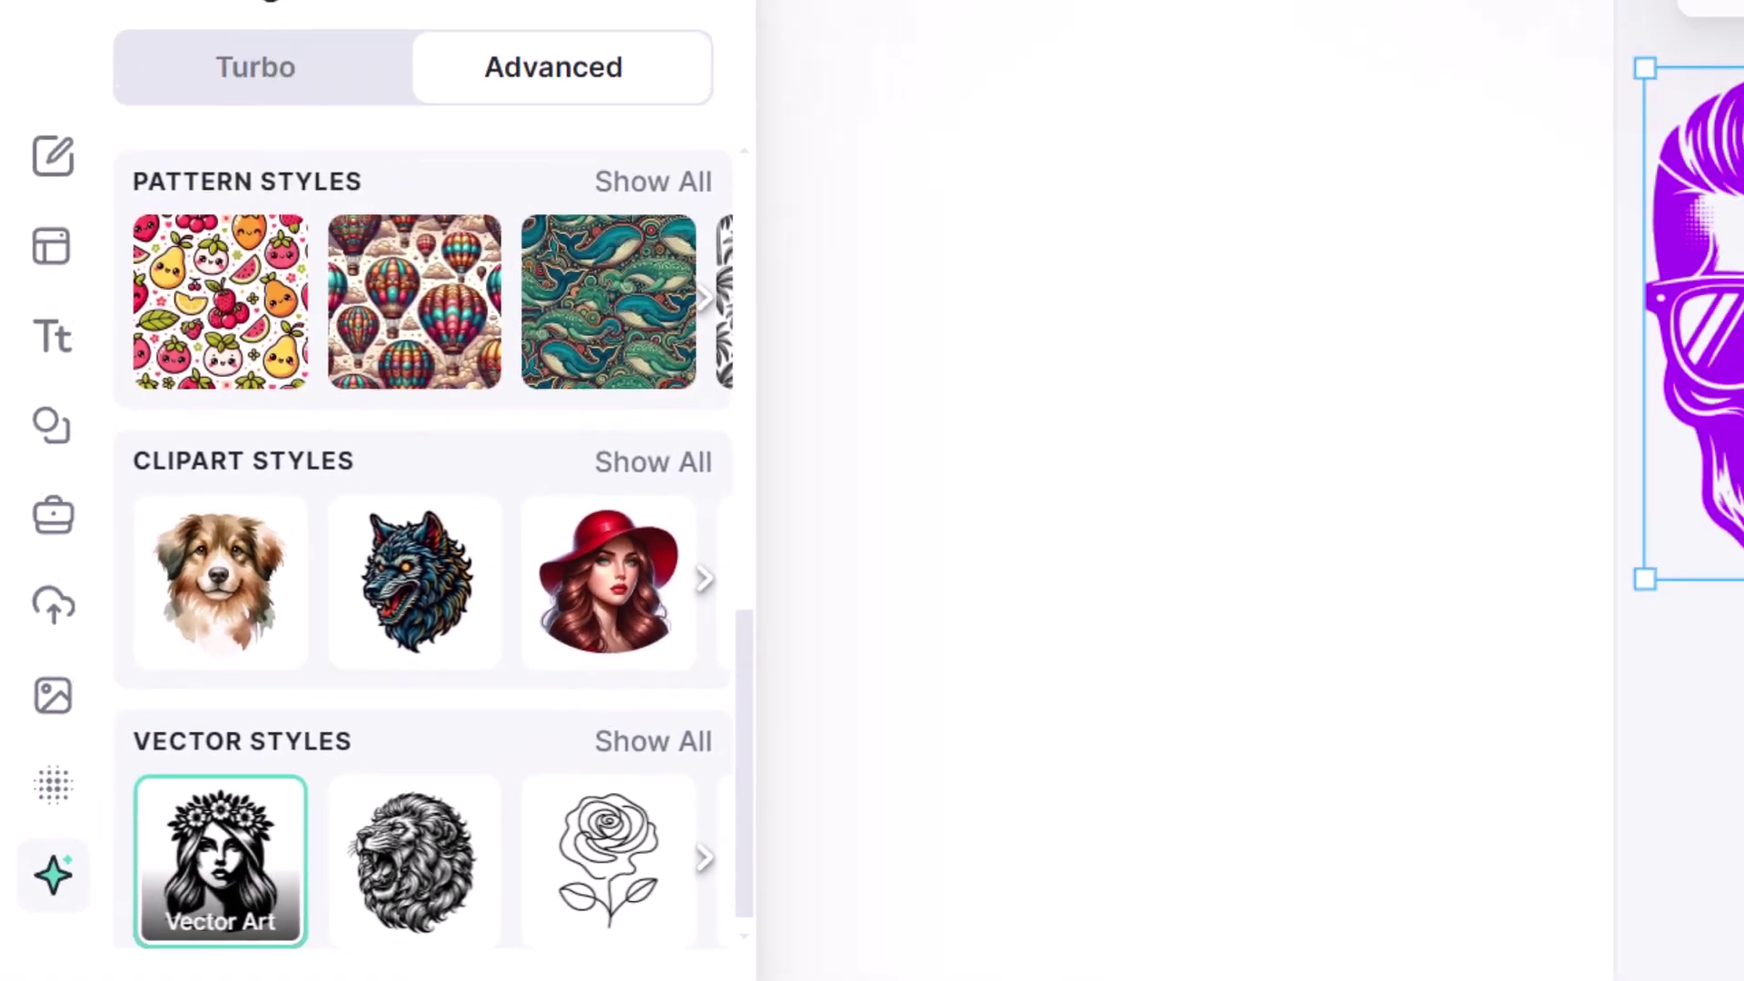
{"action": "left_click", "coordinate": [121, 62]}
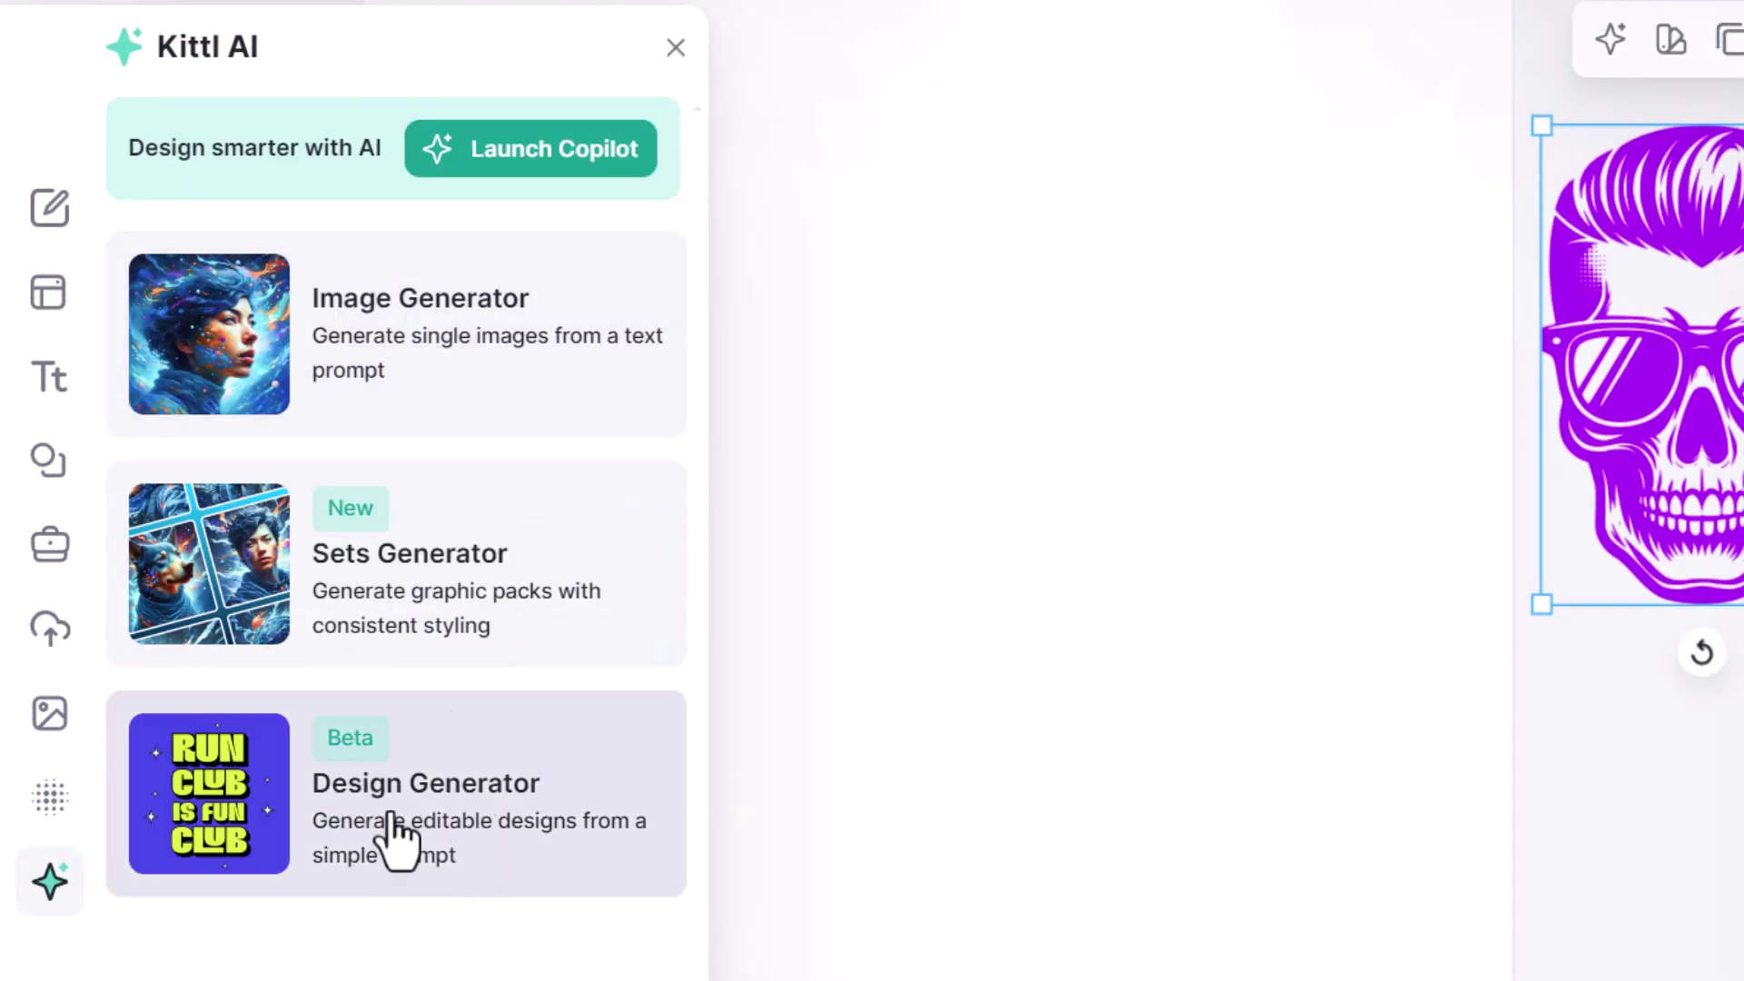
{"action": "left_click", "coordinate": [449, 819]}
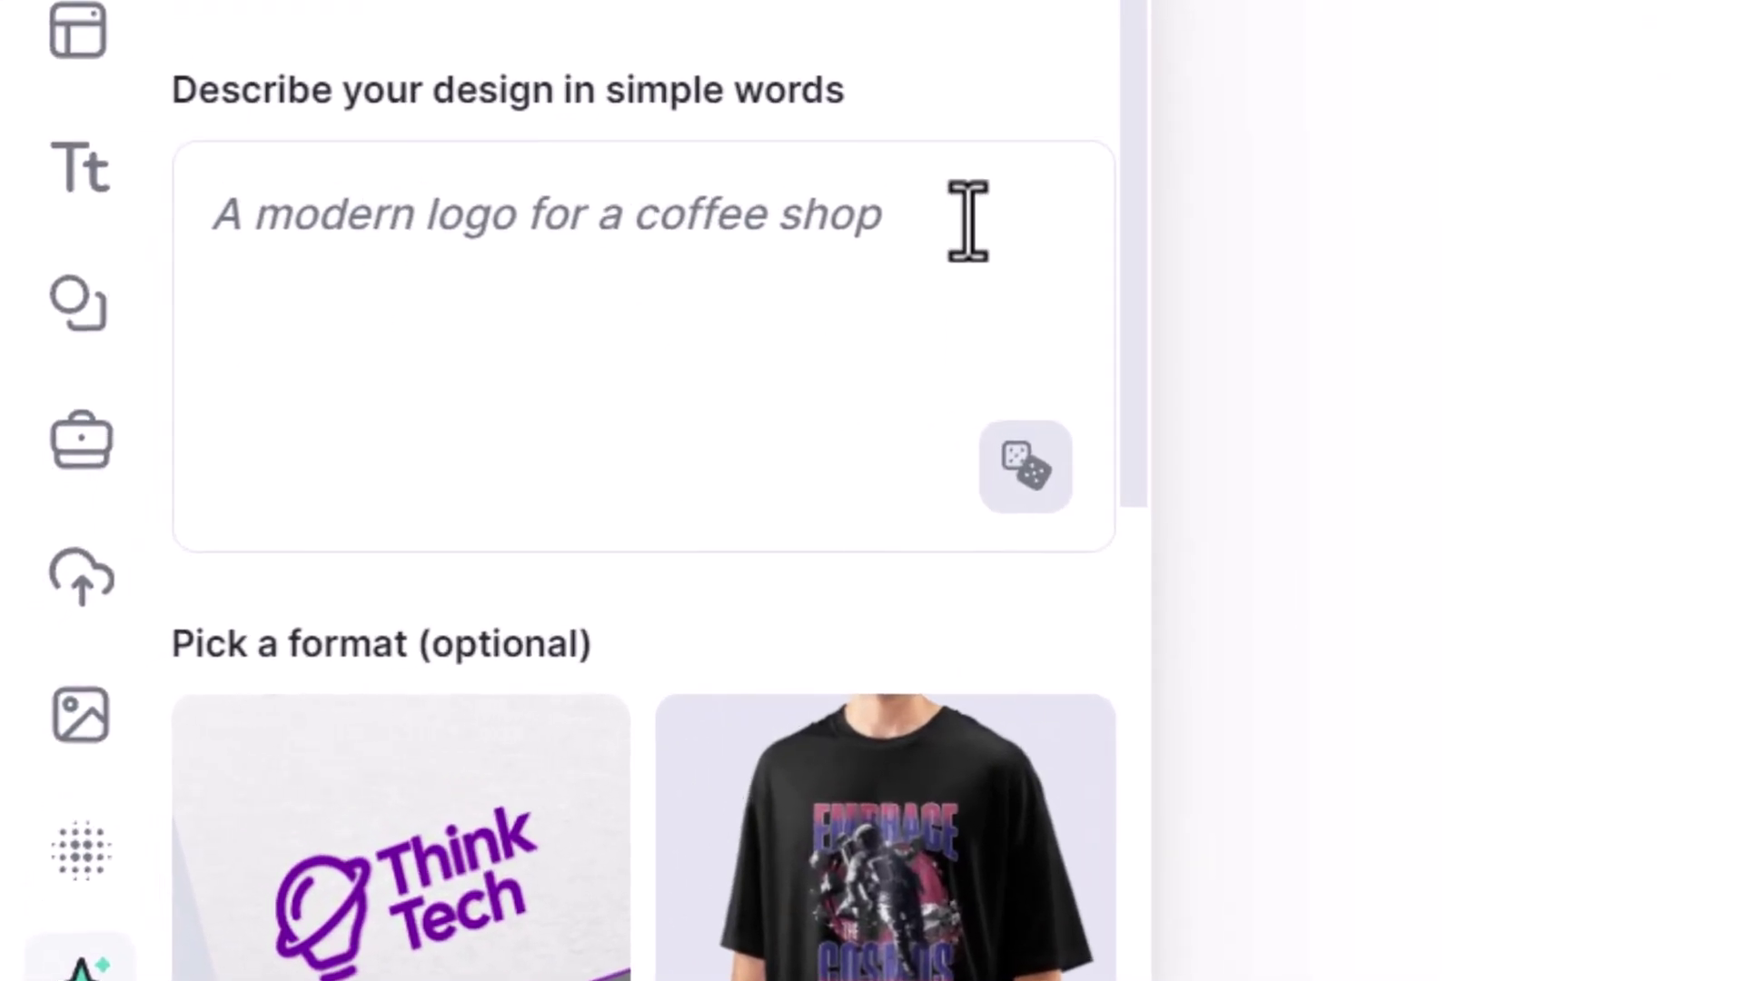
{"action": "left_click", "coordinate": [817, 225]}
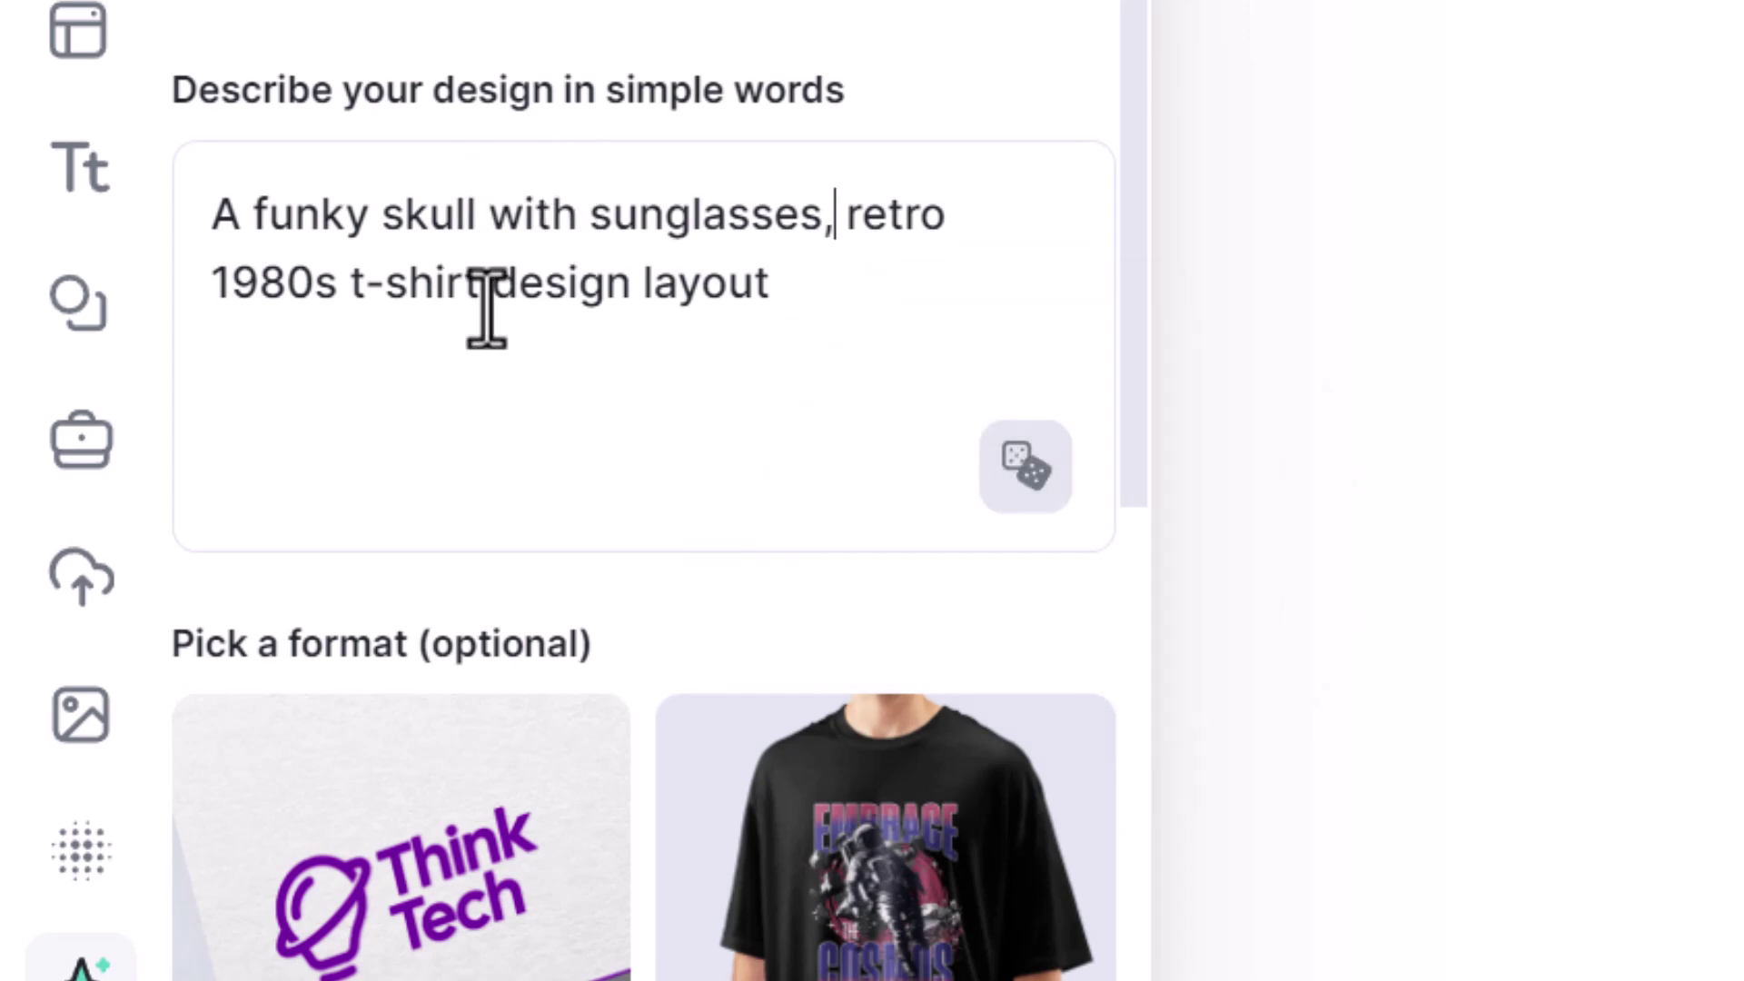
{"action": "scroll", "coordinate": [521, 242], "scroll_direction": "down", "scroll_amount": 5}
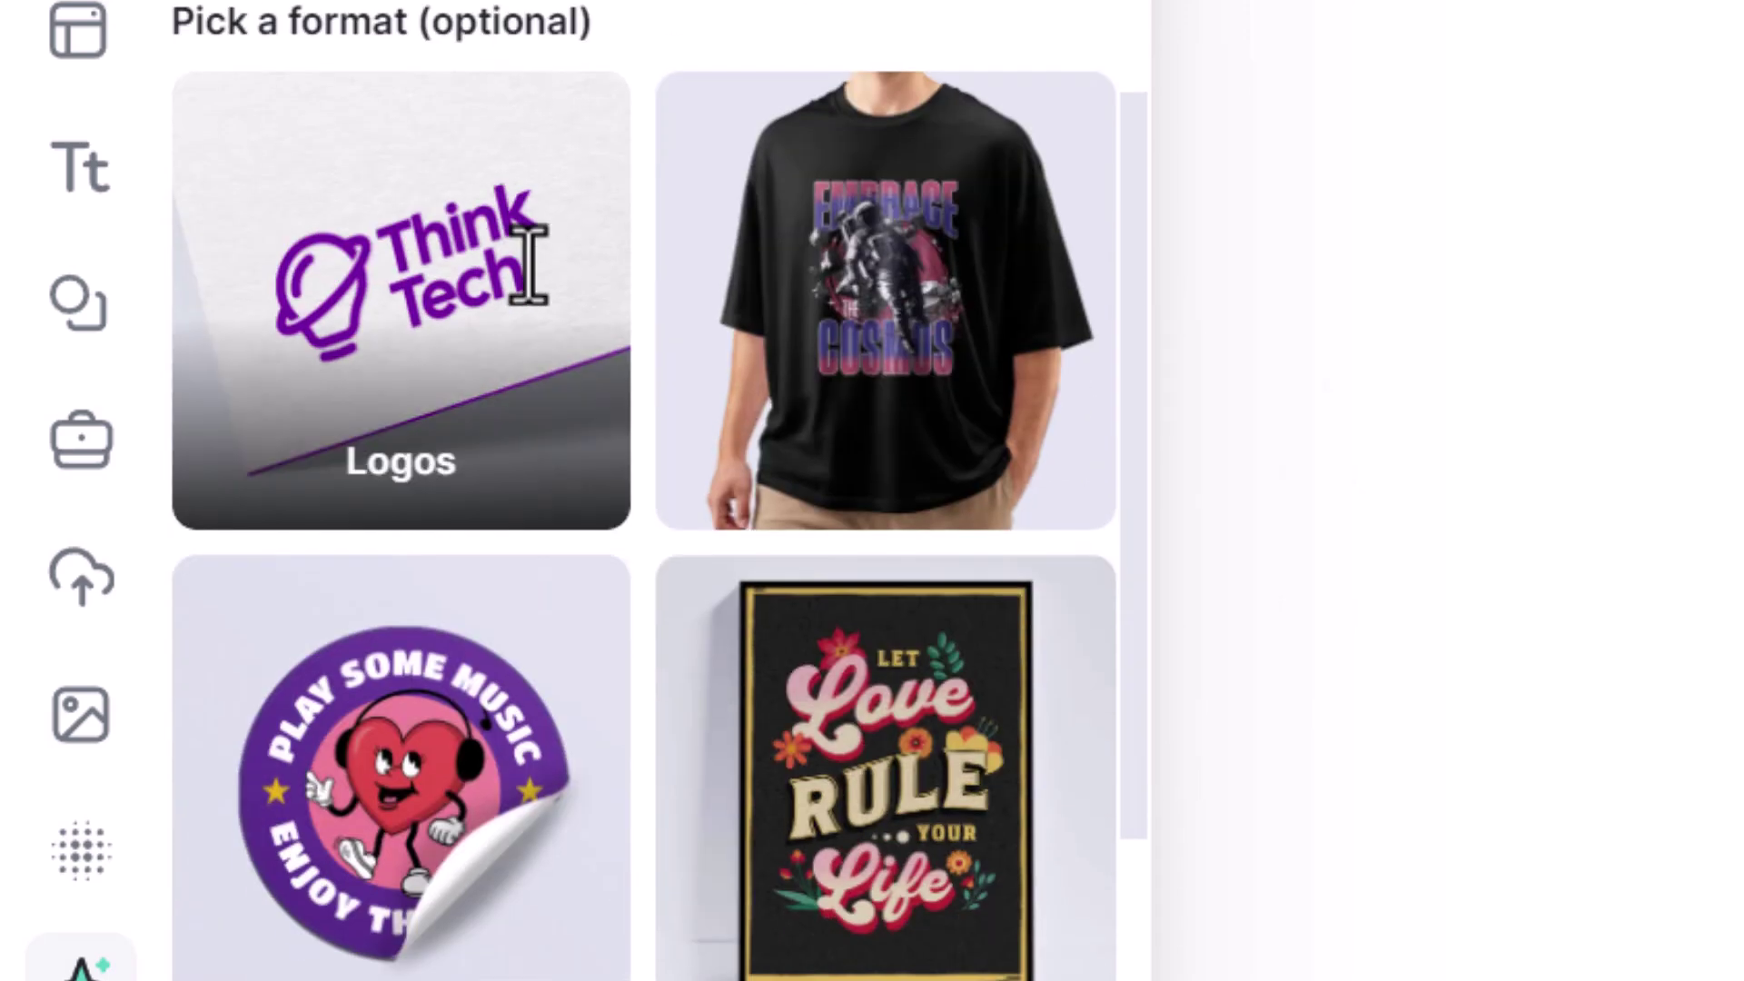
{"action": "scroll", "coordinate": [563, 427], "scroll_direction": "down", "scroll_amount": 3}
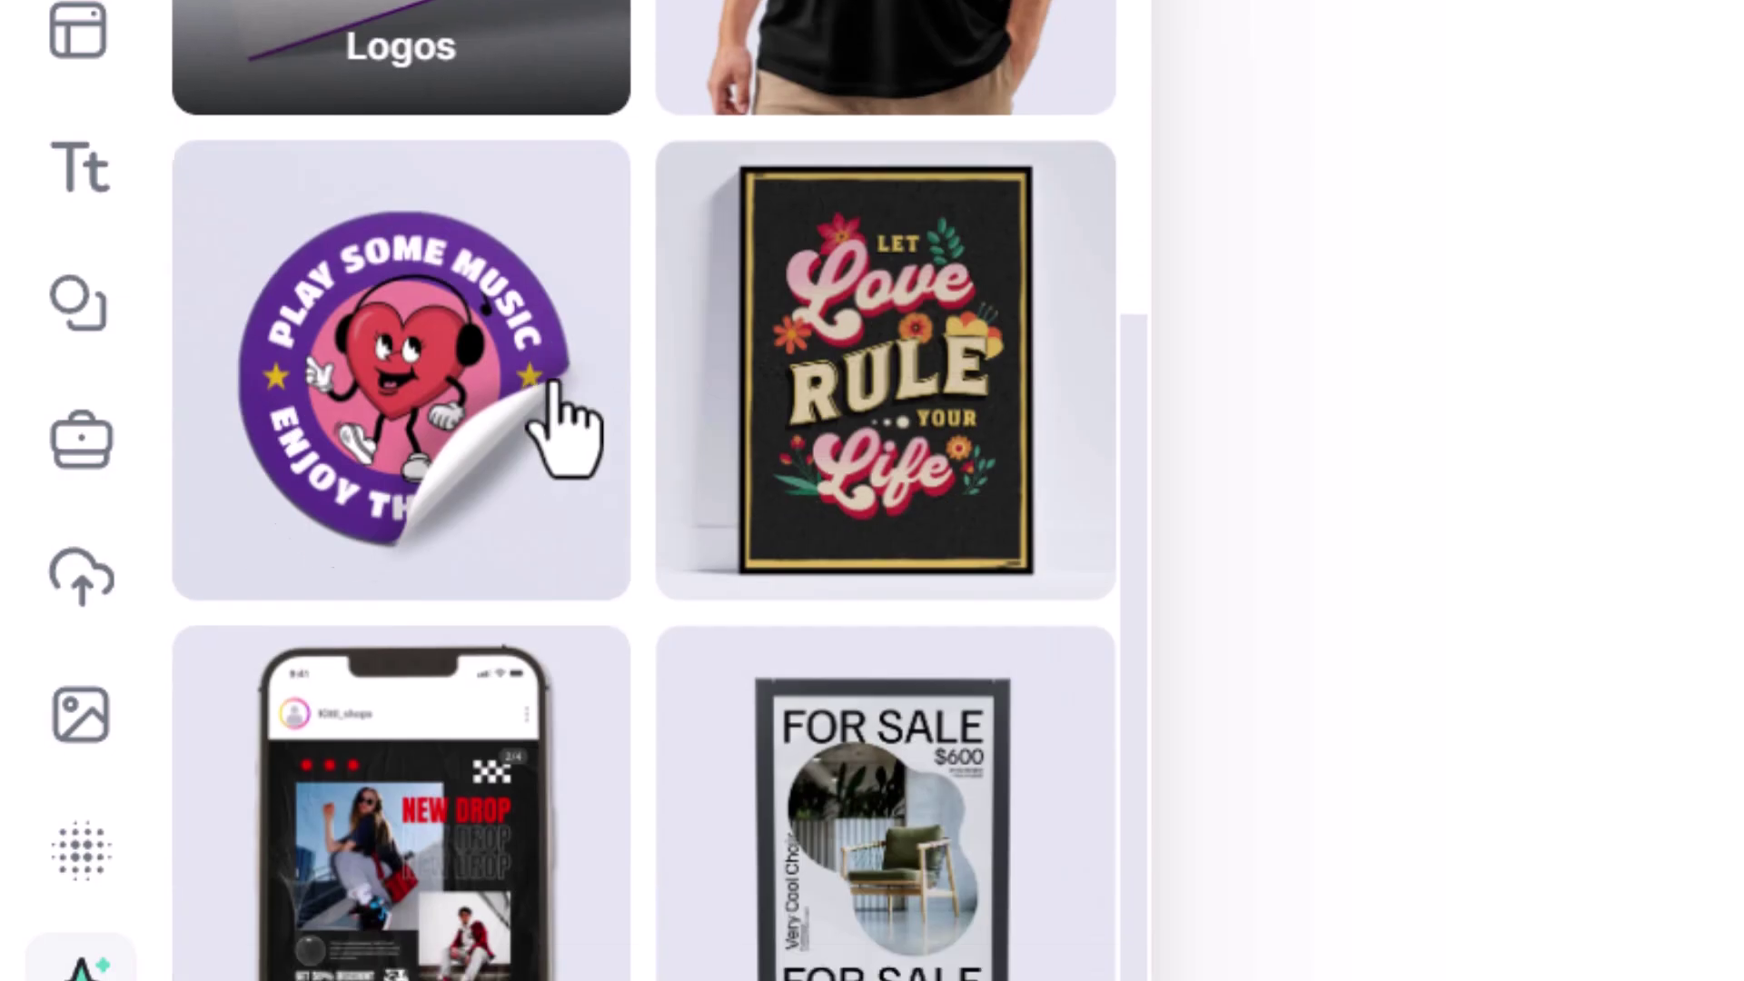
{"action": "scroll", "coordinate": [874, 336], "scroll_direction": "up", "scroll_amount": 3}
Generate T-Shirts designs and add the SKULLS FUNKY BEAT design to the canvas.
{"action": "left_click", "coordinate": [854, 273]}
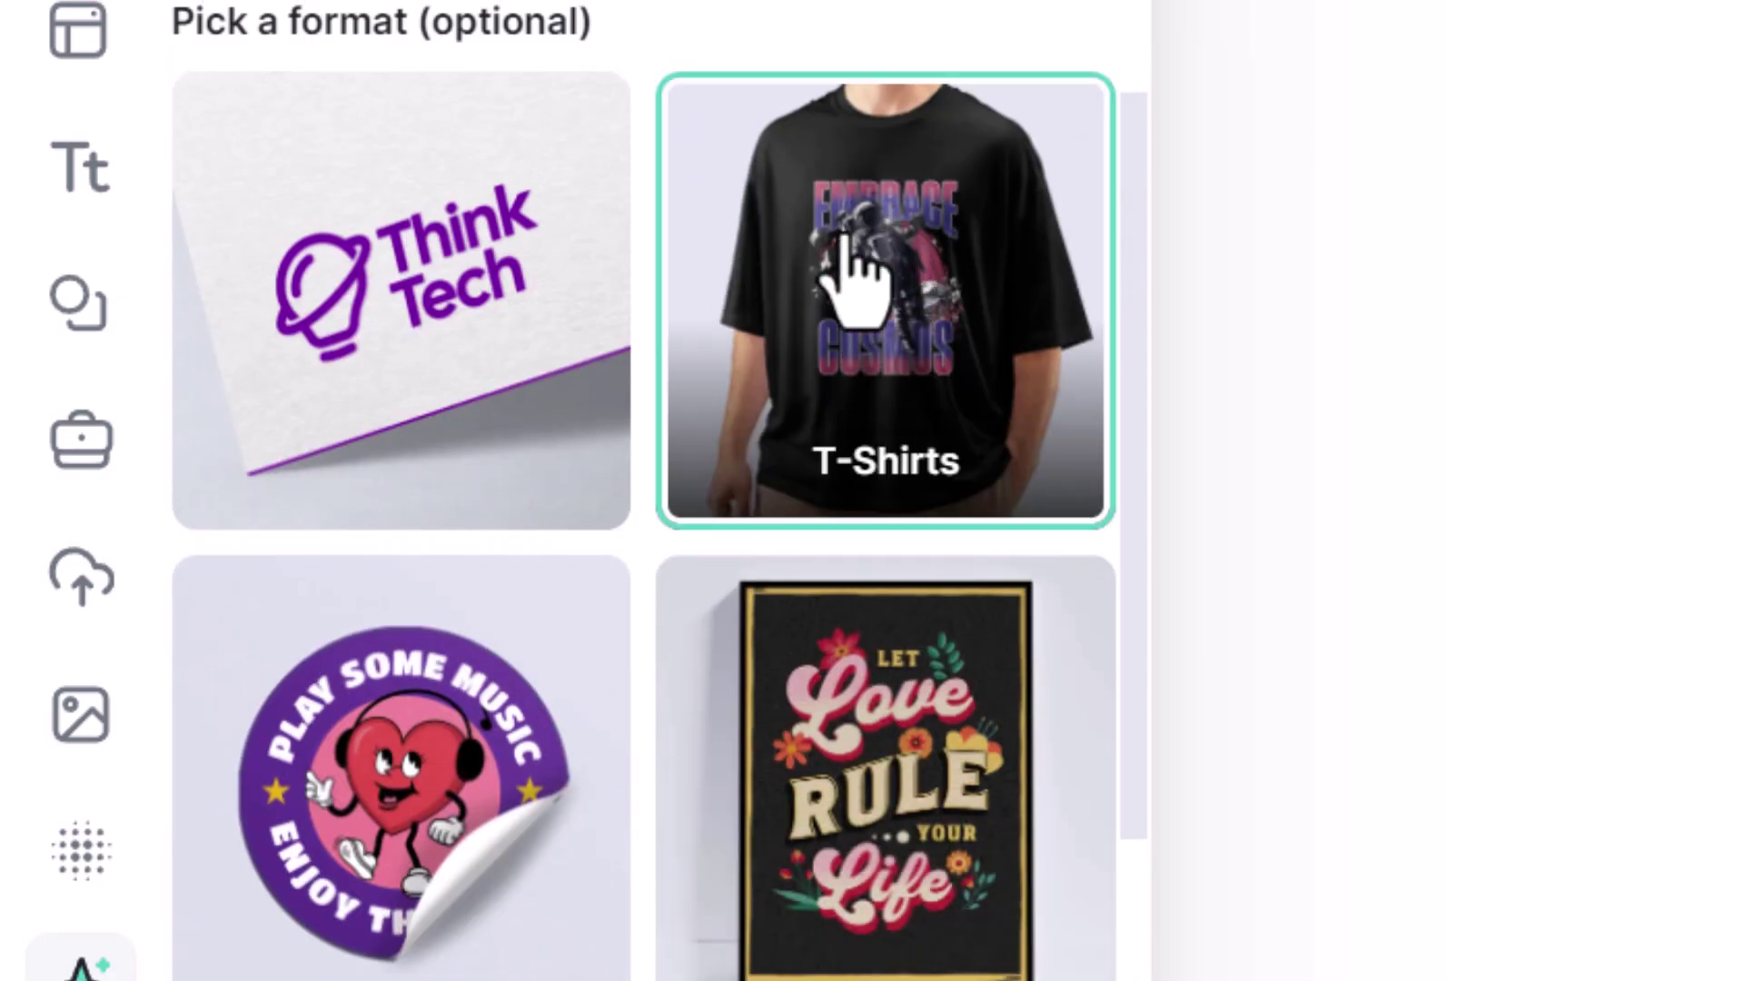
{"action": "scroll", "coordinate": [912, 312], "scroll_direction": "down", "scroll_amount": 3}
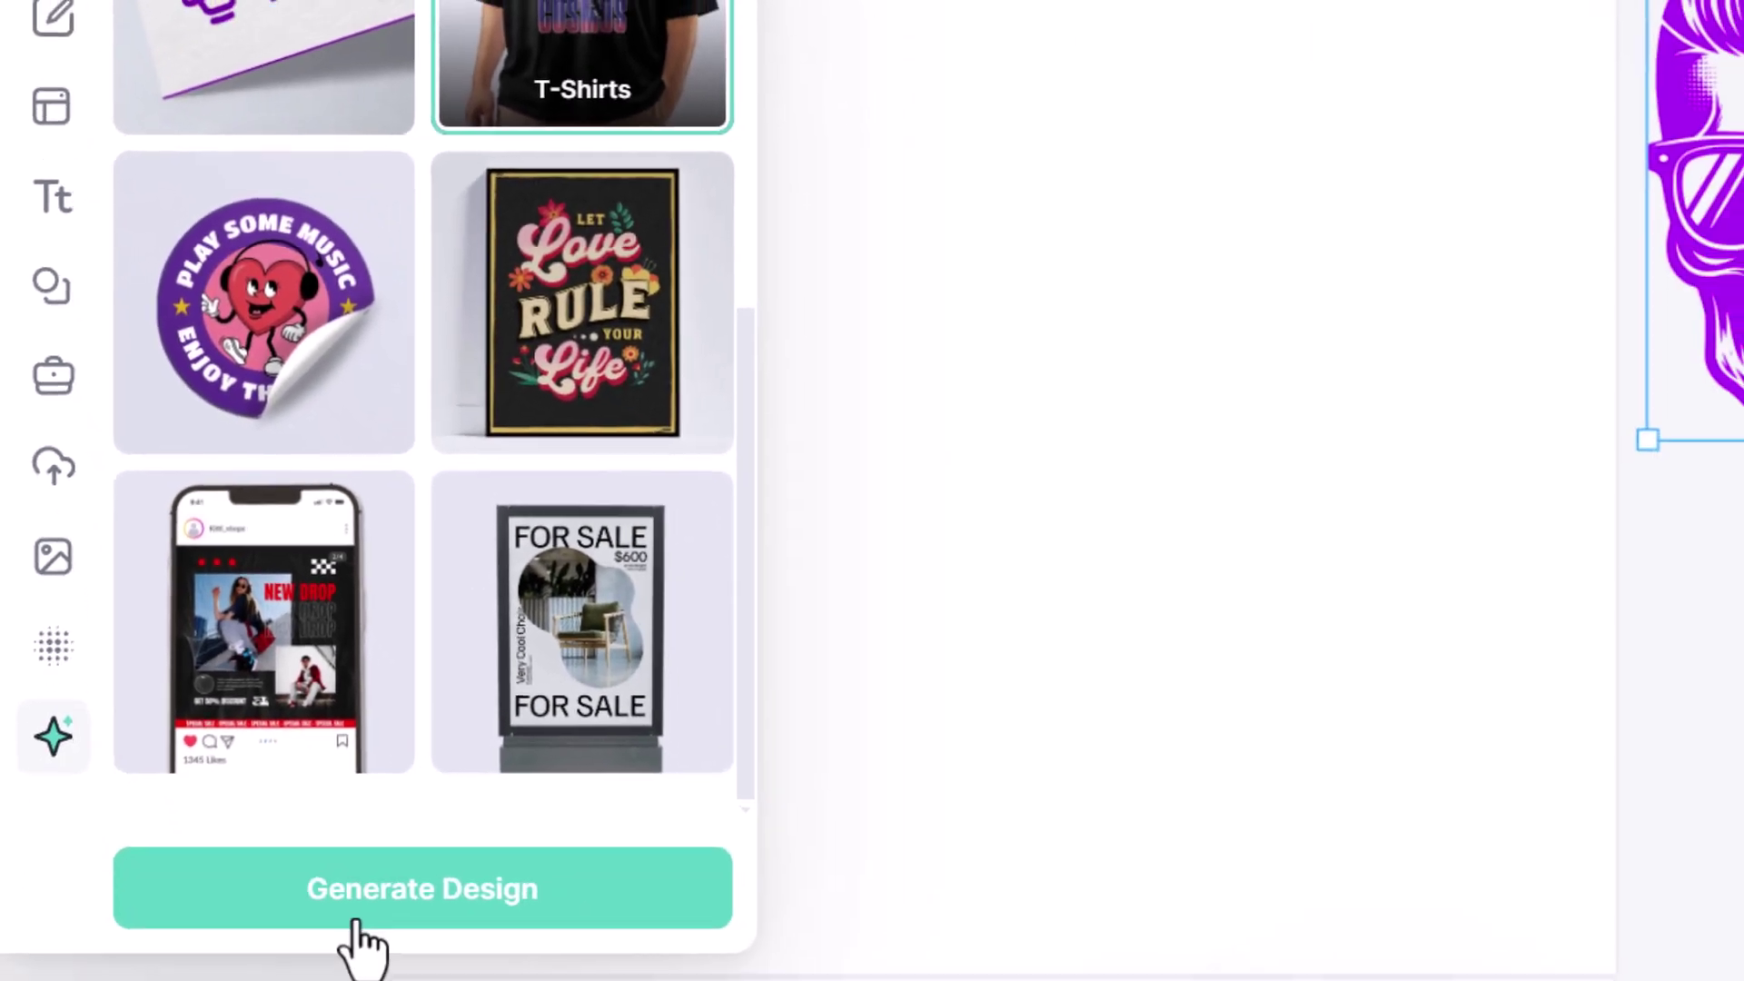
{"action": "left_click", "coordinate": [391, 908]}
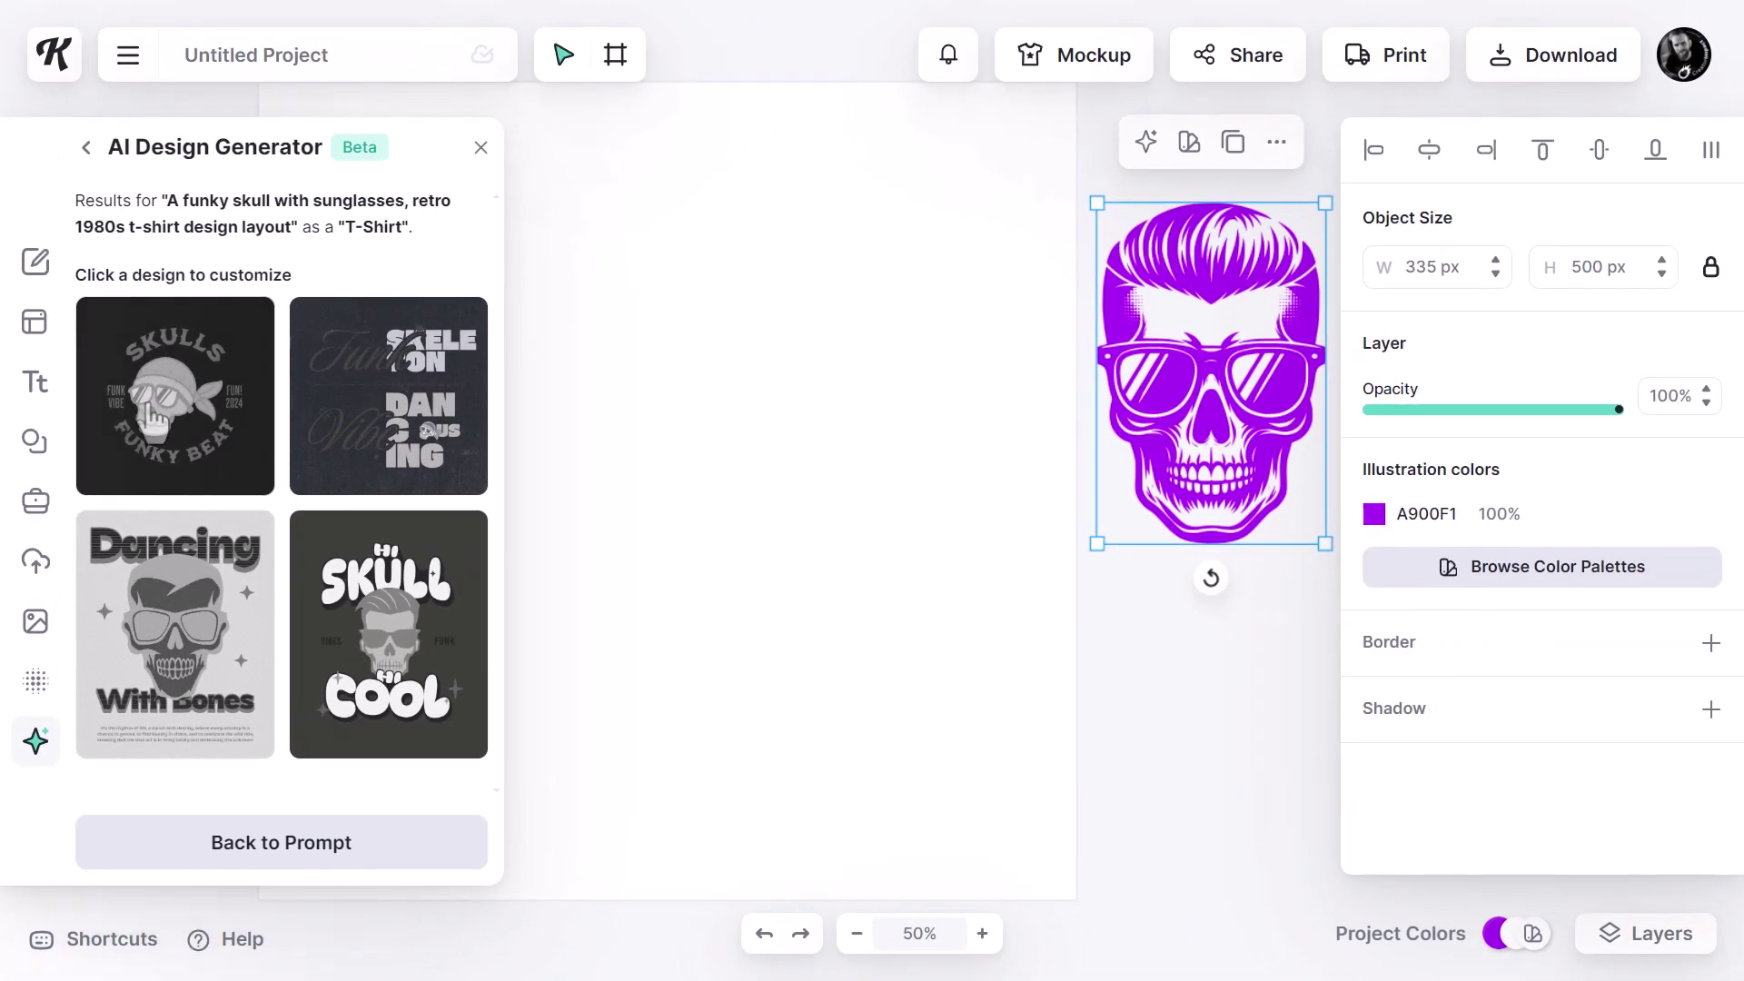
{"action": "left_click", "coordinate": [152, 416]}
{"action": "left_click", "coordinate": [883, 562]}
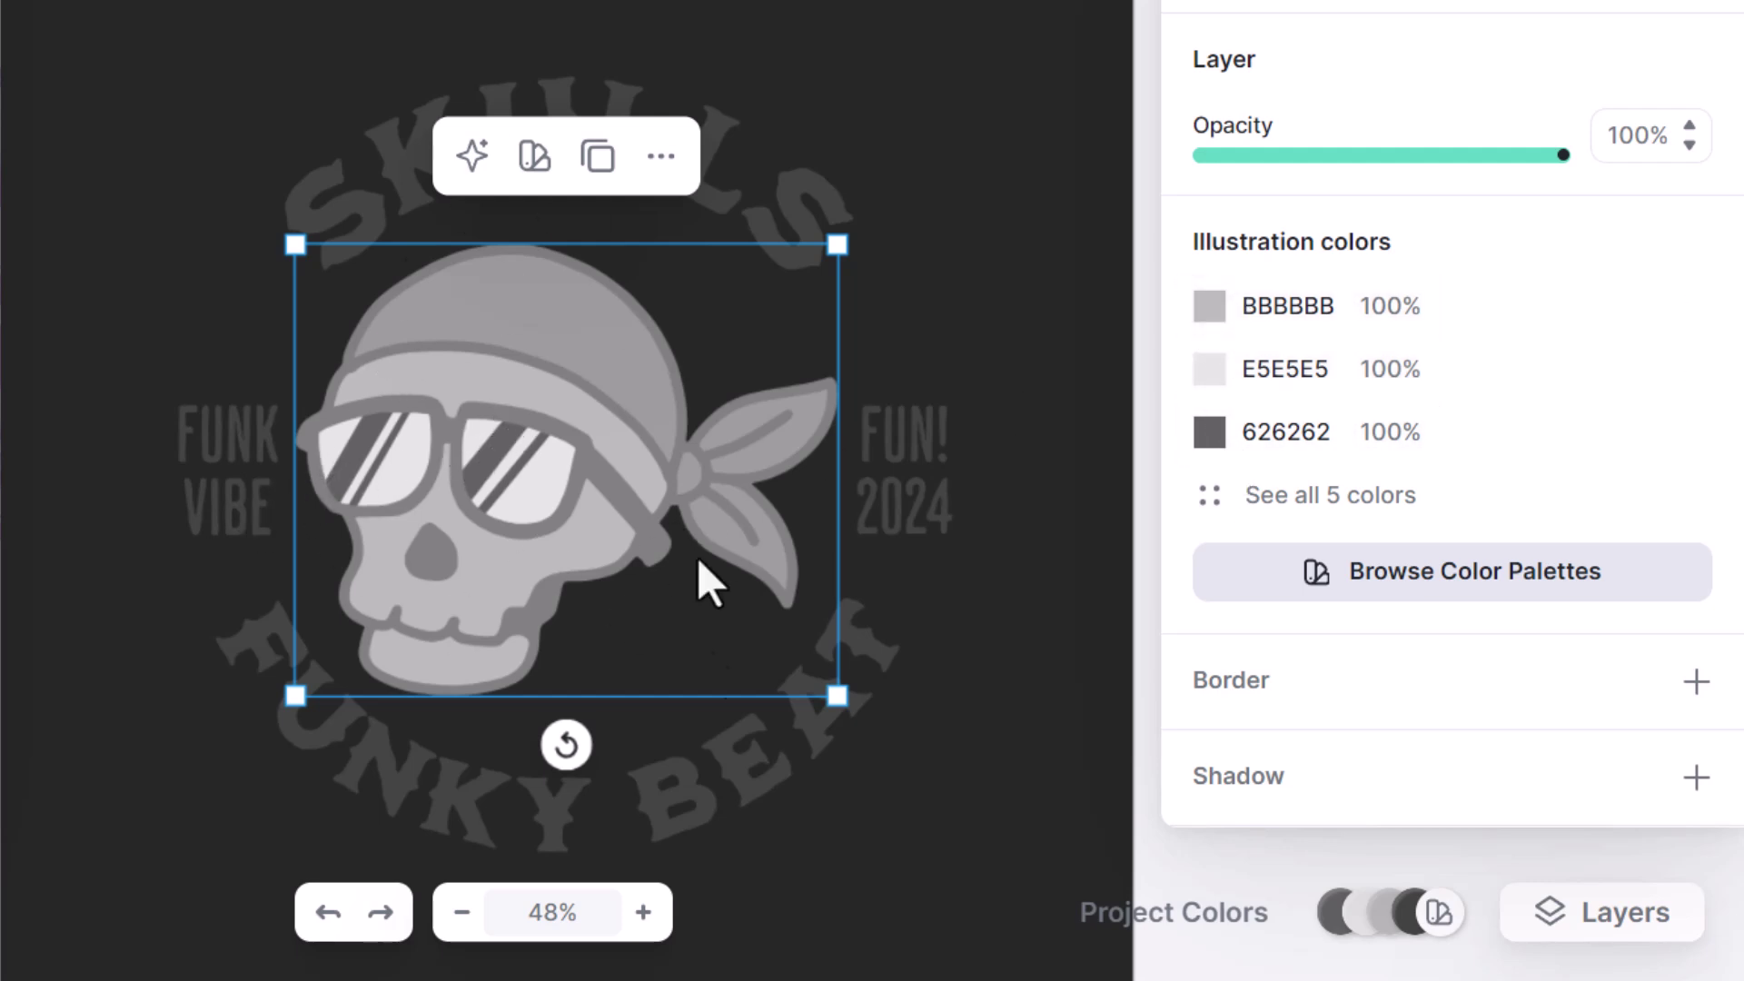
Recolour the skull's BBBBBB grey face to a pale lime green.
{"action": "left_click", "coordinate": [1210, 313]}
{"action": "left_click_drag", "start_coordinate": [1086, 545], "coordinate": [1101, 377]}
{"action": "left_click", "coordinate": [817, 614]}
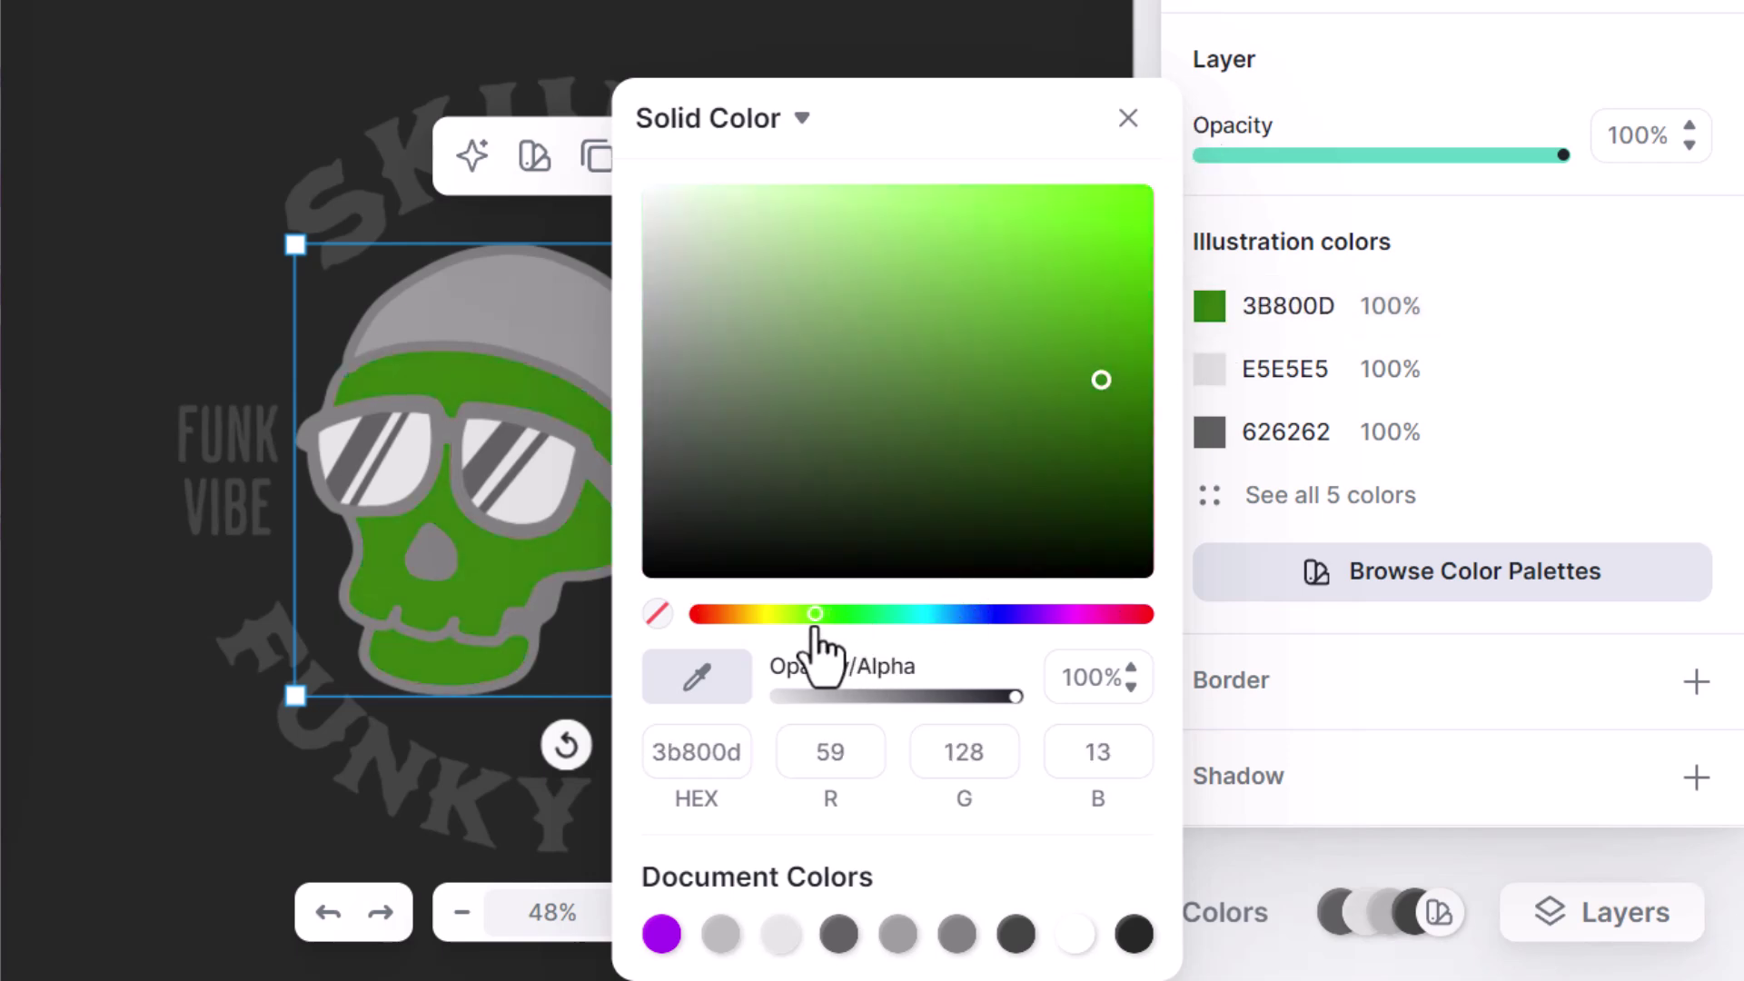
{"action": "left_click_drag", "start_coordinate": [1062, 305], "coordinate": [832, 184]}
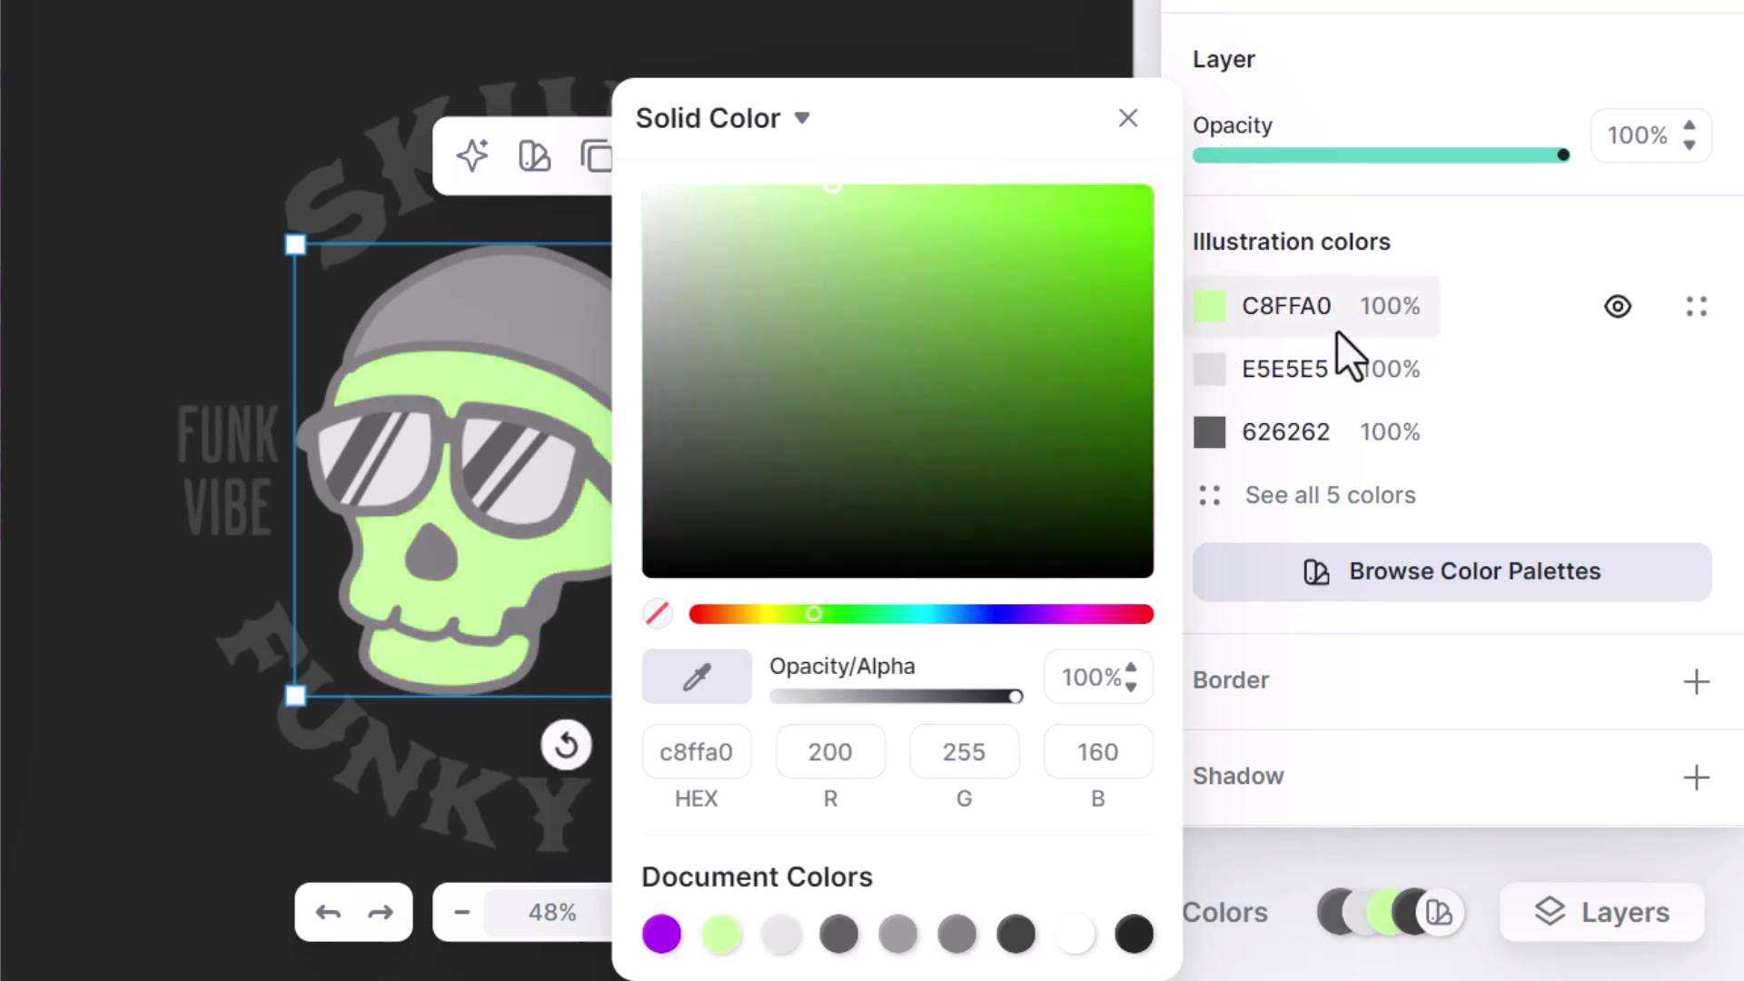
Change the E5E5E5 light grey glasses lenses to purple 8800FF.
{"action": "left_click", "coordinate": [1205, 376]}
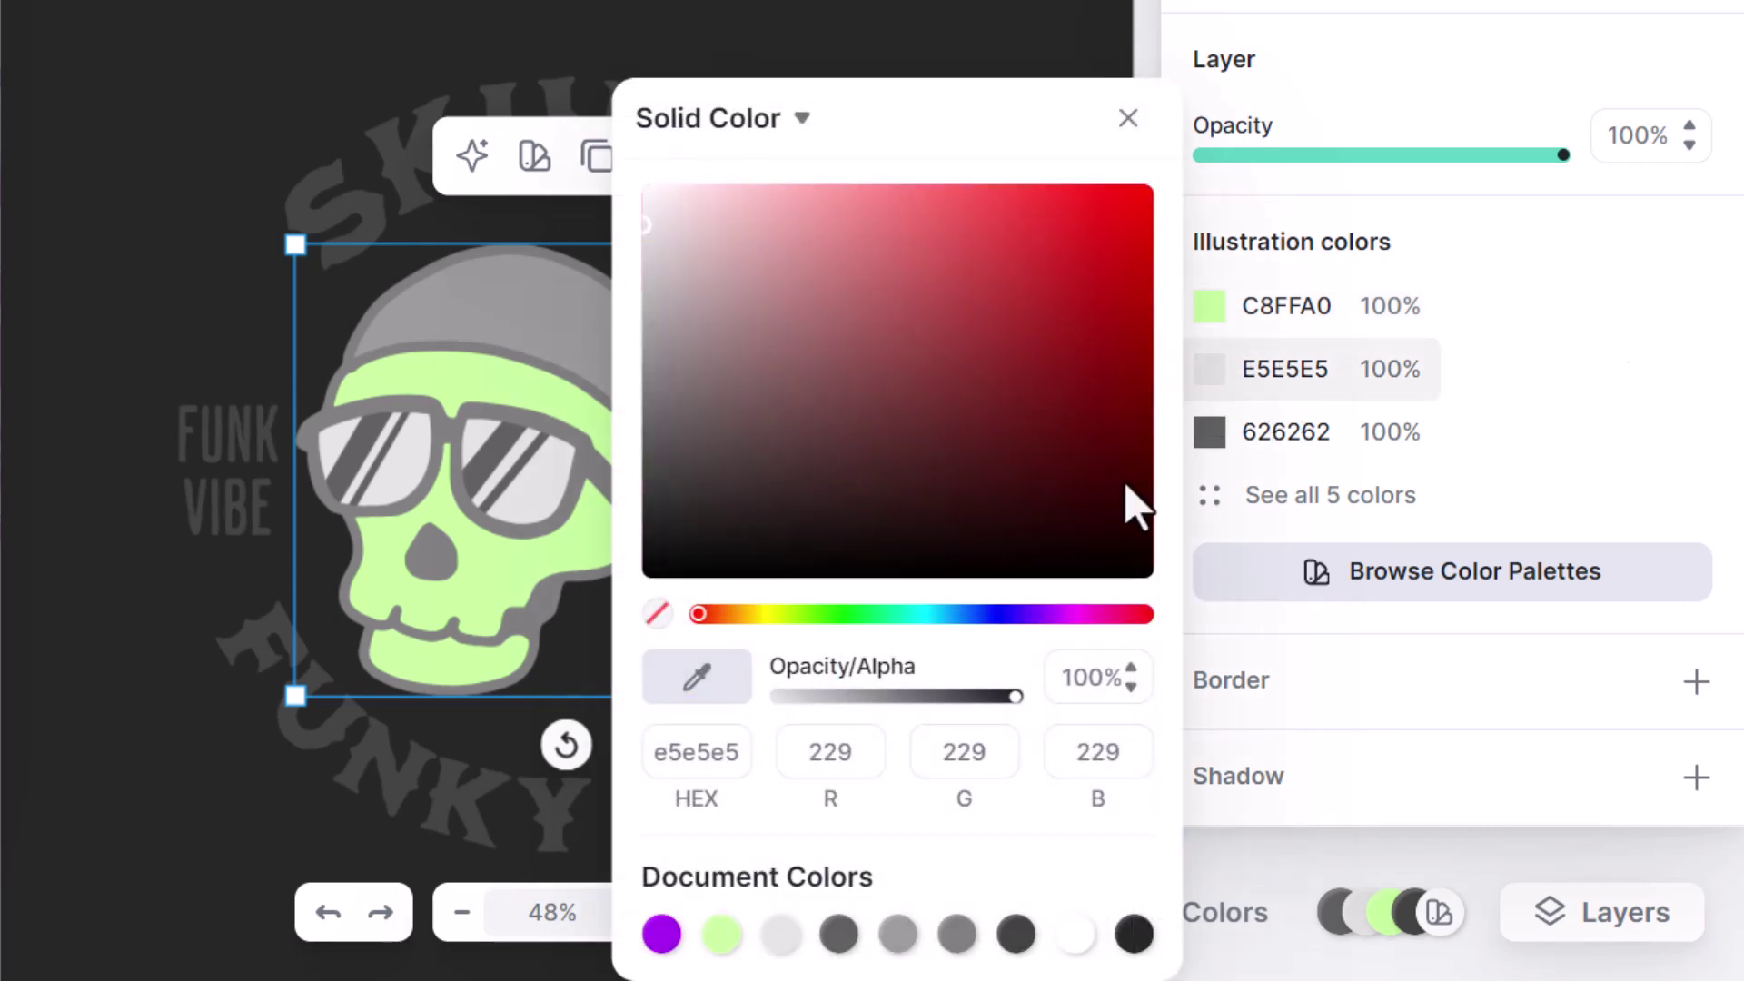
{"action": "left_click_drag", "start_coordinate": [1081, 615], "coordinate": [1114, 615]}
{"action": "left_click_drag", "start_coordinate": [1126, 218], "coordinate": [1187, 163]}
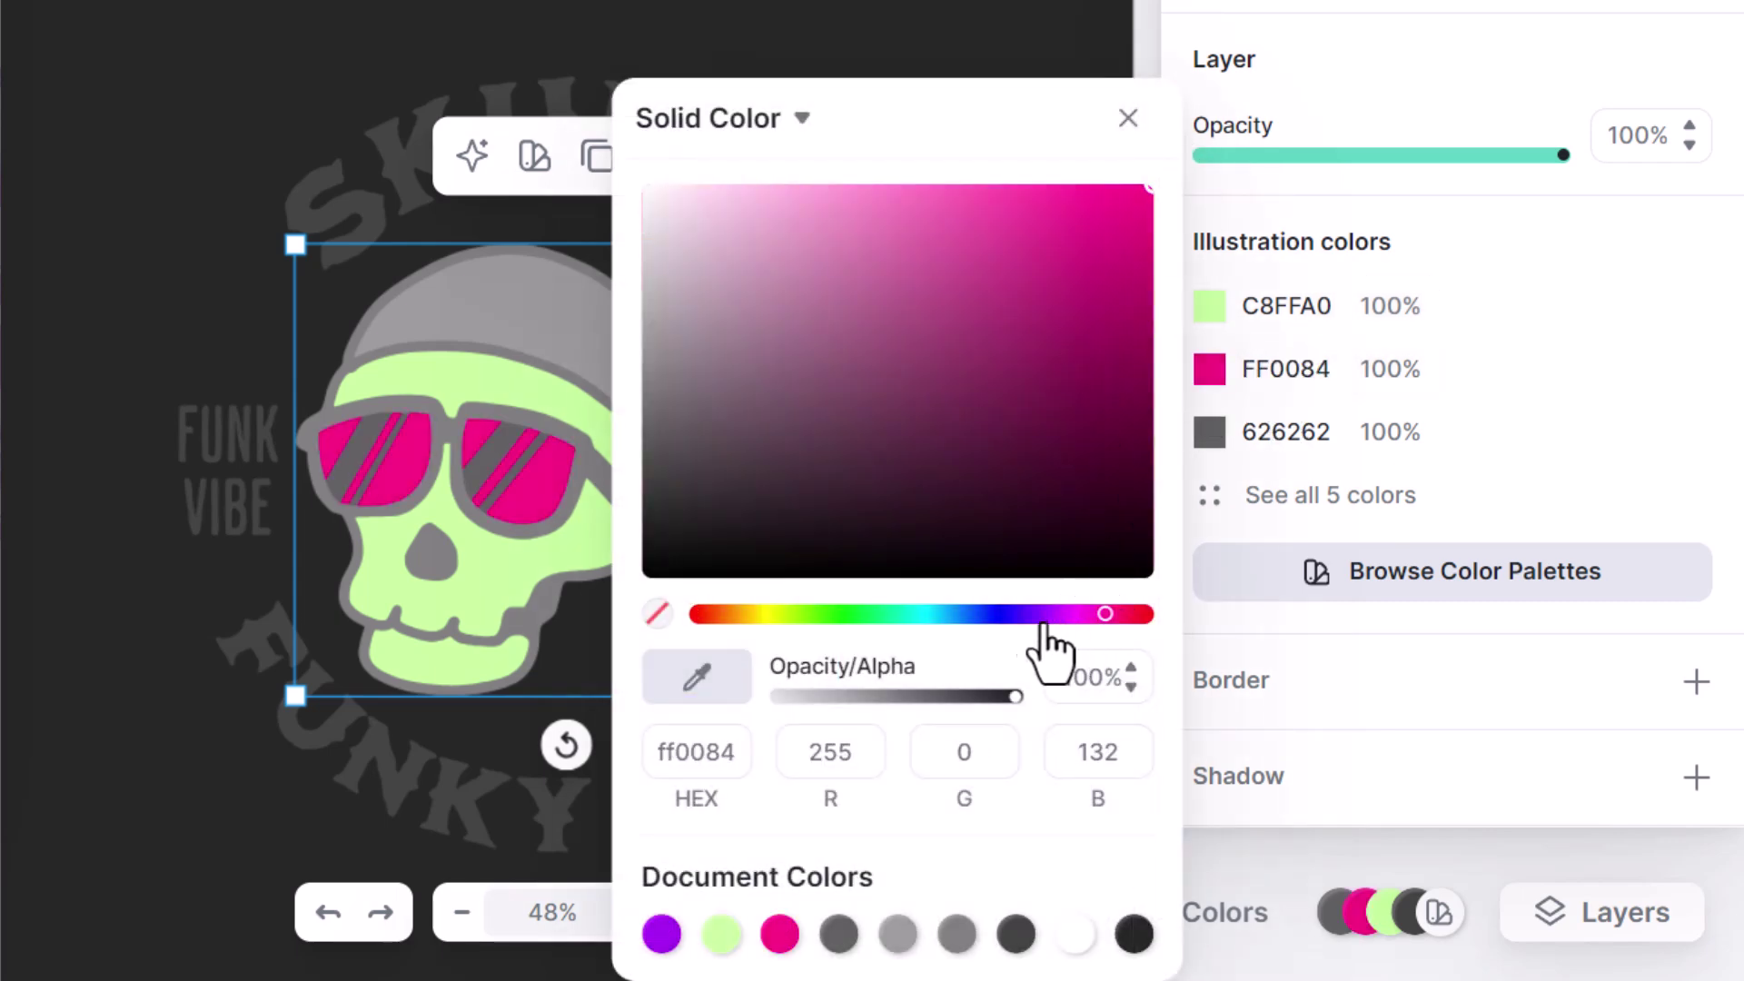
{"action": "left_click", "coordinate": [1015, 616]}
{"action": "left_click_drag", "start_coordinate": [1017, 616], "coordinate": [1040, 616]}
Make the 626262 lens stripes near-white and show all five illustration colours.
{"action": "left_click", "coordinate": [1210, 434]}
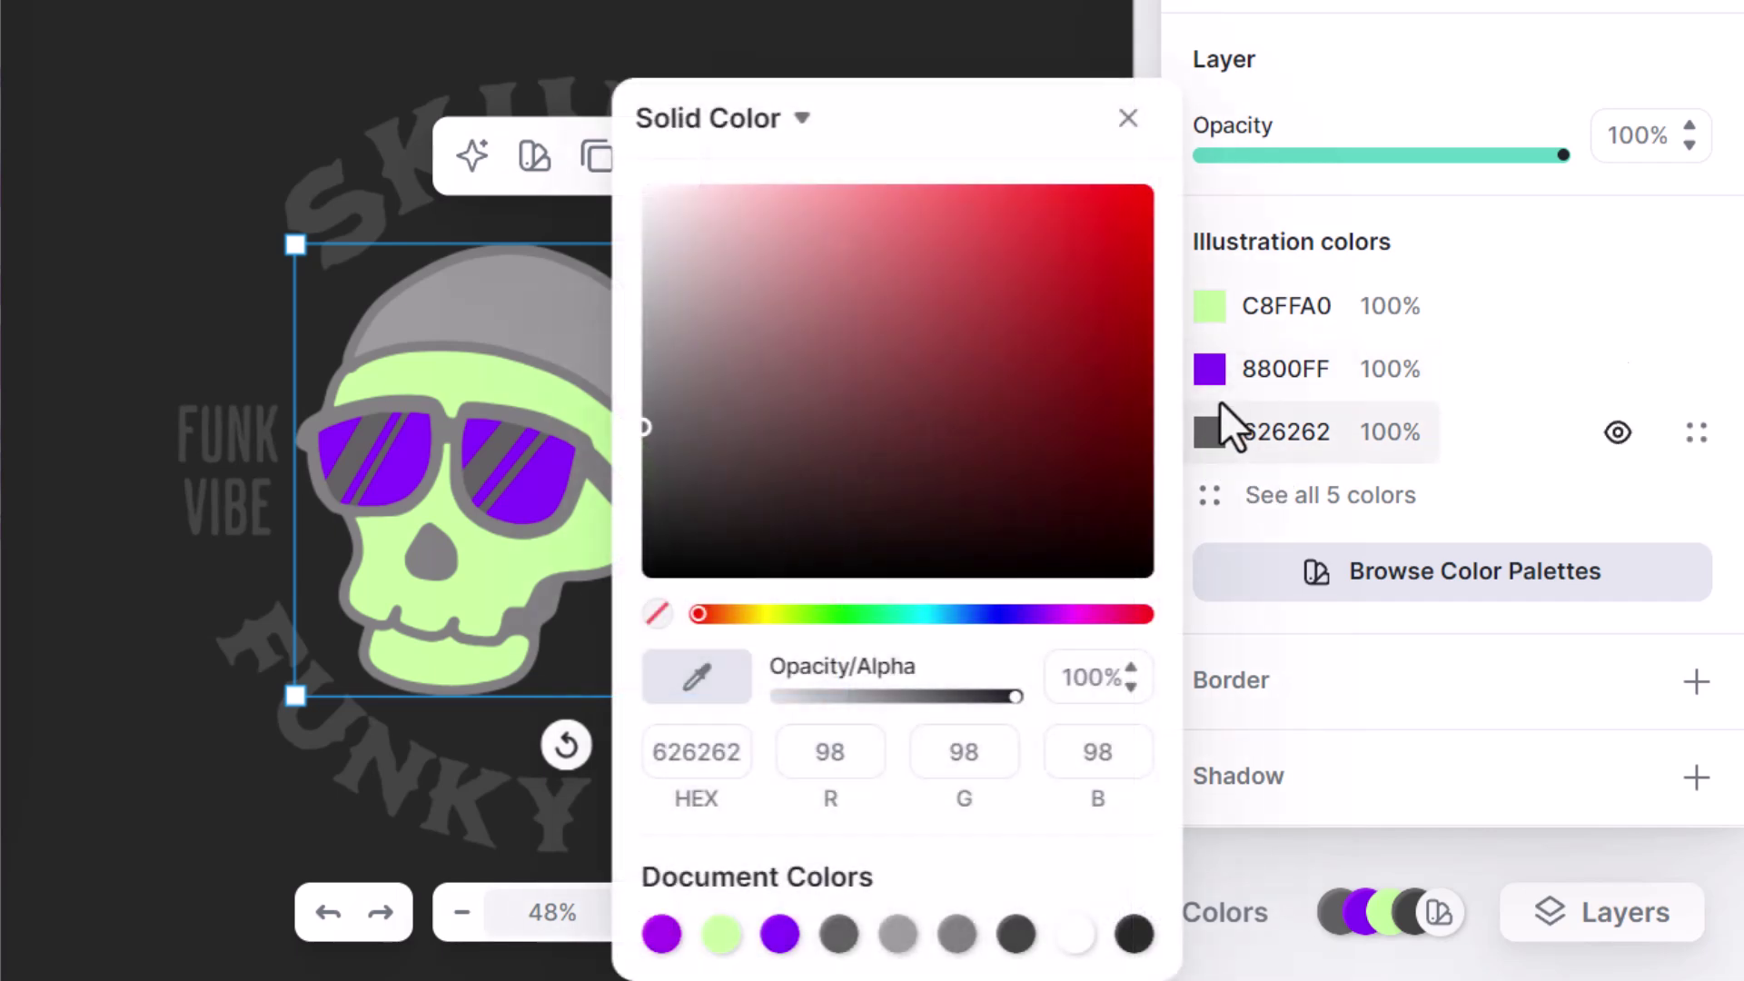
{"action": "left_click_drag", "start_coordinate": [875, 292], "coordinate": [618, 204]}
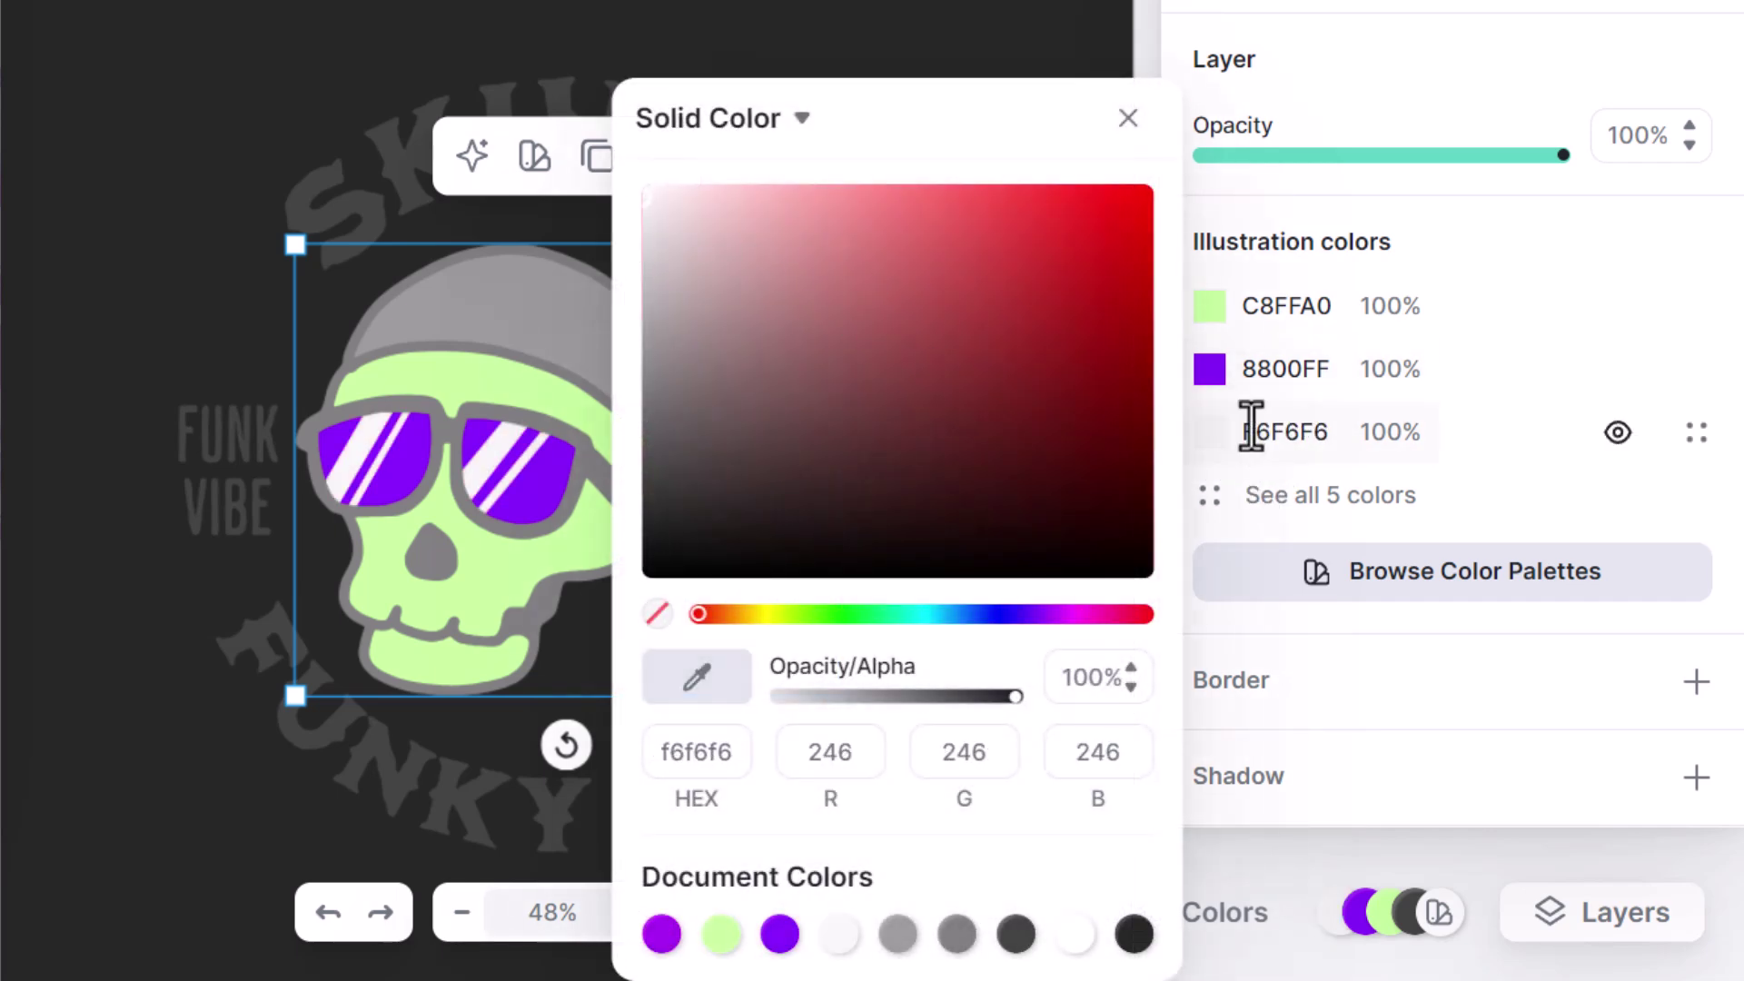
{"action": "left_click", "coordinate": [1253, 430]}
{"action": "left_click", "coordinate": [1265, 494]}
Set the bandana to cyan 00FFEE and the outline to dark navy 373068.
{"action": "left_click", "coordinate": [1251, 434]}
{"action": "left_click", "coordinate": [1263, 494]}
{"action": "left_click", "coordinate": [836, 436]}
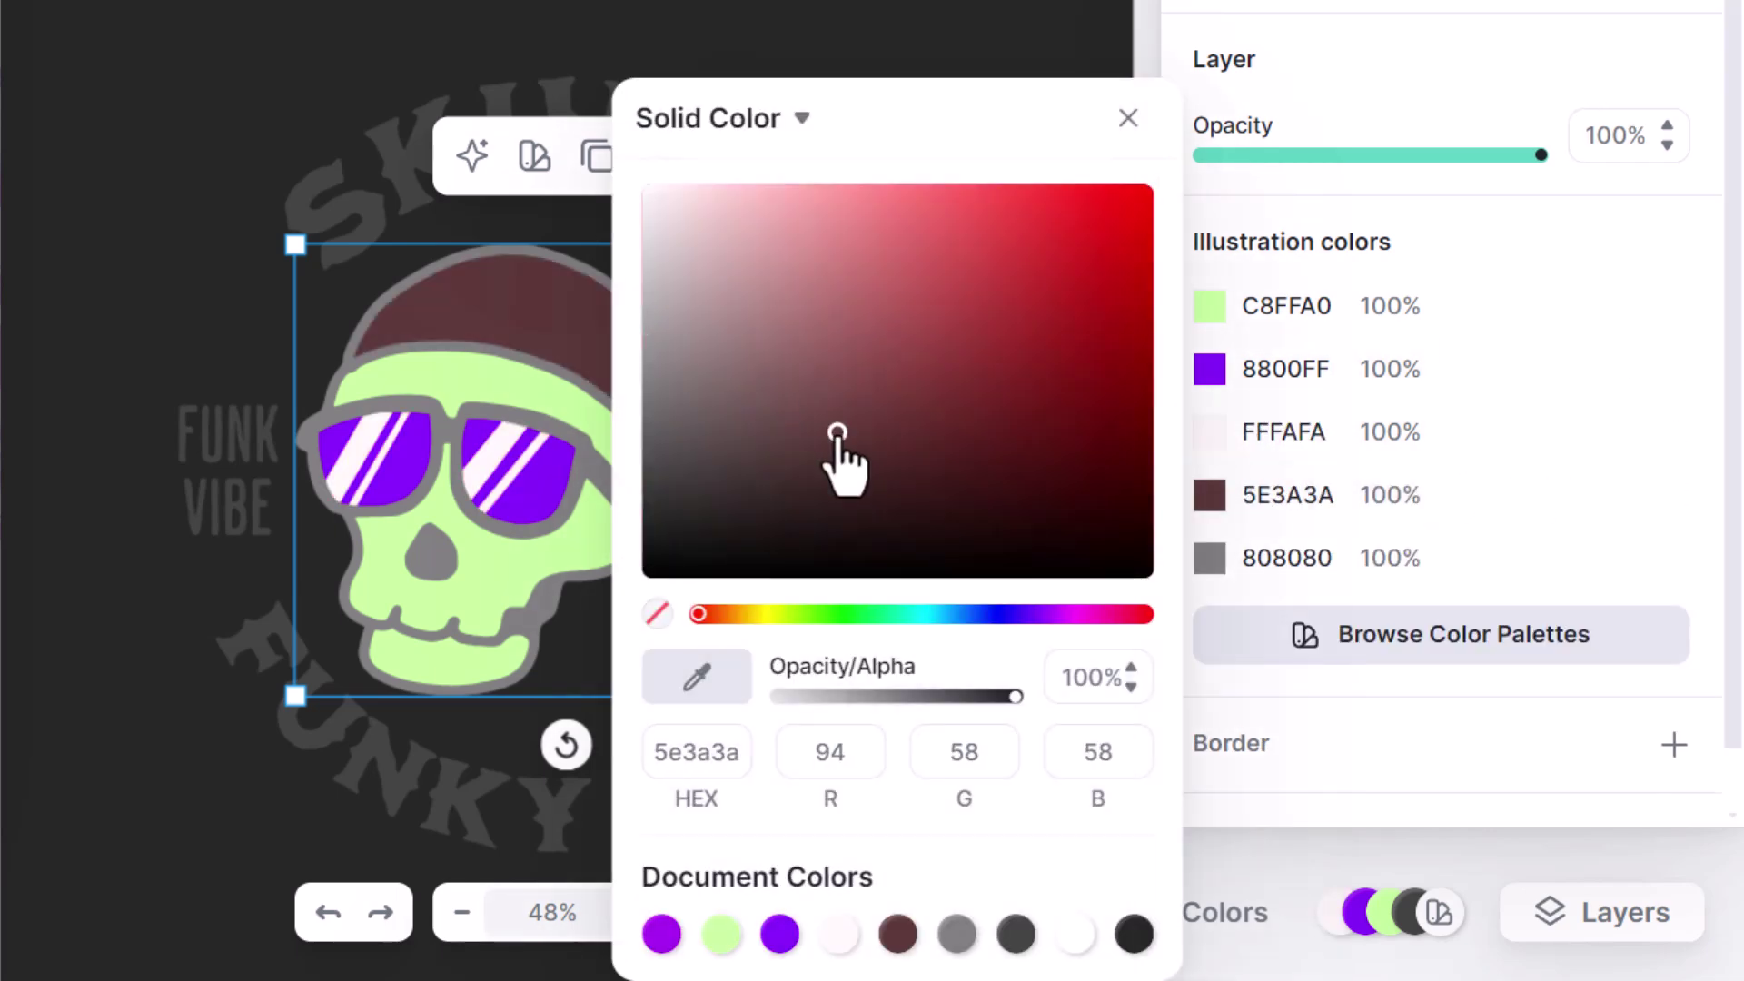
{"action": "left_click_drag", "start_coordinate": [836, 614], "coordinate": [920, 614]}
{"action": "left_click", "coordinate": [1005, 614]}
{"action": "left_click", "coordinate": [918, 412]}
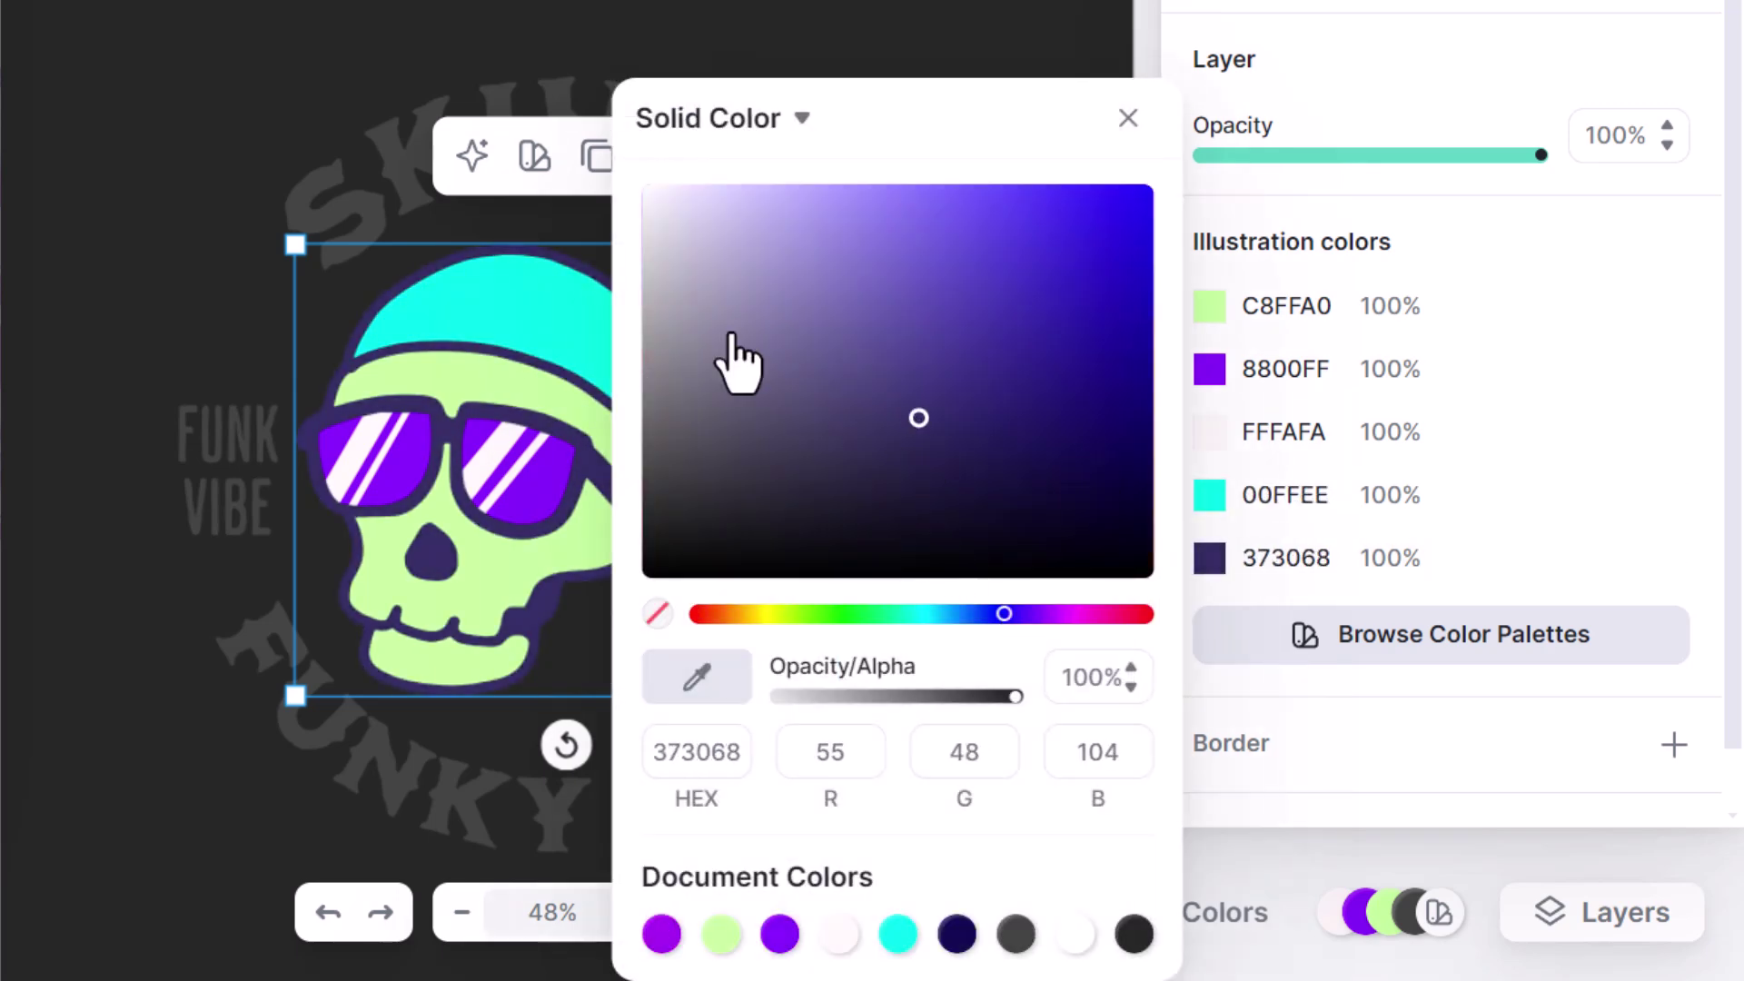
{"action": "left_click", "coordinate": [322, 138]}
{"action": "left_click", "coordinate": [603, 136]}
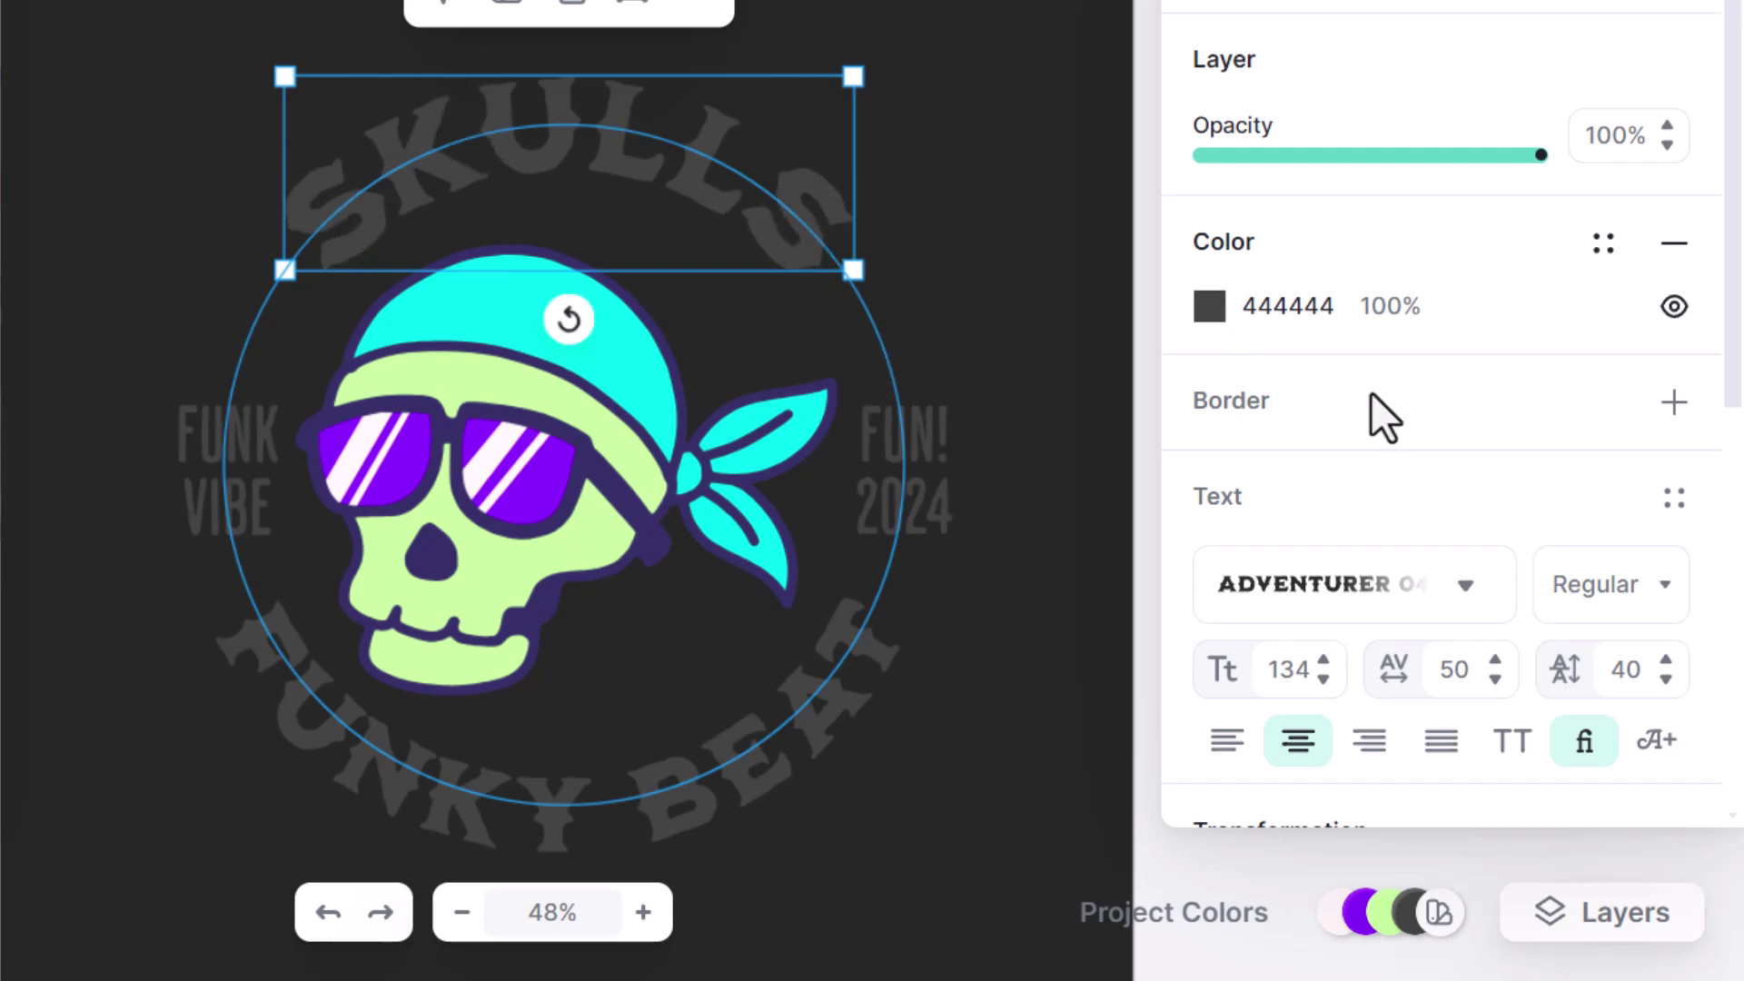
Make the SKULLS text white (FFFFFF).
{"action": "left_click", "coordinate": [1211, 309]}
{"action": "left_click", "coordinate": [635, 195]}
{"action": "left_click", "coordinate": [43, 128]}
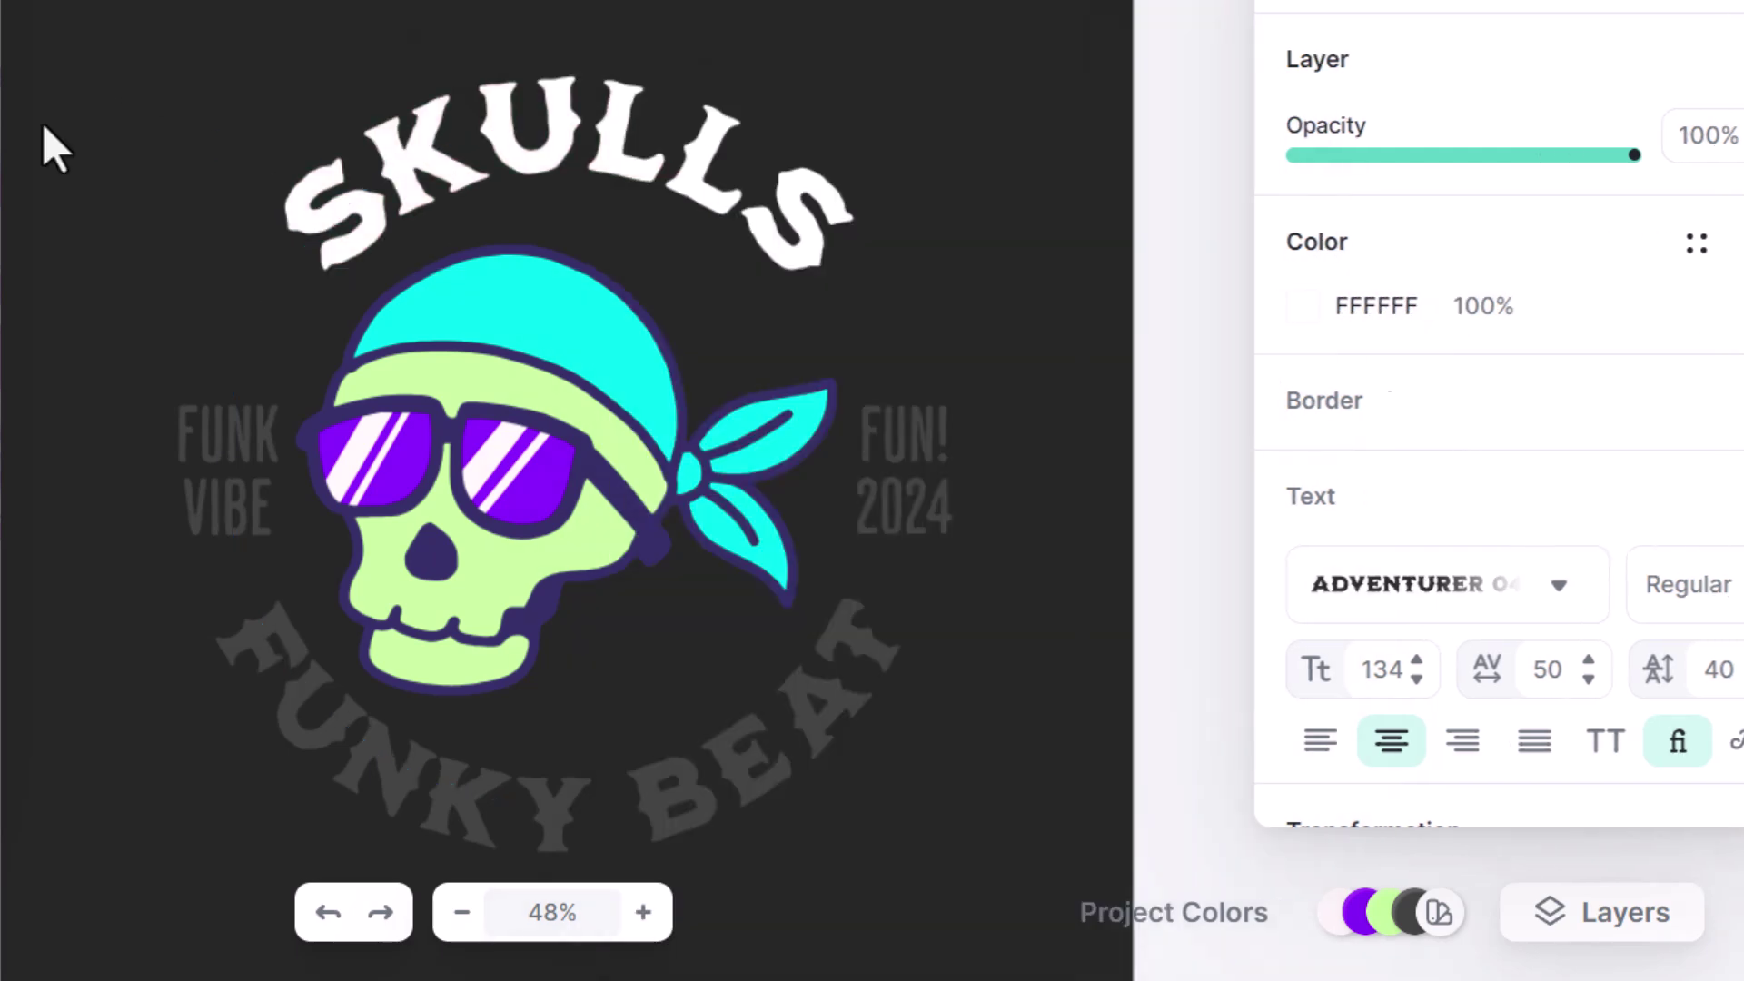
Color the FUNK VIBE and FUN! 2024 text with the skull's light green C8FFA0.
{"action": "left_click", "coordinate": [199, 472]}
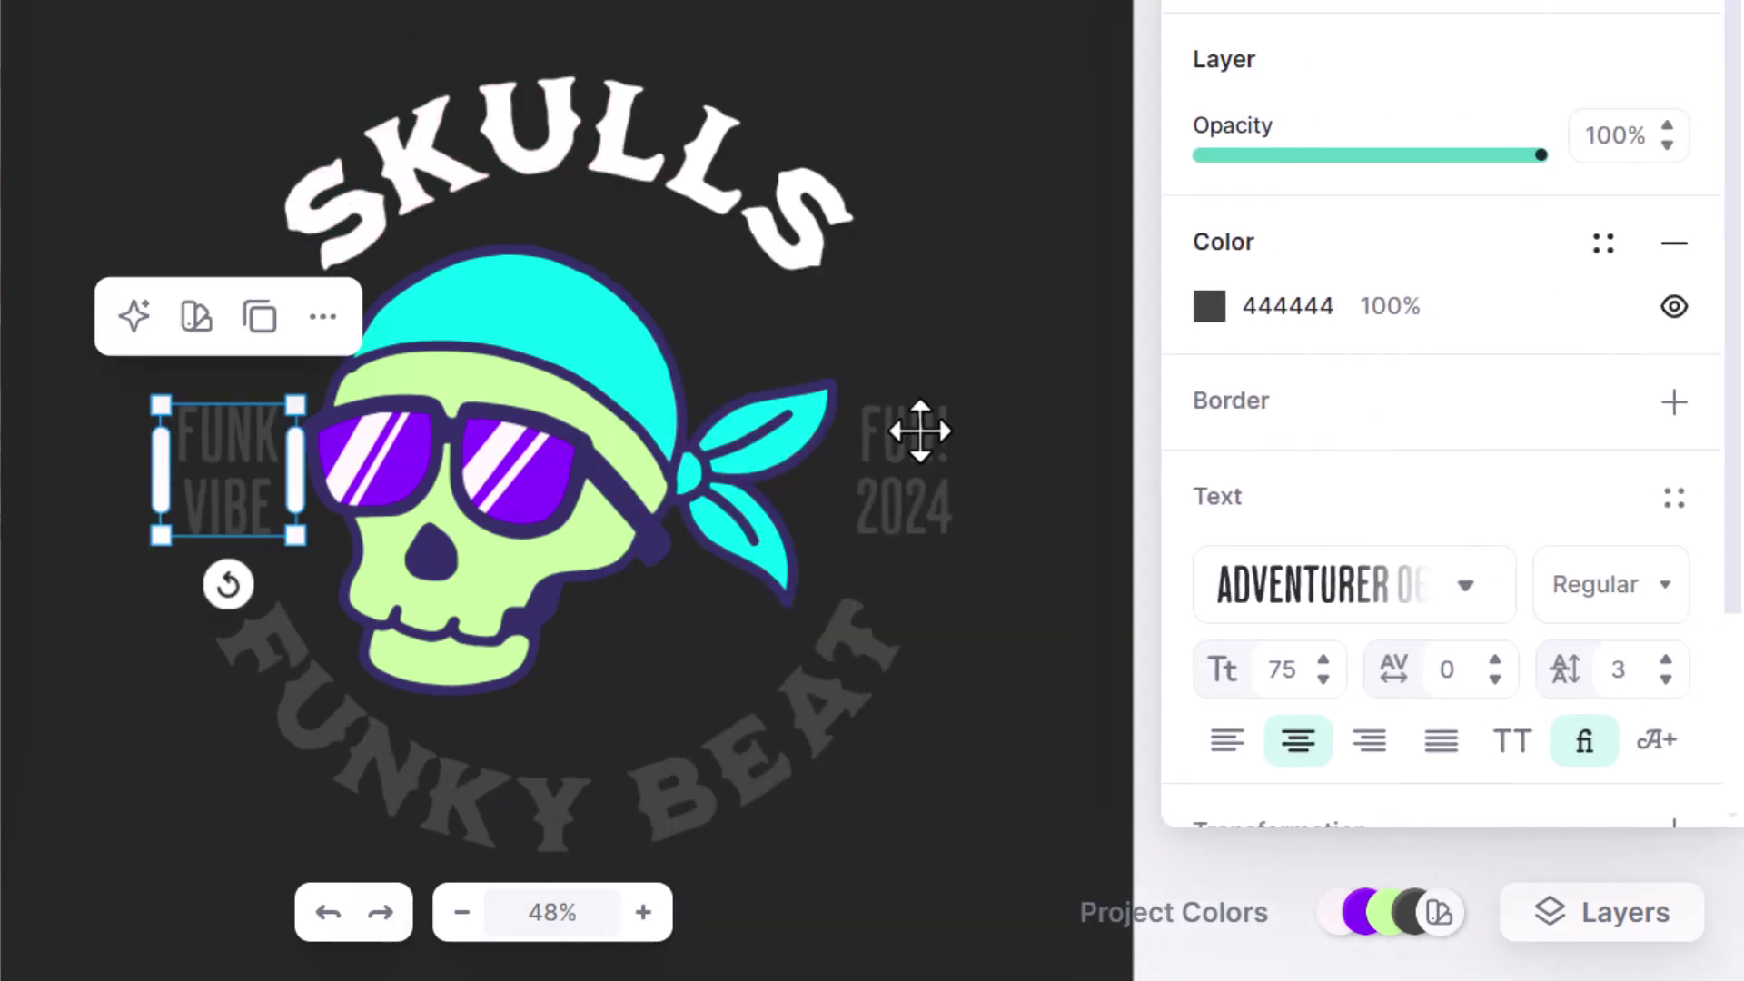
{"action": "left_click", "coordinate": [919, 430], "text": "shift"}
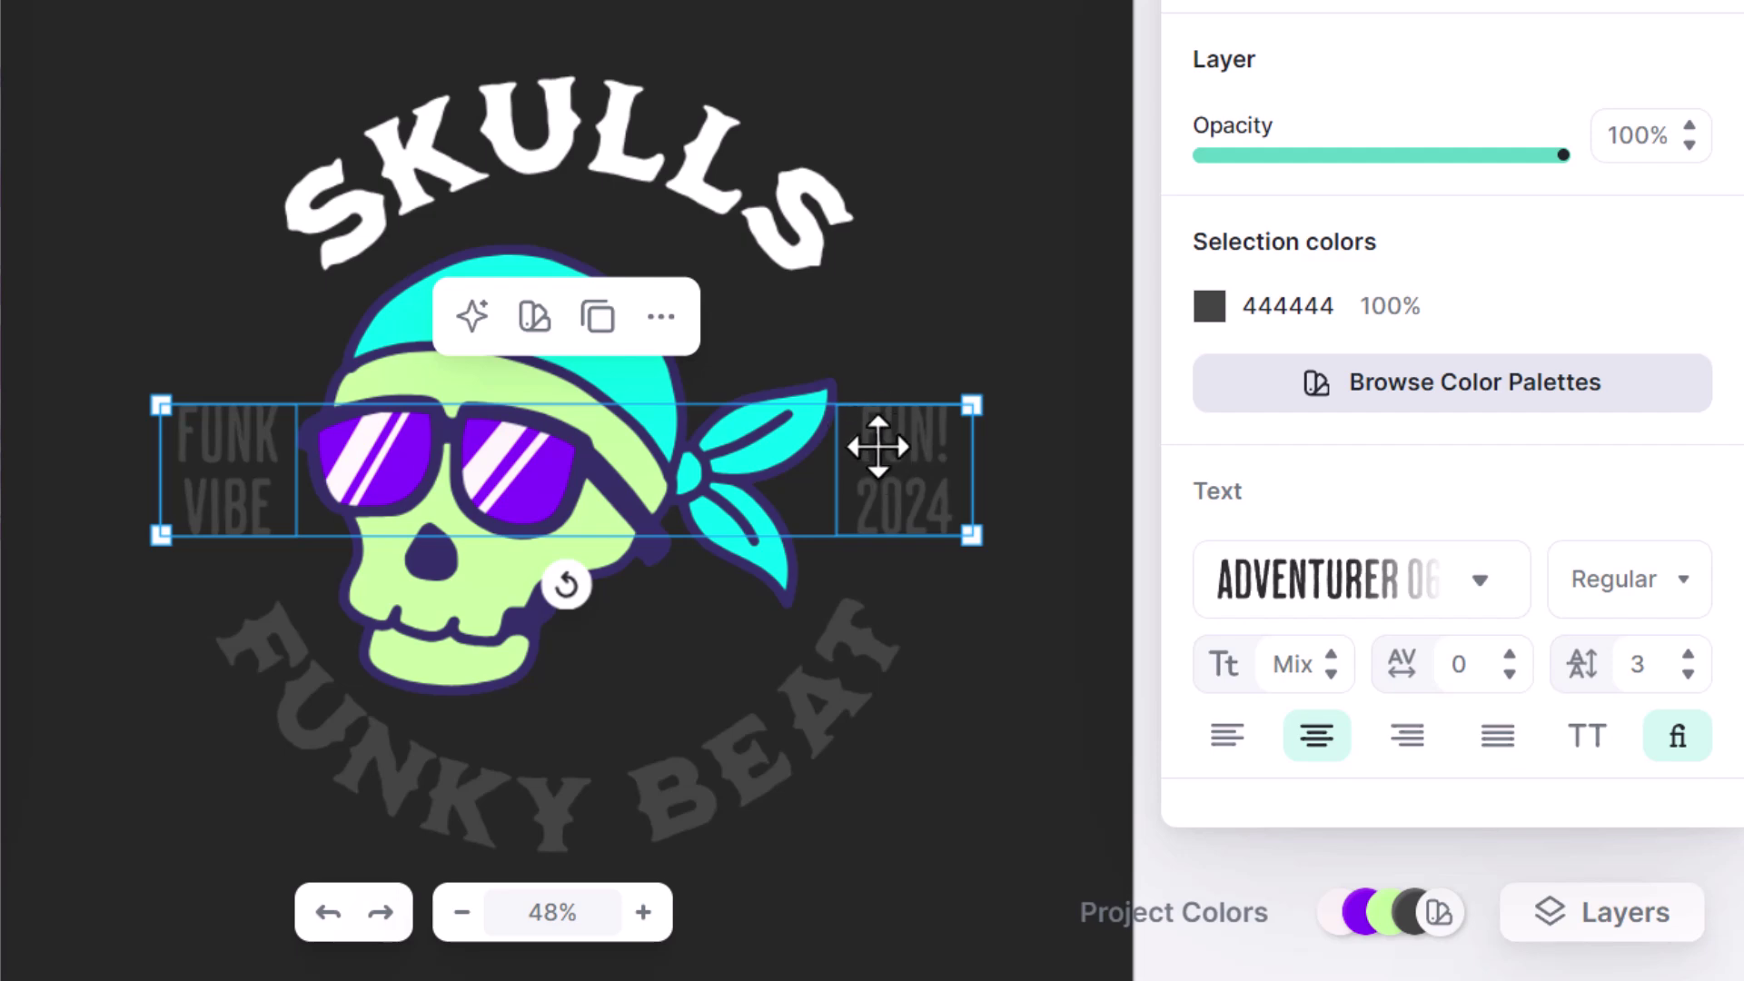
{"action": "left_click", "coordinate": [1211, 308]}
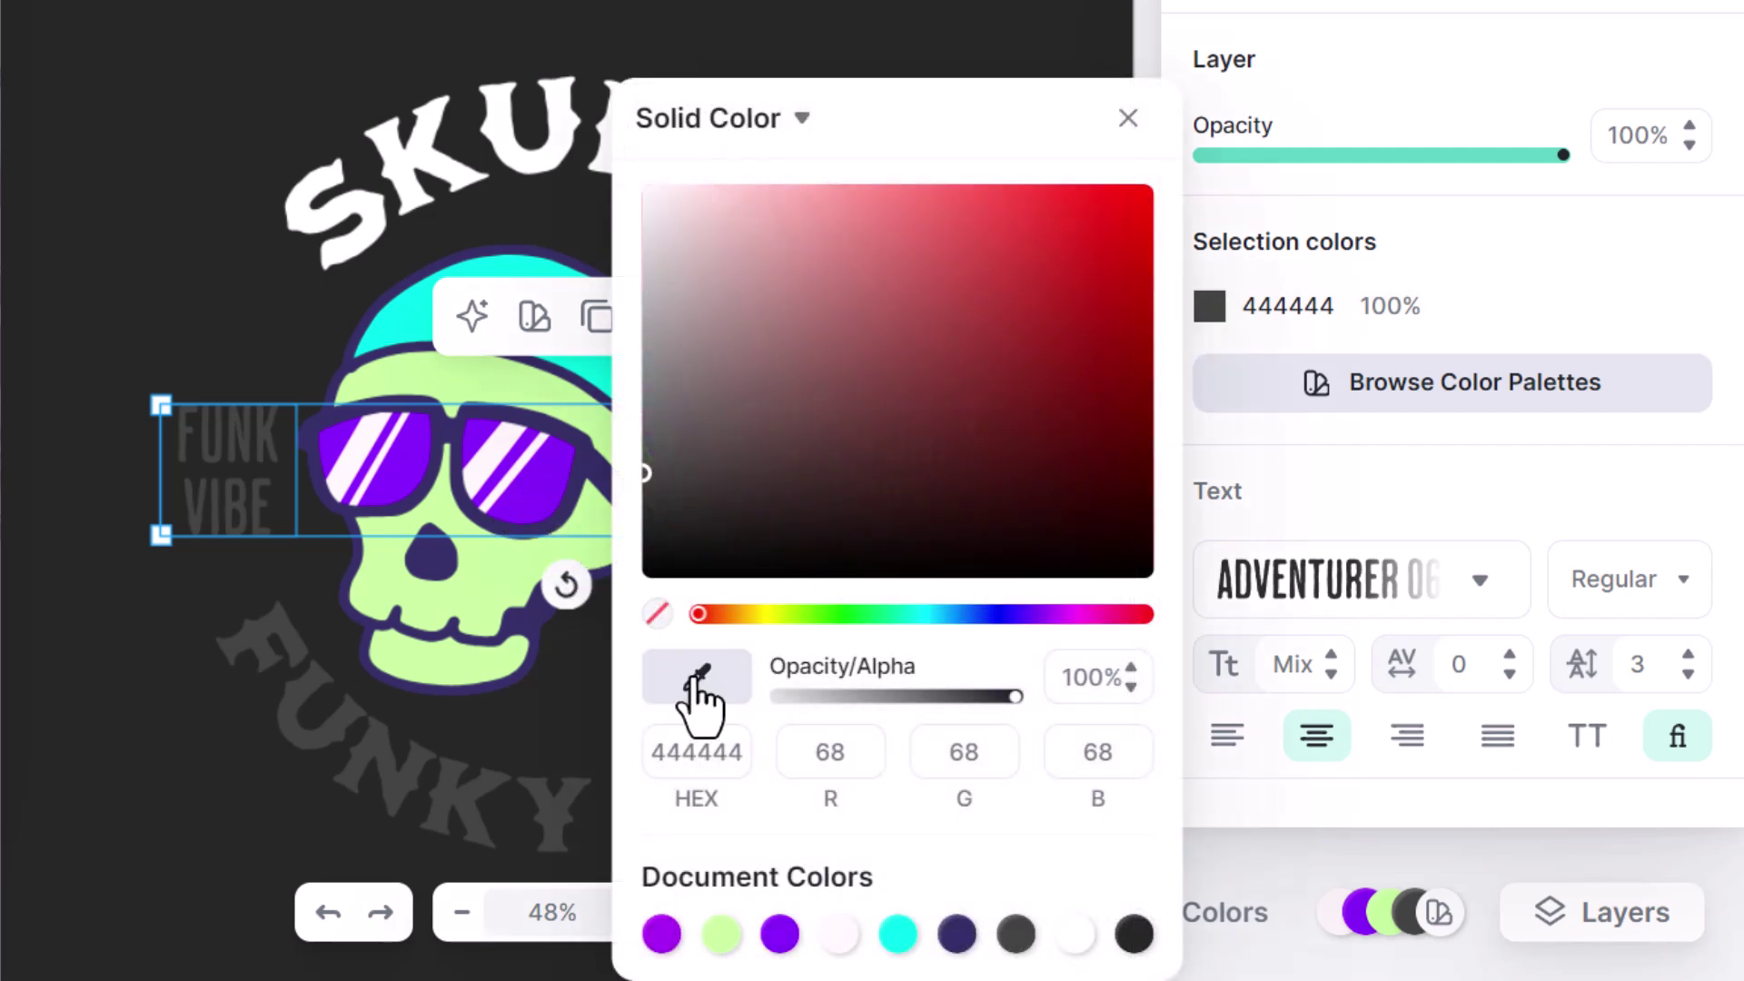
{"action": "left_click", "coordinate": [411, 378]}
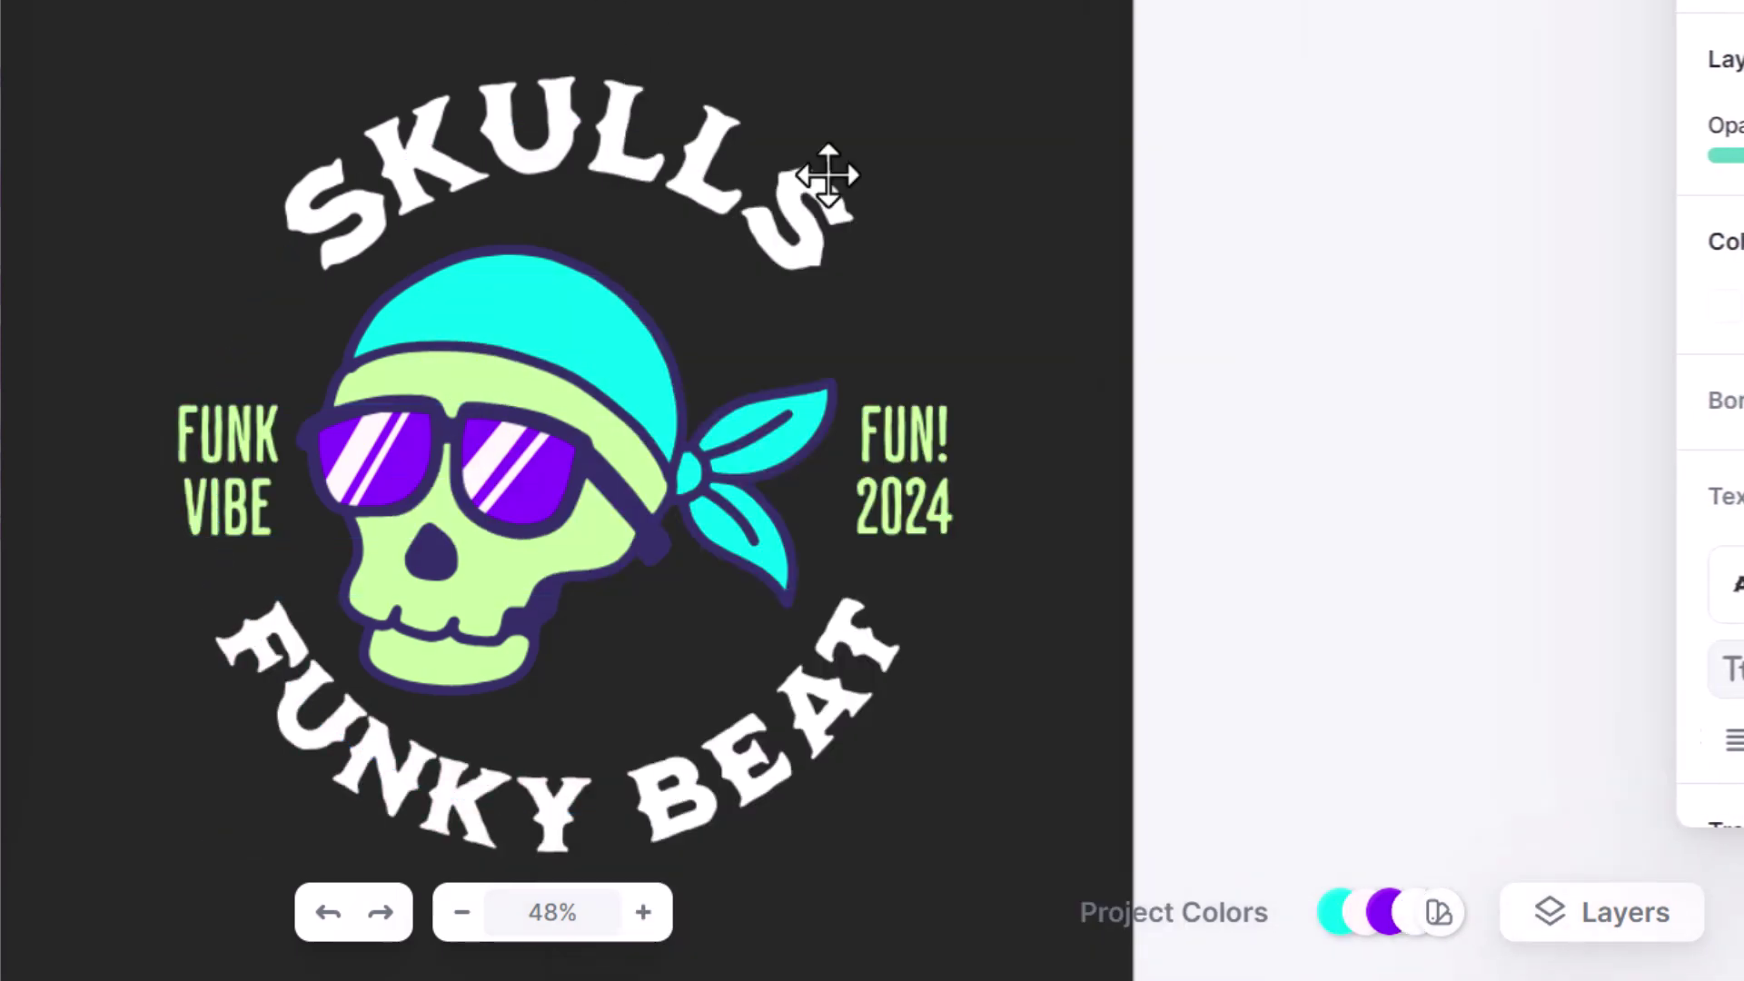
Delete the purple skull so Artboard 1 is empty.
{"action": "left_click", "coordinate": [507, 458]}
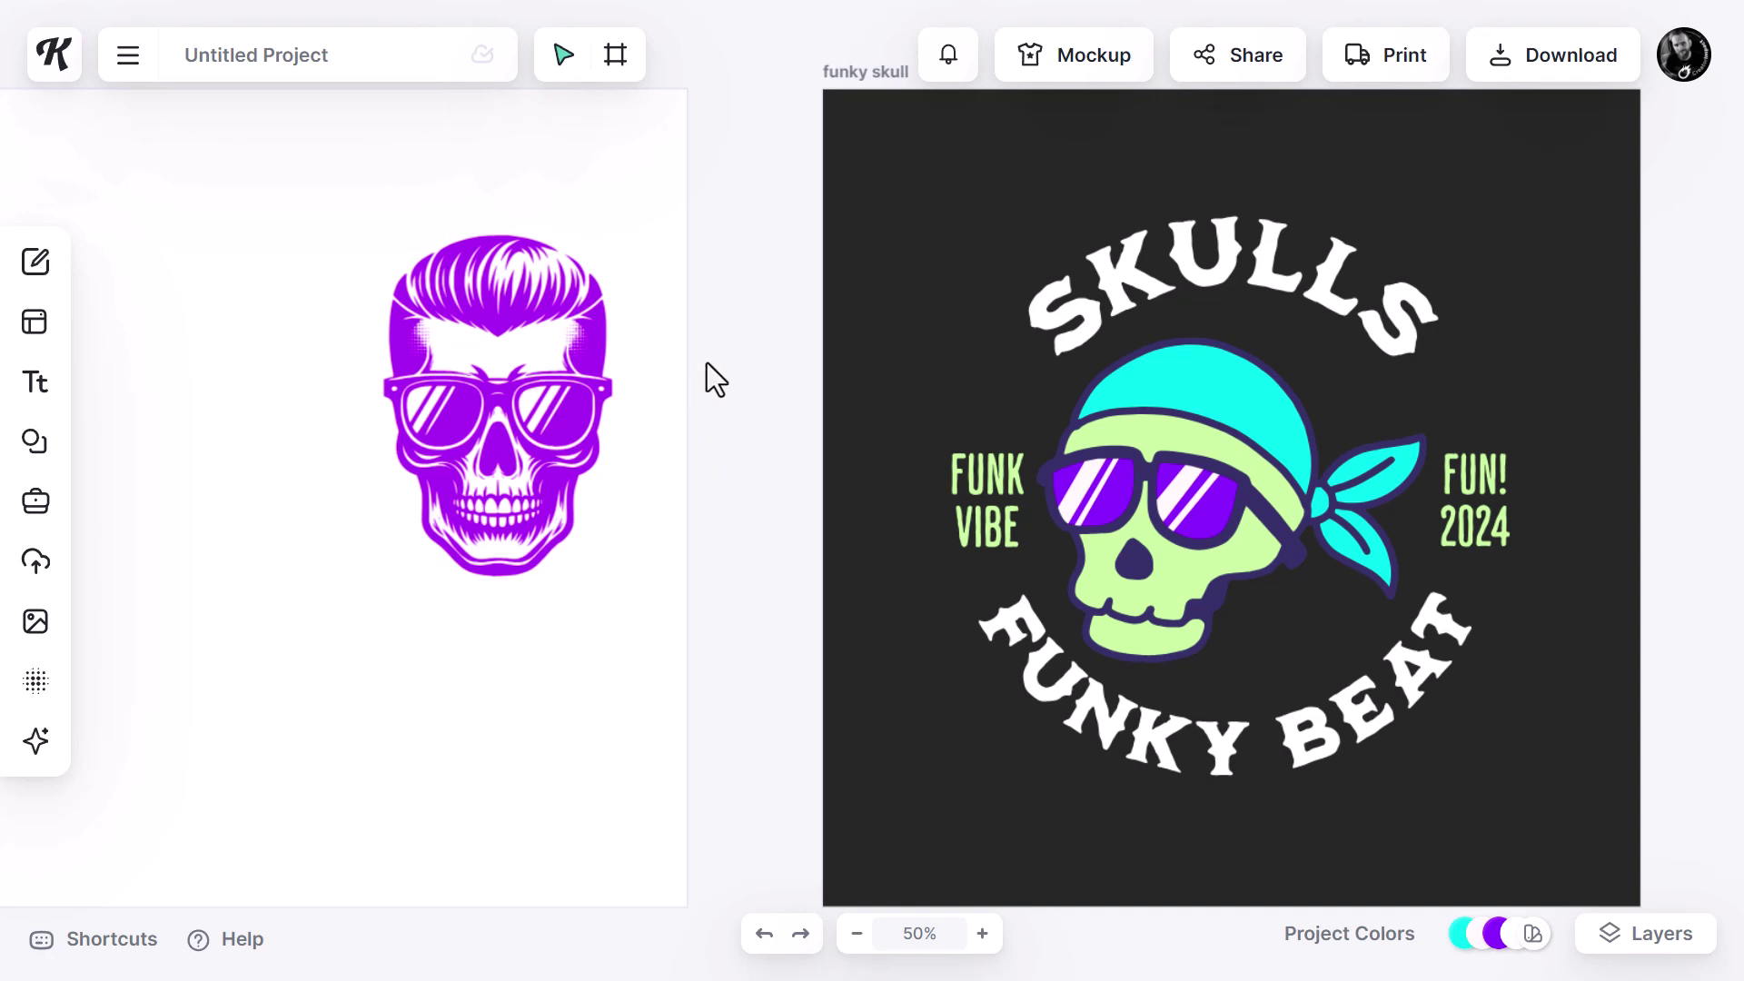
{"action": "scroll", "coordinate": [820, 399], "scroll_direction": "down", "scroll_amount": 3}
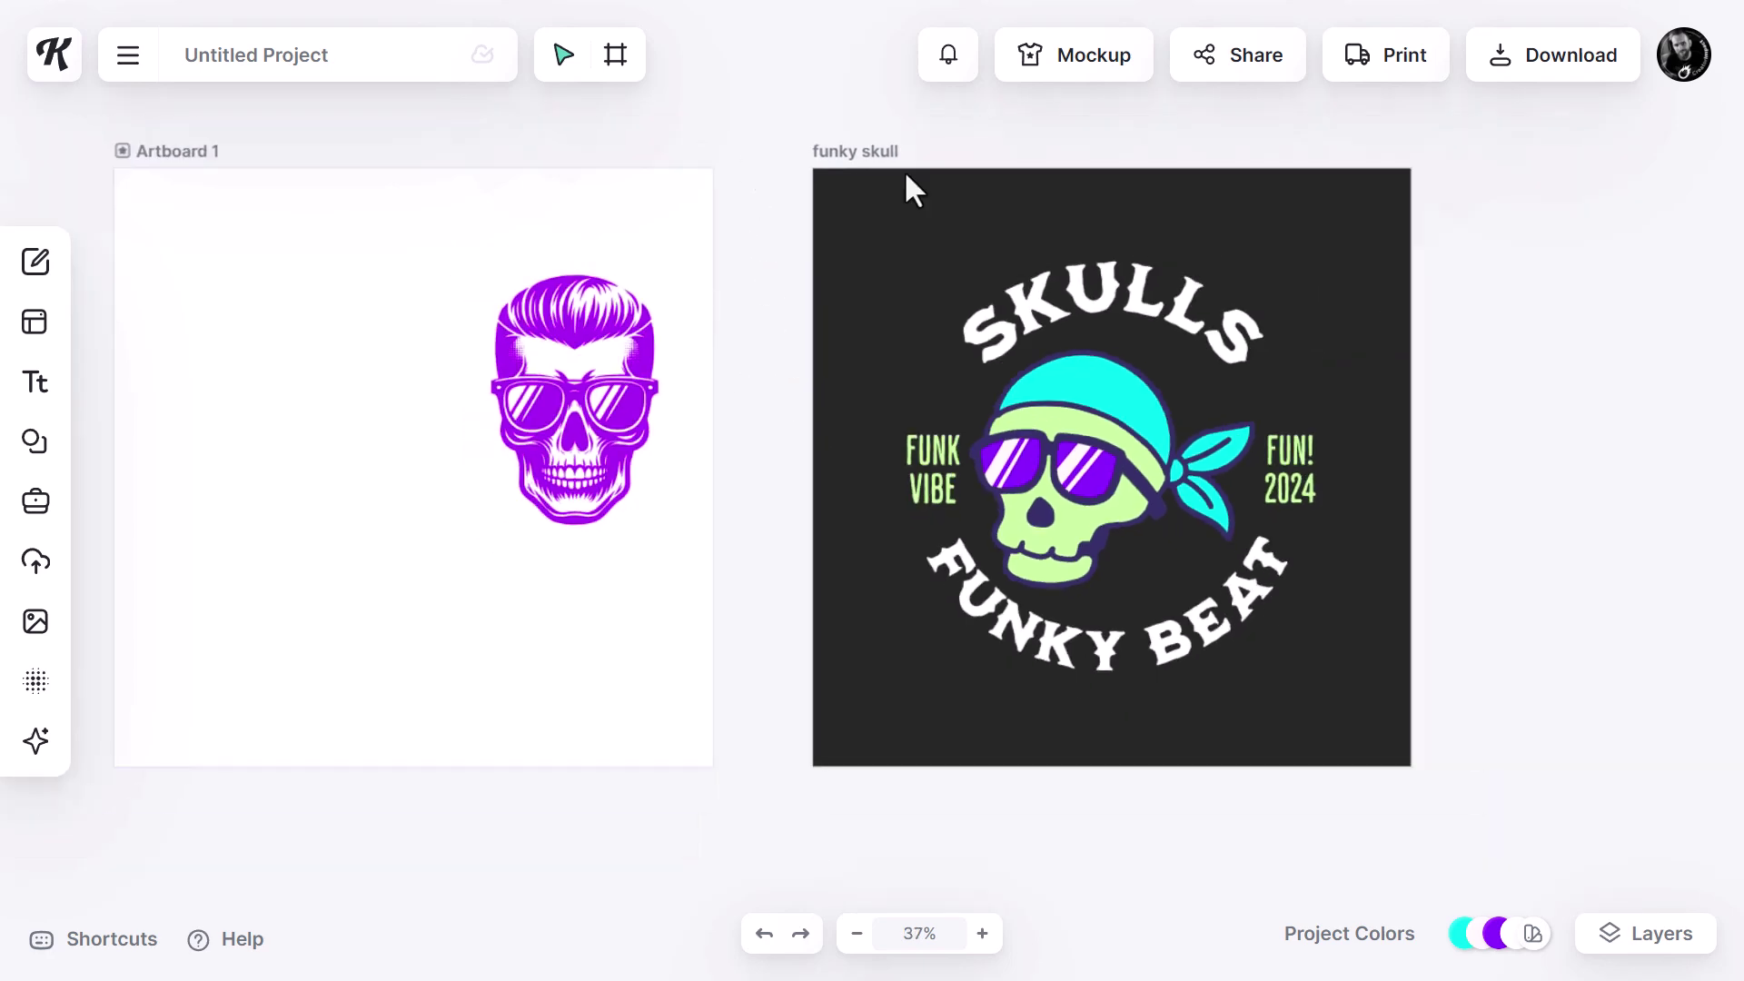
{"action": "left_click", "coordinate": [608, 381]}
{"action": "key", "text": "Delete"}
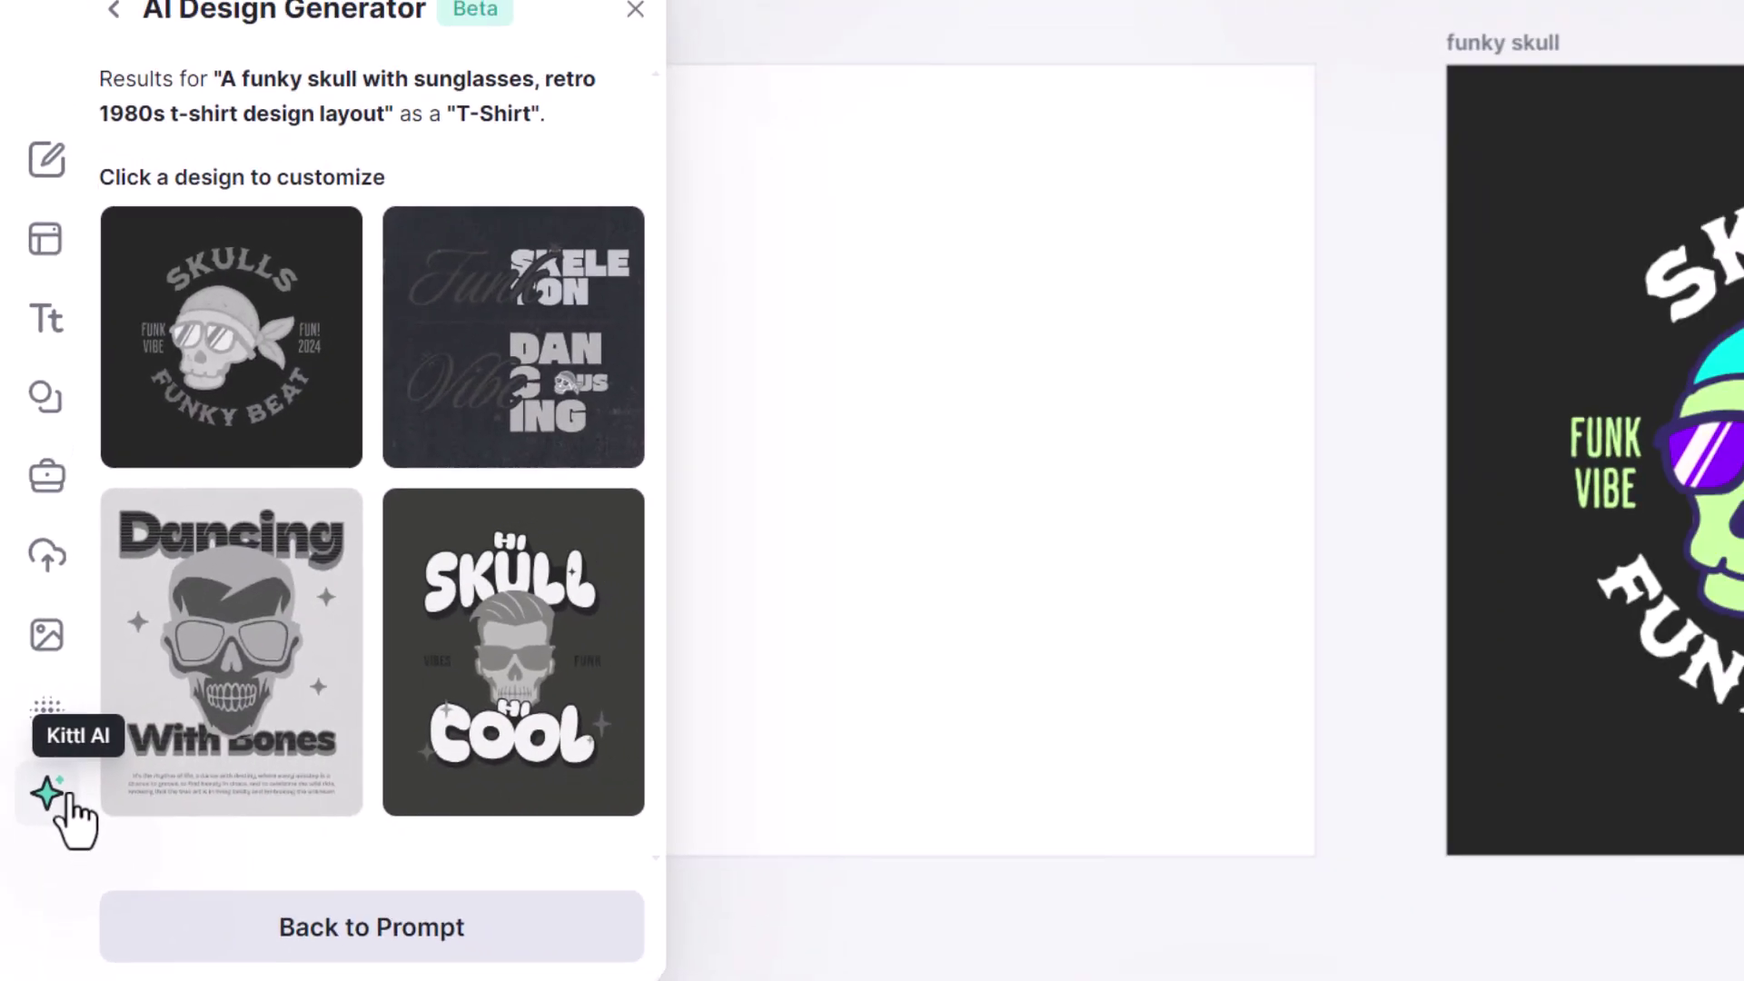
Go from the Design Generator back to the Kittl AI tools and open the AI Image Generator.
{"action": "left_click", "coordinate": [107, 45]}
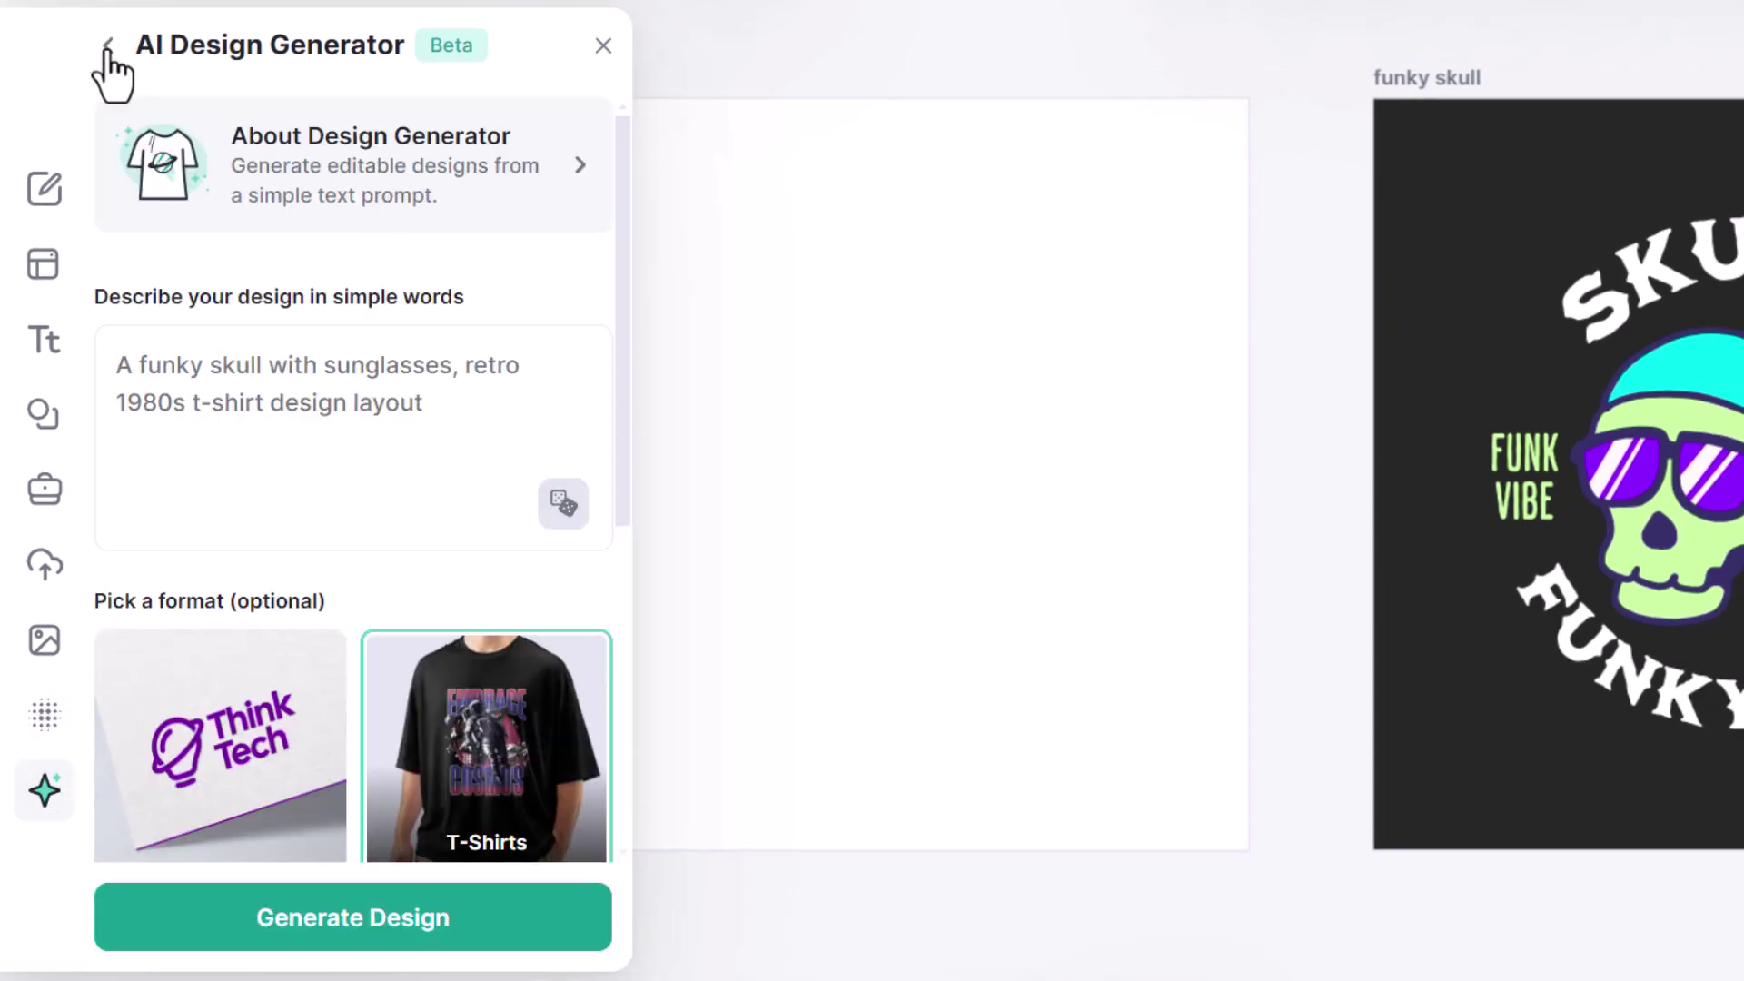
{"action": "left_click", "coordinate": [107, 46]}
{"action": "left_click", "coordinate": [344, 313]}
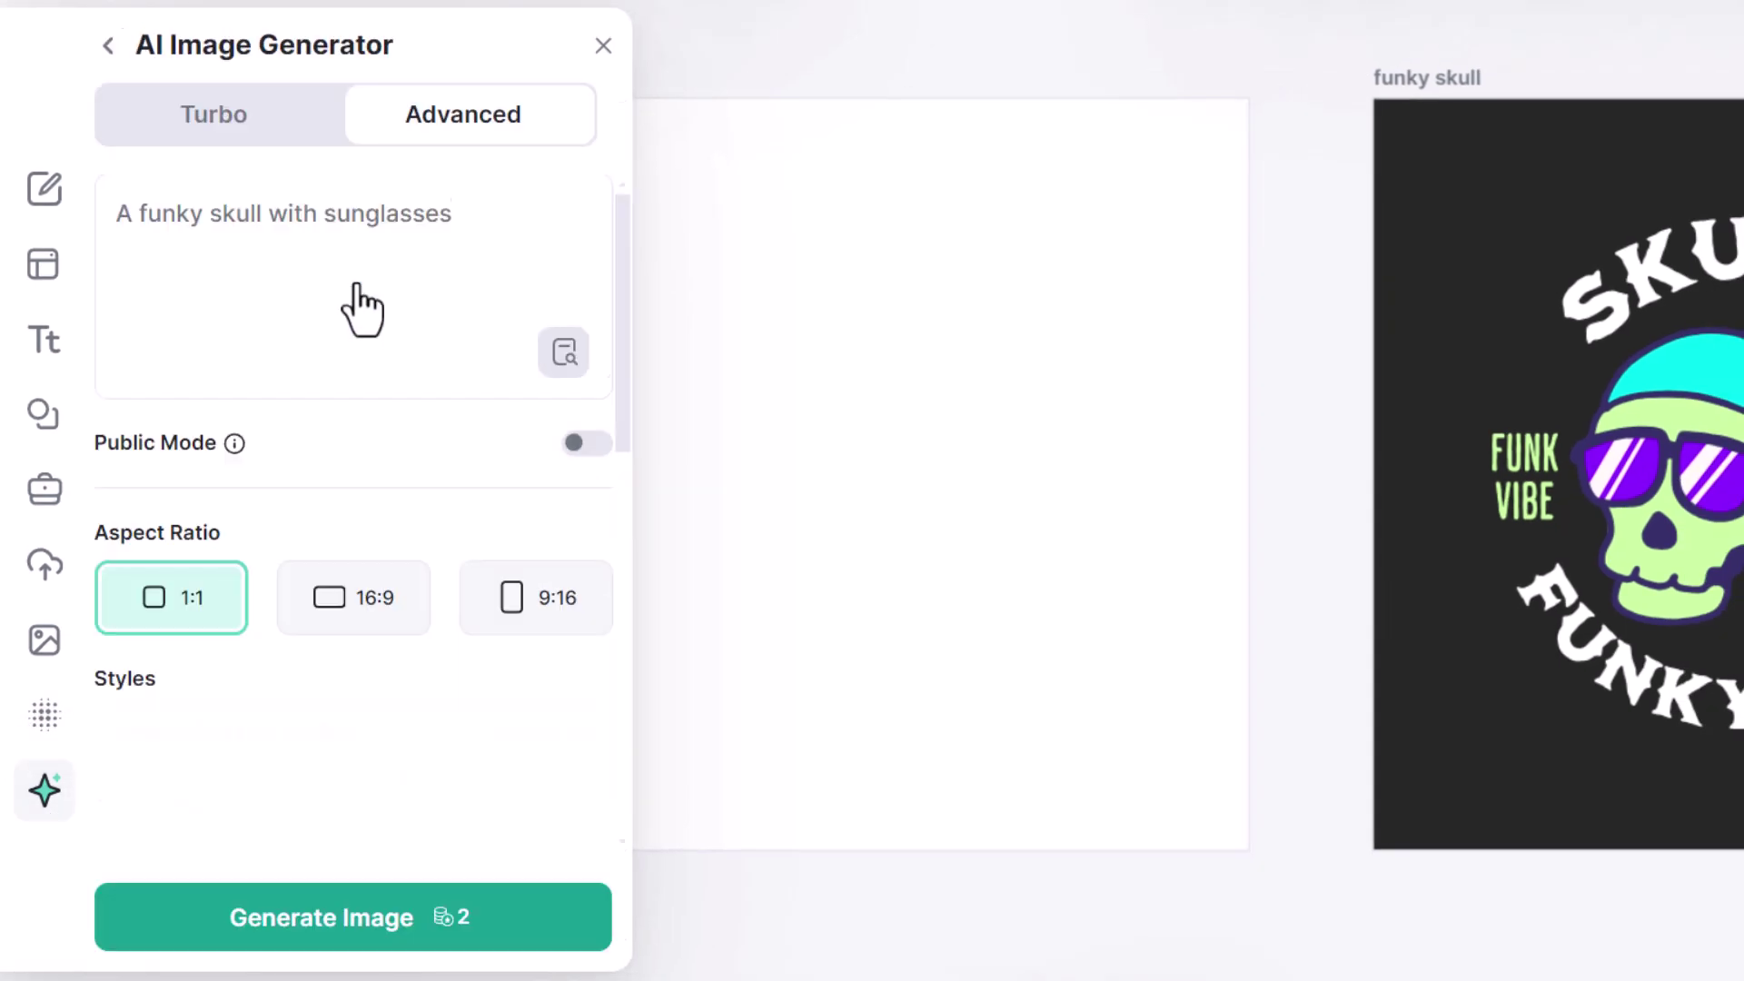
Choose the Mascot style from the full list of clipart styles.
{"action": "scroll", "coordinate": [362, 304], "scroll_direction": "down", "scroll_amount": 5}
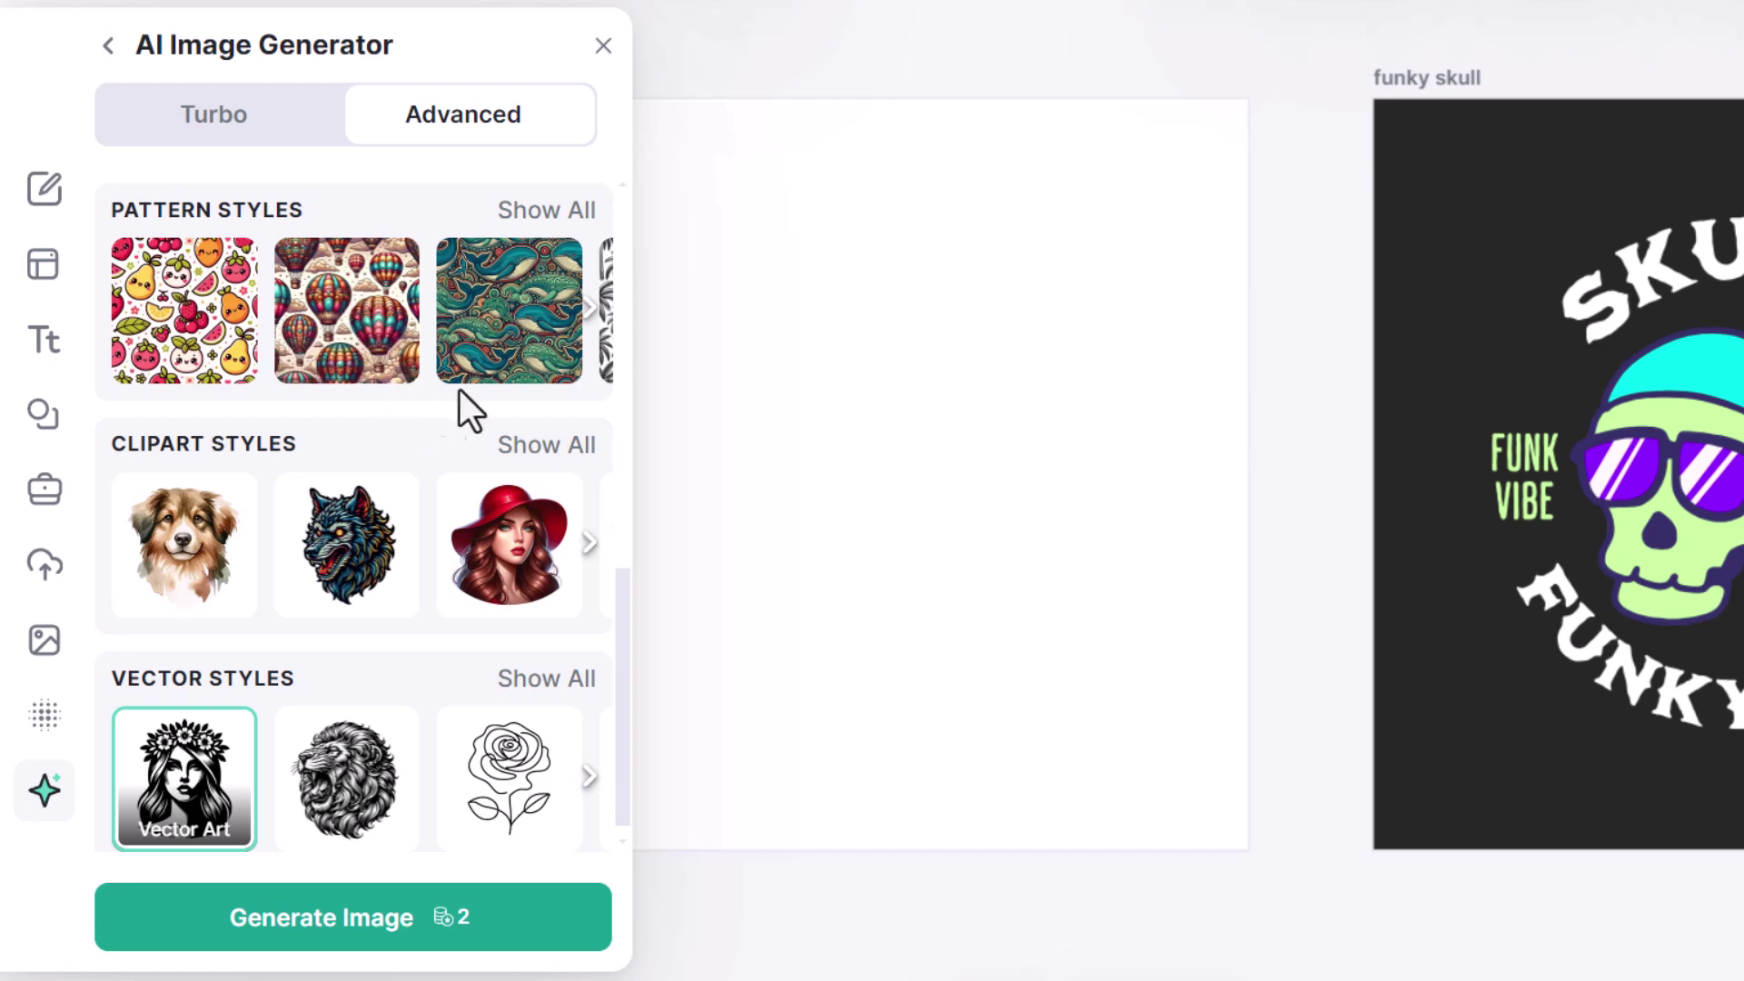
{"action": "scroll", "coordinate": [433, 545], "scroll_direction": "up", "scroll_amount": 4}
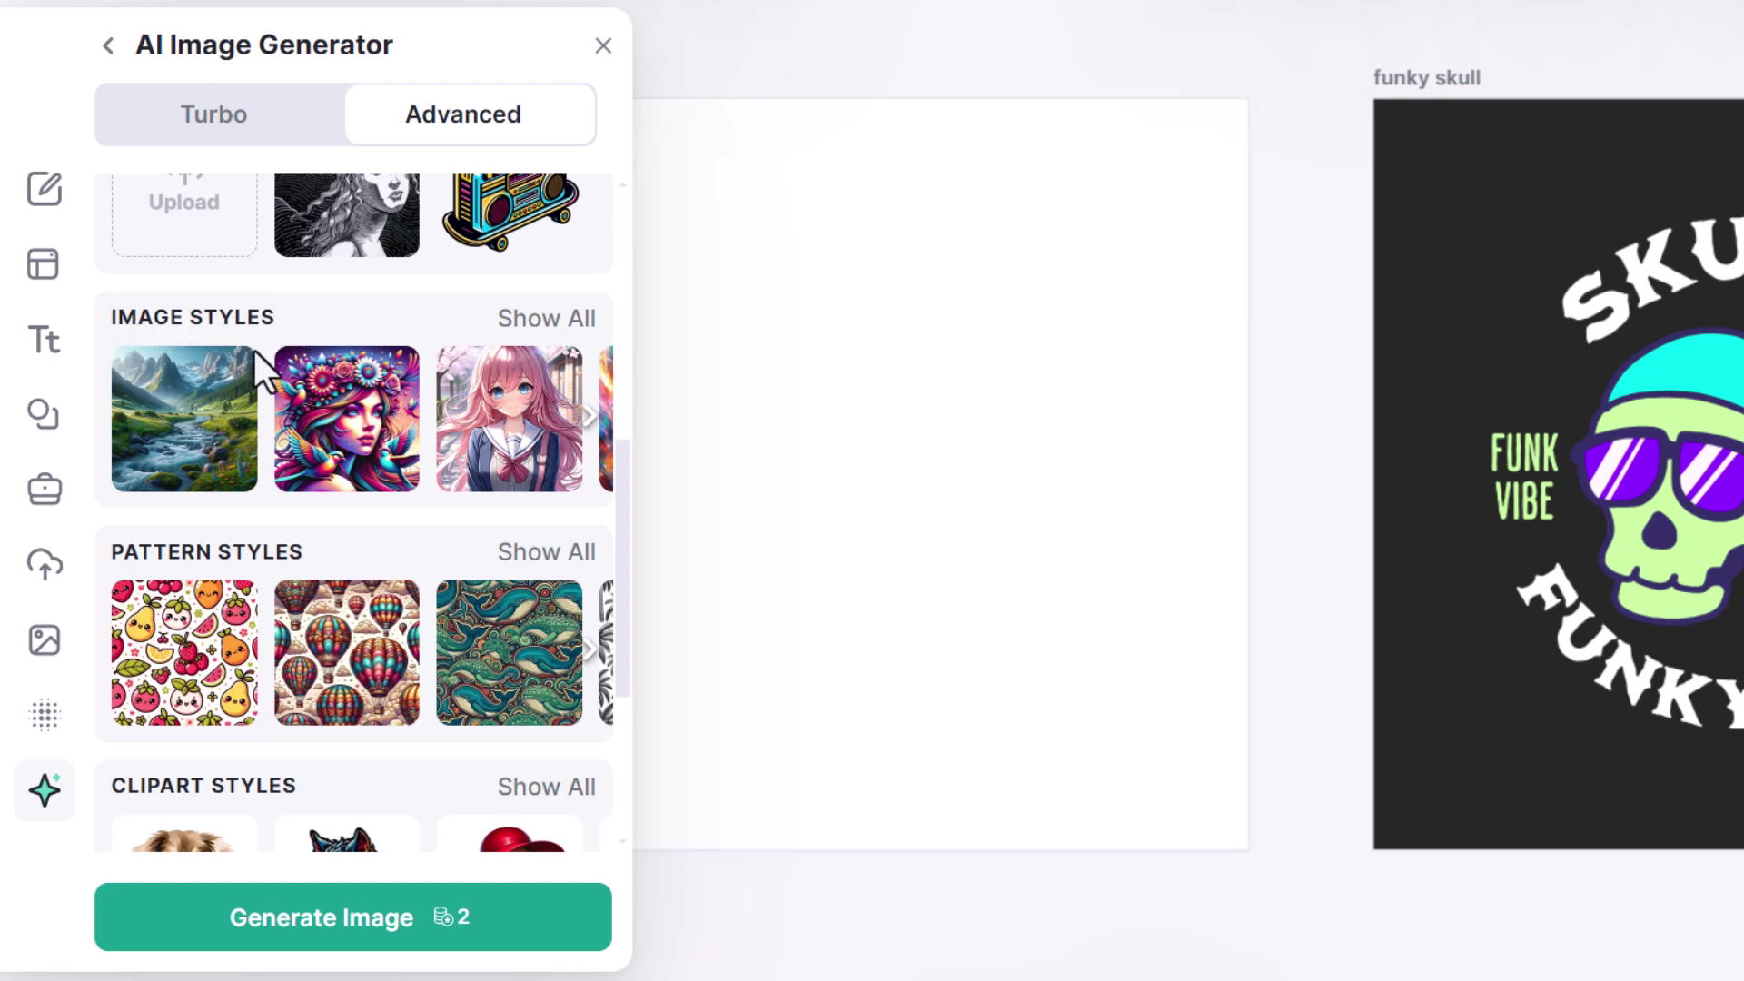
{"action": "scroll", "coordinate": [272, 545], "scroll_direction": "down", "scroll_amount": 3}
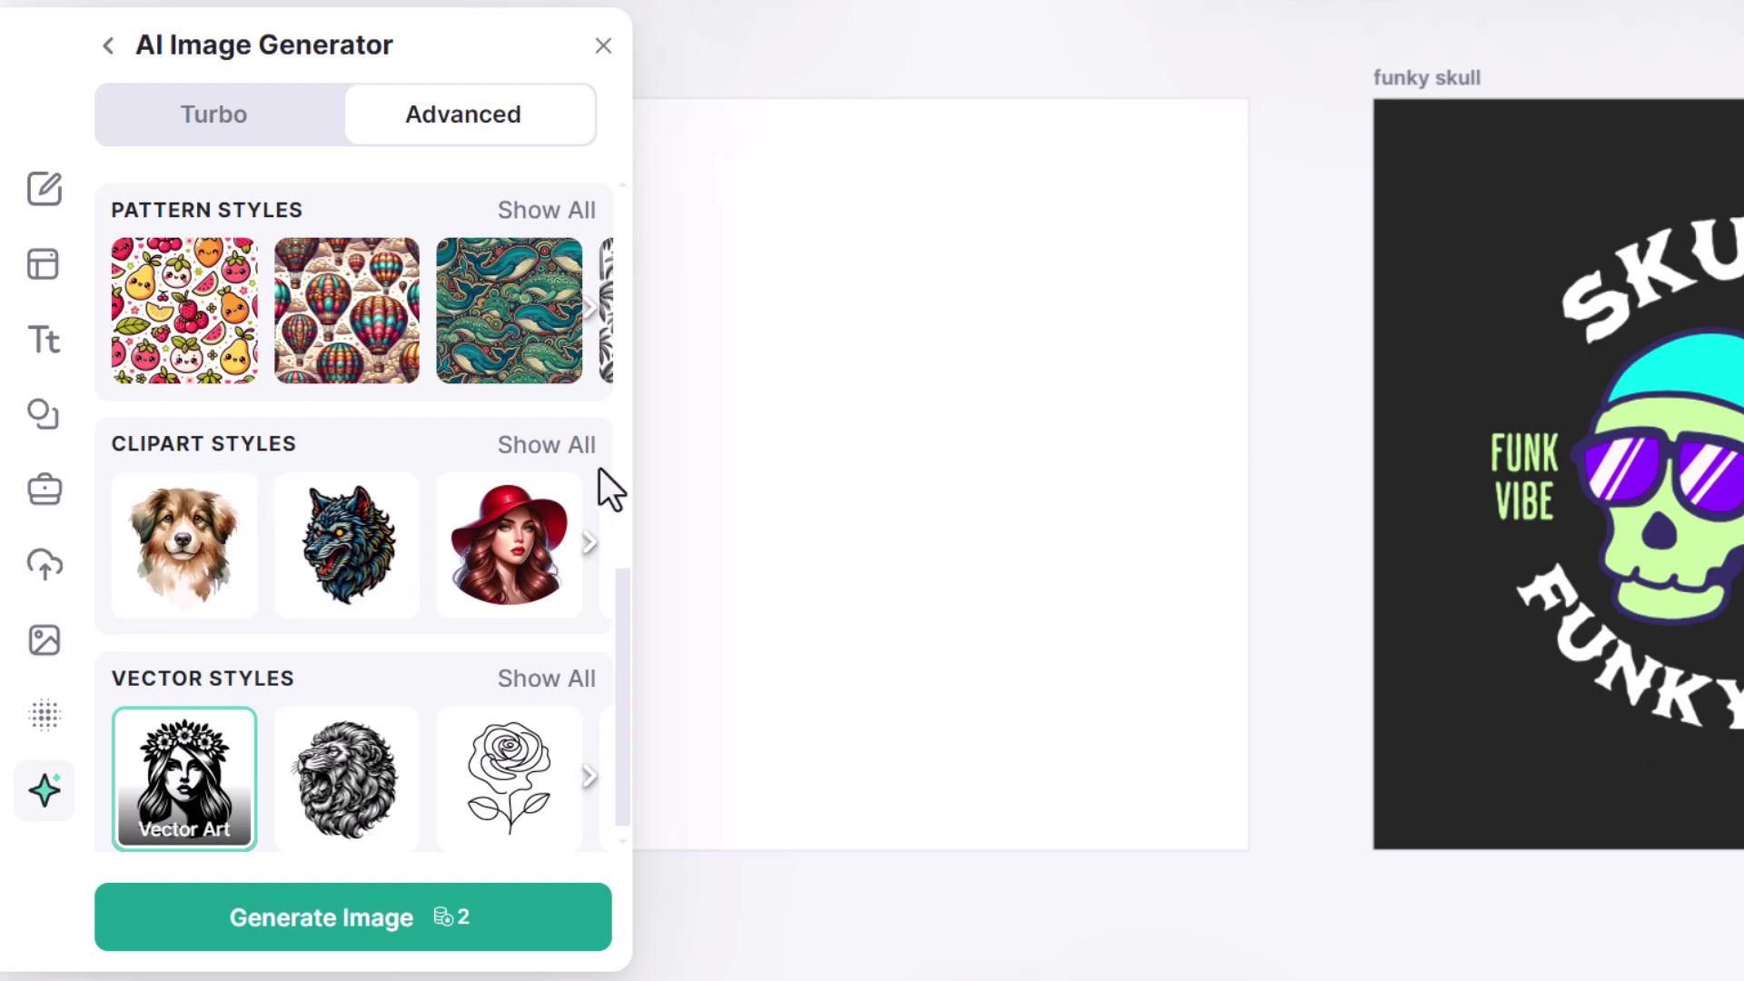
{"action": "left_click", "coordinate": [572, 452]}
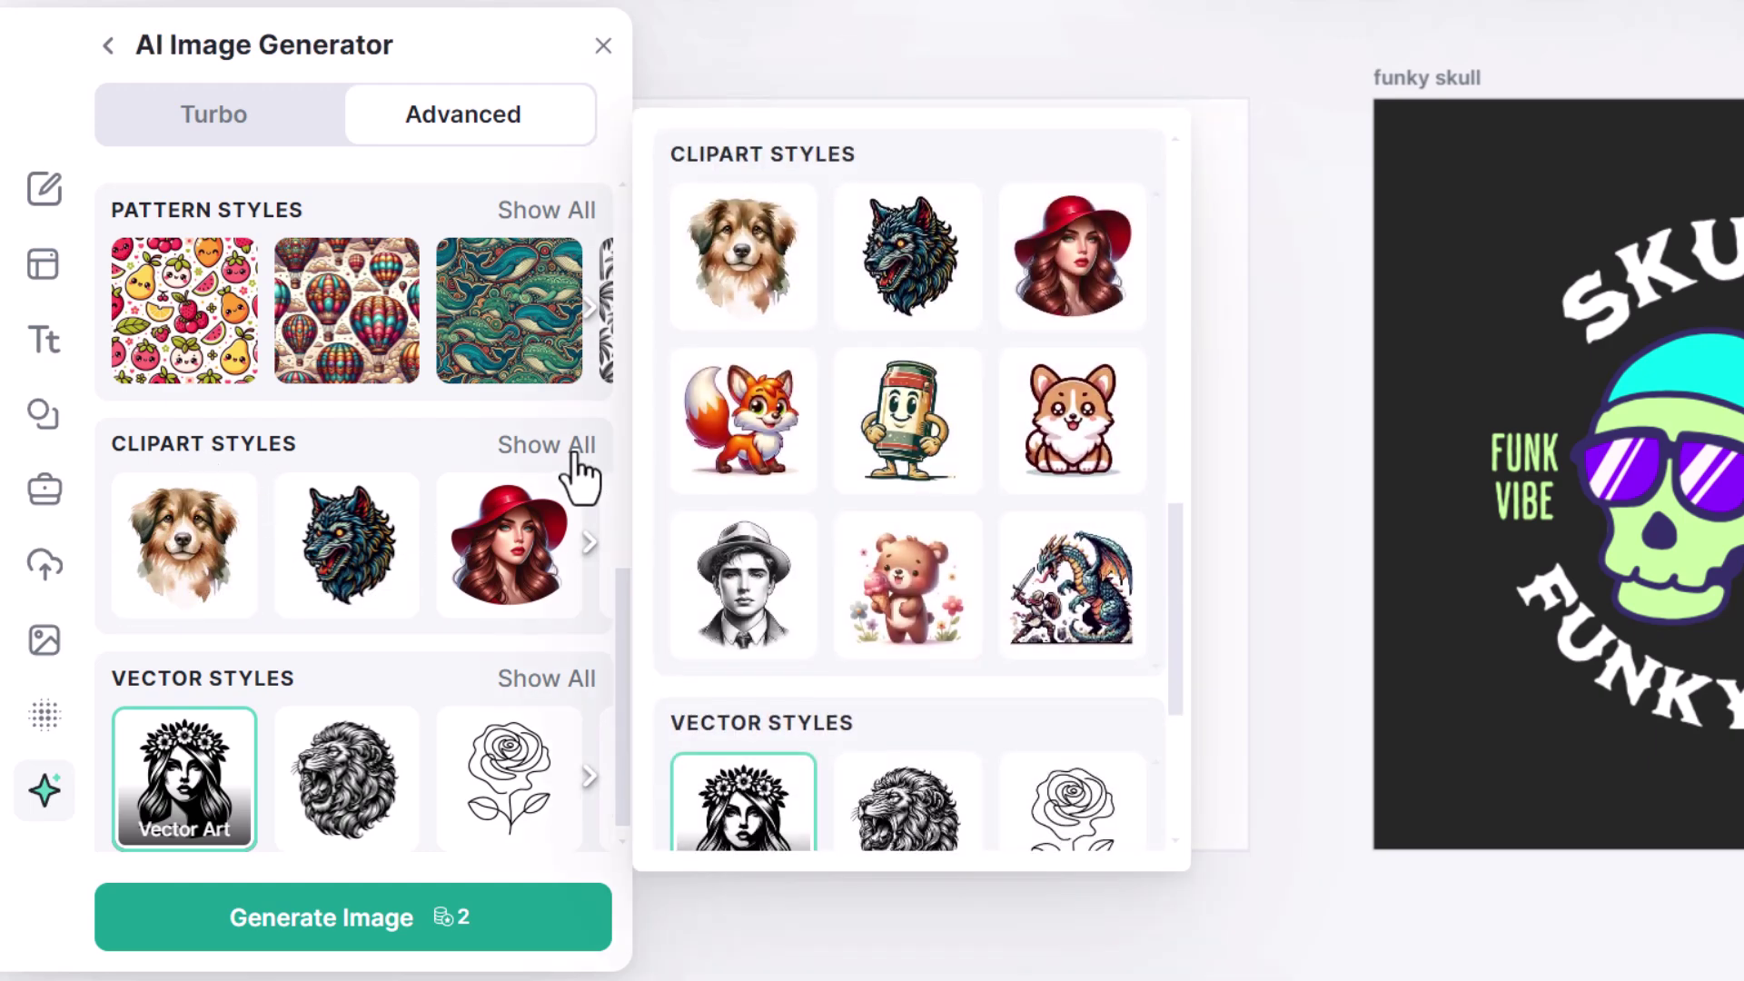
{"action": "left_click", "coordinate": [897, 405]}
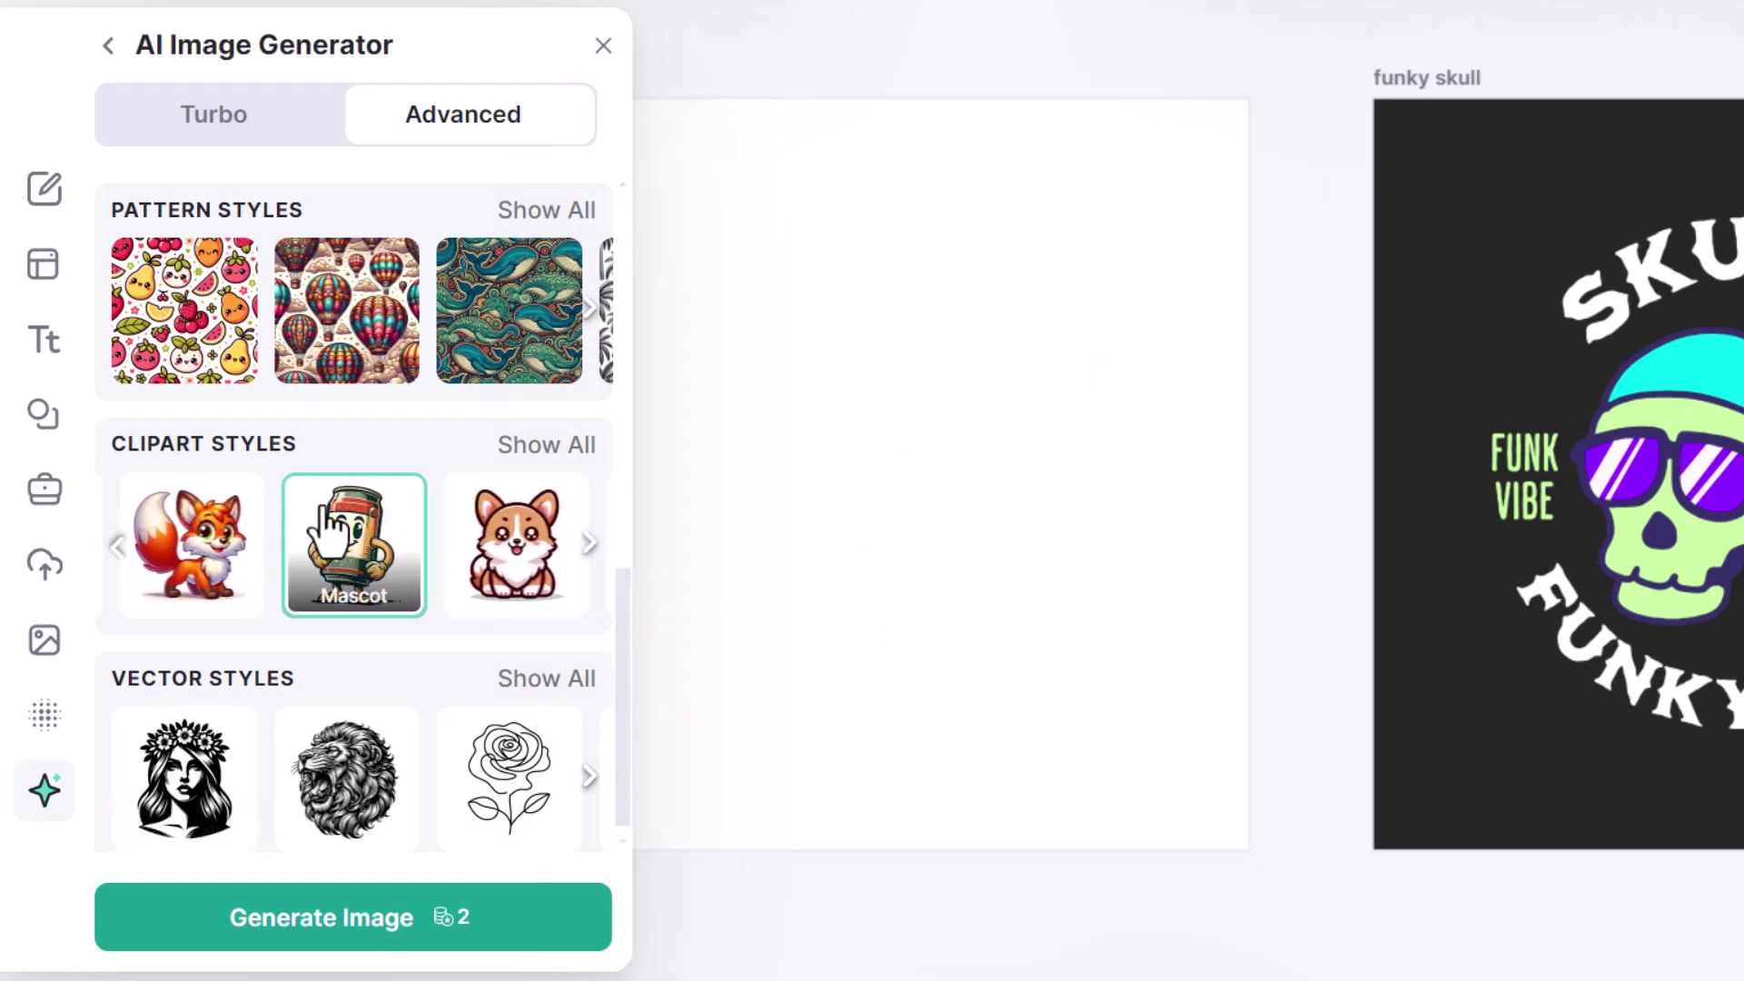
{"action": "scroll", "coordinate": [357, 552], "scroll_direction": "up", "scroll_amount": 10}
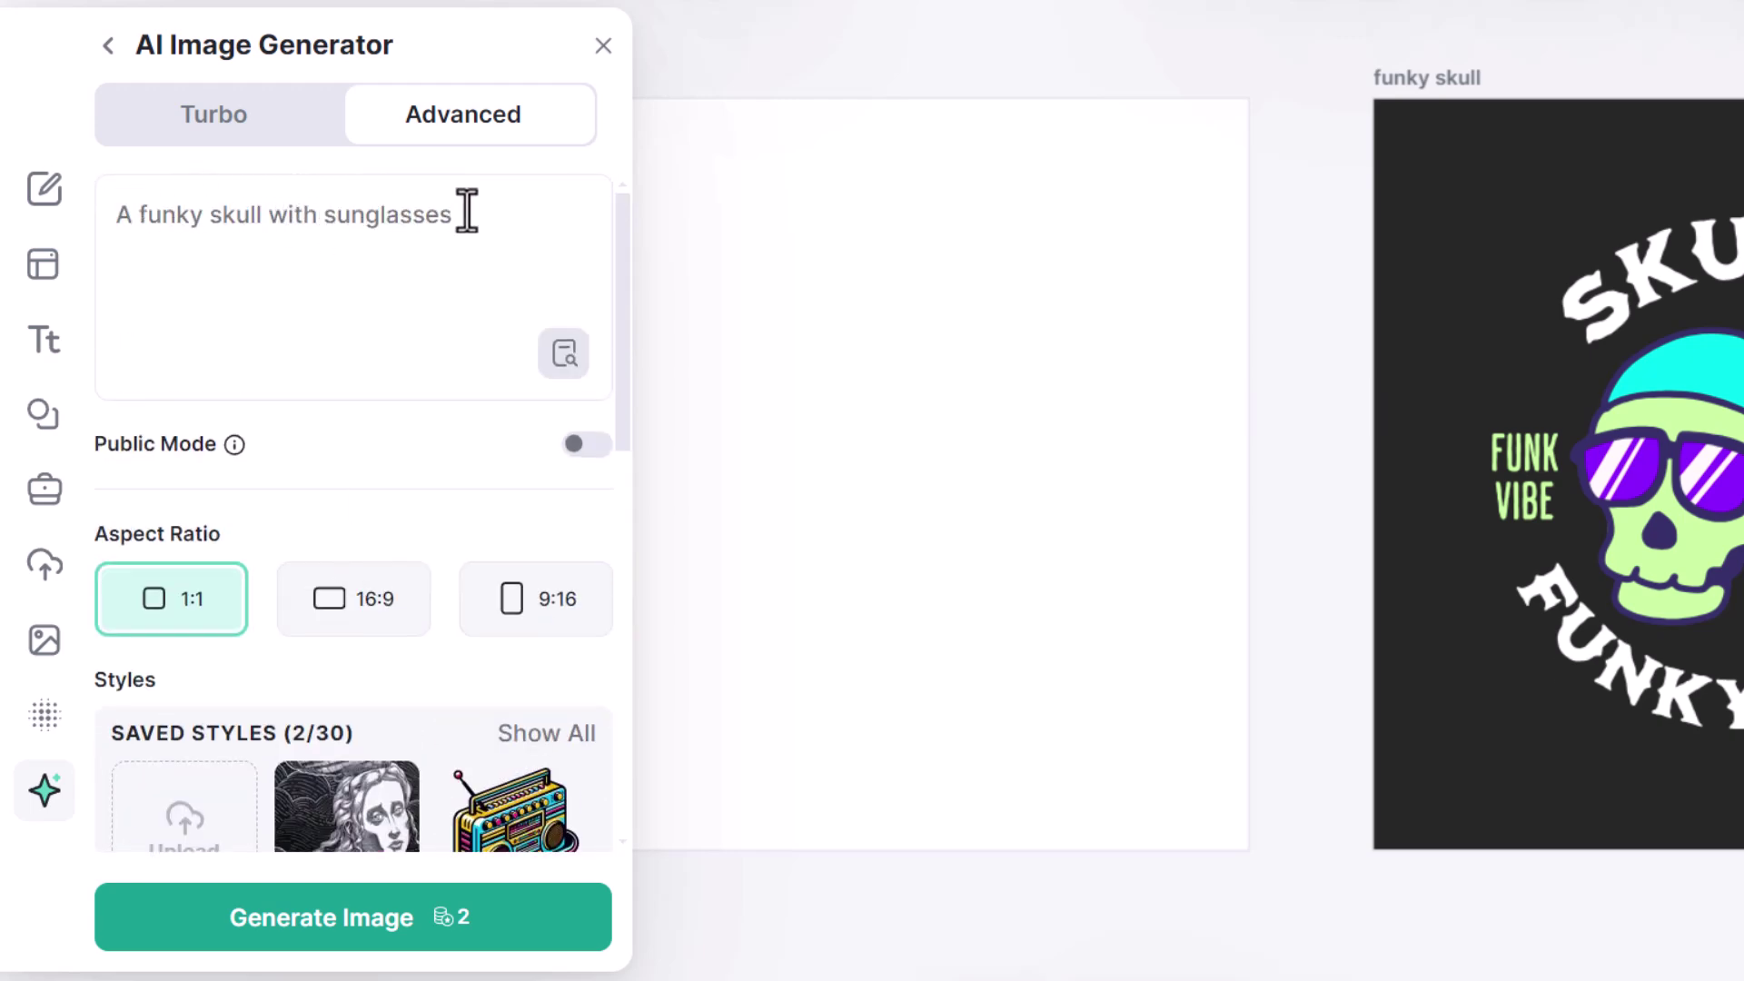
Generate the funky skull mascot image and move it onto Artboard 1.
{"action": "left_click", "coordinate": [455, 931]}
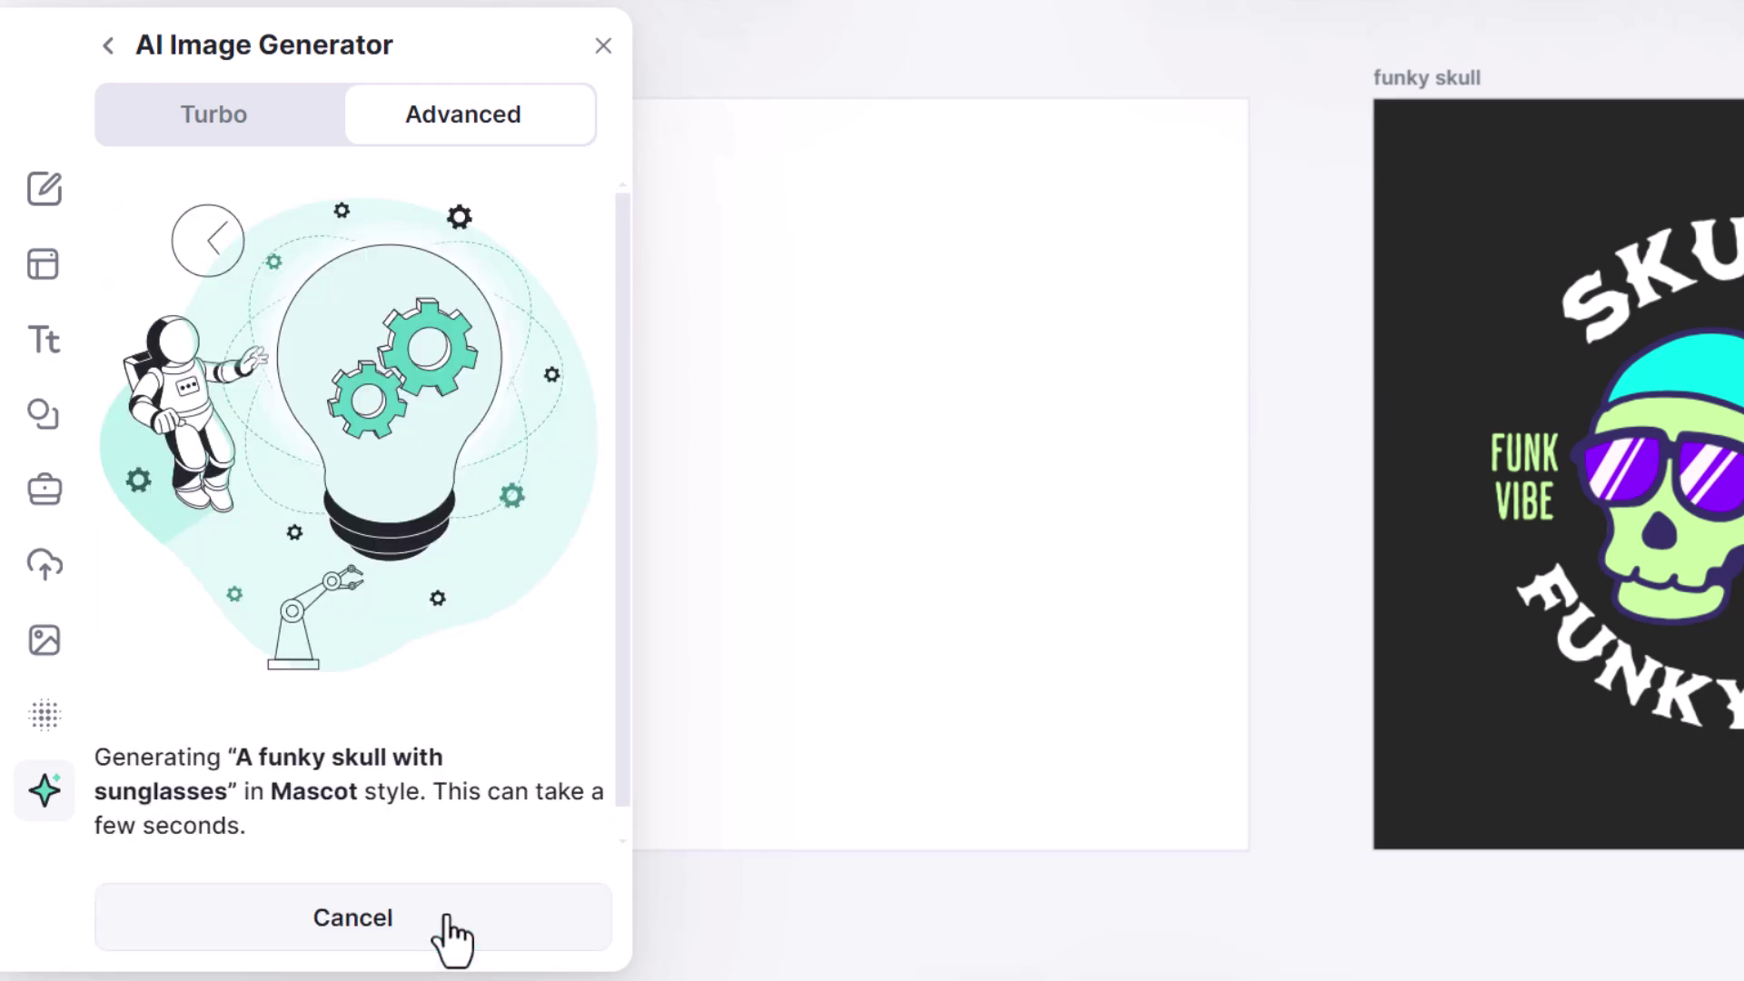
{"action": "left_click", "coordinate": [603, 45]}
{"action": "left_click_drag", "start_coordinate": [1216, 547], "coordinate": [820, 423]}
Enlarge and position the skull to nearly fill the artboard at 1130 × 1130 px.
{"action": "left_click_drag", "start_coordinate": [907, 552], "coordinate": [1187, 891]}
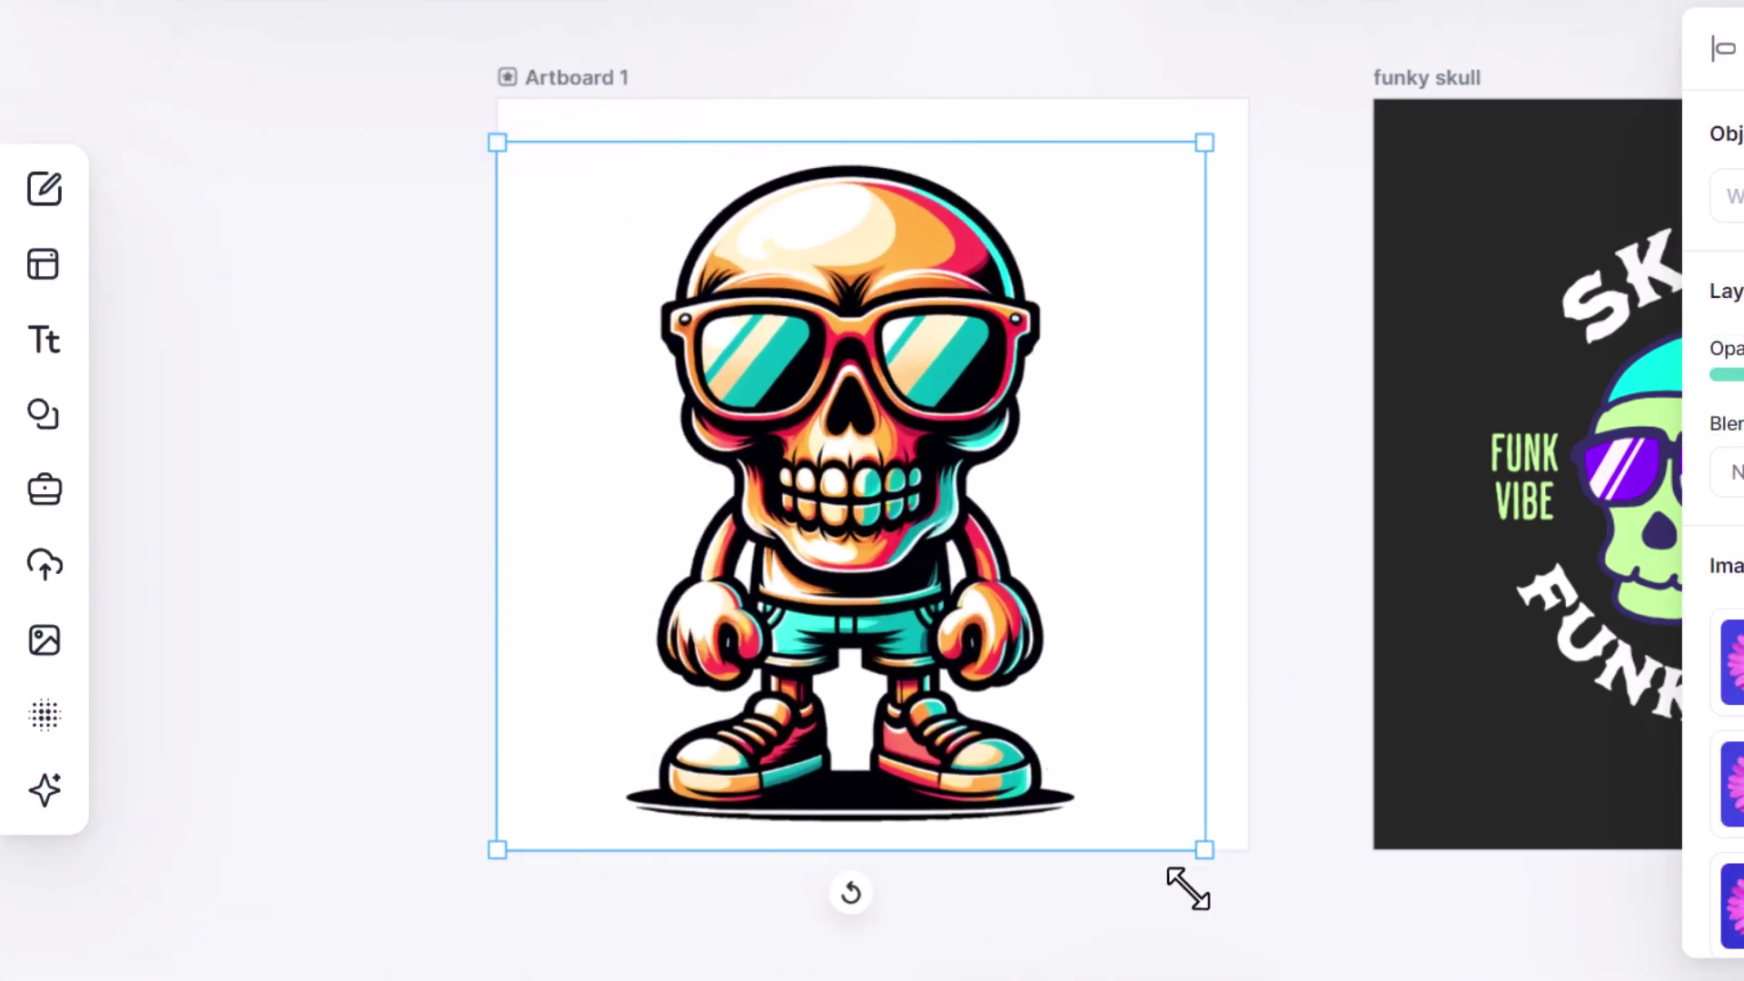
{"action": "left_click_drag", "start_coordinate": [1051, 662], "coordinate": [945, 568]}
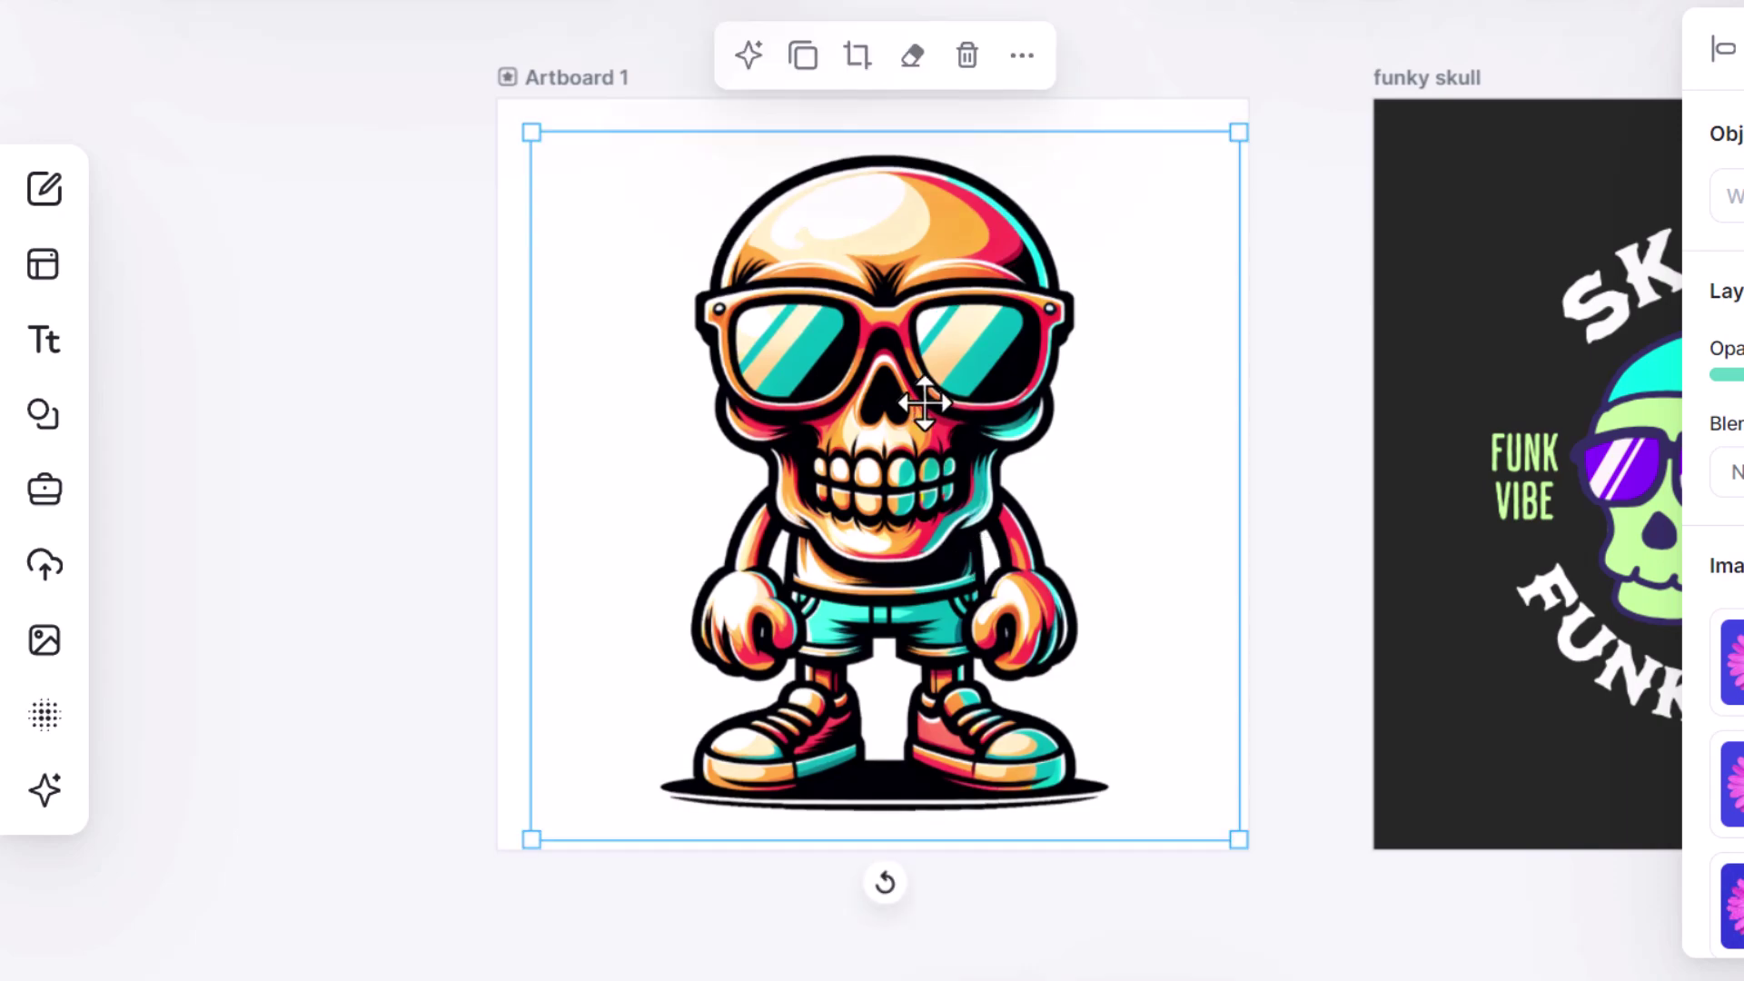
{"action": "scroll", "coordinate": [924, 402], "scroll_direction": "up", "scroll_amount": 5}
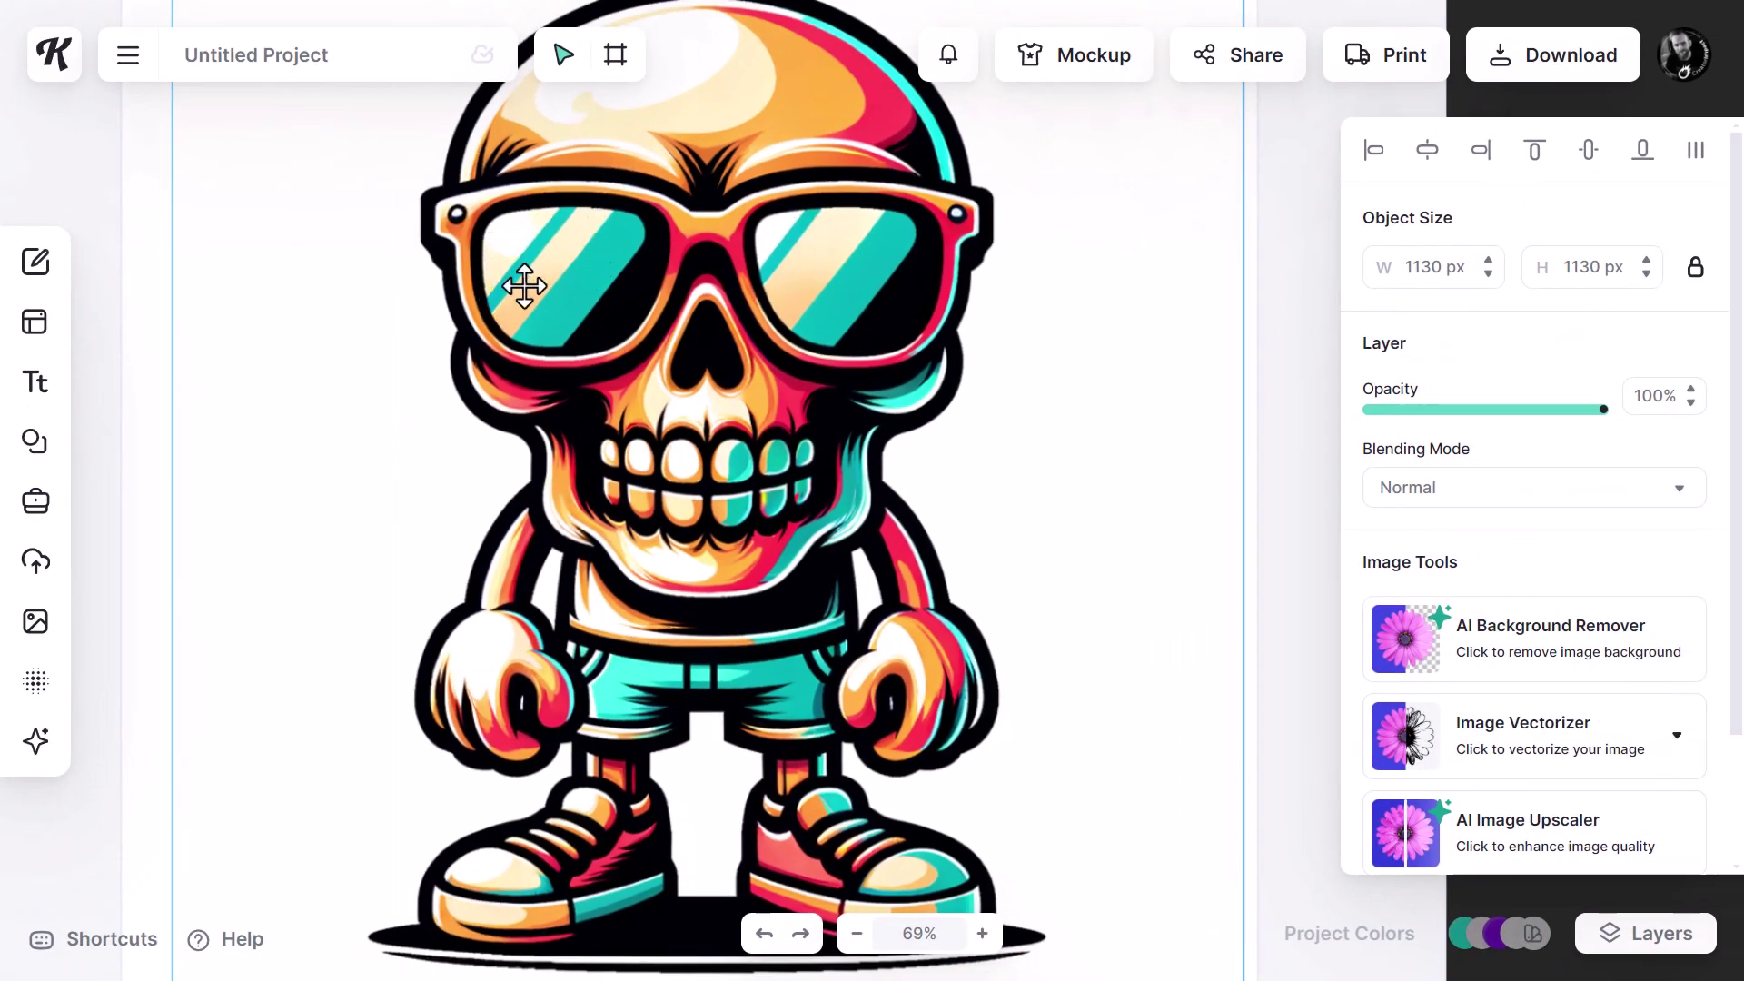
{"action": "scroll", "coordinate": [663, 299], "scroll_direction": "down", "scroll_amount": 1}
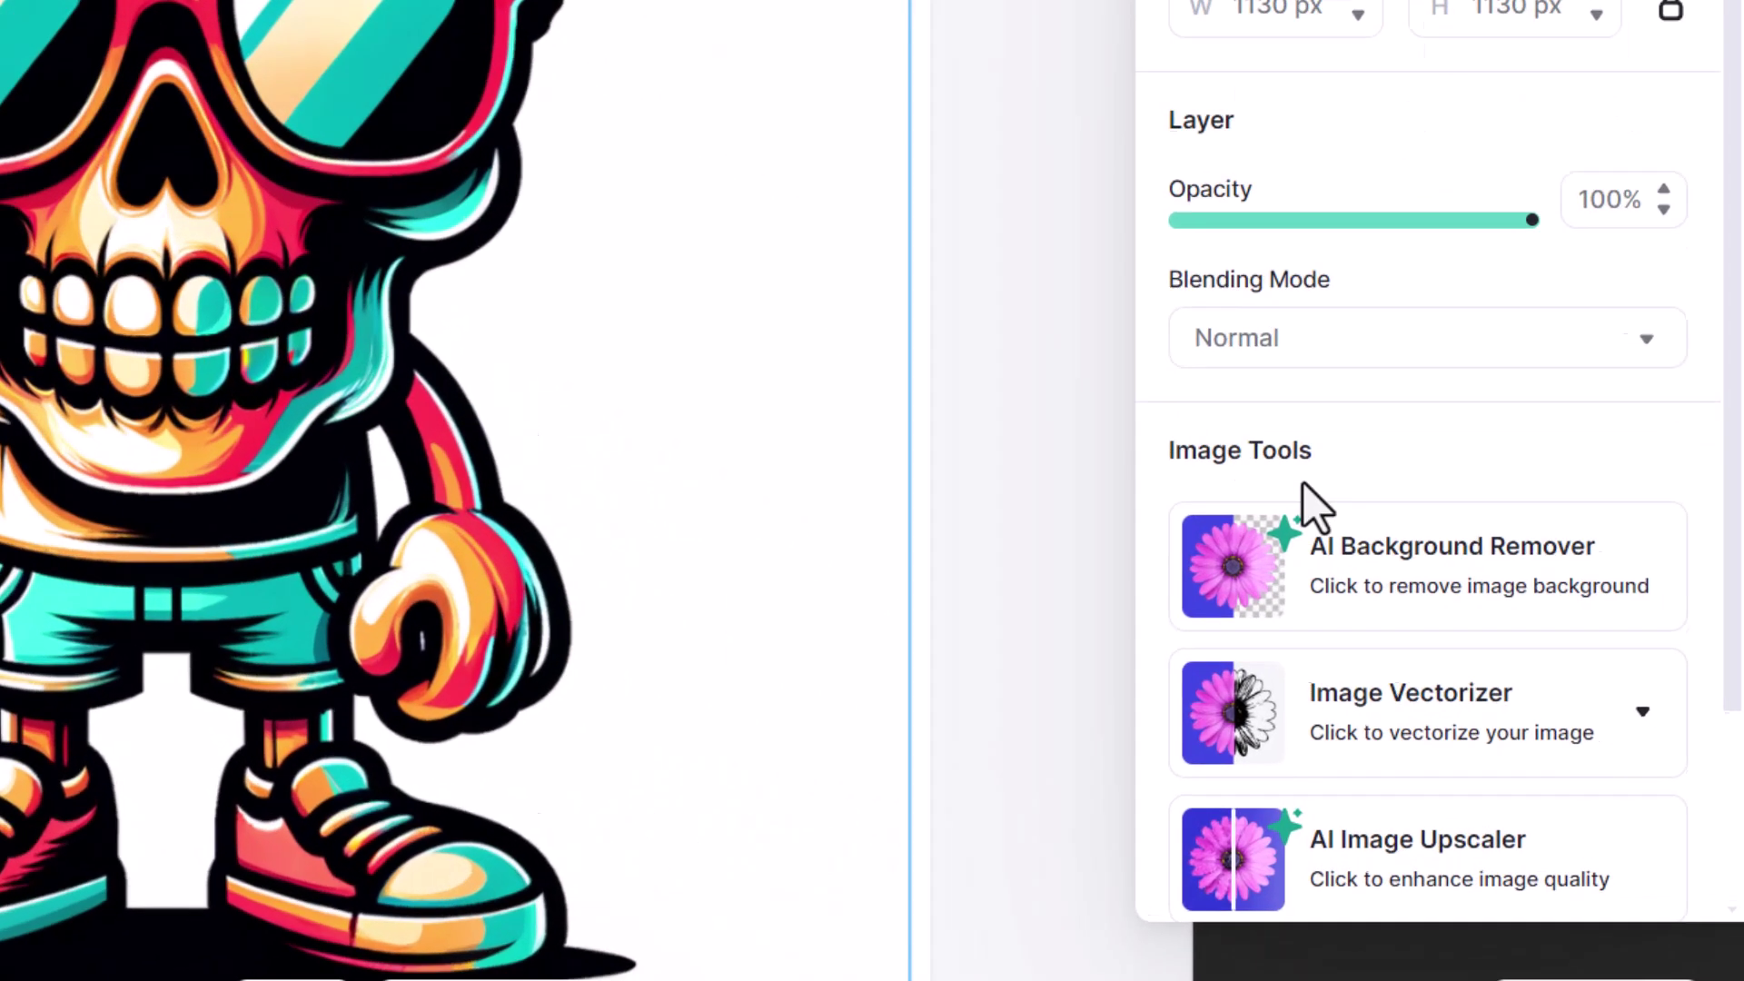
{"action": "scroll", "coordinate": [1453, 672], "scroll_direction": "down", "scroll_amount": 4}
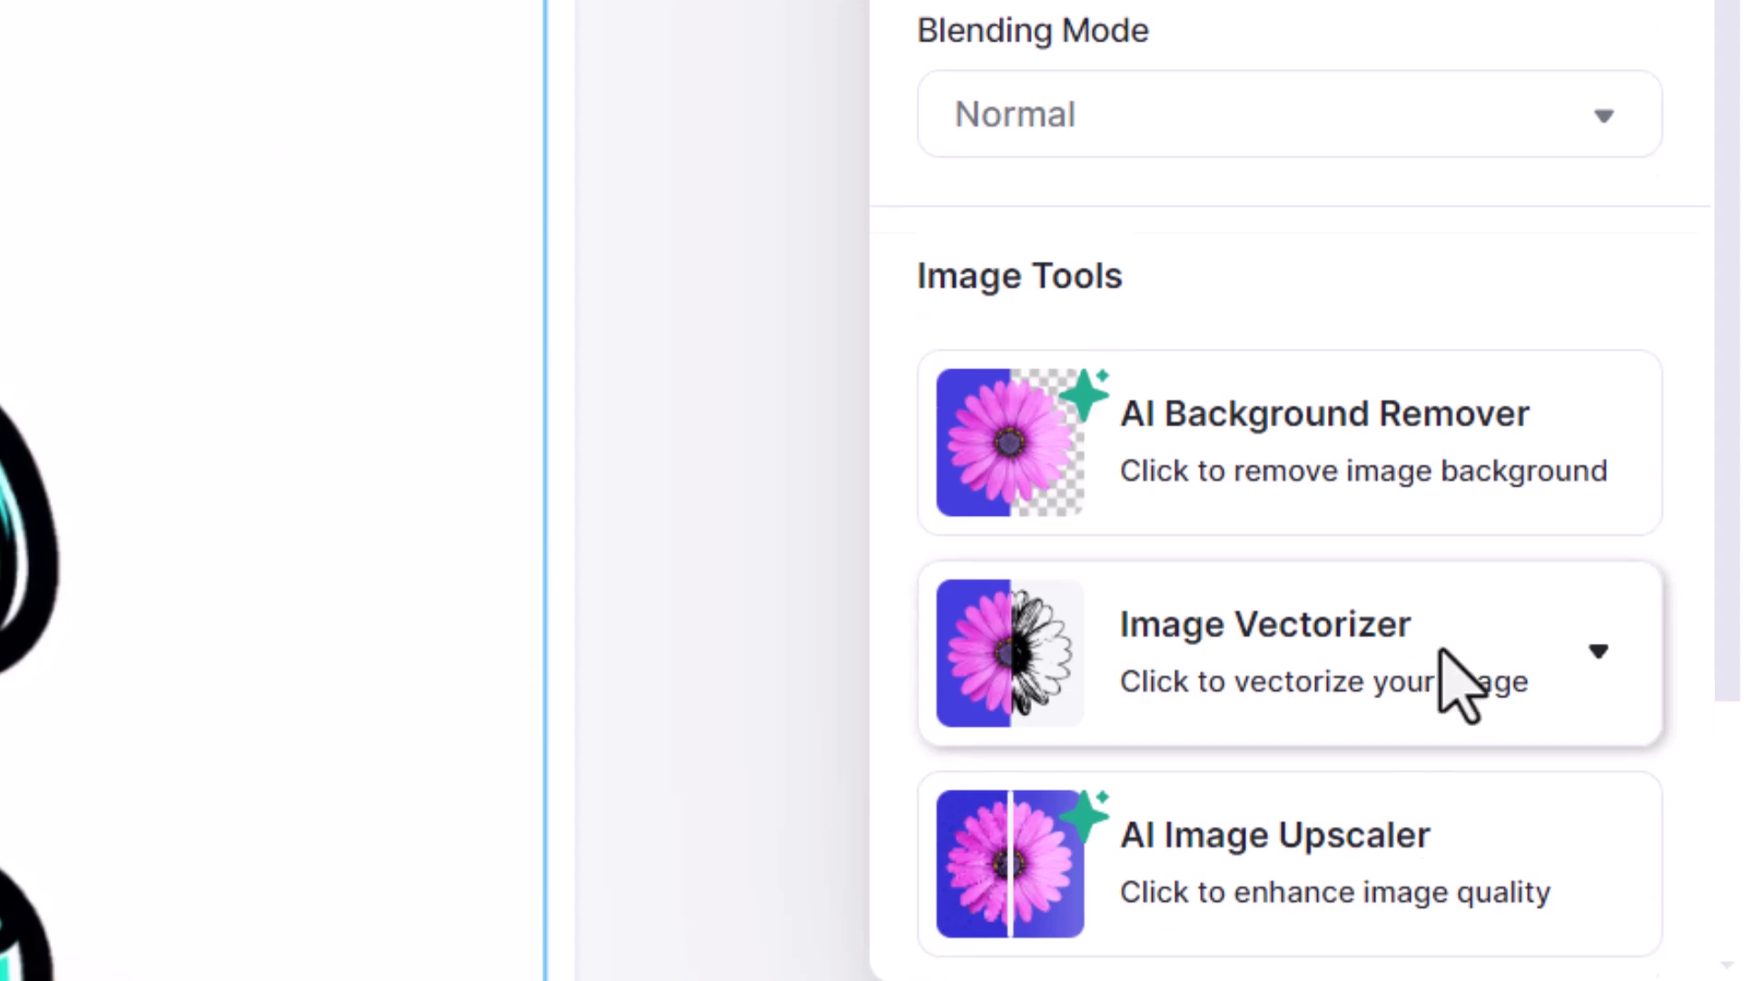
Vectorize the skull with the Image Vectorizer as one-colour black (000000) art.
{"action": "left_click", "coordinate": [1596, 339]}
{"action": "scroll", "coordinate": [1453, 390], "scroll_direction": "down", "scroll_amount": 2}
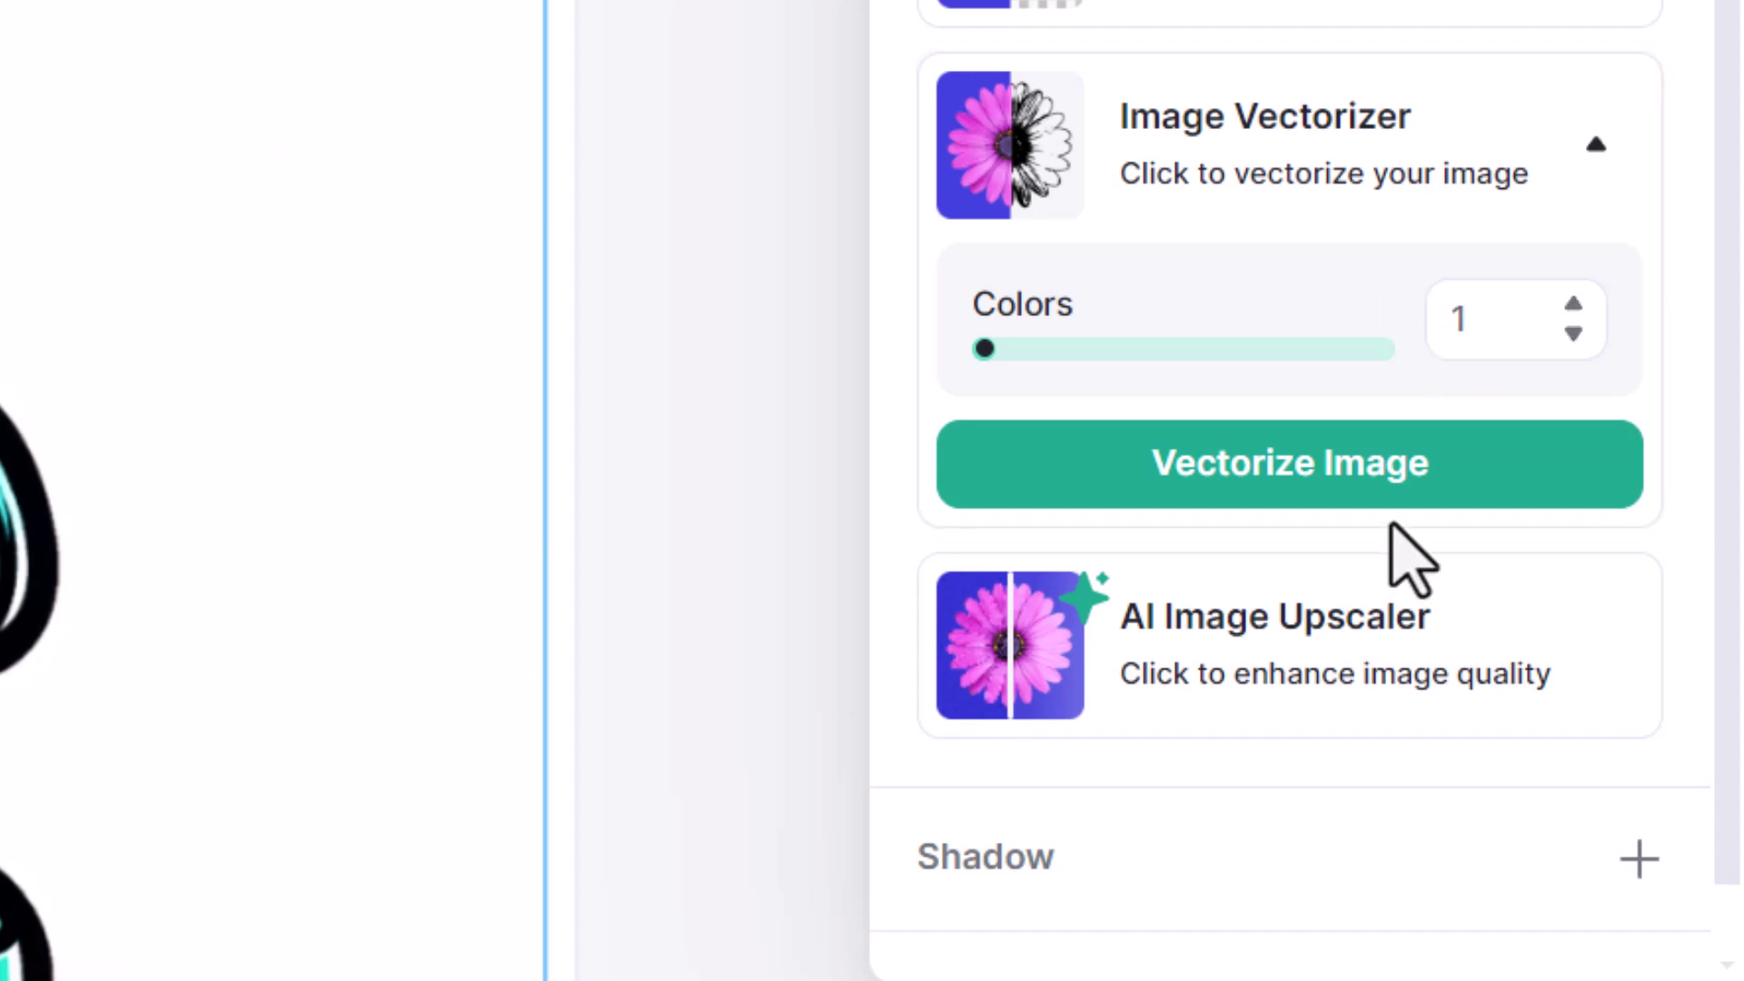
{"action": "left_click", "coordinate": [1380, 481]}
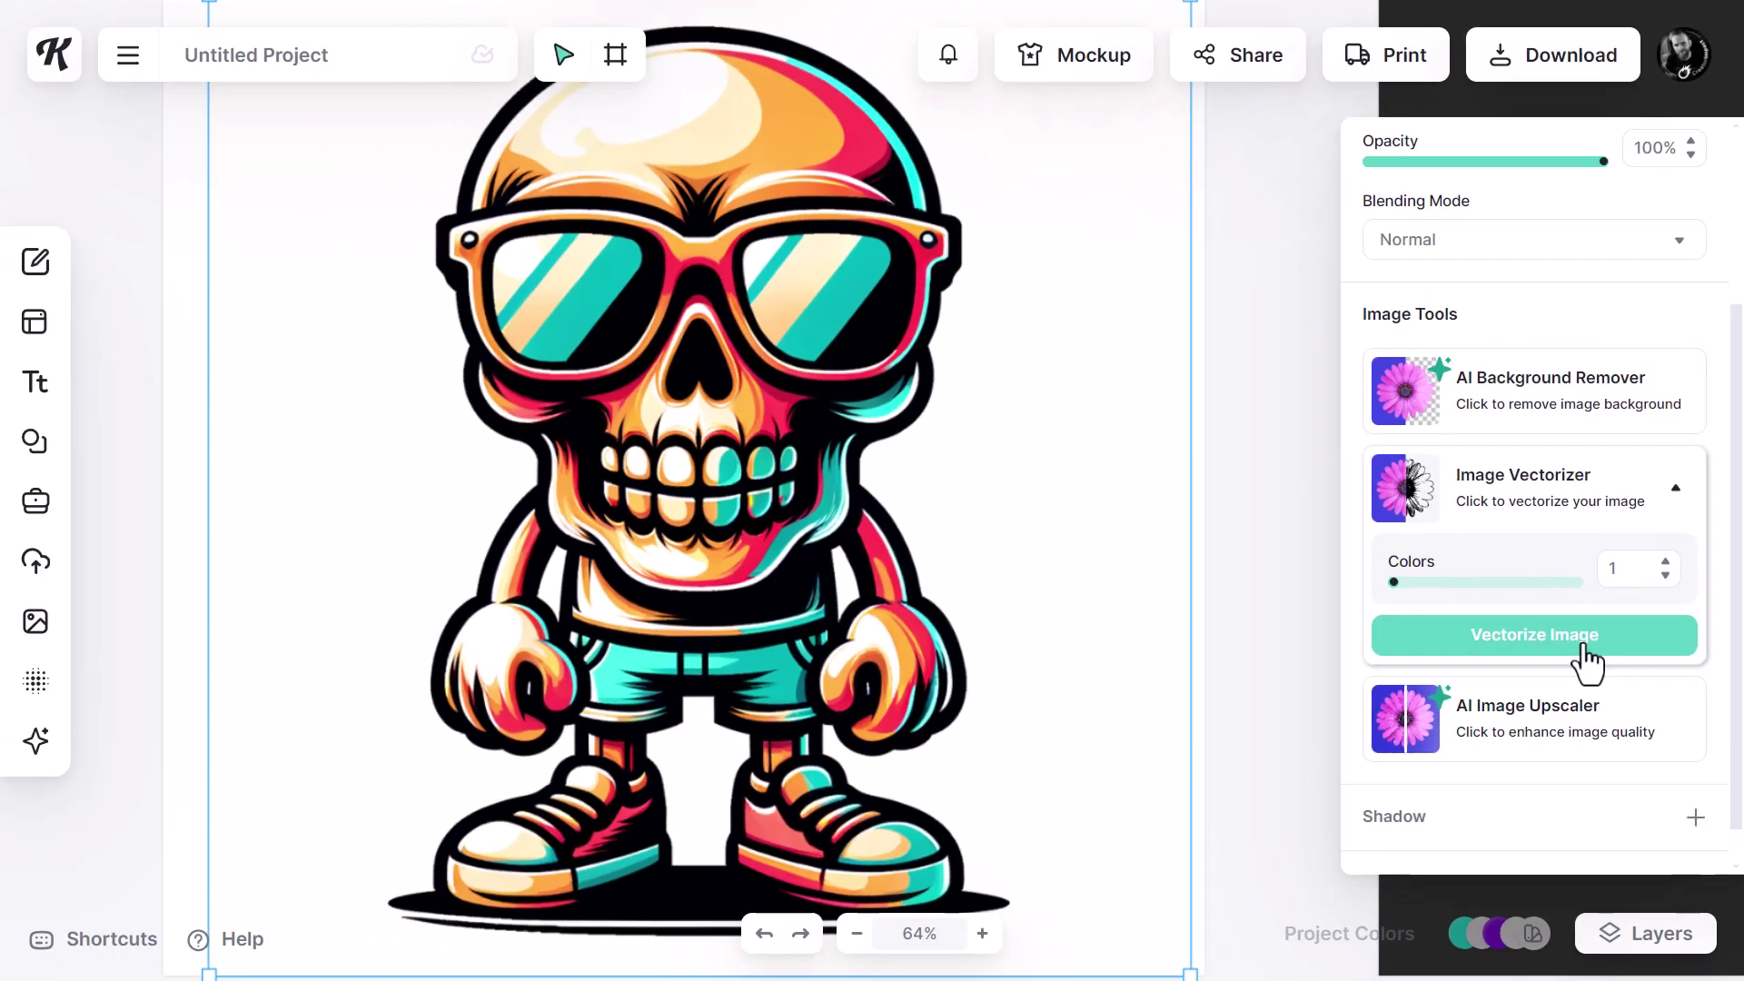
{"action": "left_click", "coordinate": [1585, 641]}
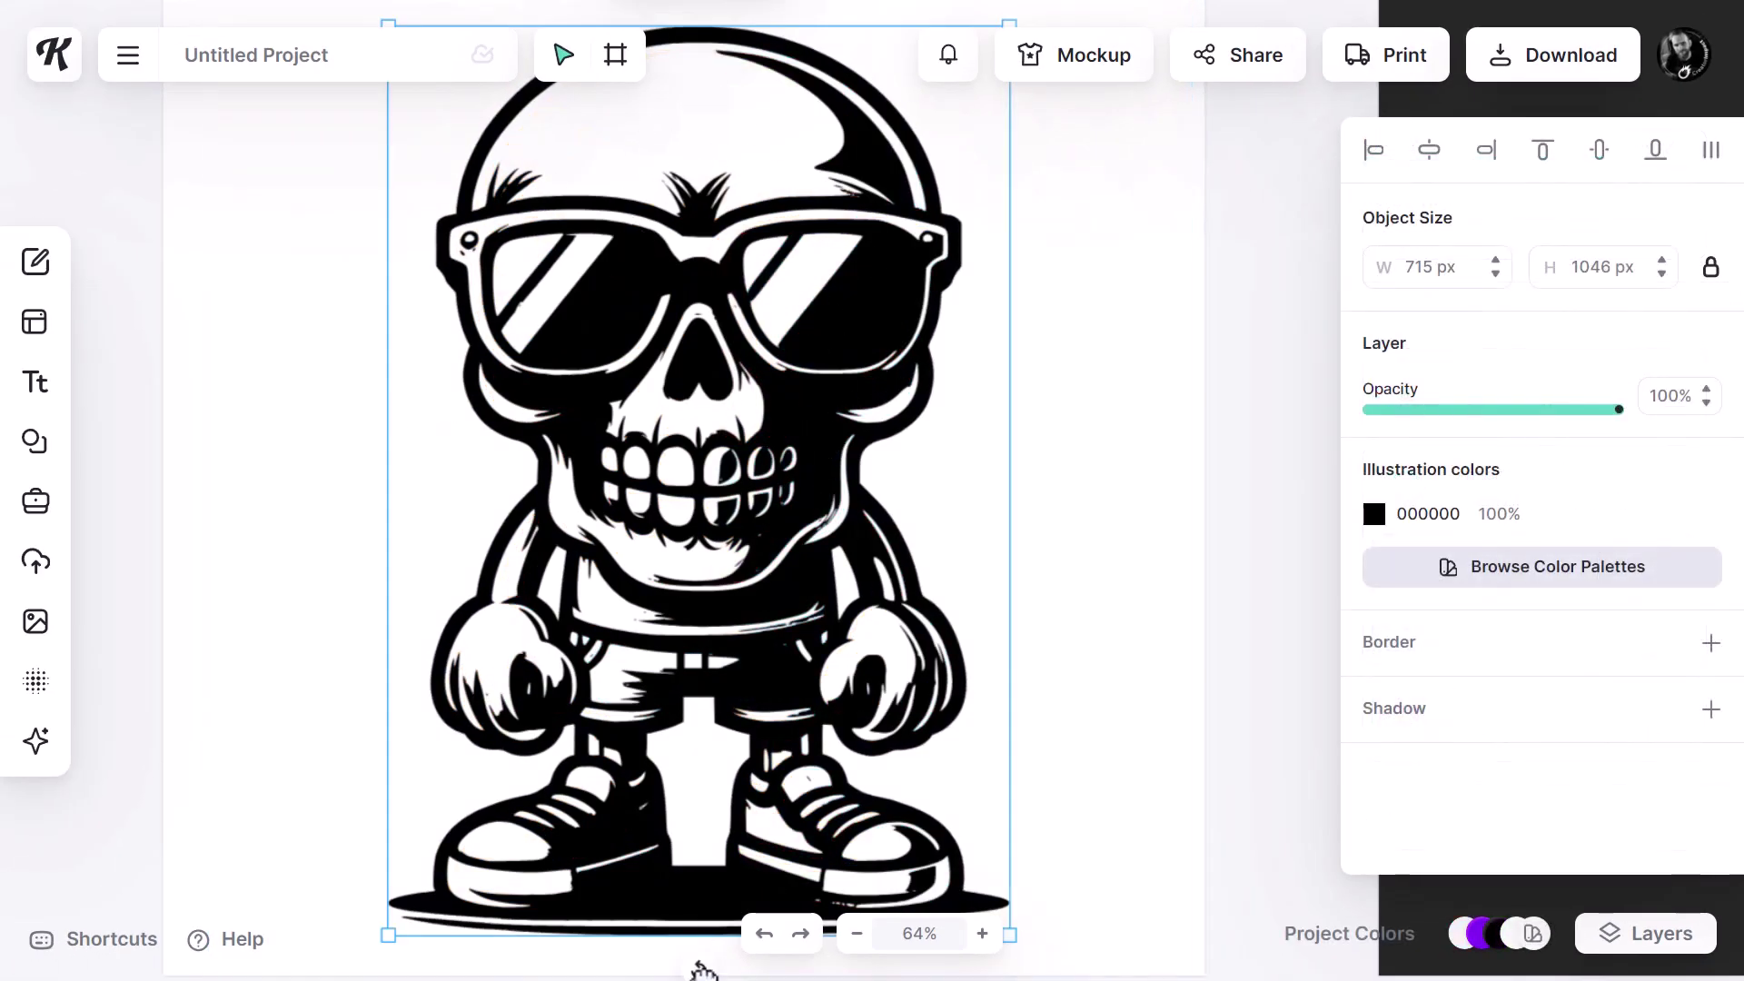
Undo the one-colour result and re-vectorize the skull with 16 colours.
{"action": "left_click", "coordinate": [764, 935]}
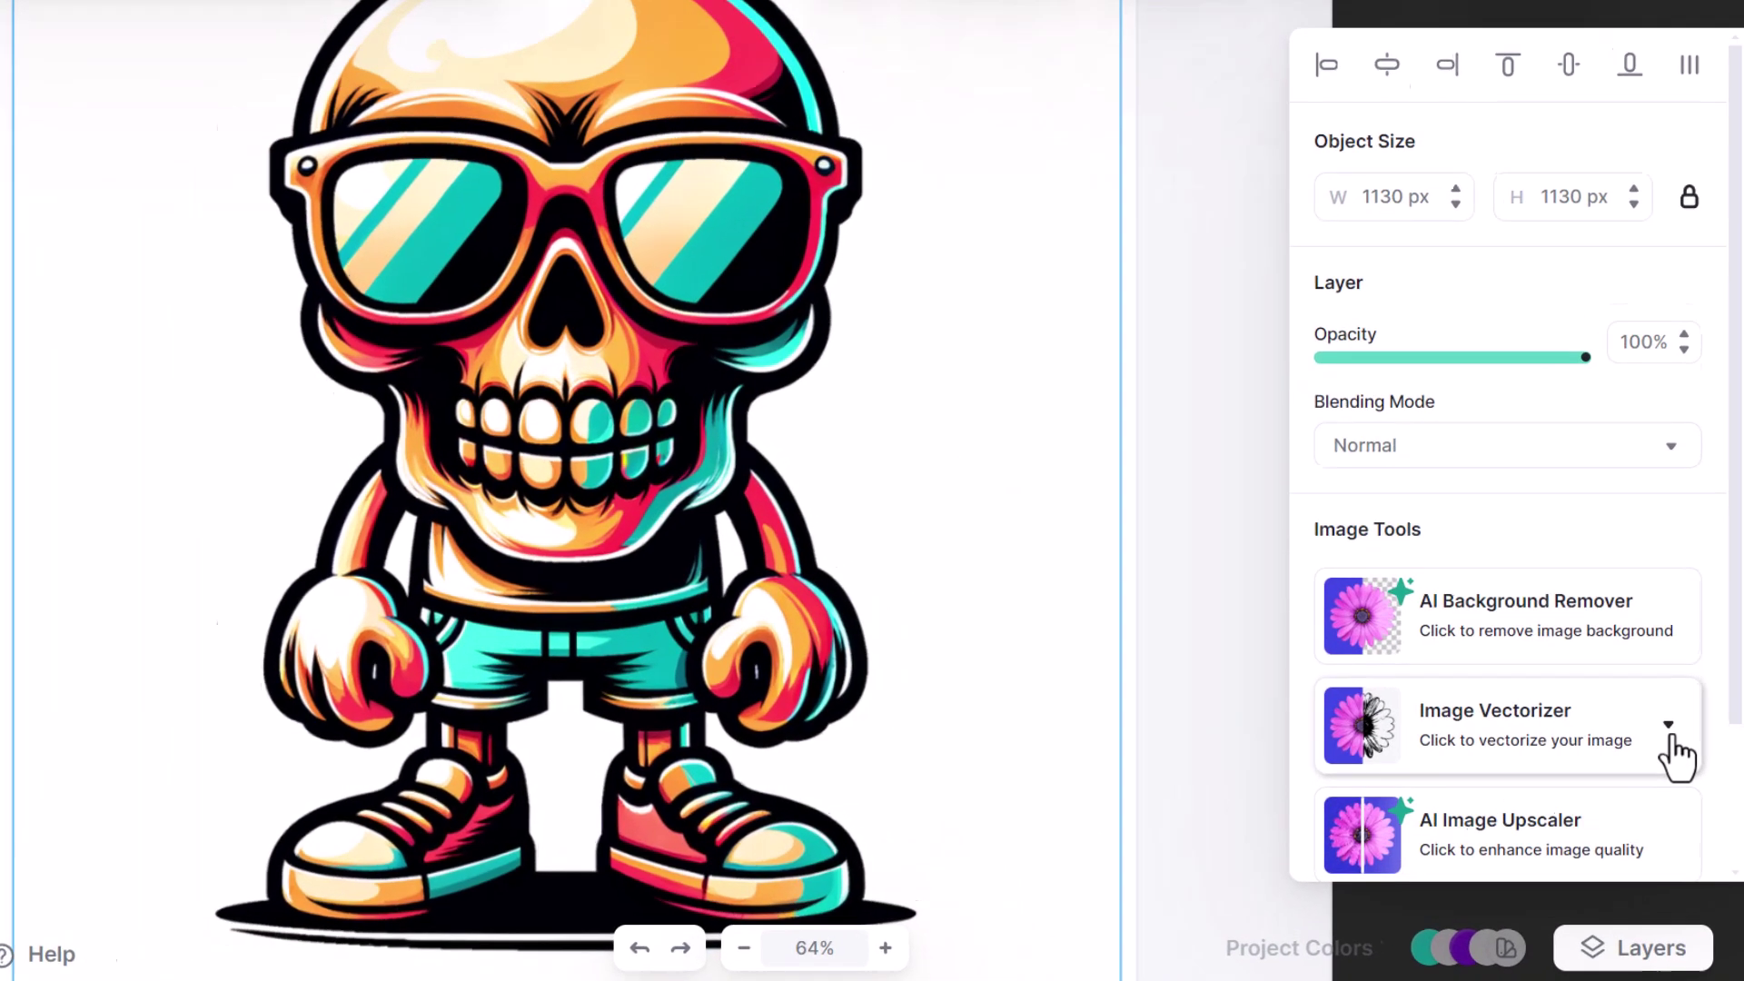
{"action": "left_click", "coordinate": [1671, 738]}
{"action": "left_click_drag", "start_coordinate": [1352, 832], "coordinate": [1440, 828]}
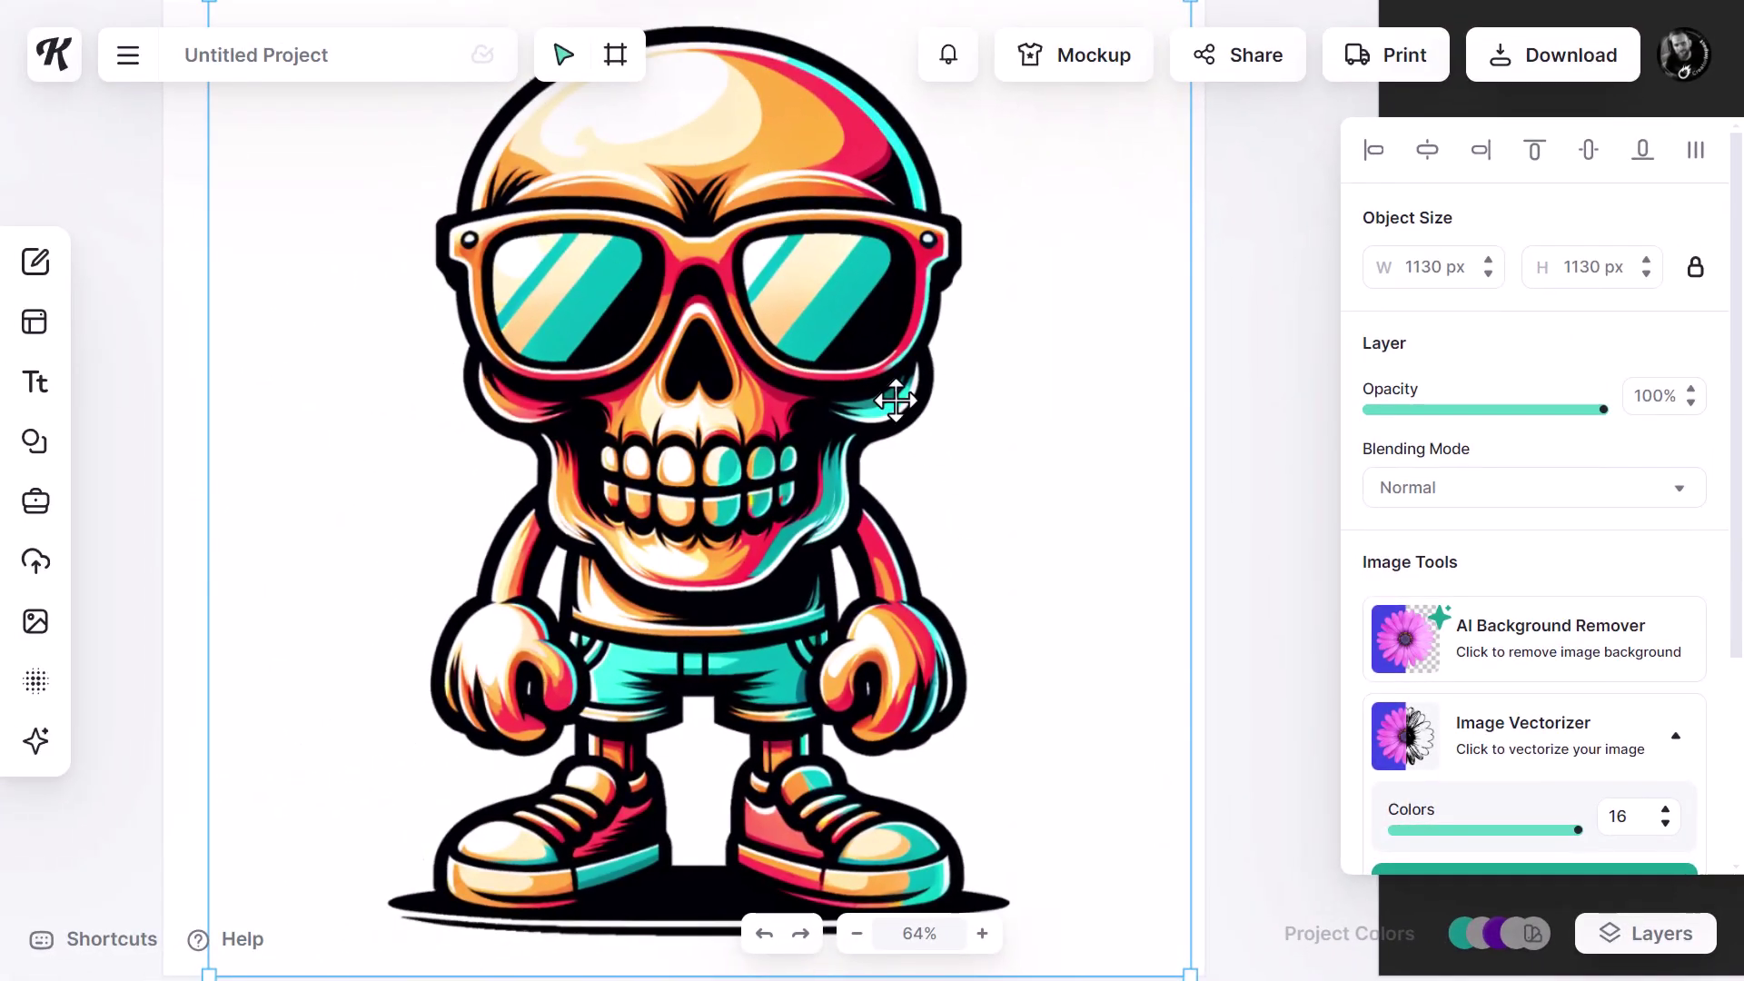
{"action": "scroll", "coordinate": [1616, 669], "scroll_direction": "down", "scroll_amount": 2}
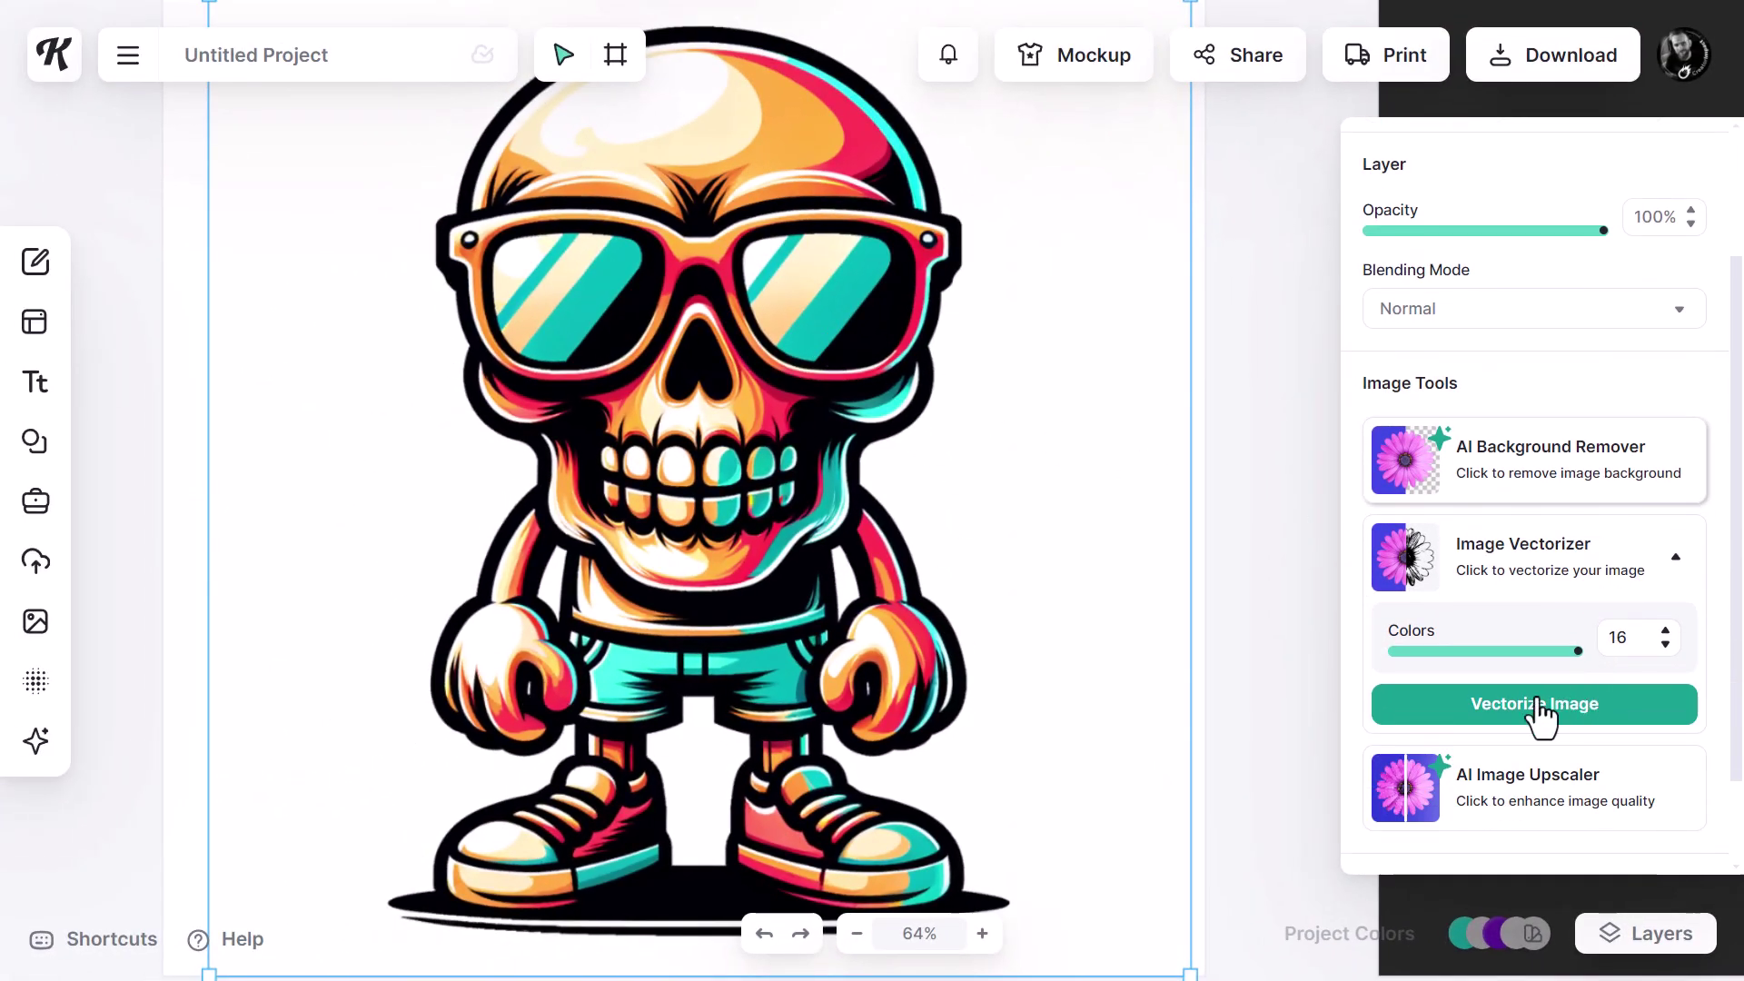
{"action": "left_click", "coordinate": [1557, 704]}
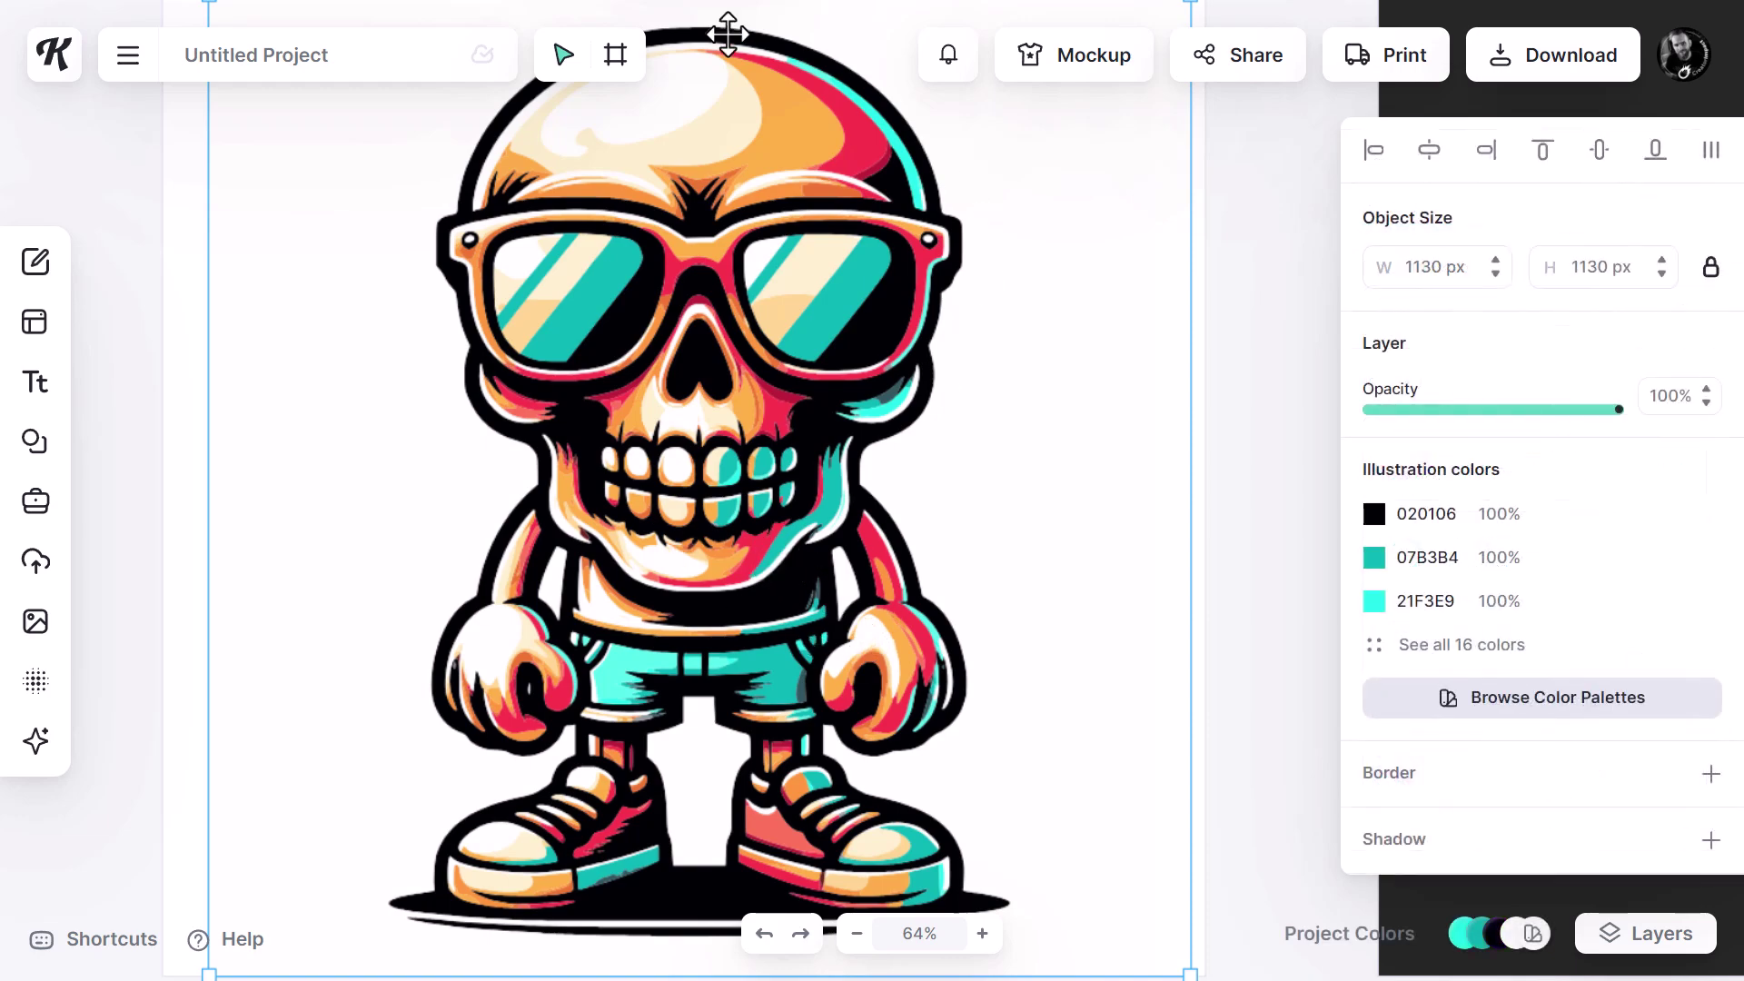
{"action": "scroll", "coordinate": [724, 474], "scroll_direction": "up", "scroll_amount": 10}
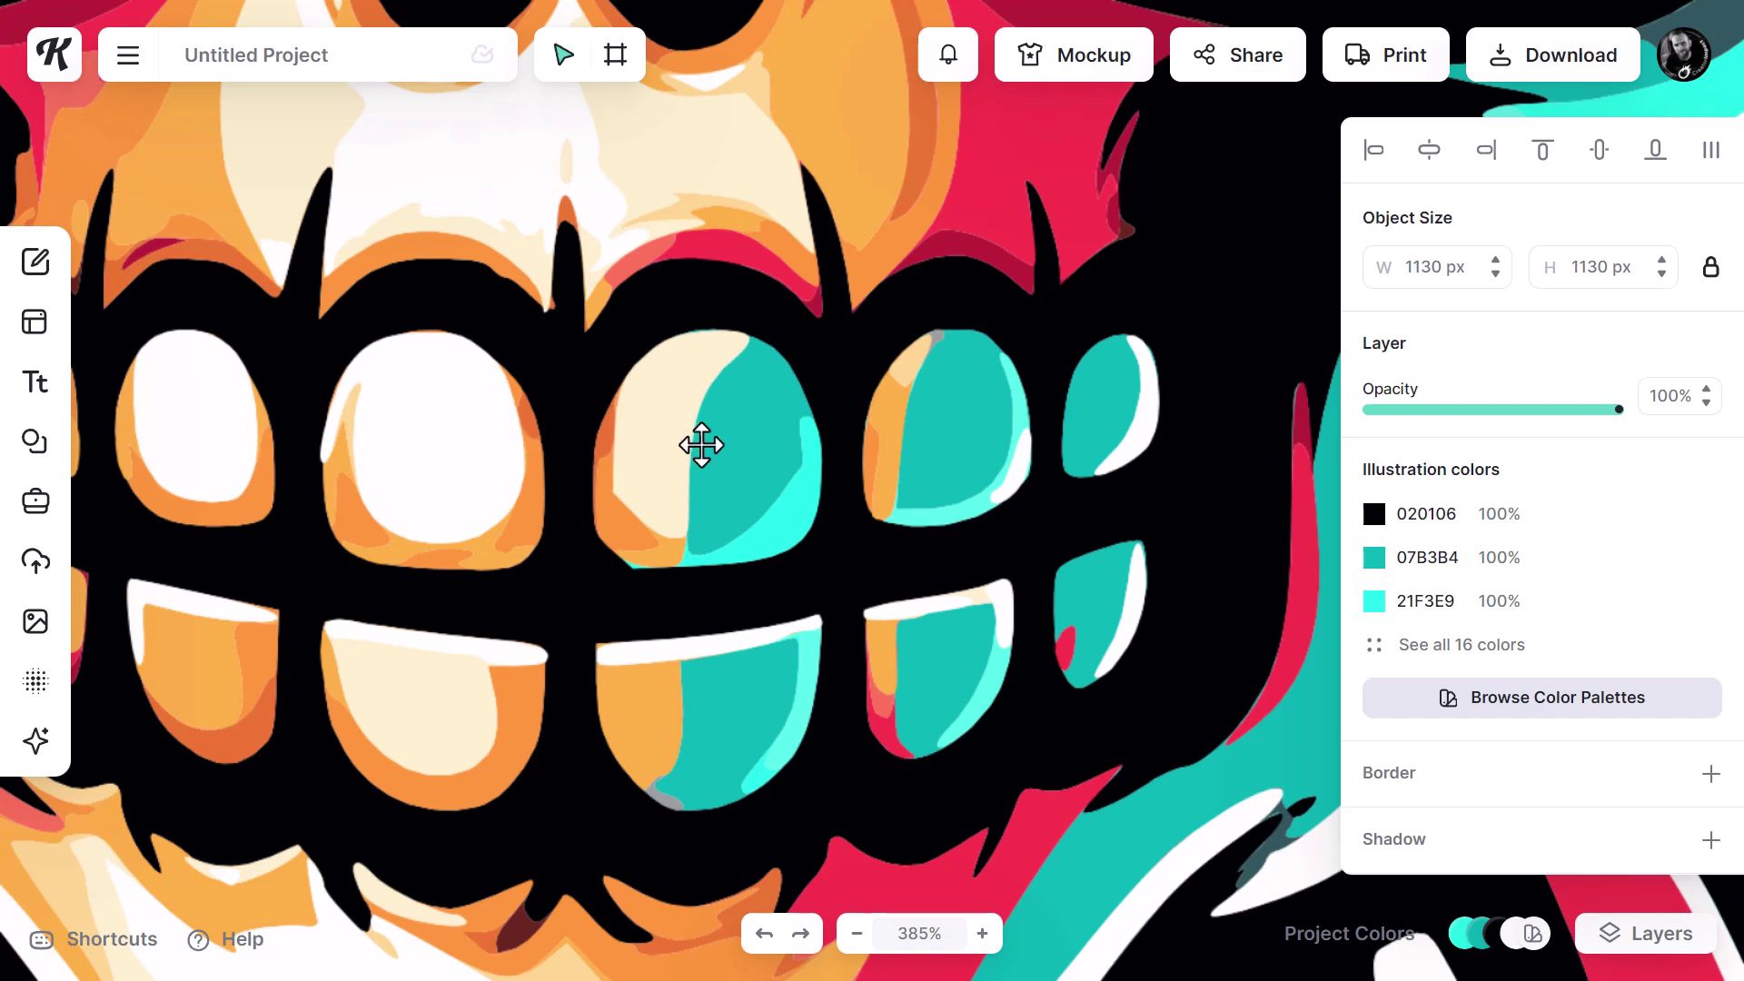
{"action": "scroll", "coordinate": [701, 445], "scroll_direction": "up", "scroll_amount": 7}
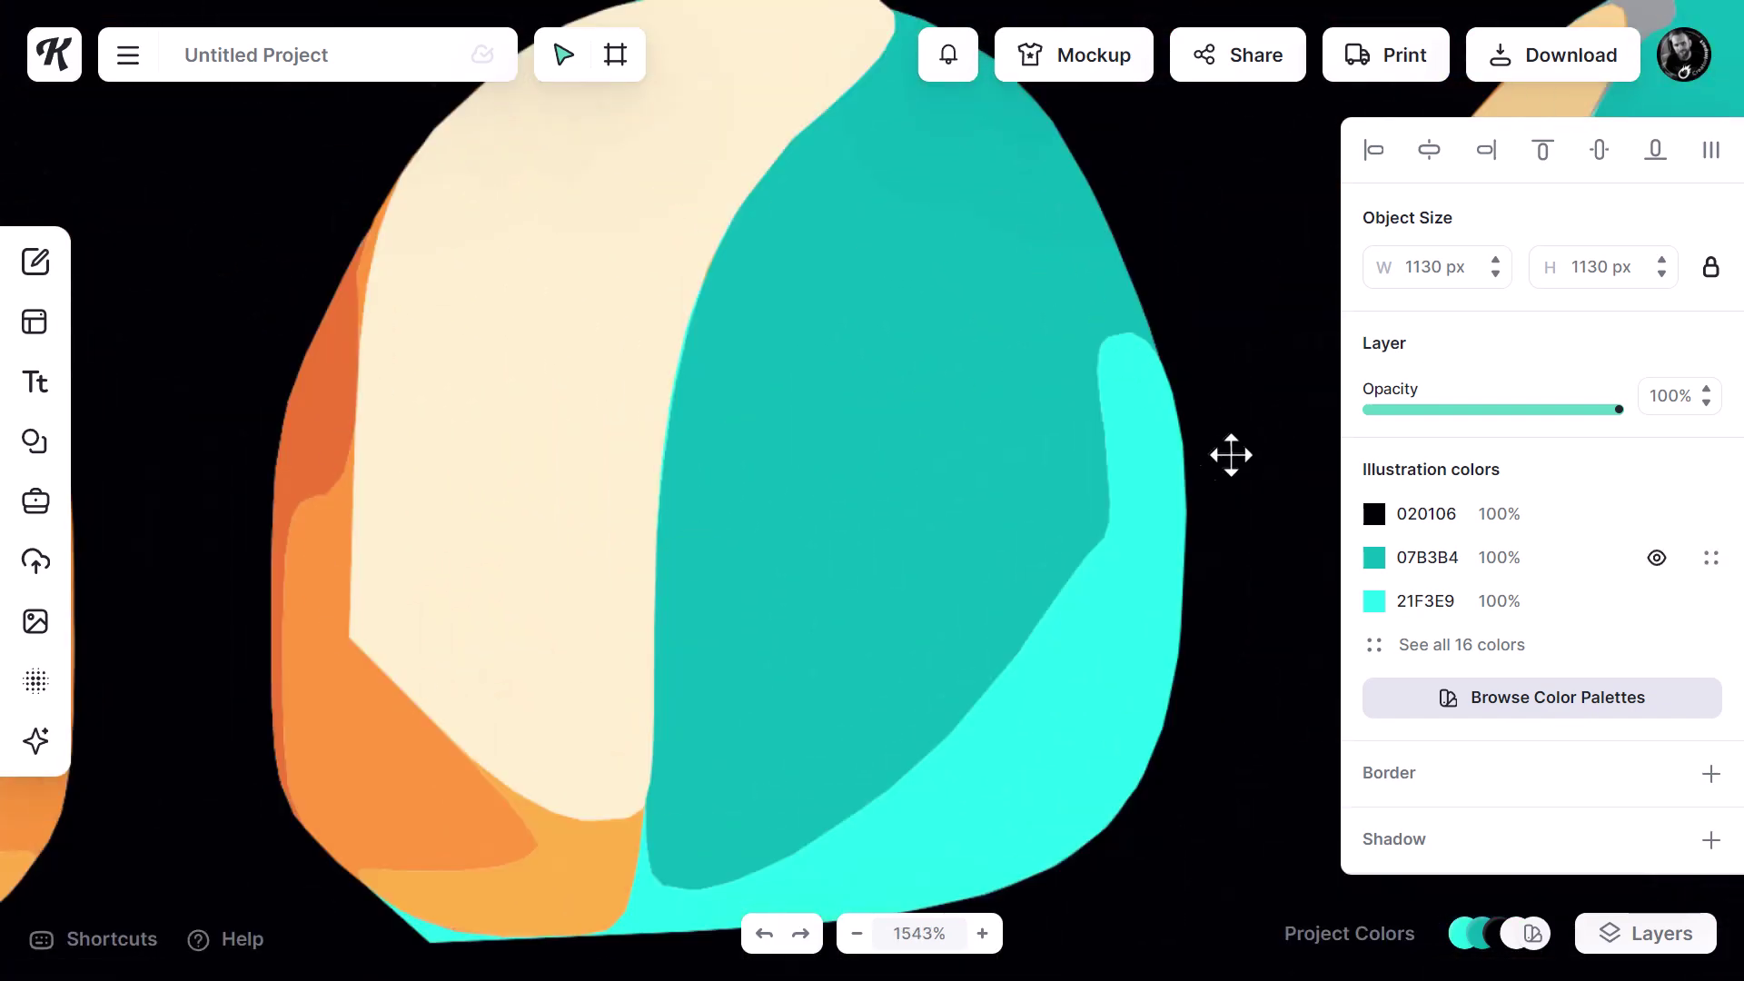
{"action": "scroll", "coordinate": [720, 390], "scroll_direction": "down", "scroll_amount": 15}
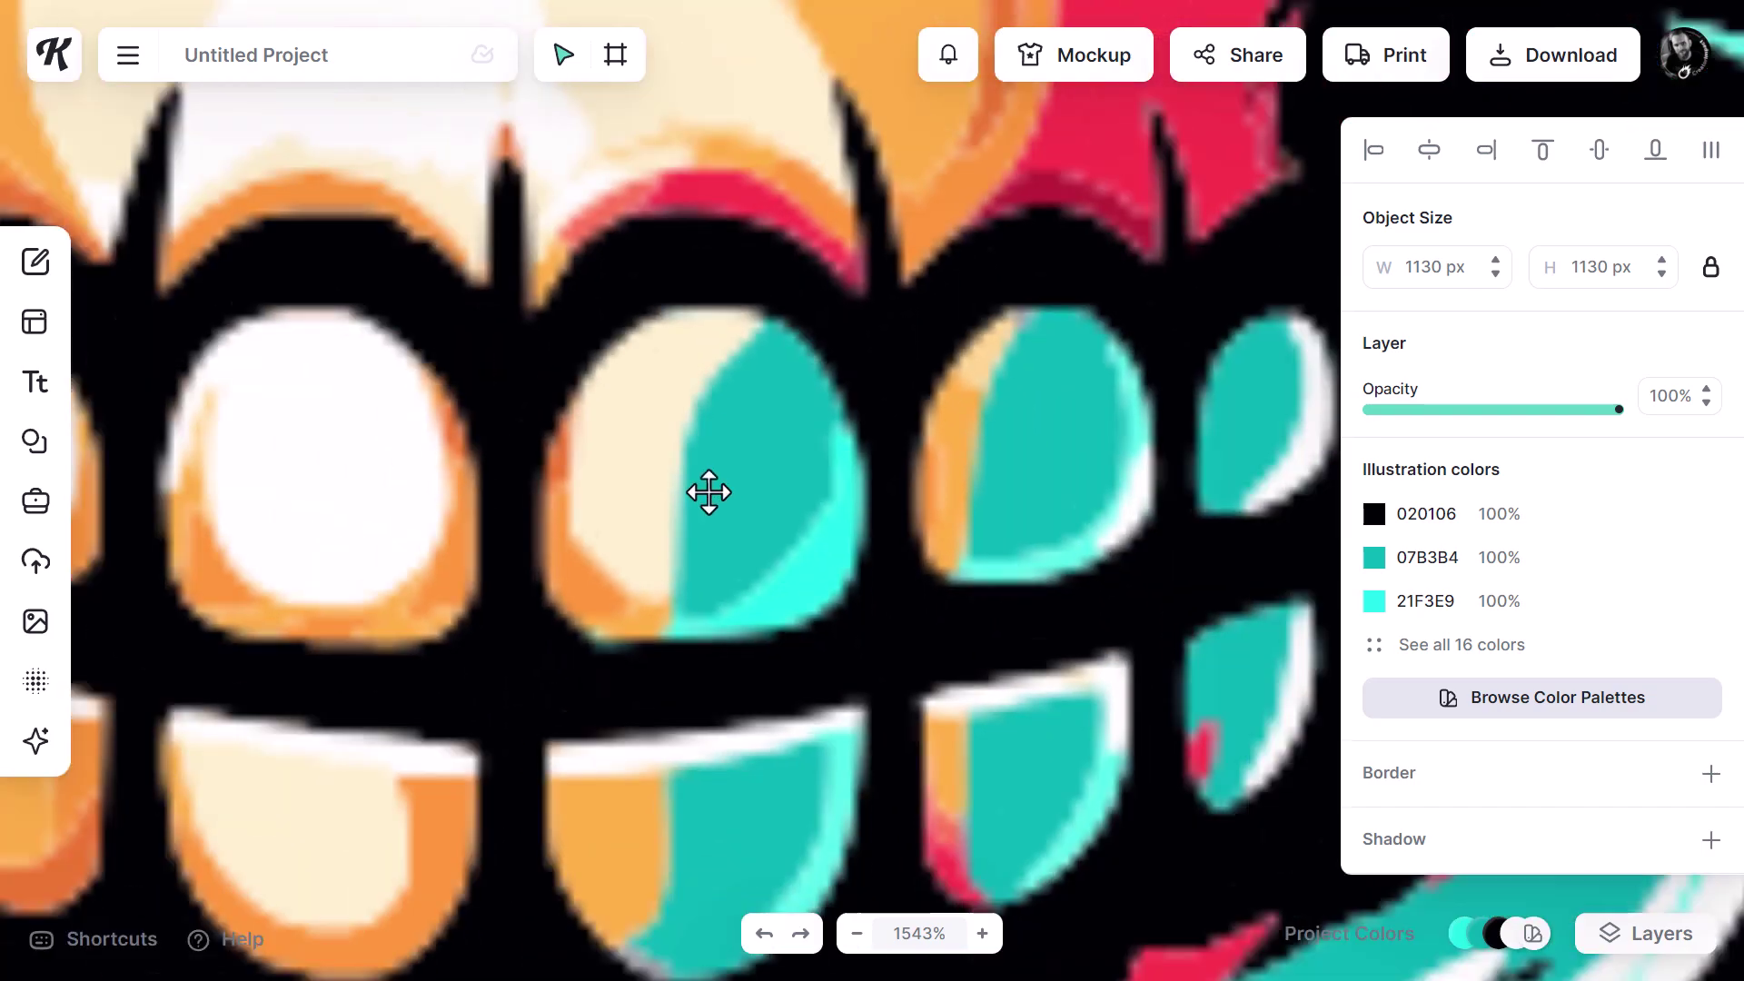
{"action": "left_click", "coordinate": [1120, 288]}
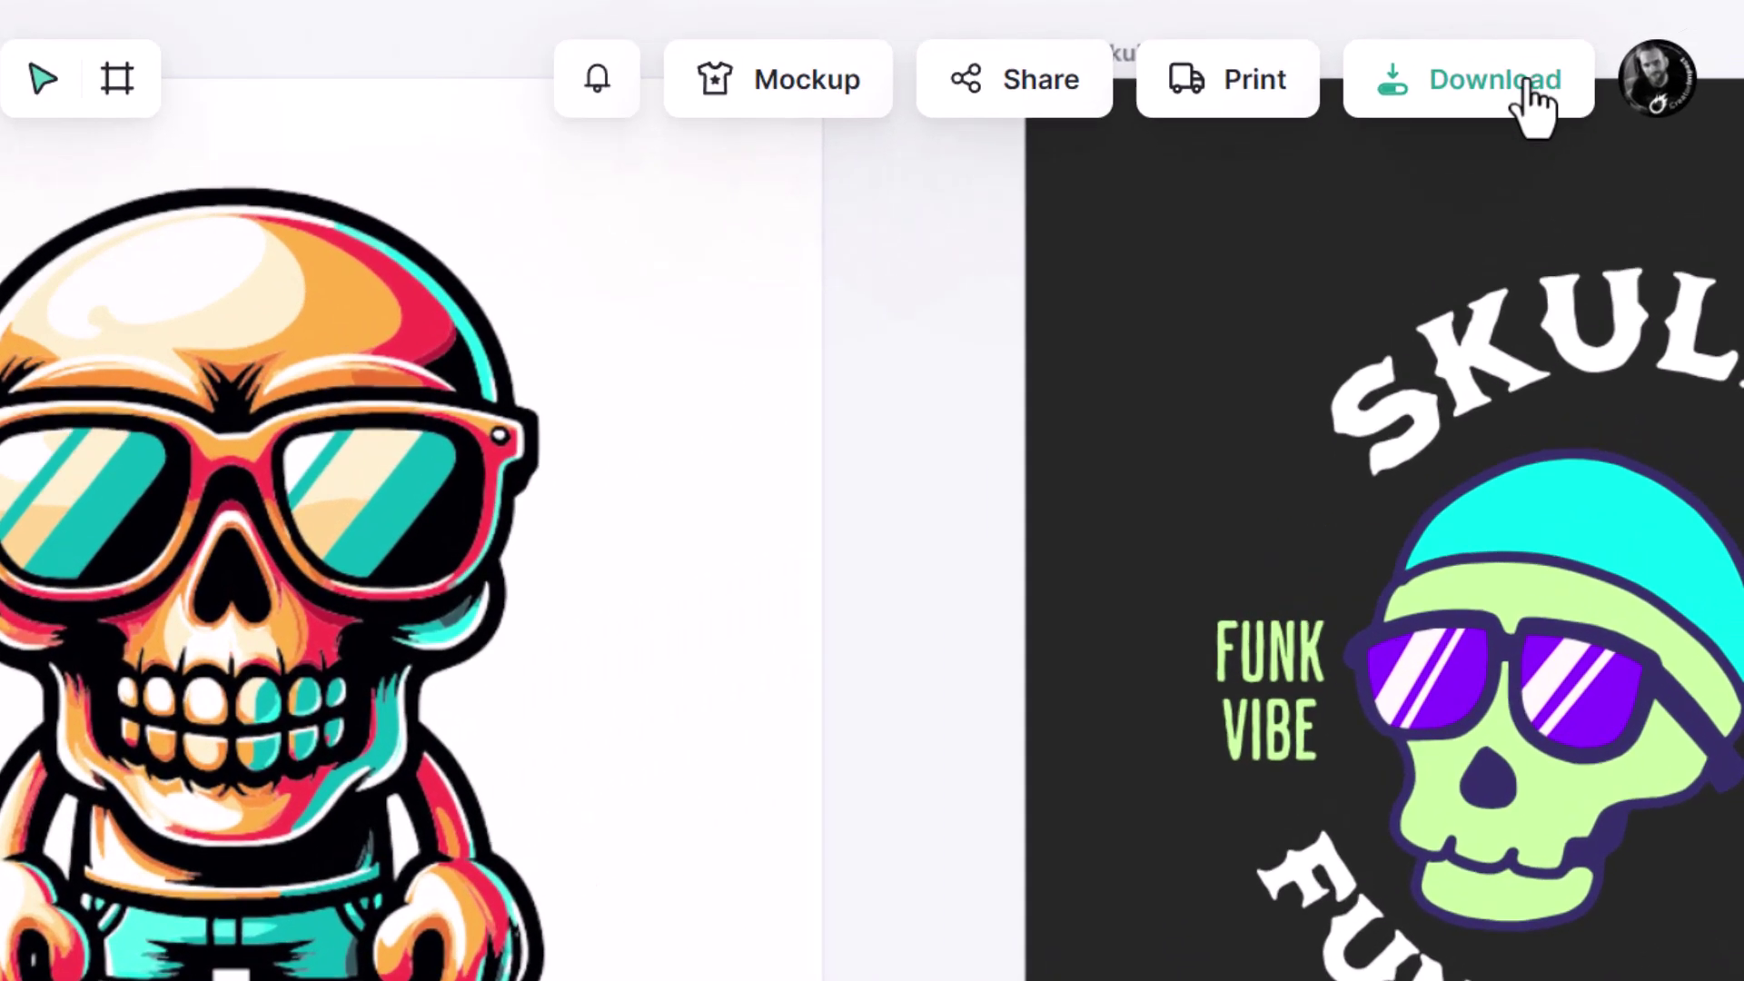
Download the design as one combined PDF at 1200 × 1200 px with the background removed.
{"action": "left_click", "coordinate": [1589, 58]}
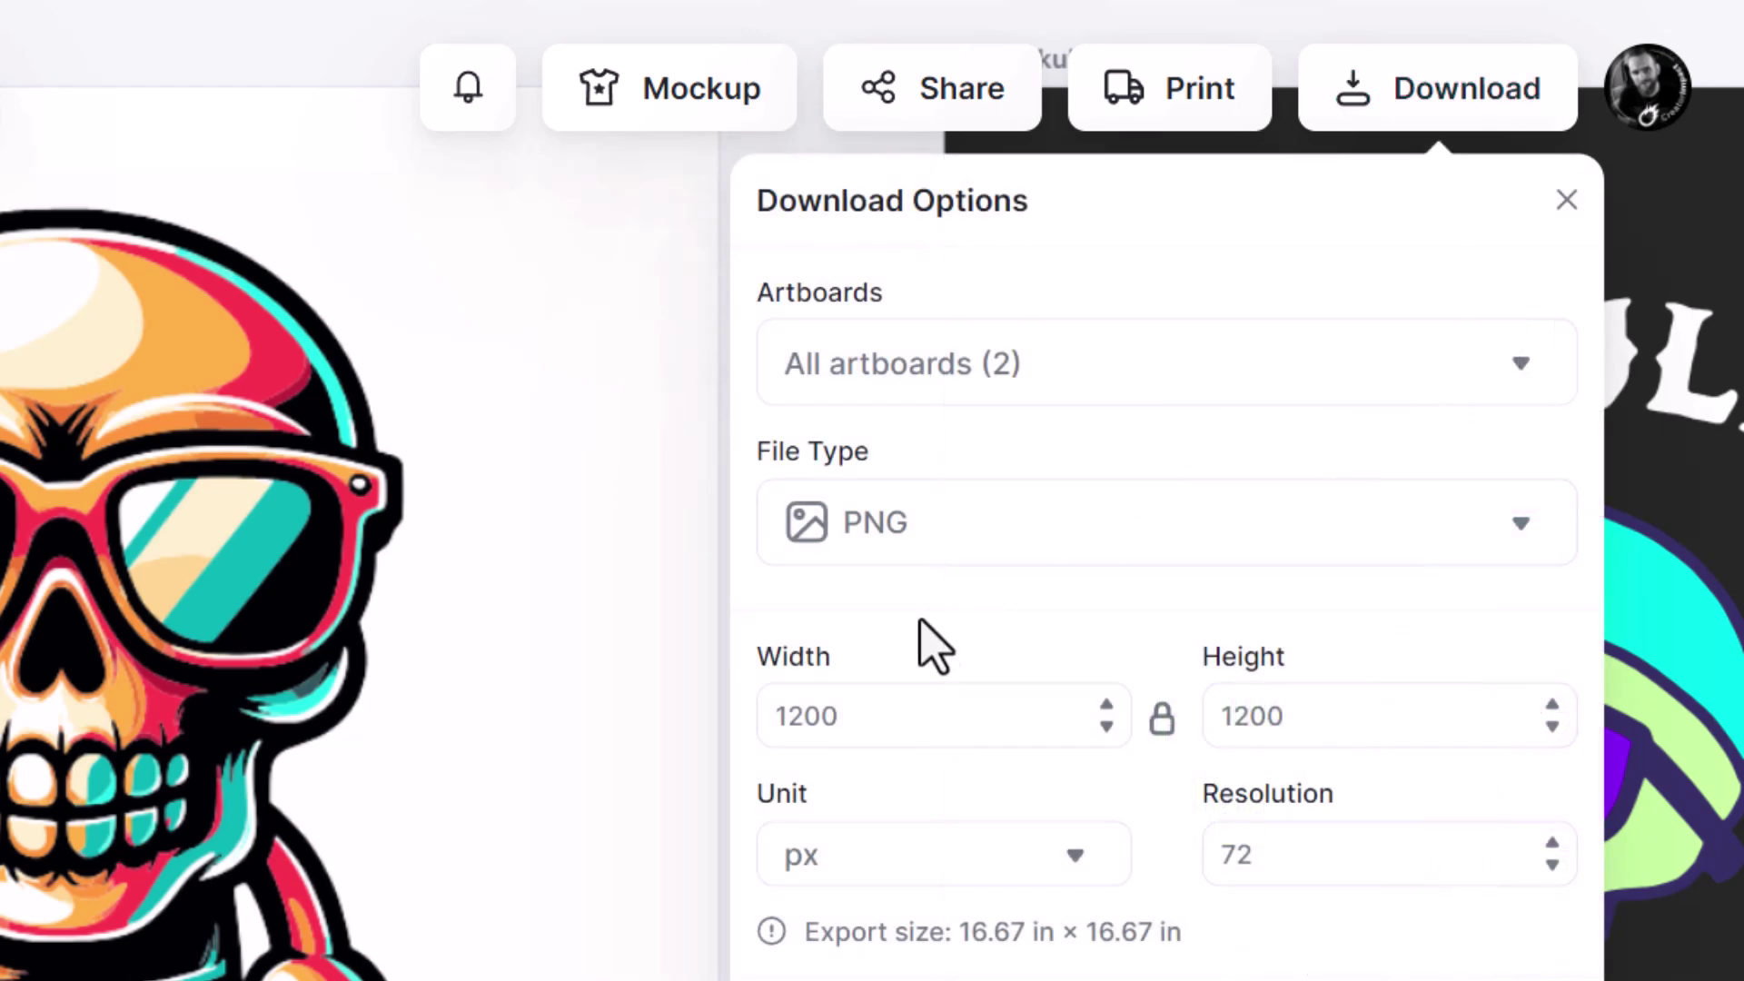
{"action": "left_click", "coordinate": [908, 545]}
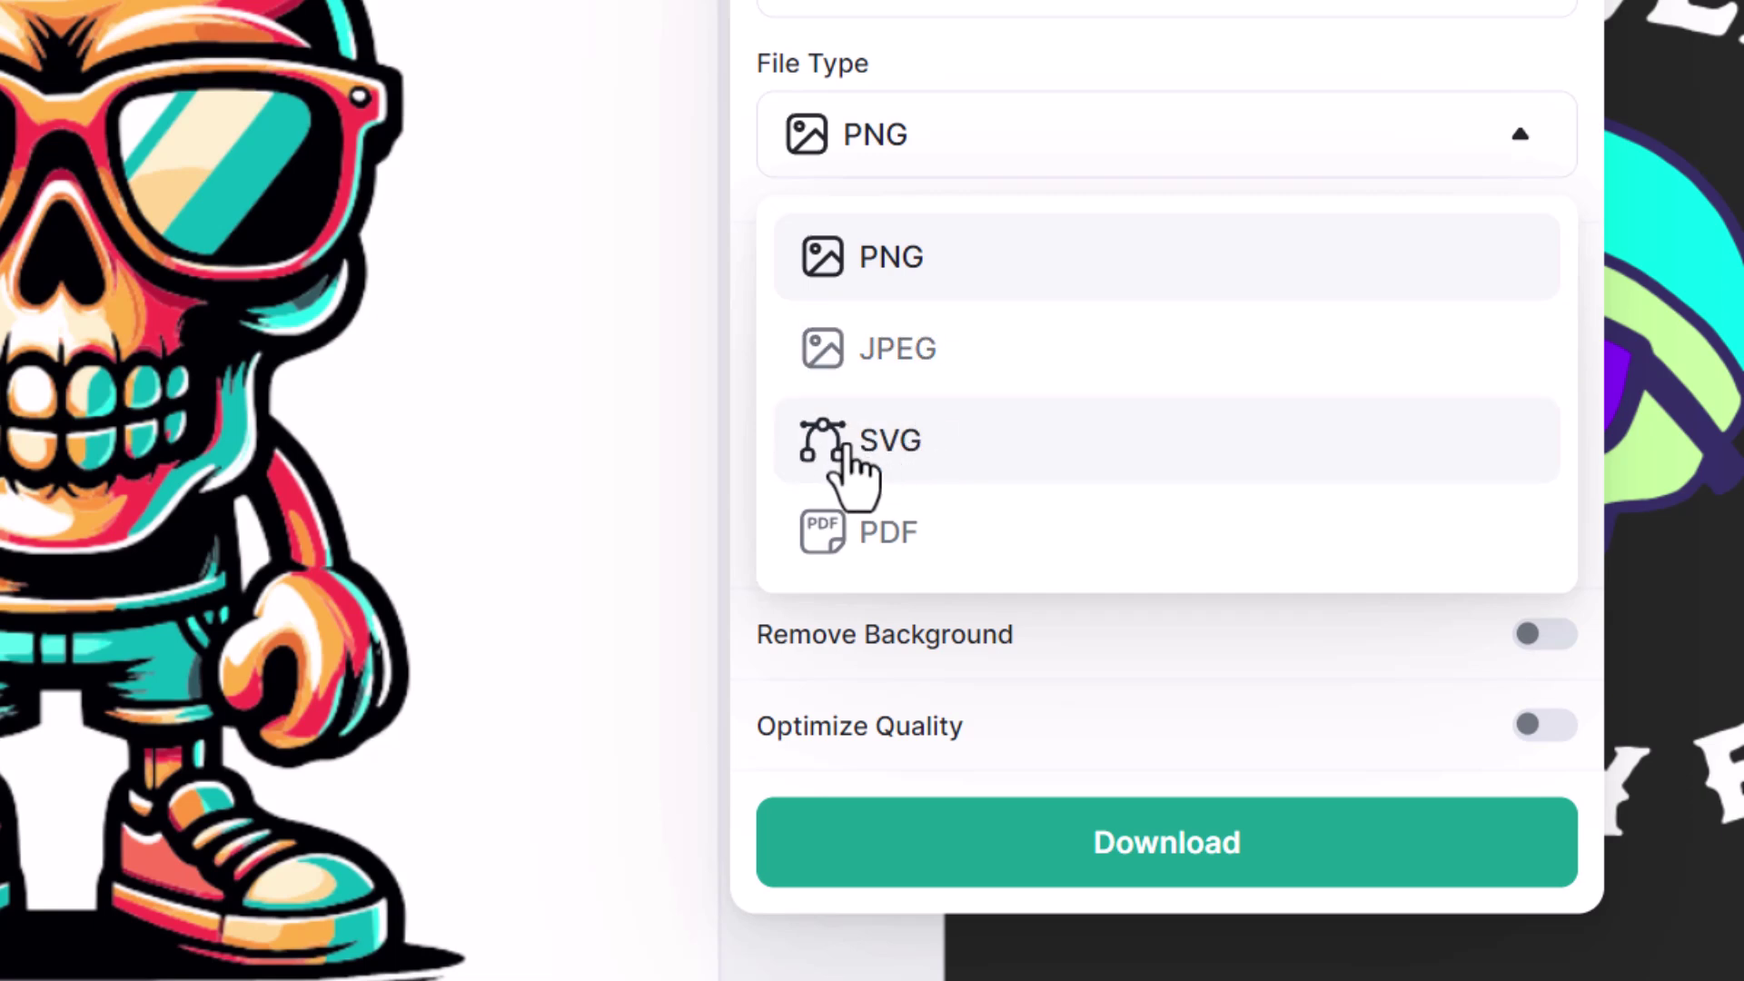
{"action": "left_click", "coordinate": [899, 552]}
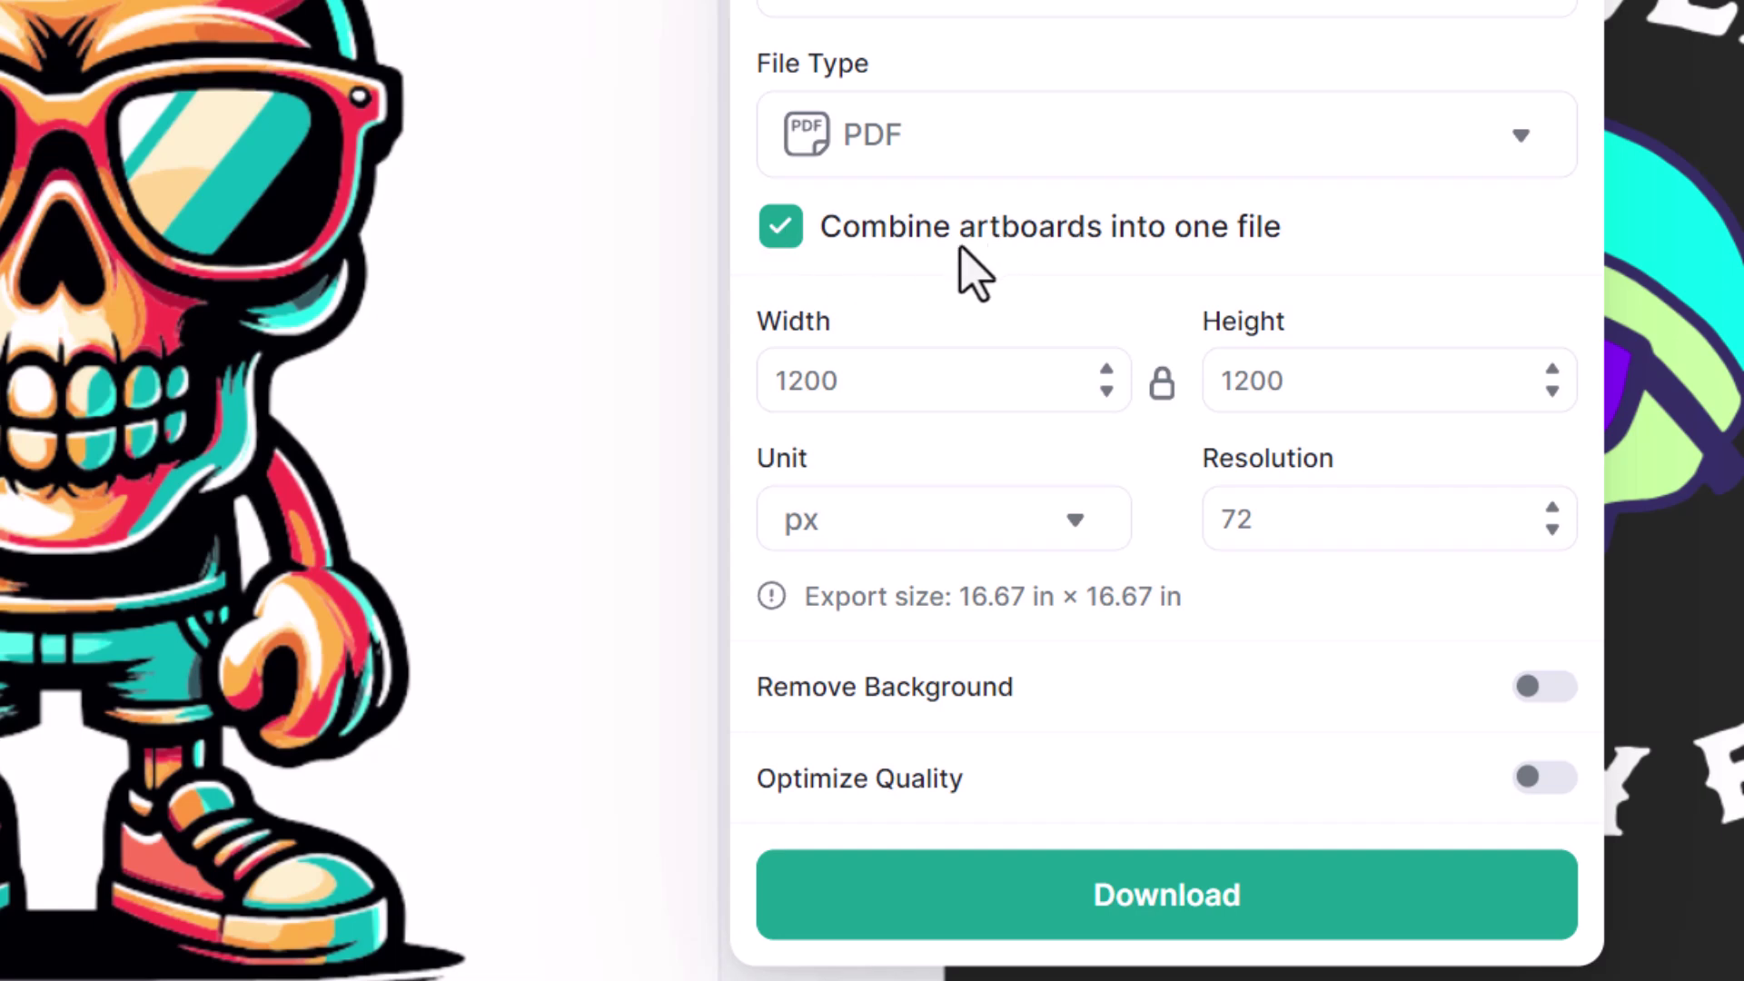
{"action": "left_click", "coordinate": [1554, 713]}
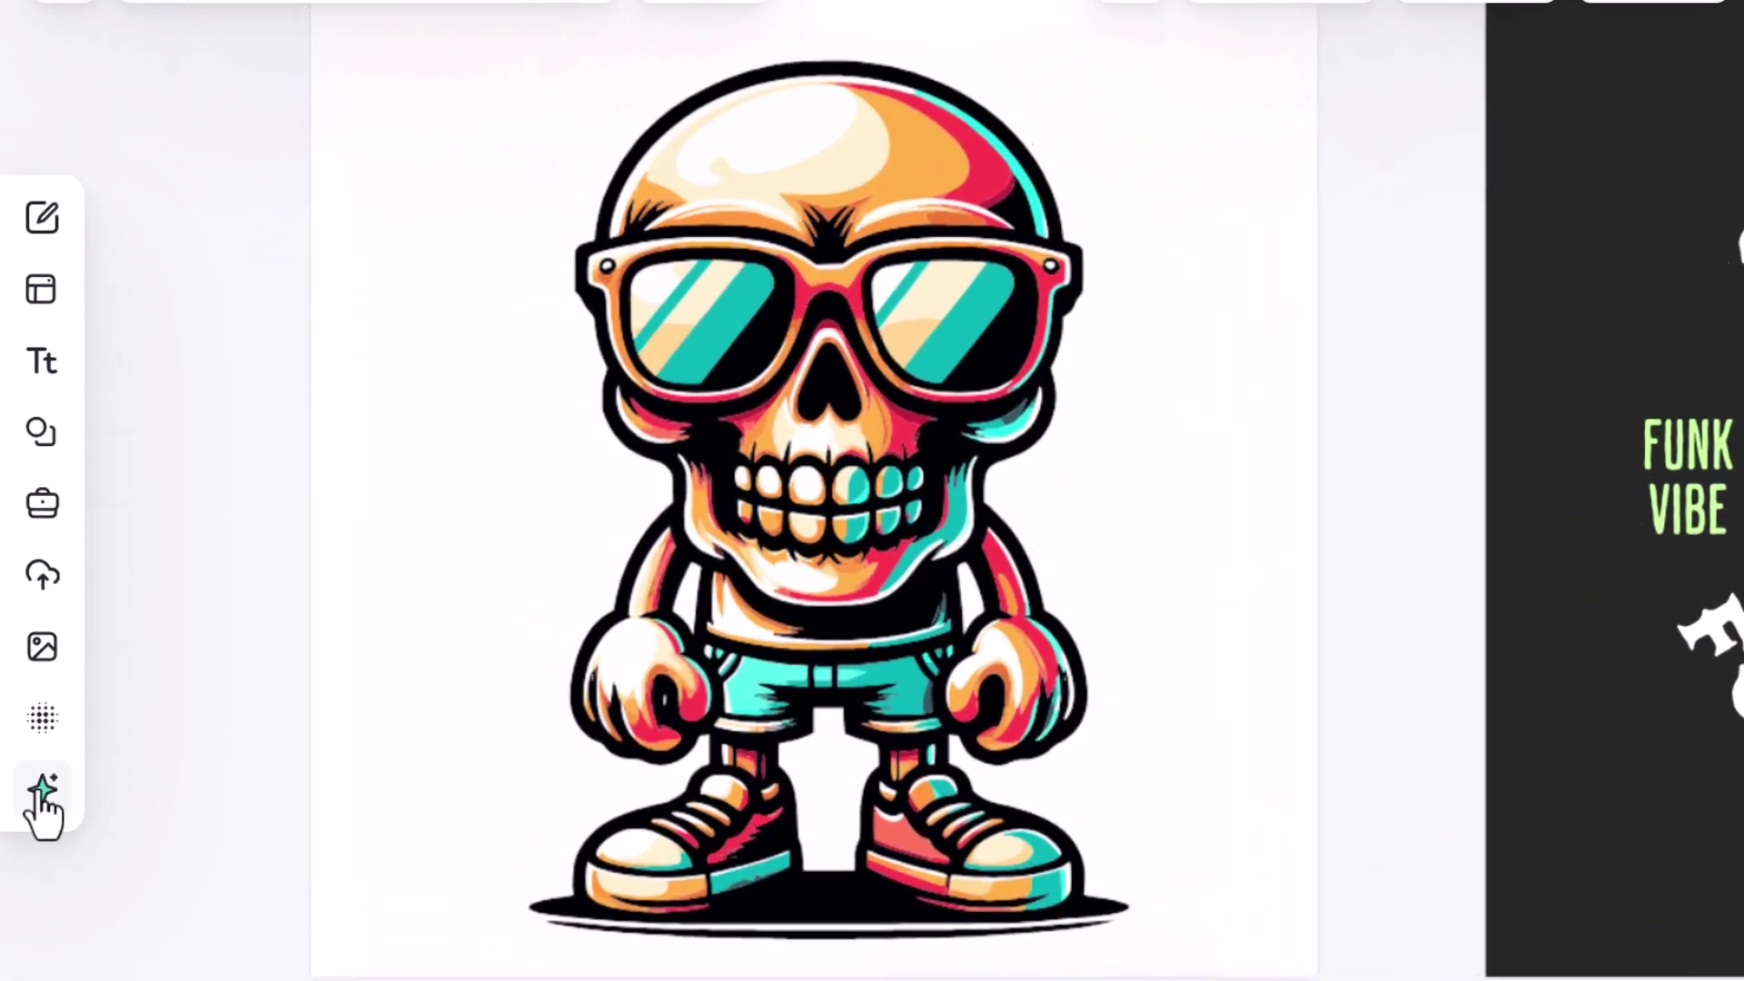
Open the AI Image Generator and browse all clipart styles, with Mascot still selected.
{"action": "mouse_move", "coordinate": [33, 750]}
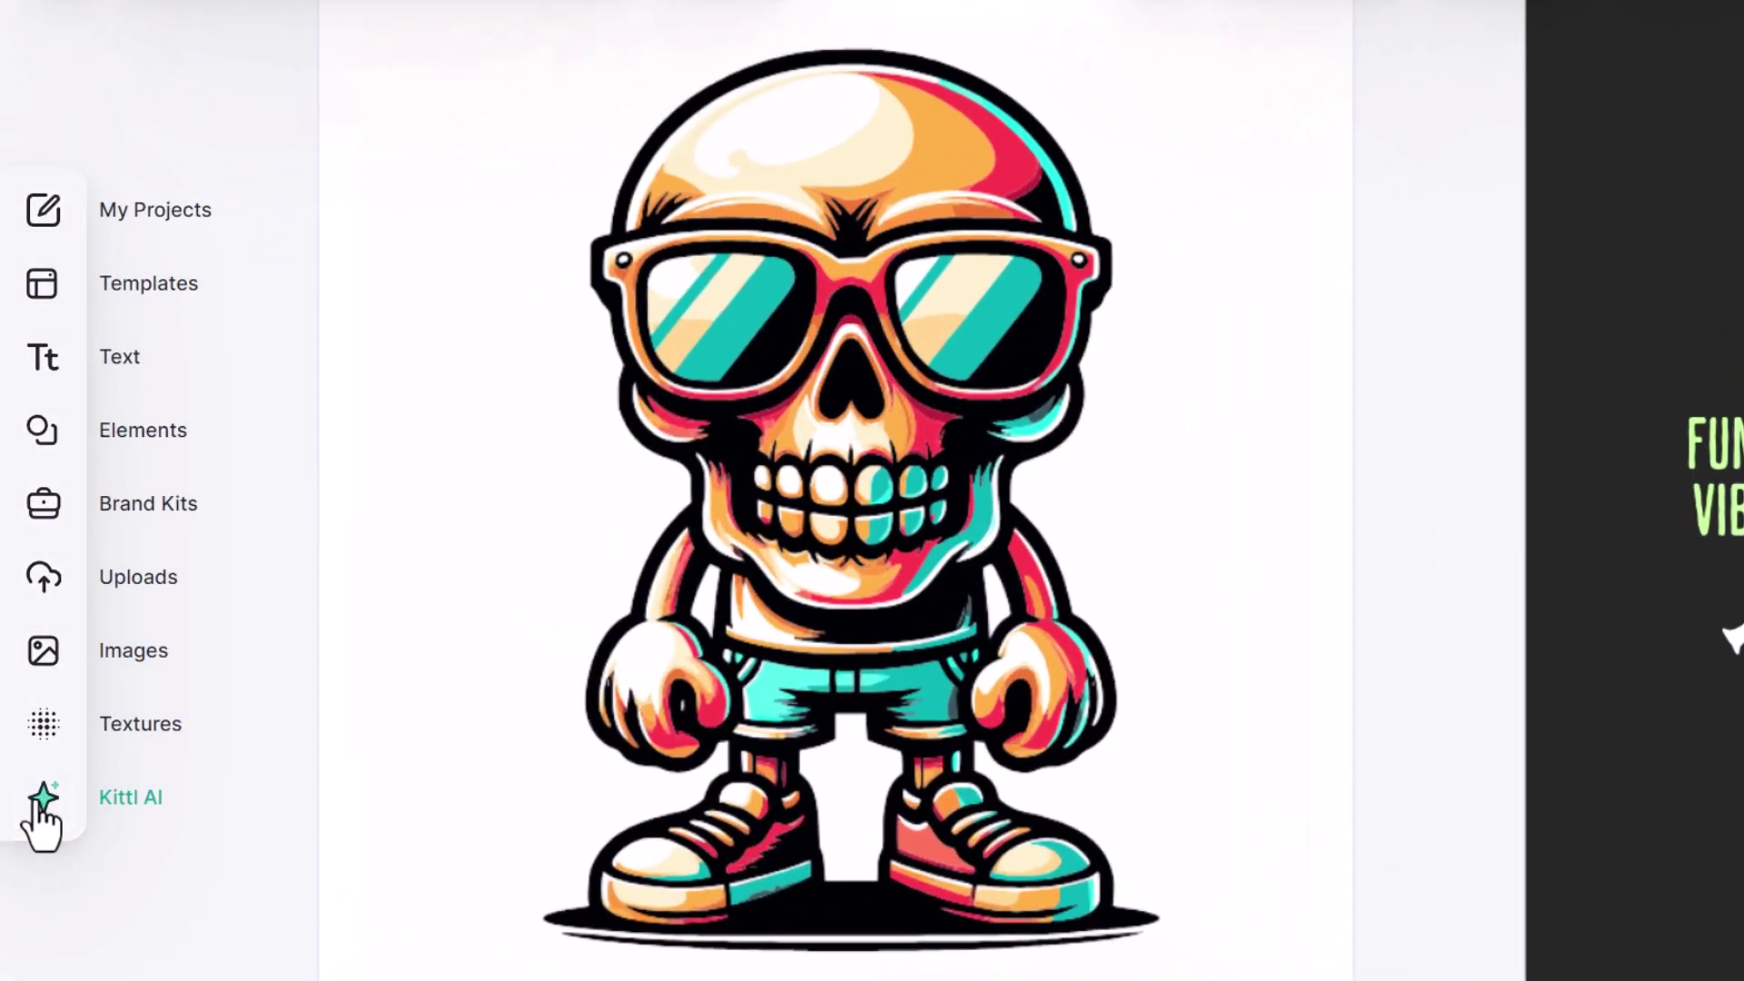
{"action": "left_click", "coordinate": [38, 803]}
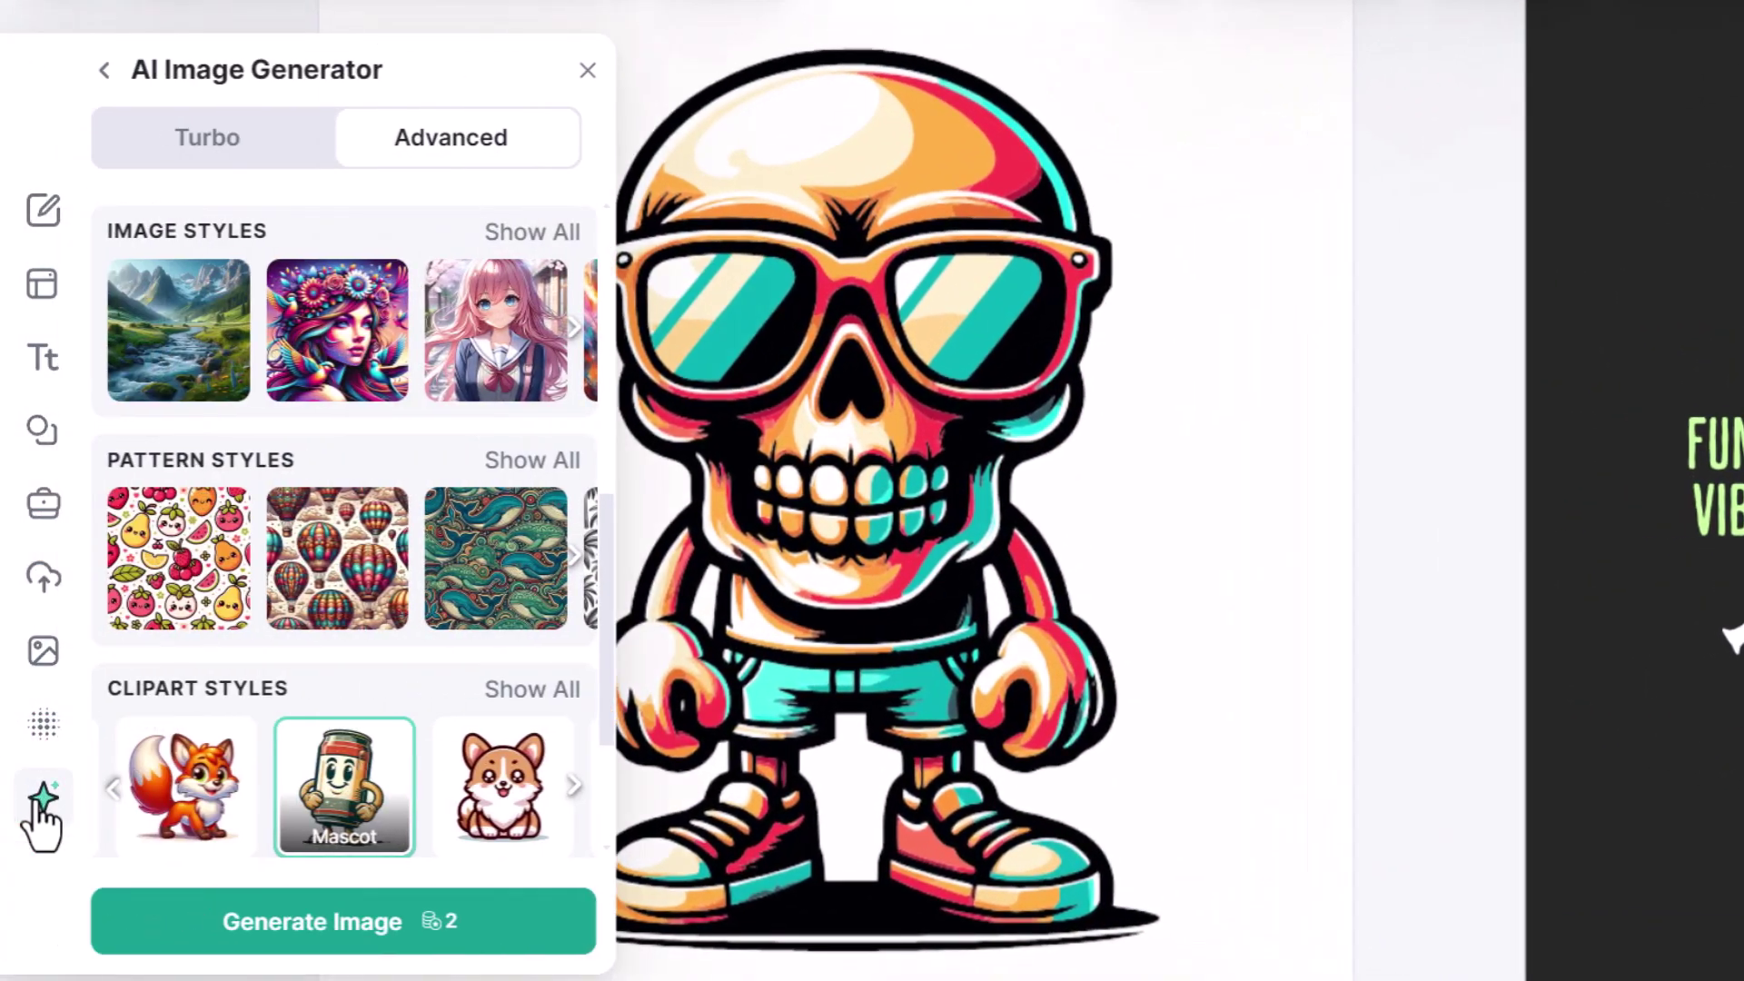
{"action": "left_click", "coordinate": [542, 709]}
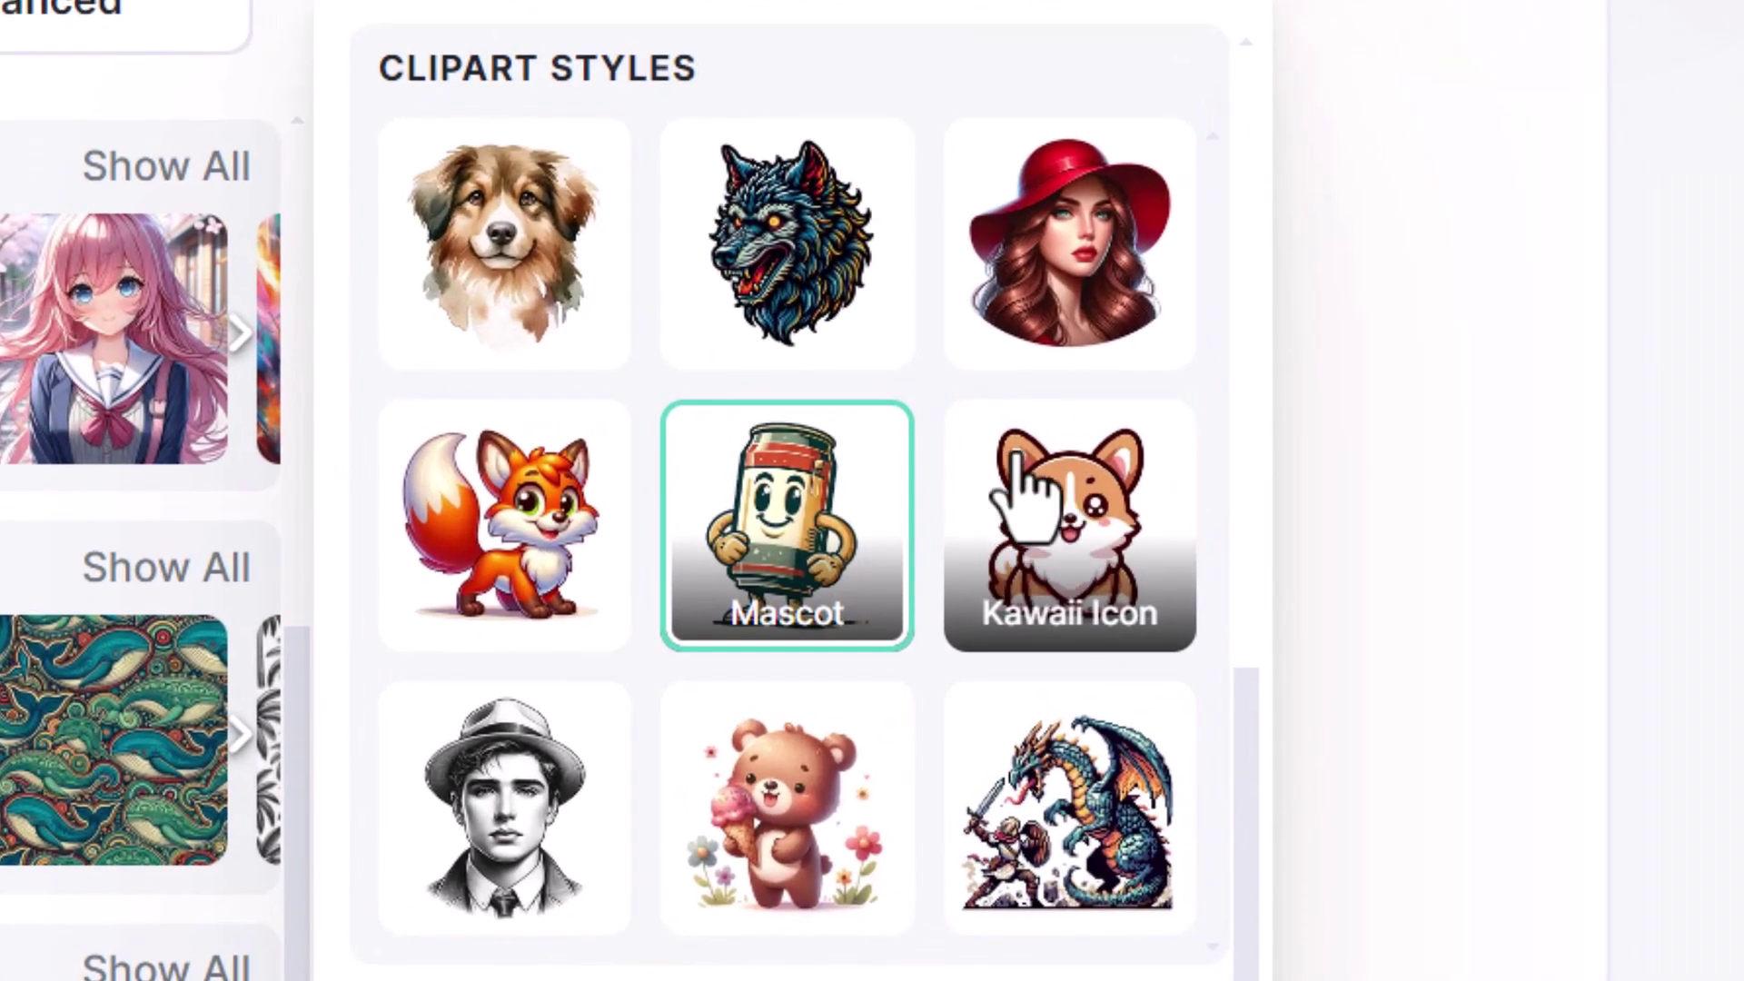
{"action": "scroll", "coordinate": [1026, 495], "scroll_direction": "up", "scroll_amount": 10}
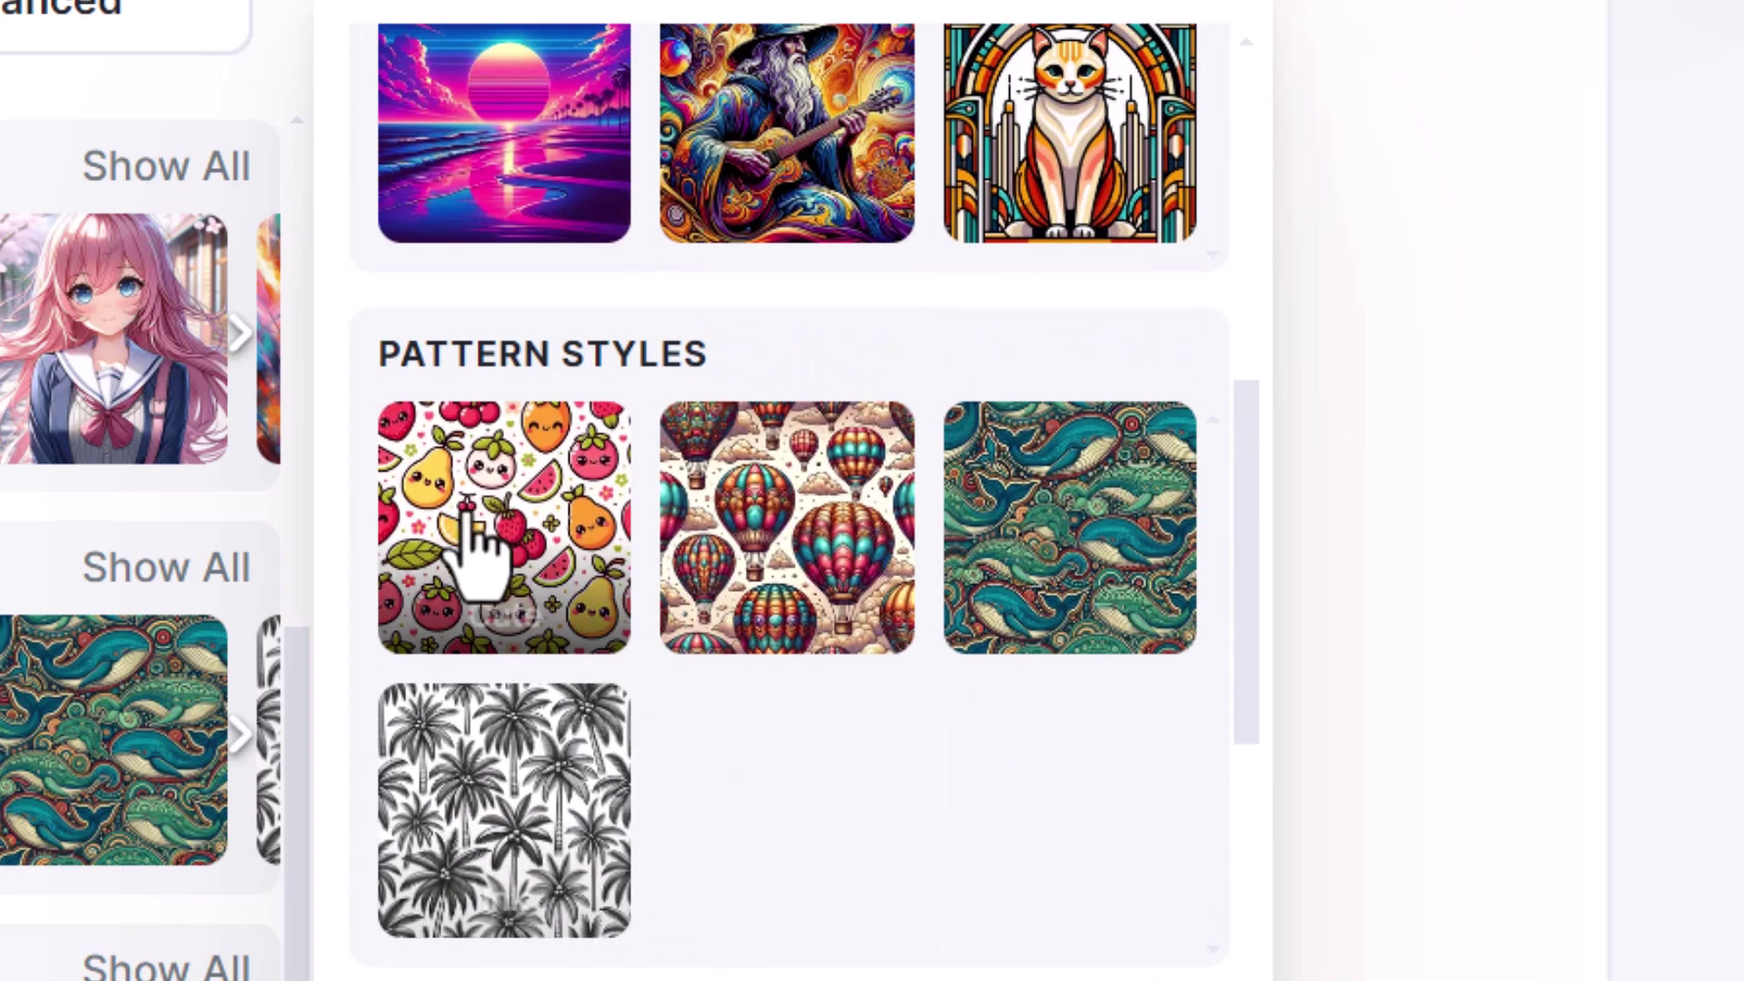
{"action": "scroll", "coordinate": [499, 500], "scroll_direction": "up", "scroll_amount": 4}
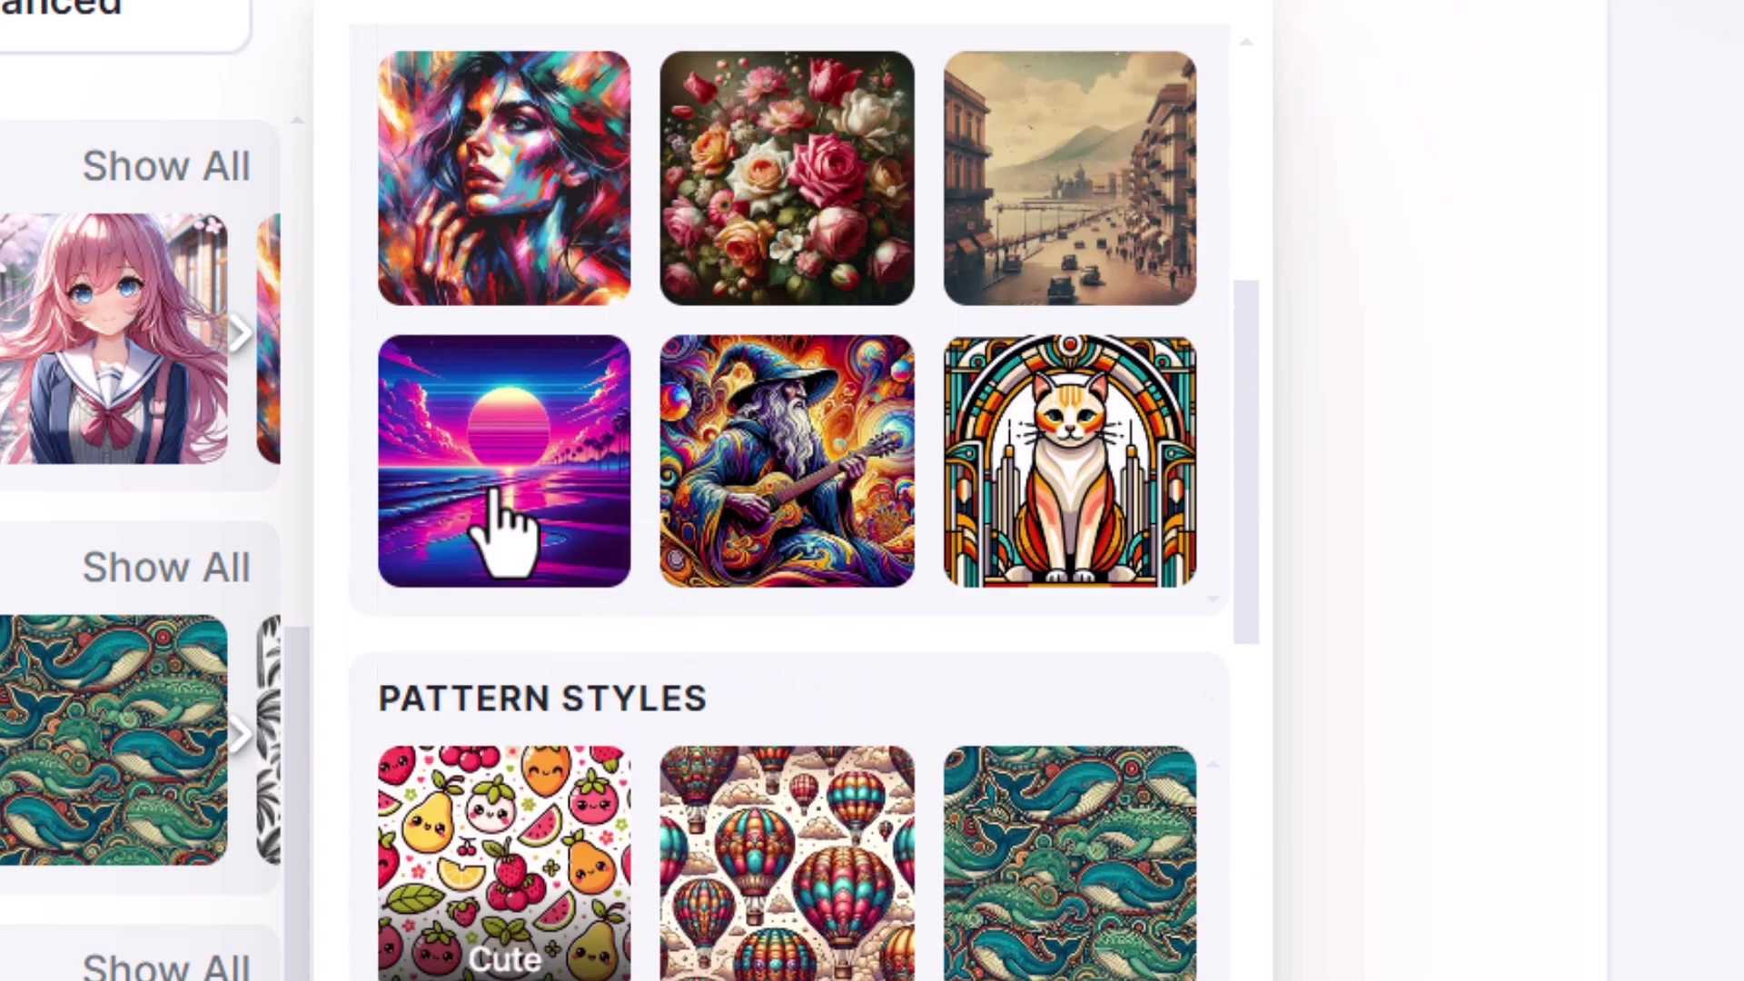
{"action": "scroll", "coordinate": [504, 527], "scroll_direction": "up", "scroll_amount": 5}
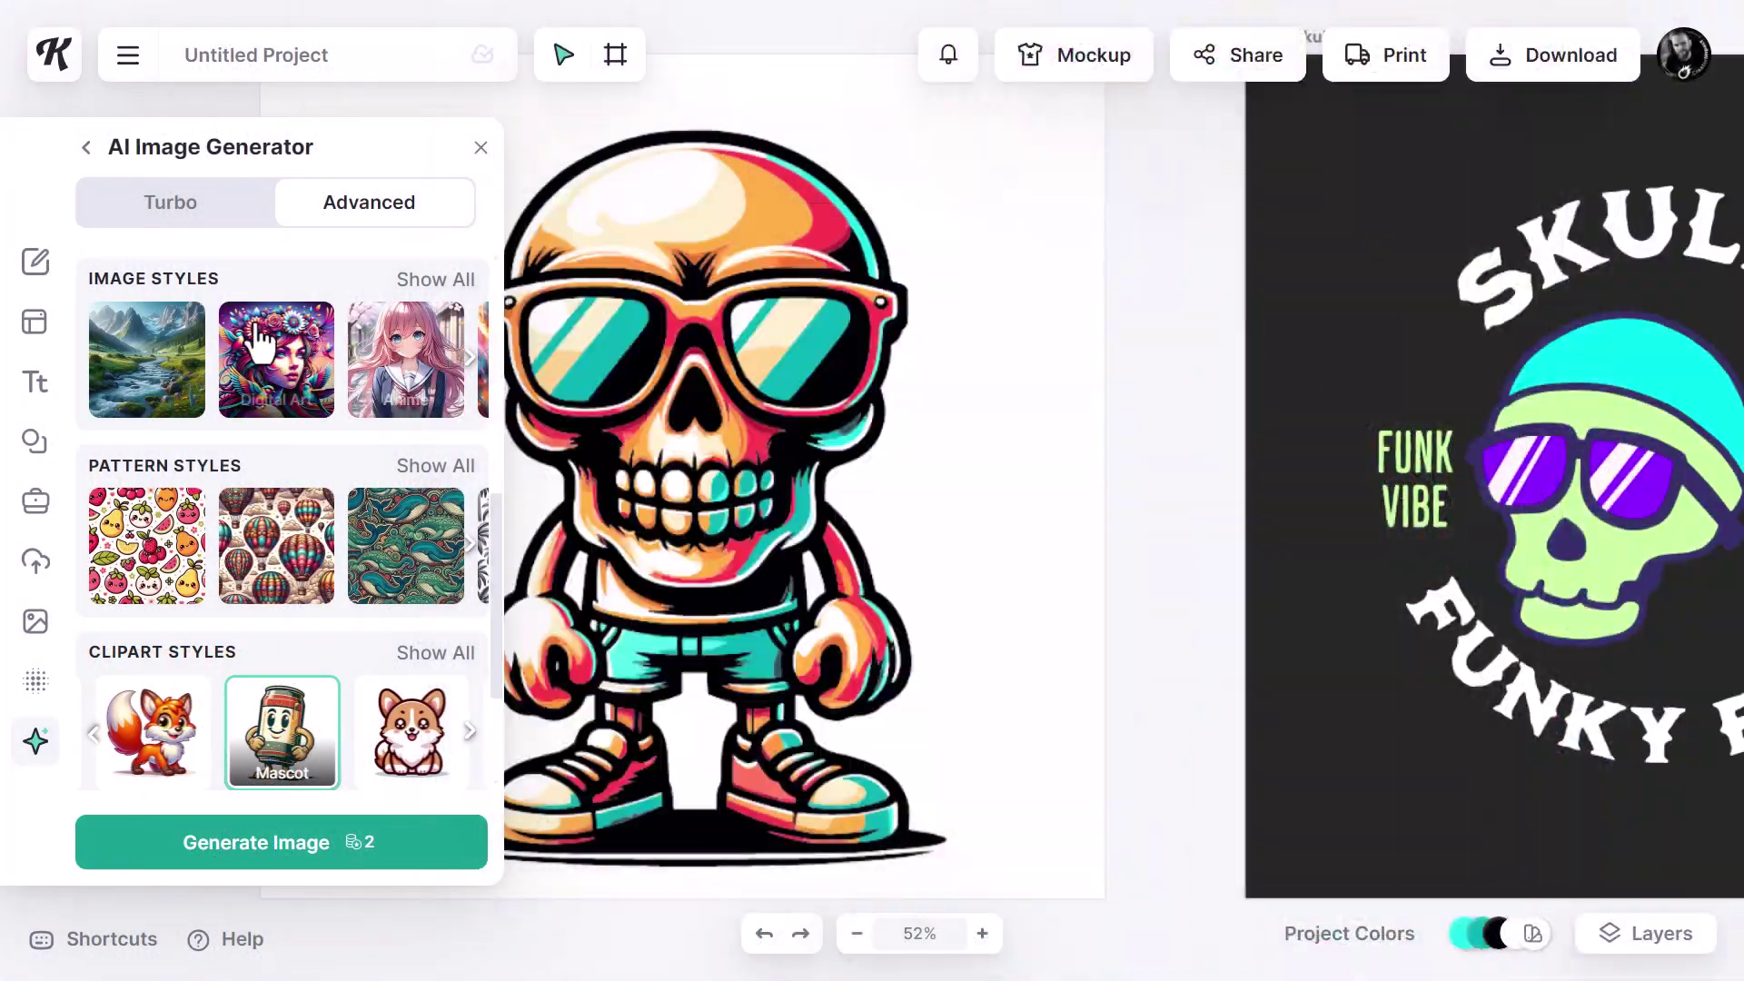
Write the prompt 'A funky skull with sunglasses' and append ', minimalist vector art'.
{"action": "scroll", "coordinate": [187, 330], "scroll_direction": "up", "scroll_amount": 3}
{"action": "left_click", "coordinate": [187, 331]}
{"action": "type", "text": "A funky skull with sunglasses"}
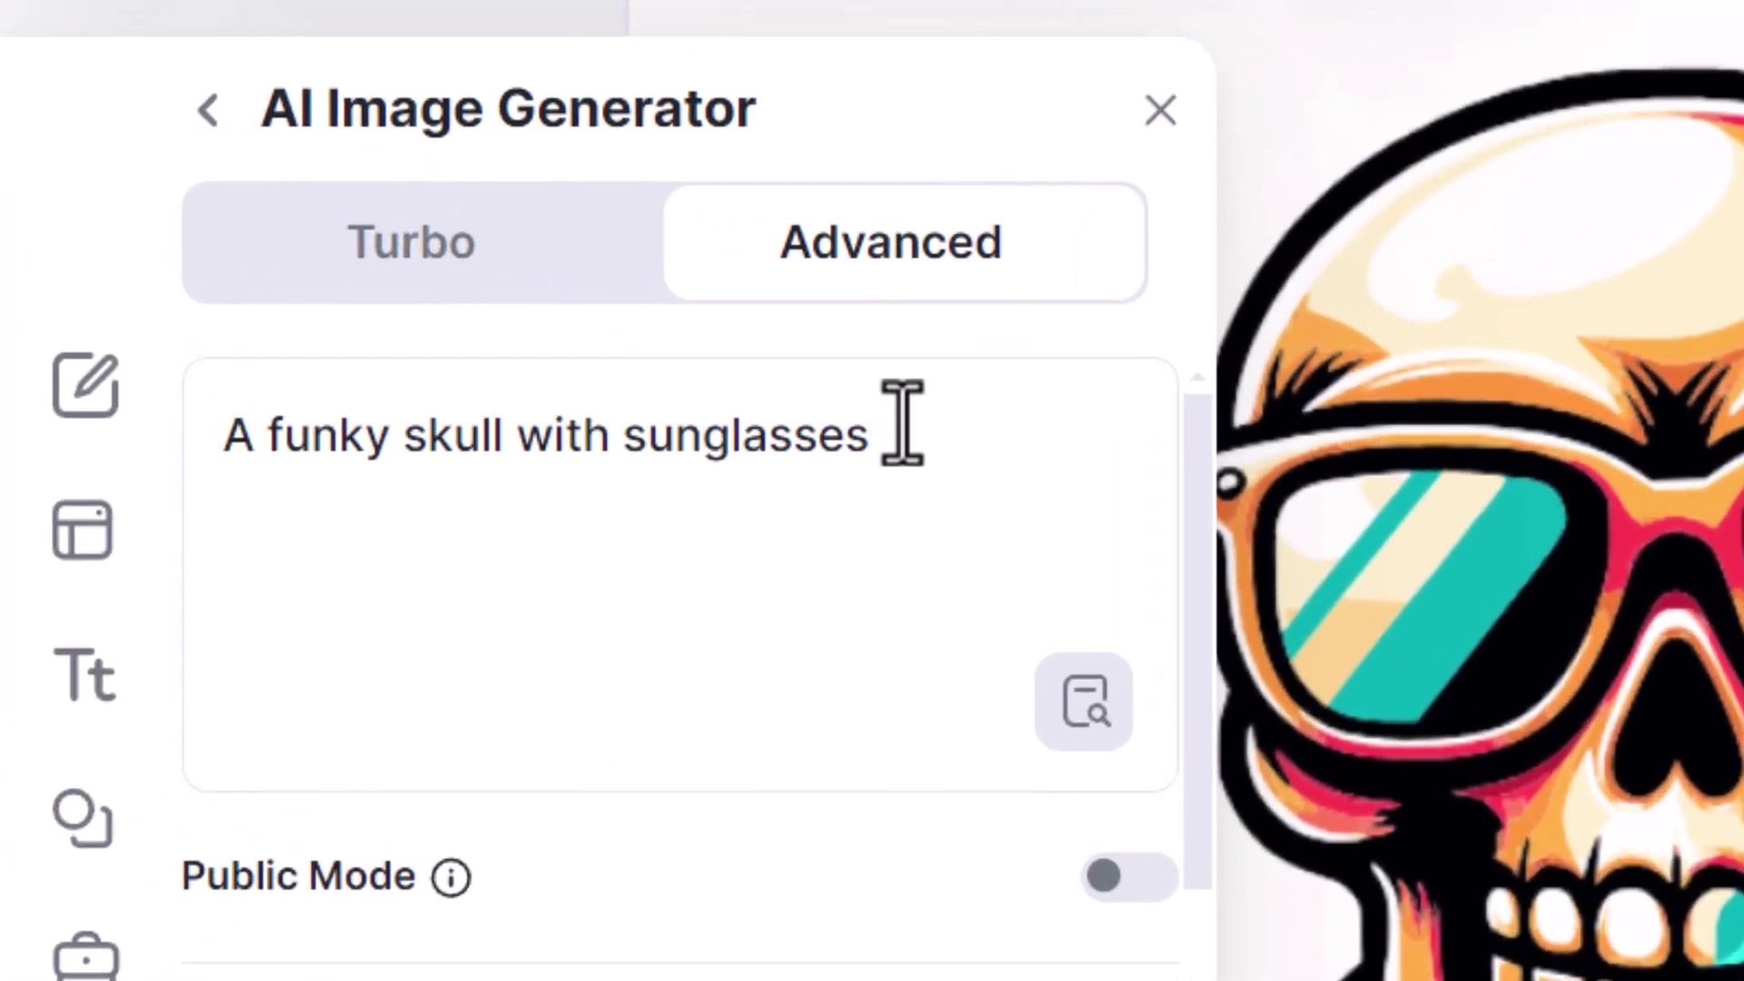
{"action": "left_click_drag", "start_coordinate": [199, 418], "coordinate": [891, 436]}
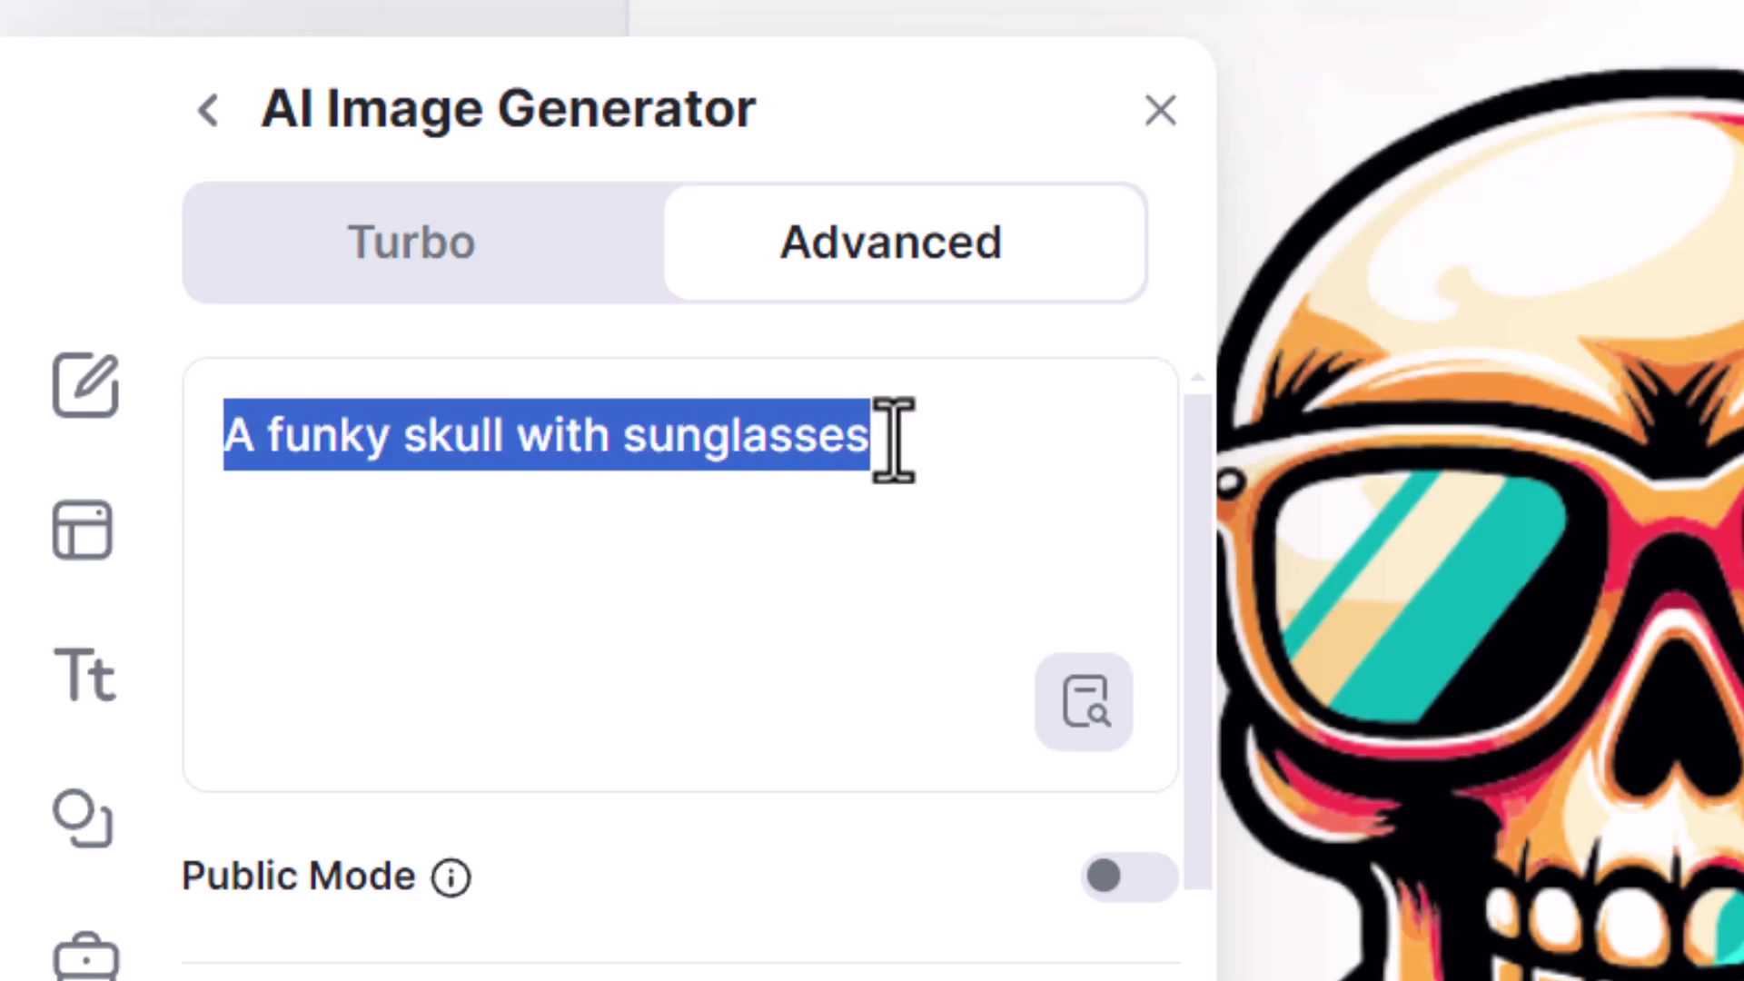
{"action": "left_click", "coordinate": [899, 436]}
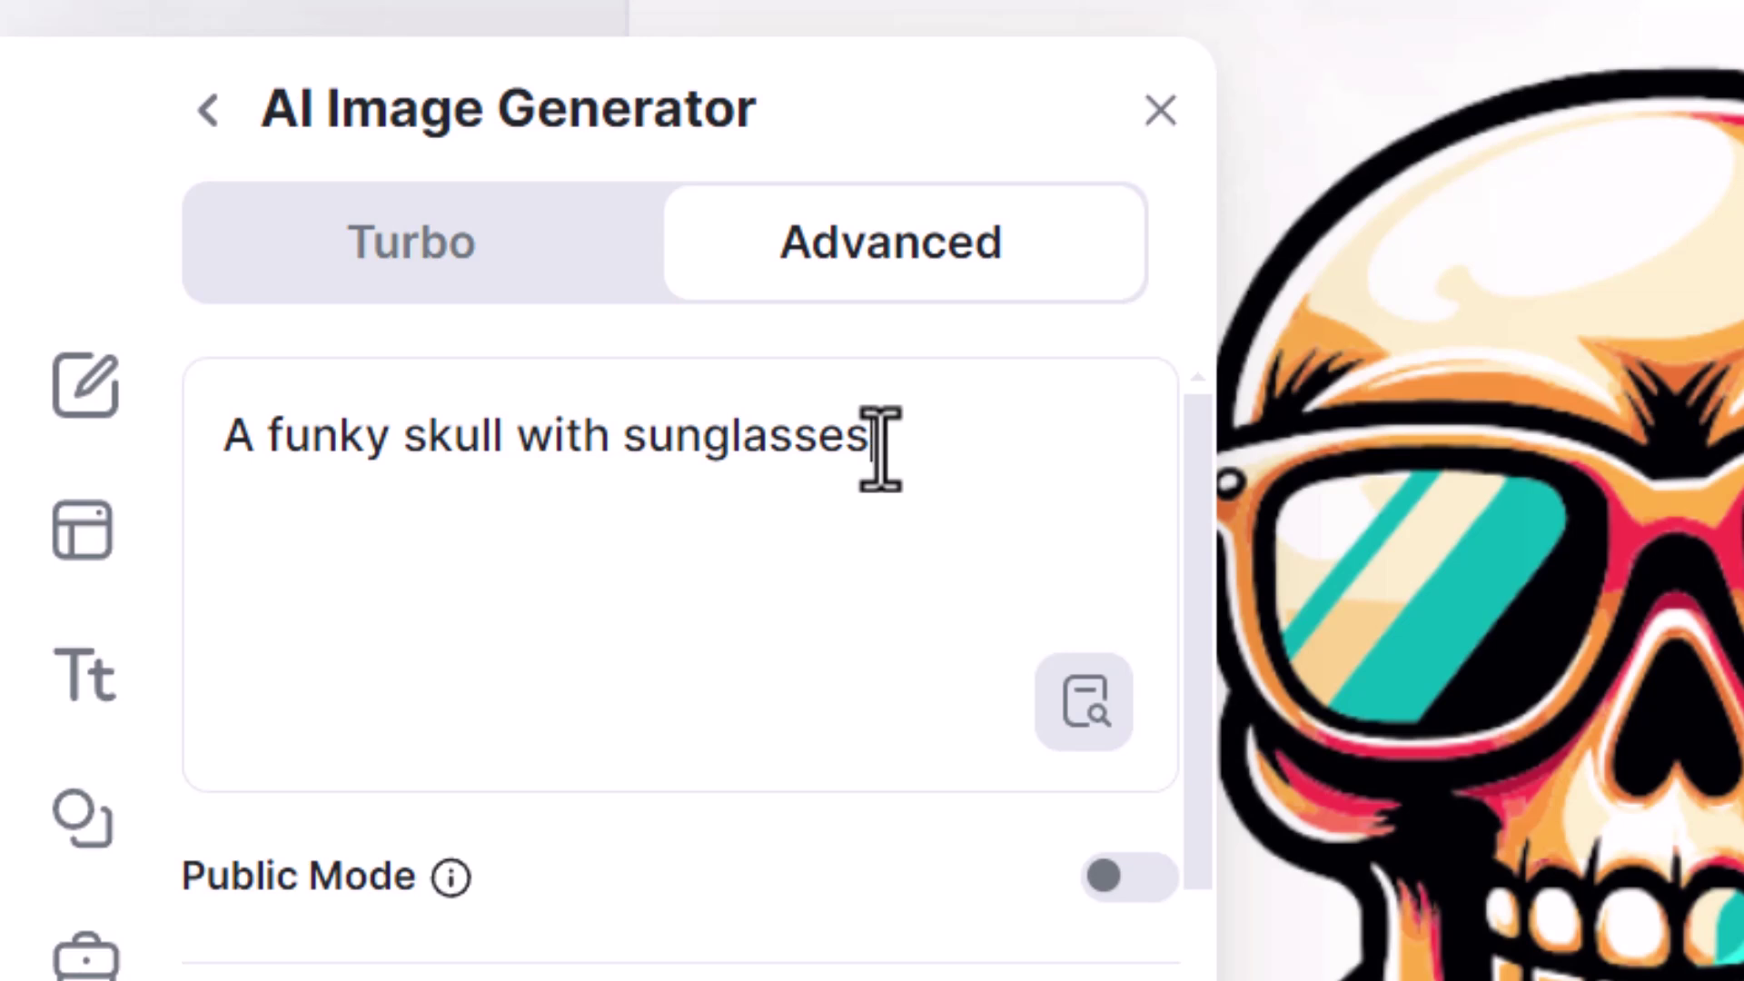
{"action": "type", "text": ", minimalist vector art"}
{"action": "left_click_drag", "start_coordinate": [880, 445], "coordinate": [716, 604]}
{"action": "left_click", "coordinate": [716, 604]}
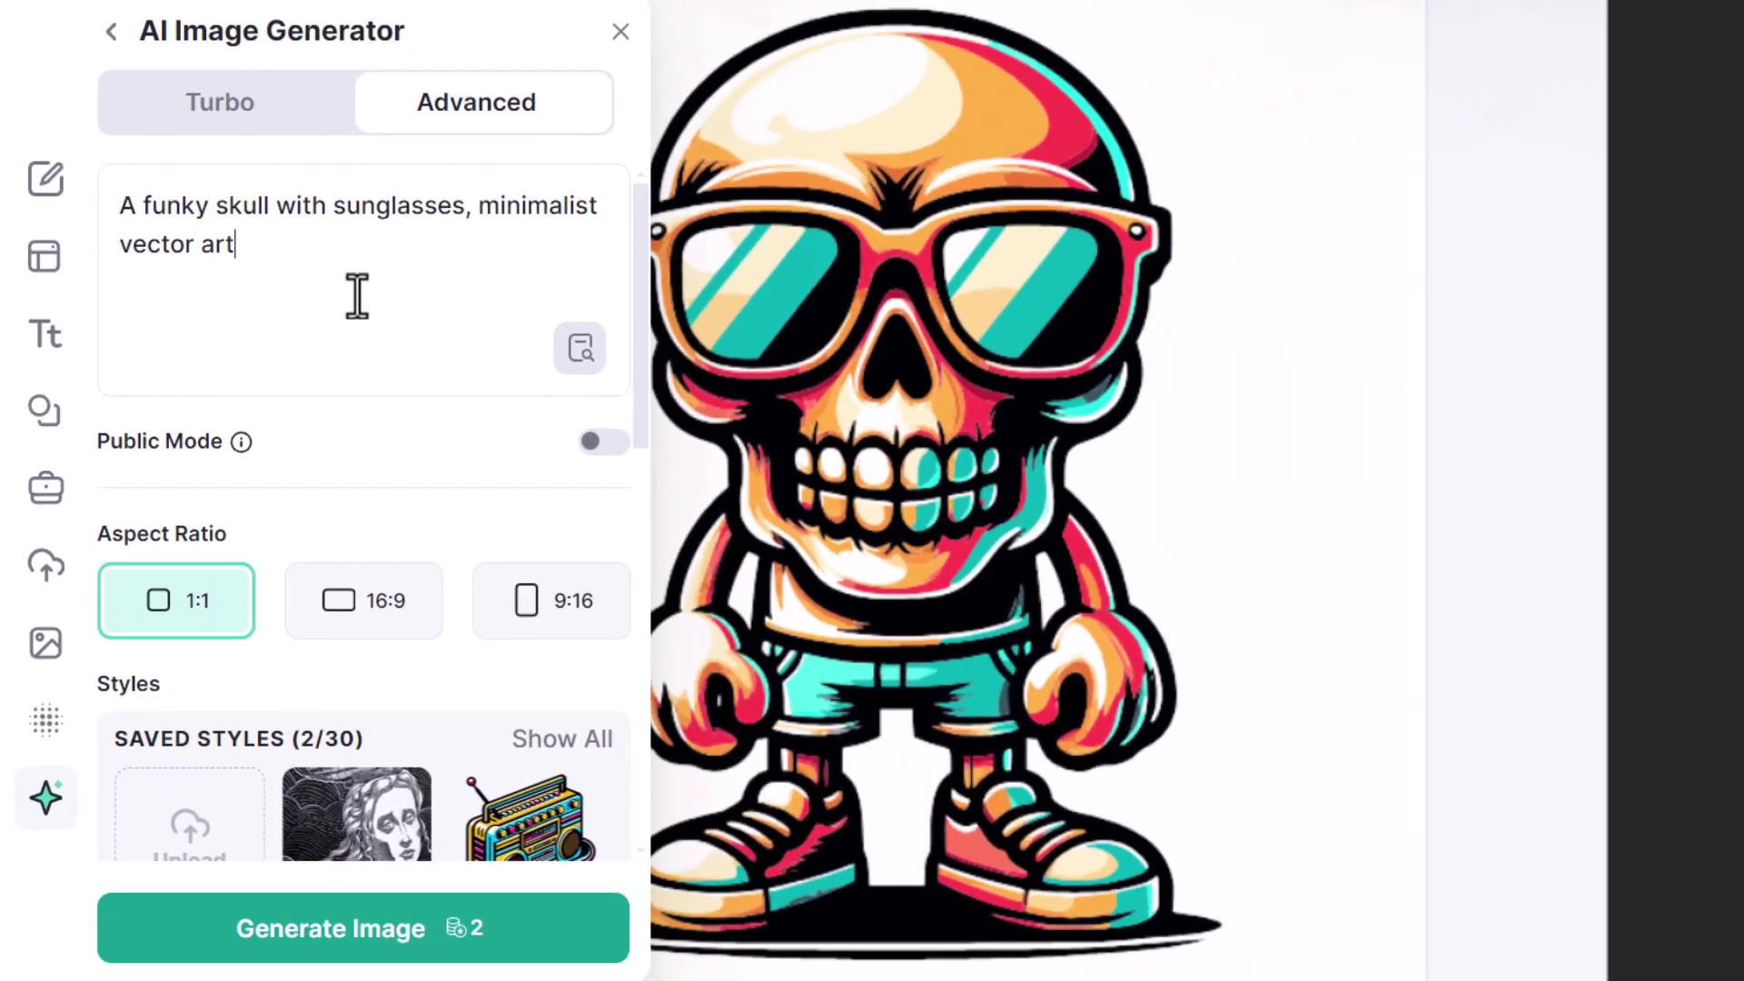
{"action": "scroll", "coordinate": [697, 812], "scroll_direction": "down", "scroll_amount": 2}
{"action": "scroll", "coordinate": [377, 434], "scroll_direction": "down", "scroll_amount": 7}
{"action": "scroll", "coordinate": [358, 390], "scroll_direction": "up", "scroll_amount": 1}
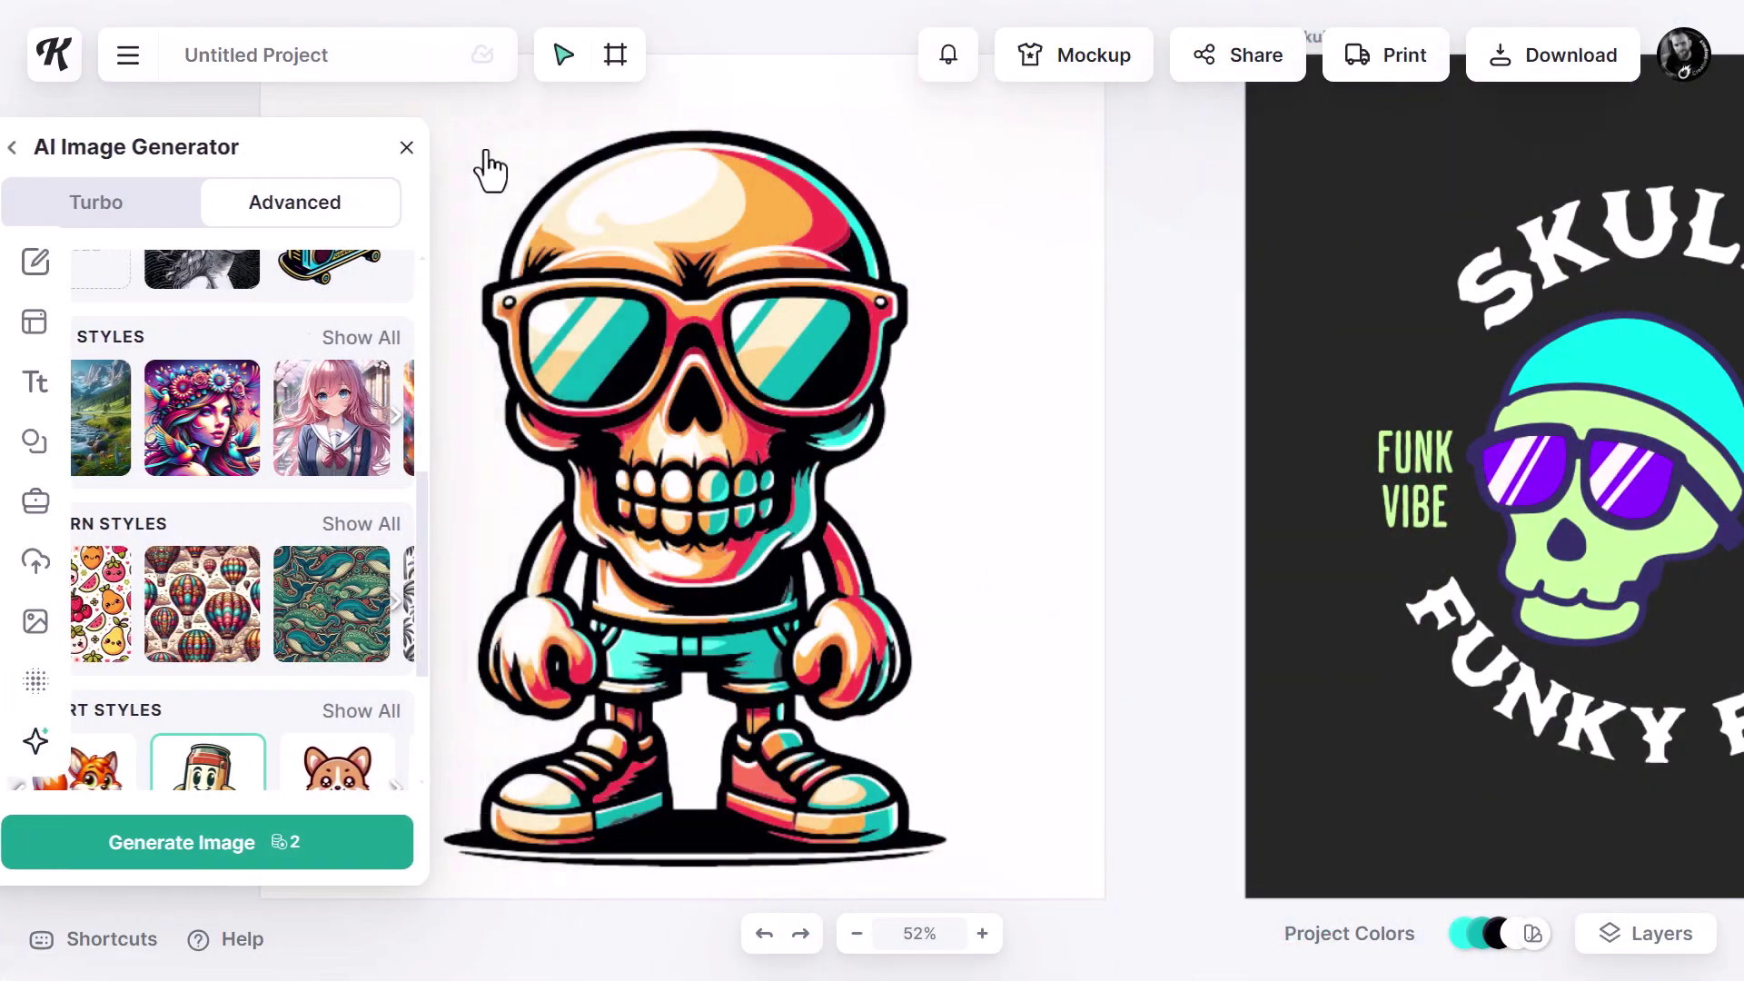
Close the generator, select the skull and list all 16 illustration colours.
{"action": "left_click", "coordinate": [491, 171]}
{"action": "left_click", "coordinate": [771, 257]}
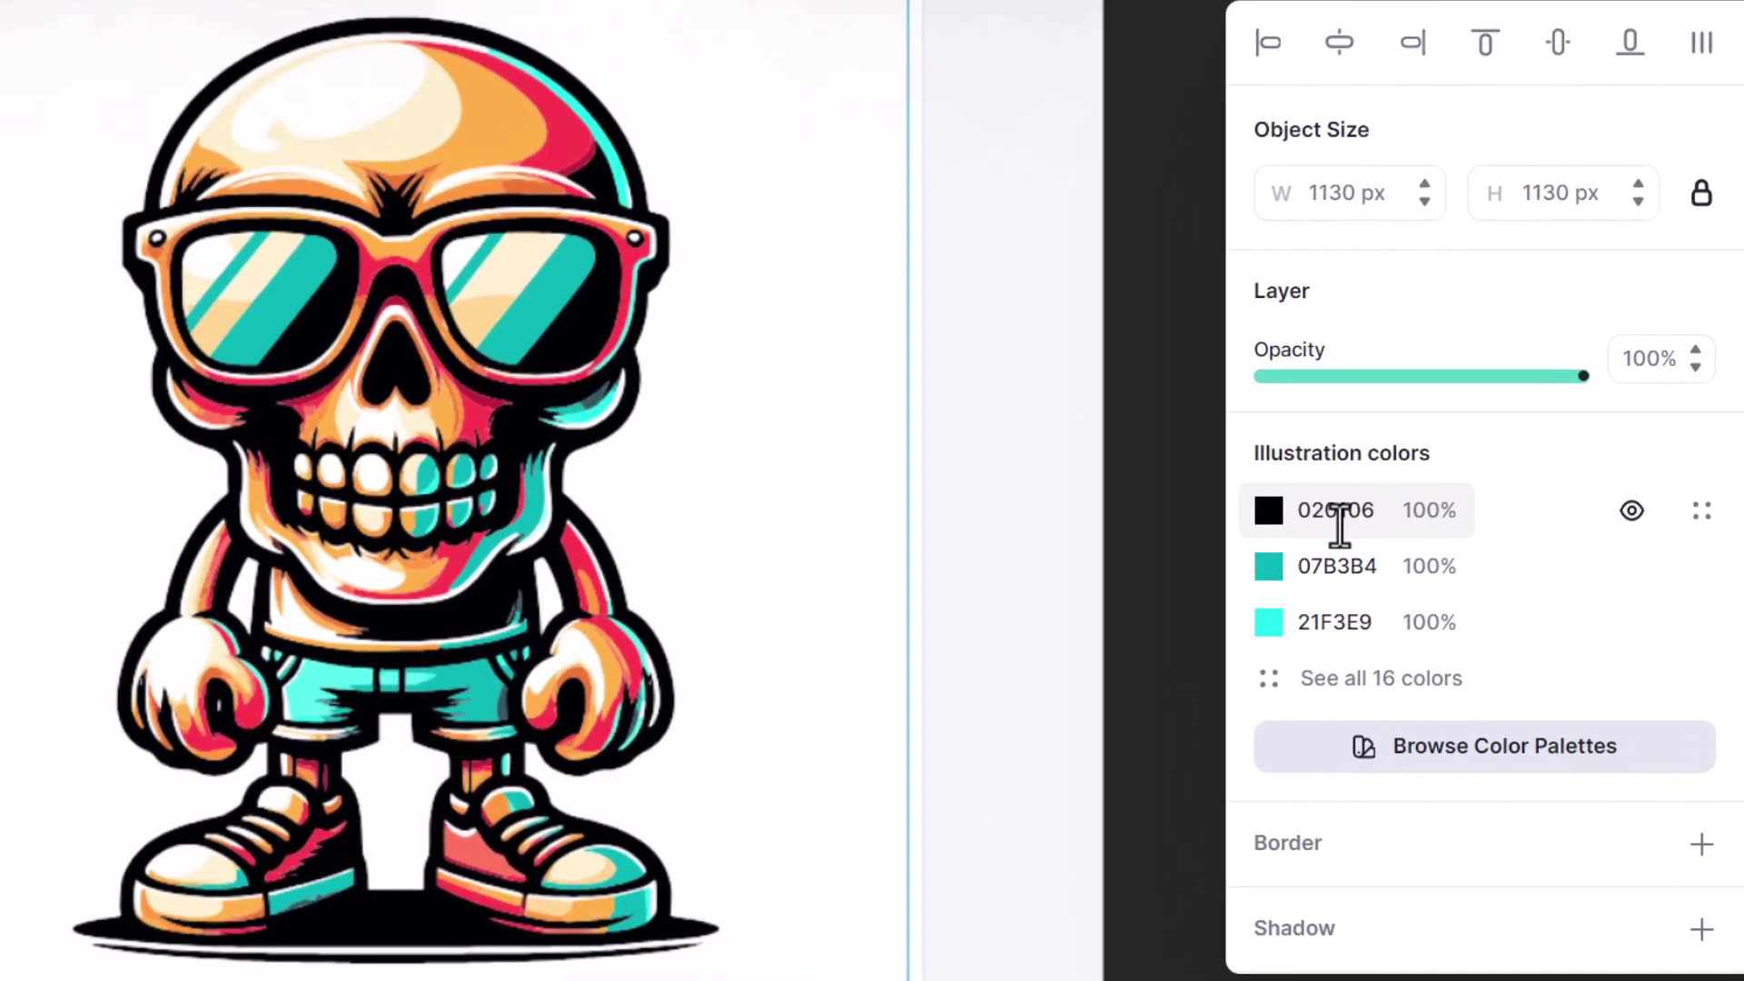
{"action": "left_click", "coordinate": [1281, 690]}
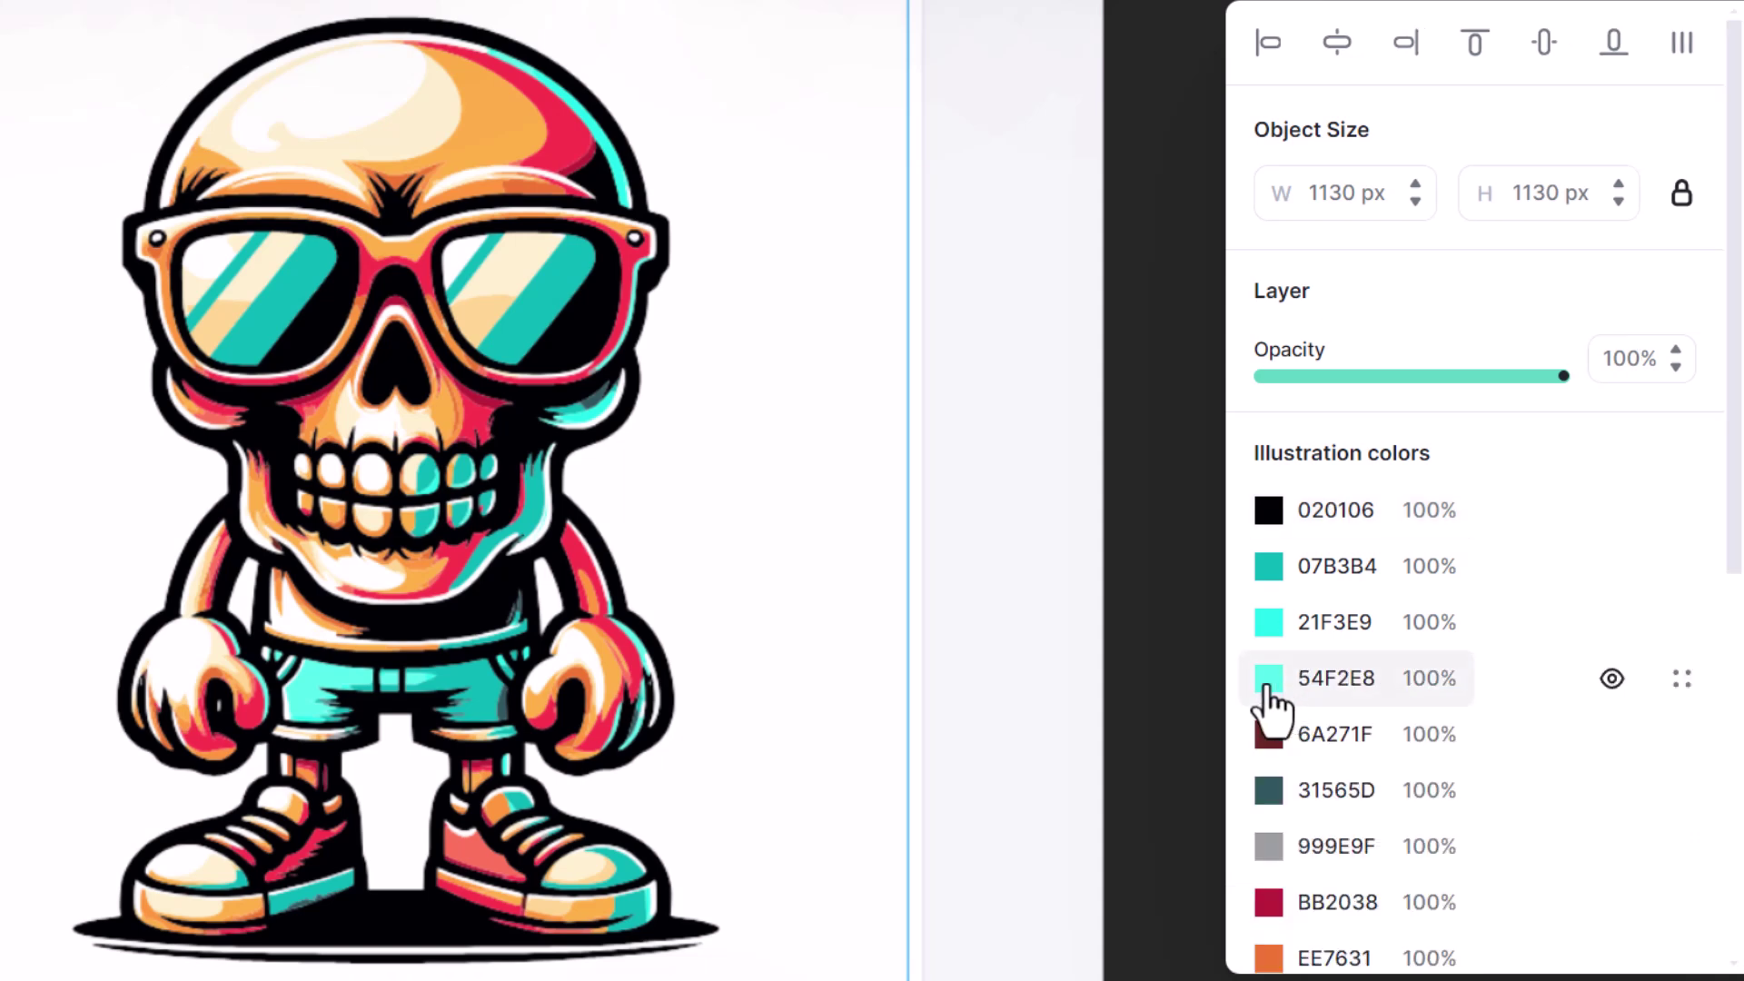
Change the skull's light cyan colour from 54F2E8 to 7FEFE8.
{"action": "left_click", "coordinate": [1269, 687]}
{"action": "mouse_move", "coordinate": [1061, 329]}
{"action": "left_mouse_down"}
{"action": "mouse_move", "coordinate": [1063, 421]}
{"action": "mouse_move", "coordinate": [957, 455]}
{"action": "mouse_move", "coordinate": [1074, 482]}
{"action": "mouse_move", "coordinate": [756, 293]}
{"action": "mouse_move", "coordinate": [972, 364]}
{"action": "mouse_move", "coordinate": [977, 318]}
{"action": "left_mouse_up"}
{"action": "left_click", "coordinate": [1406, 287]}
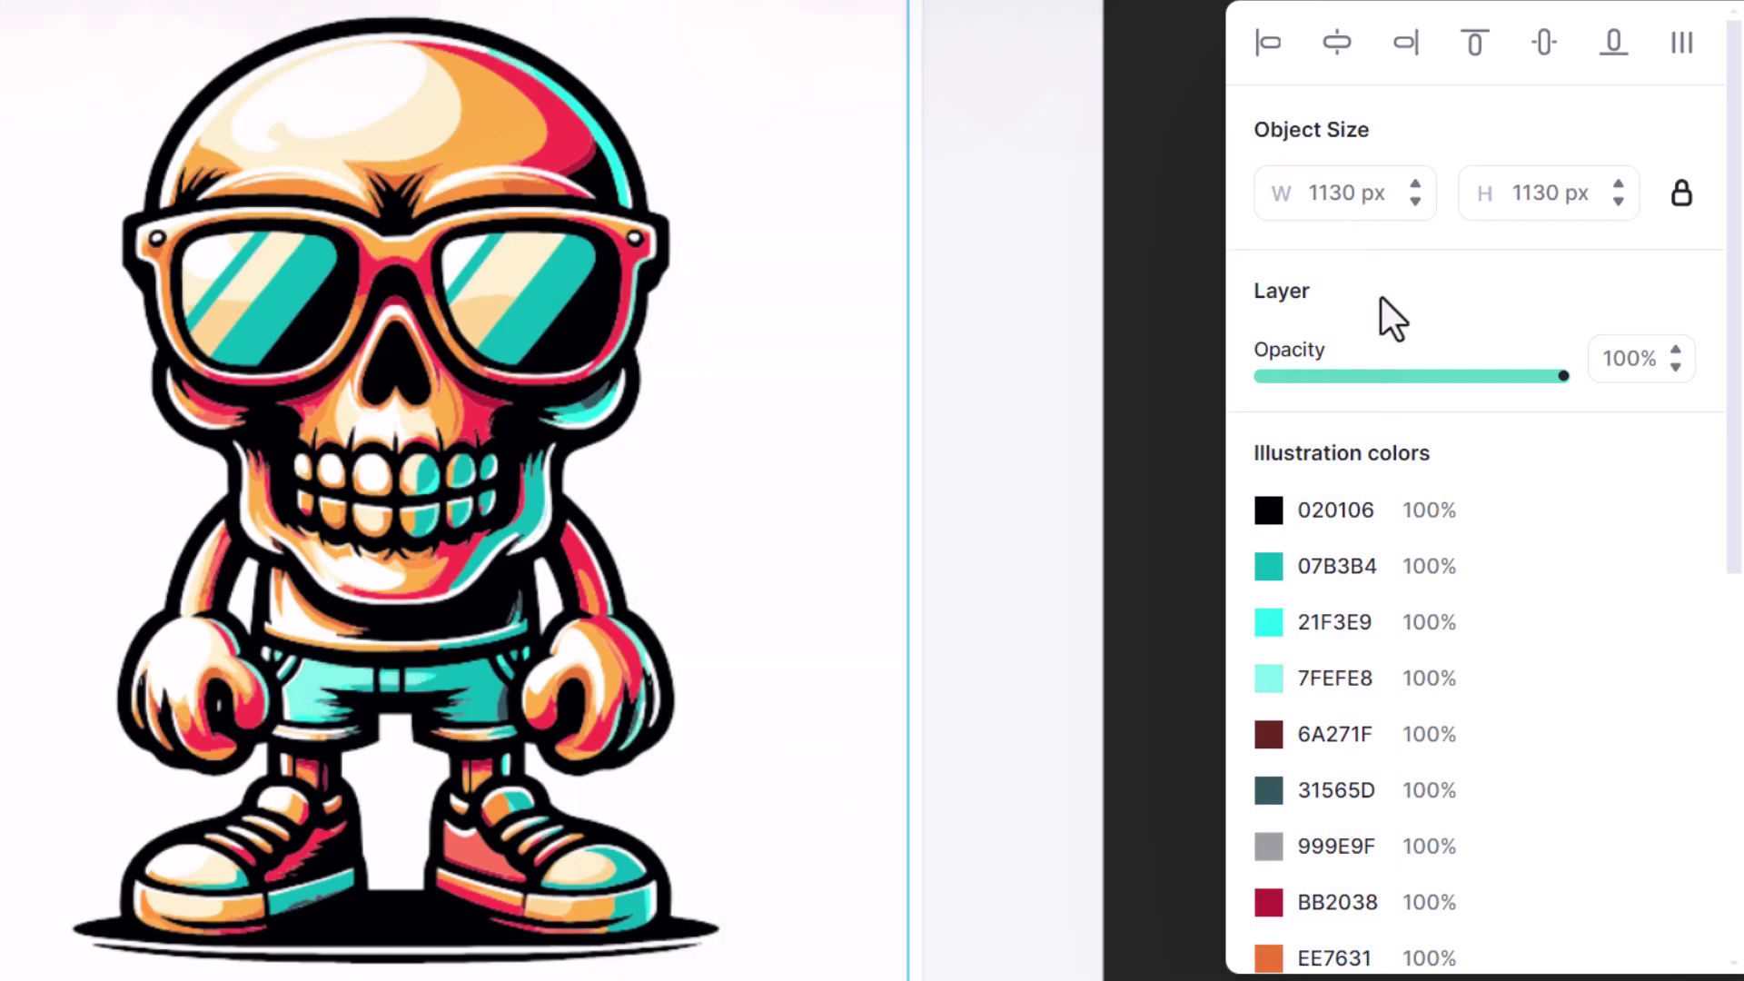
{"action": "scroll", "coordinate": [1353, 327], "scroll_direction": "down", "scroll_amount": 7}
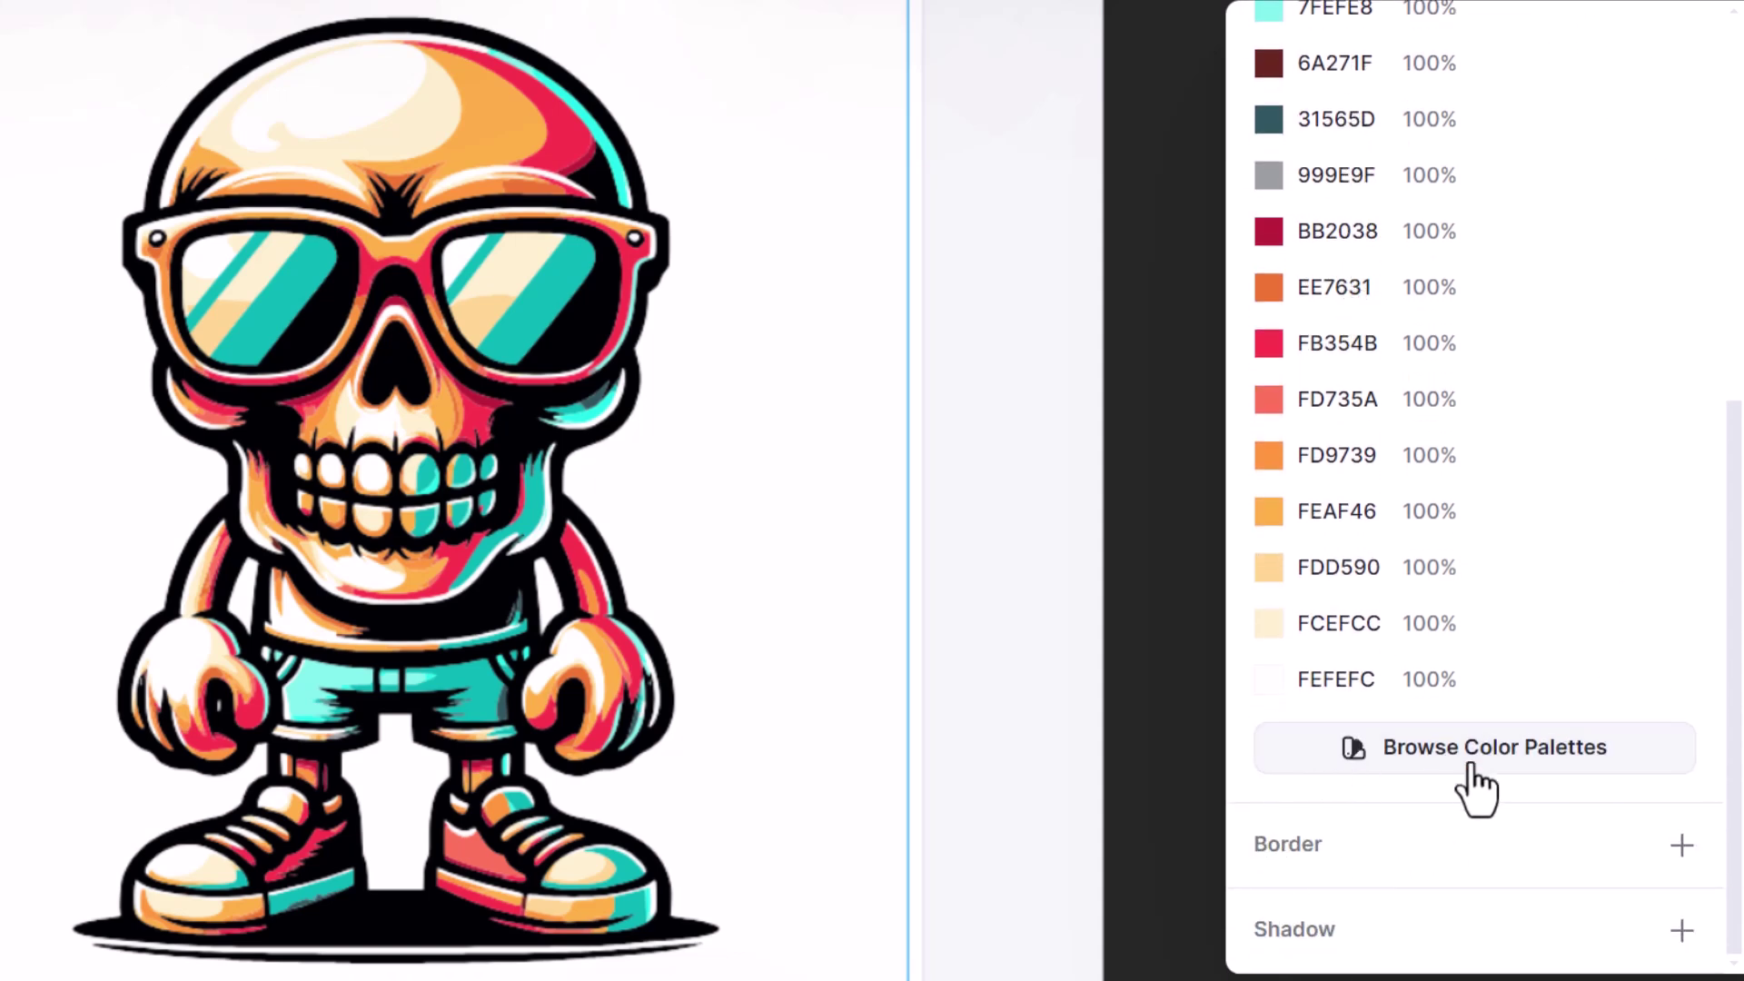
Try the Red Autumn palette on the skull mascot, settle on Cold Forest, and scroll to Artboard 3.
{"action": "left_click", "coordinate": [1596, 765]}
{"action": "left_click", "coordinate": [1528, 143]}
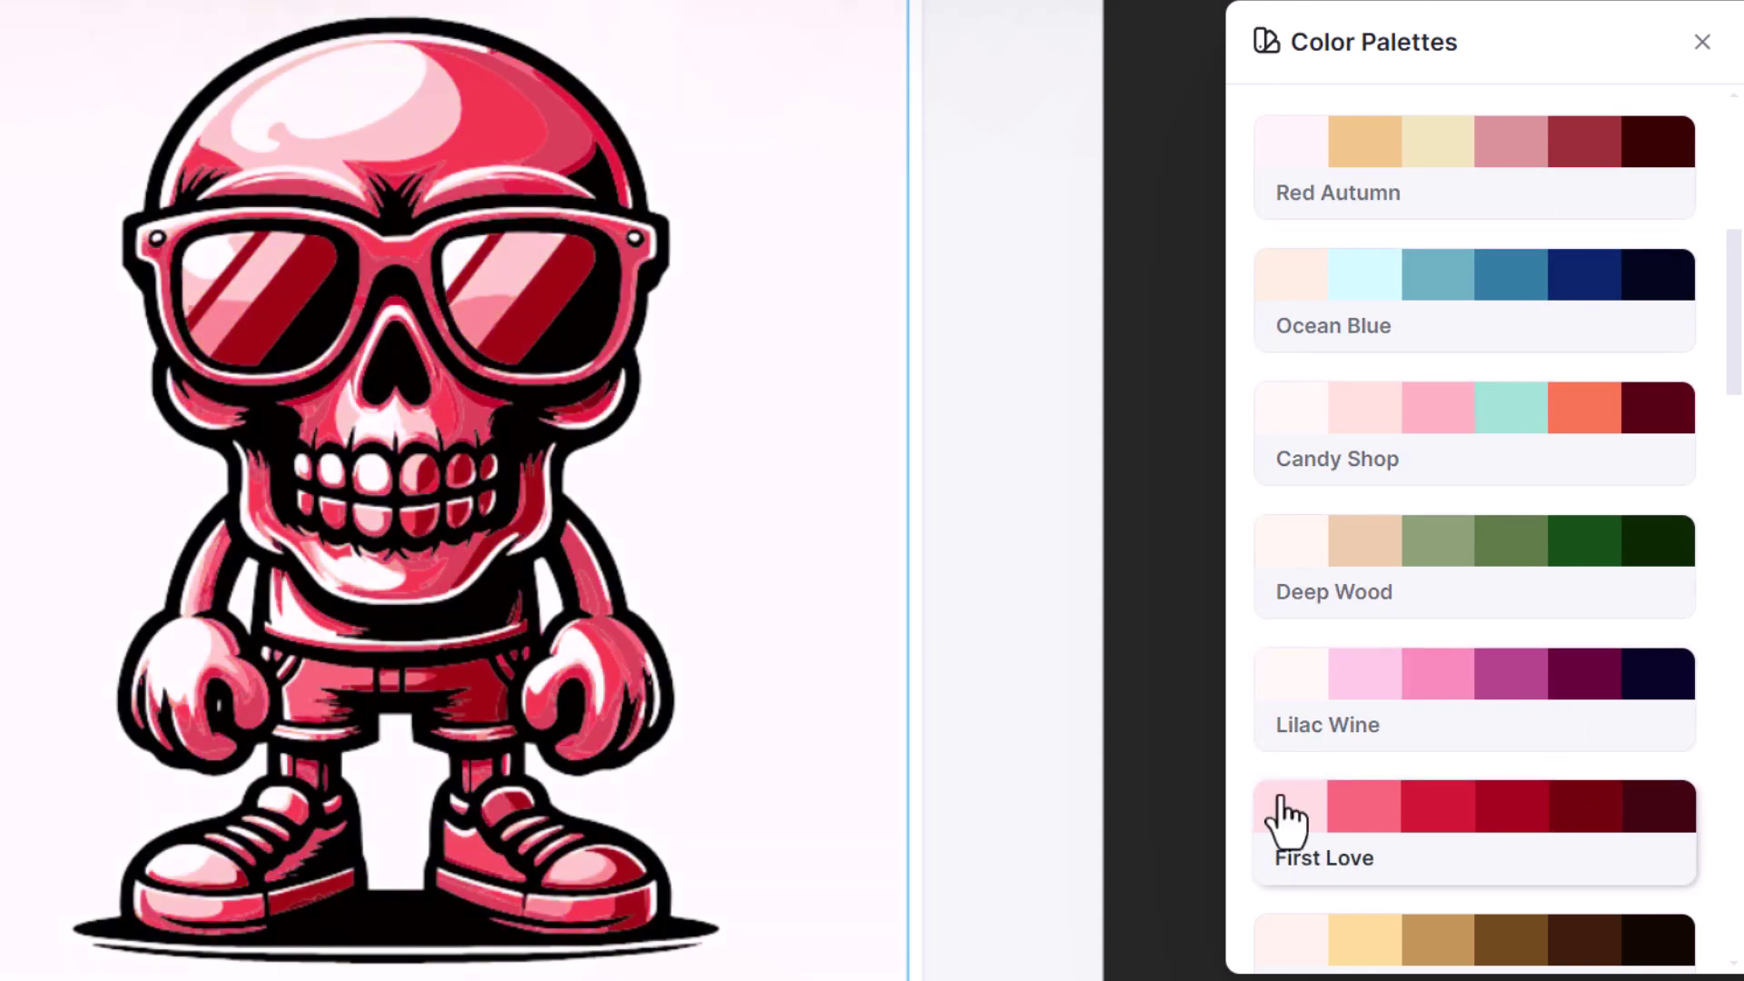
{"action": "scroll", "coordinate": [1490, 634], "scroll_direction": "down", "scroll_amount": 4}
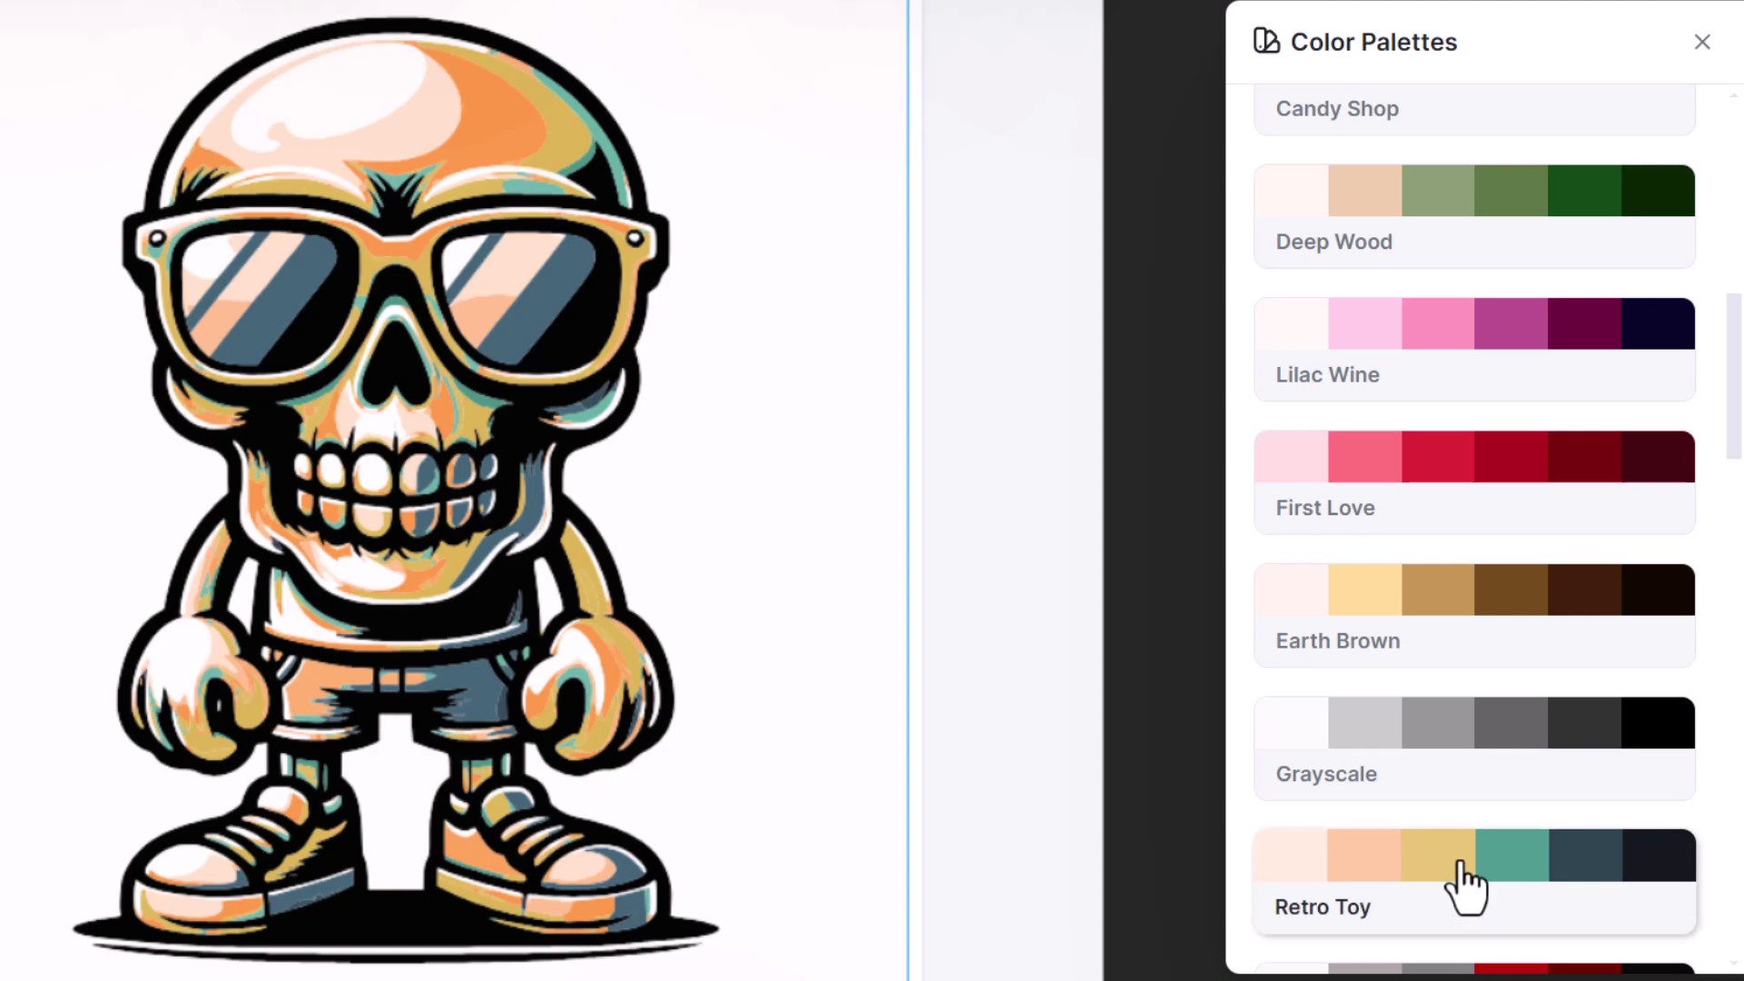
{"action": "scroll", "coordinate": [1490, 945], "scroll_direction": "down", "scroll_amount": 3}
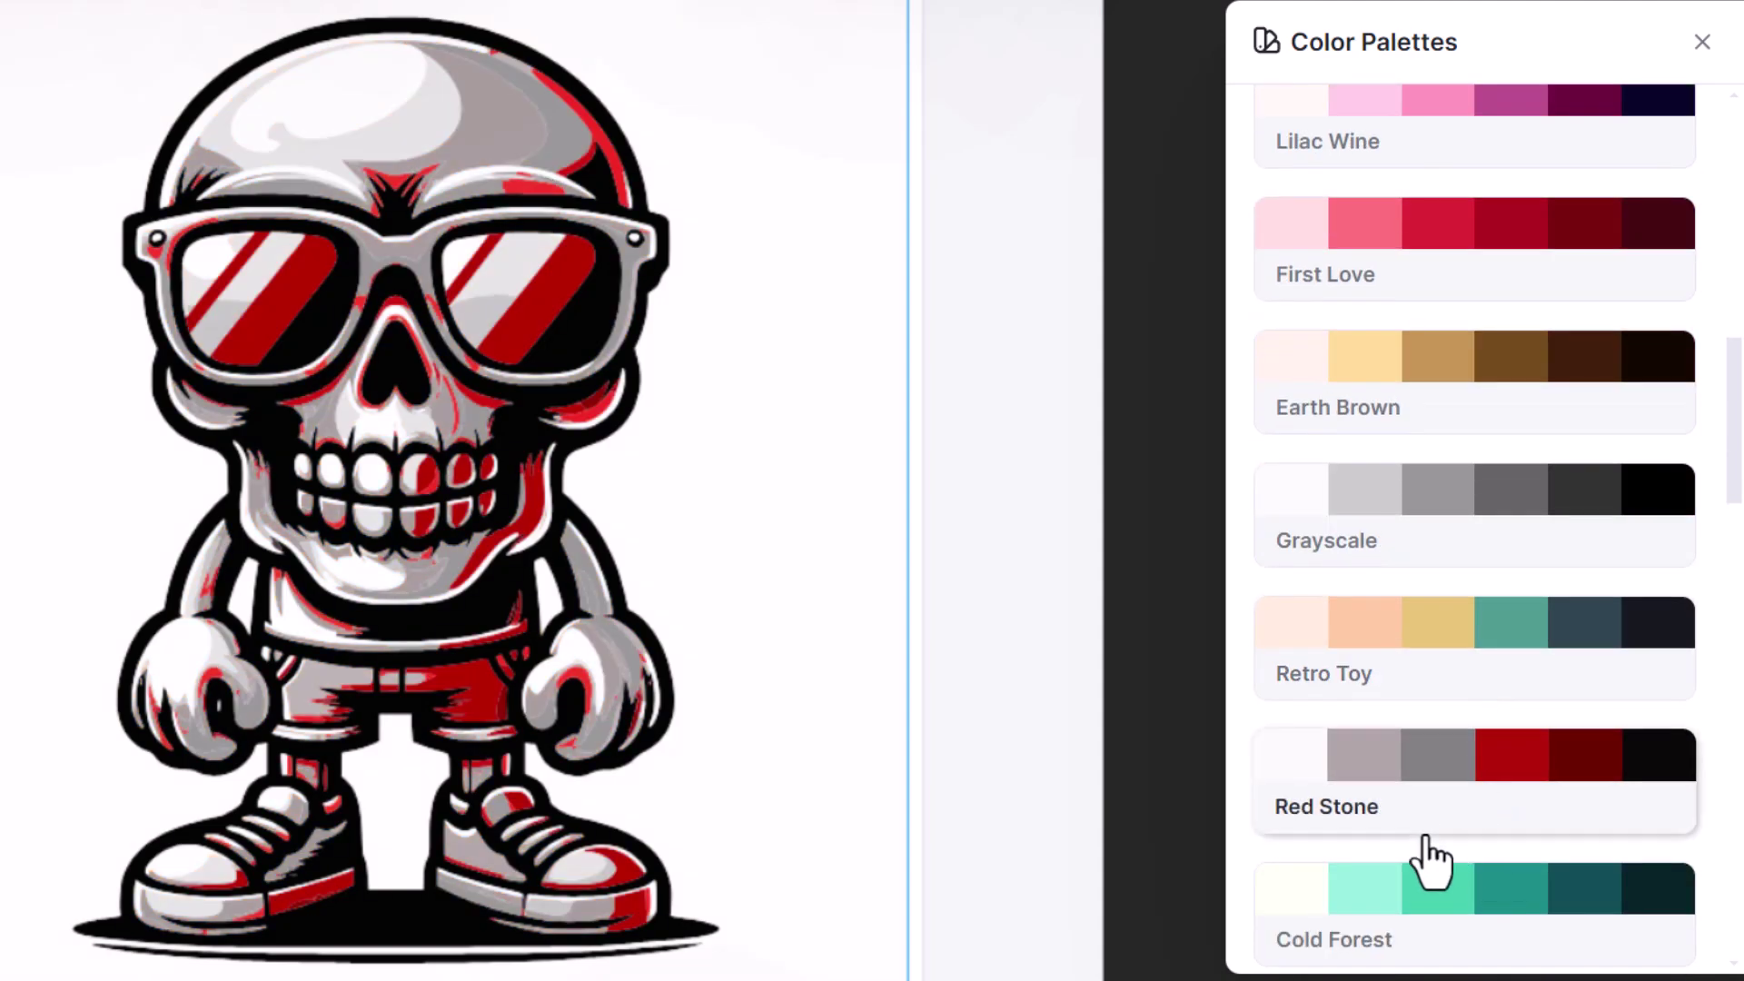
{"action": "scroll", "coordinate": [1442, 585], "scroll_direction": "down", "scroll_amount": 4}
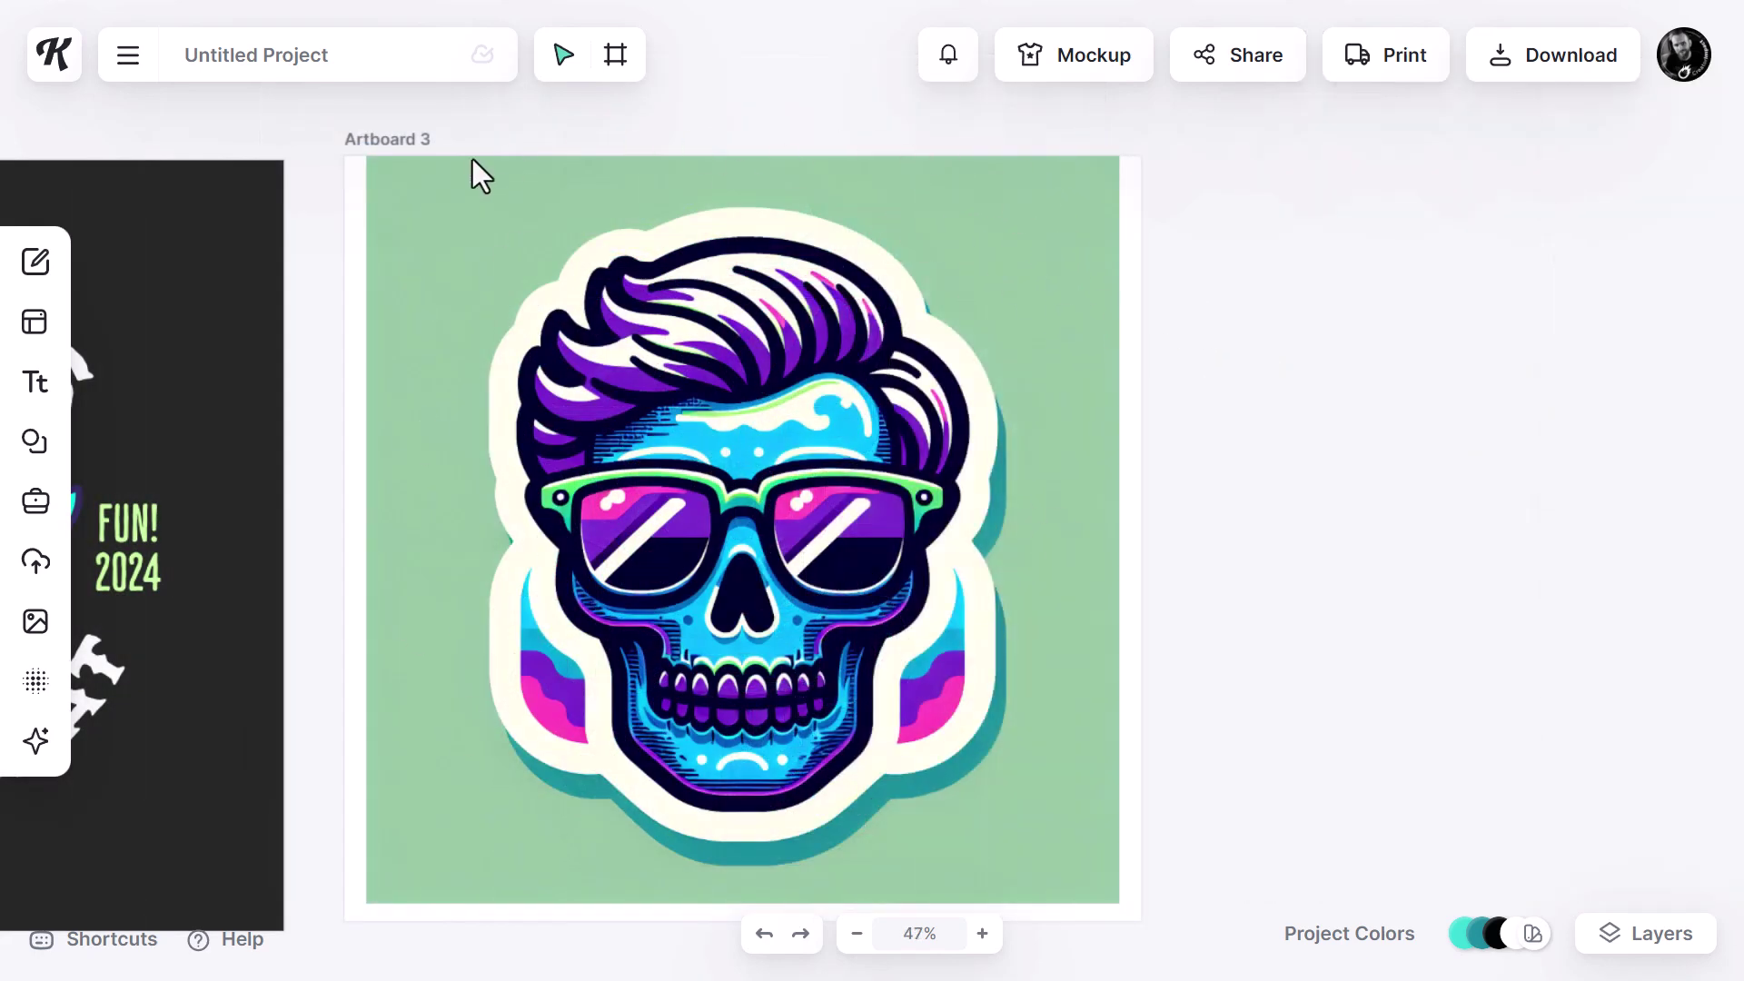
Strip the mint green background from the Artboard 3 sticker and vectorize it with 16 colours.
{"action": "left_click", "coordinate": [772, 355]}
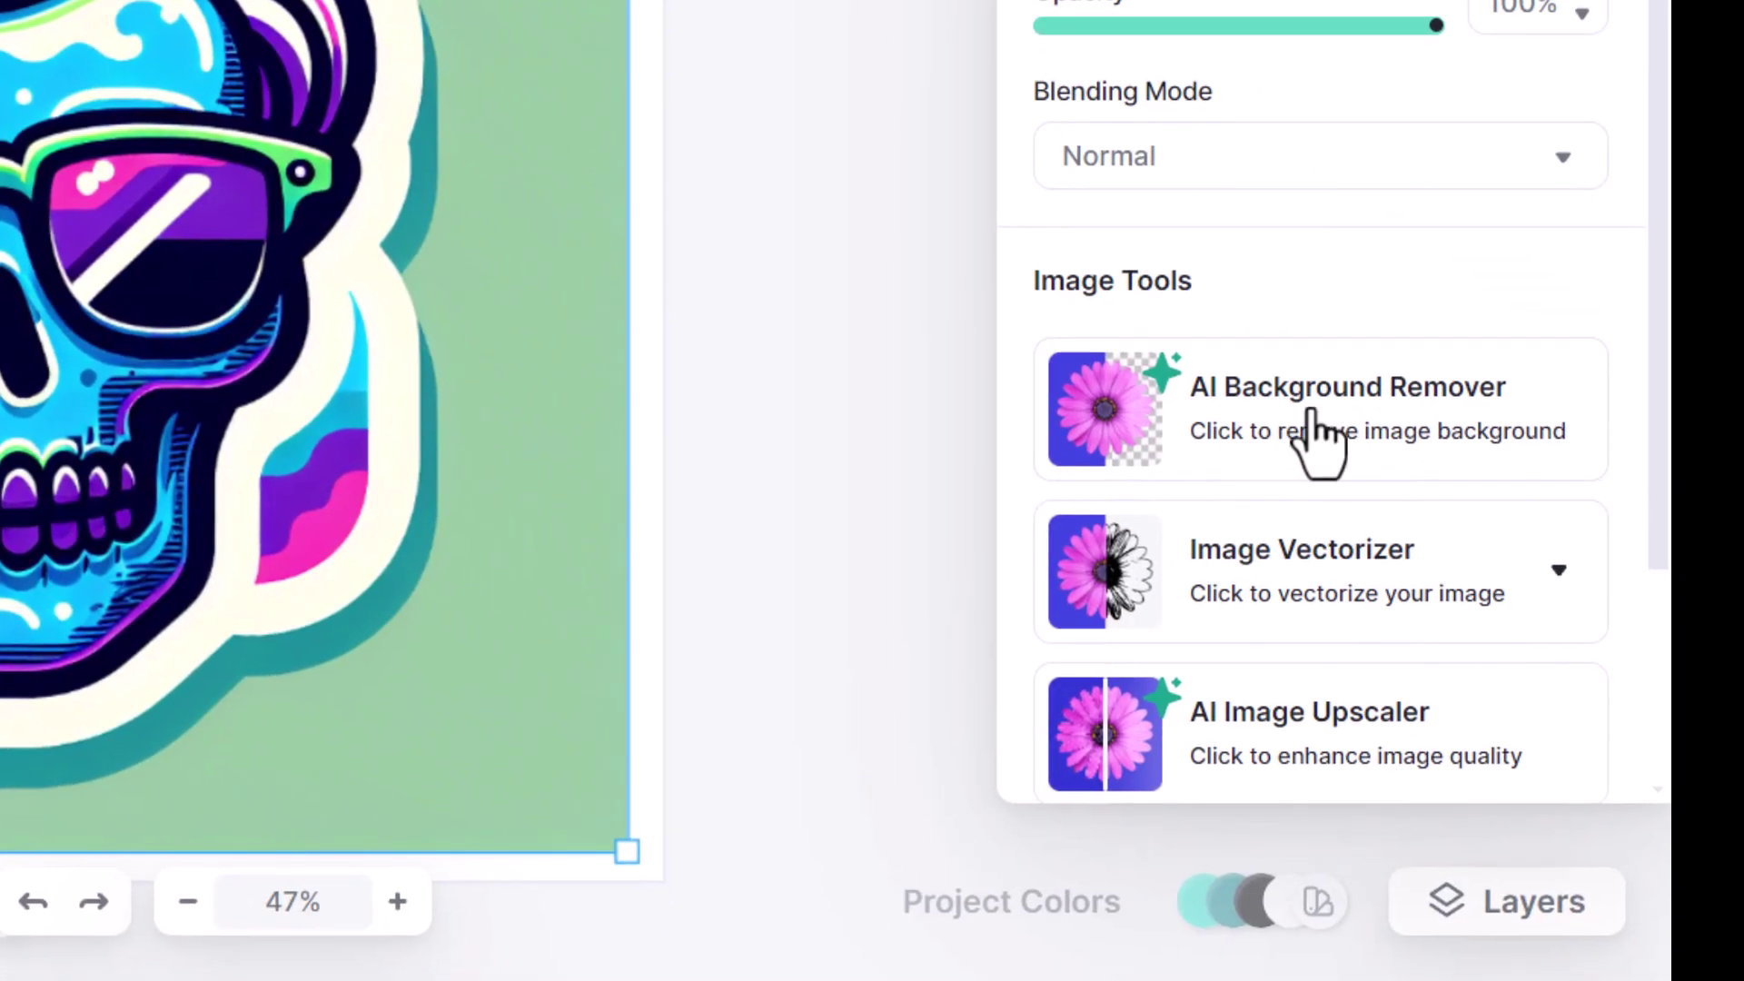
{"action": "left_click", "coordinate": [1460, 429]}
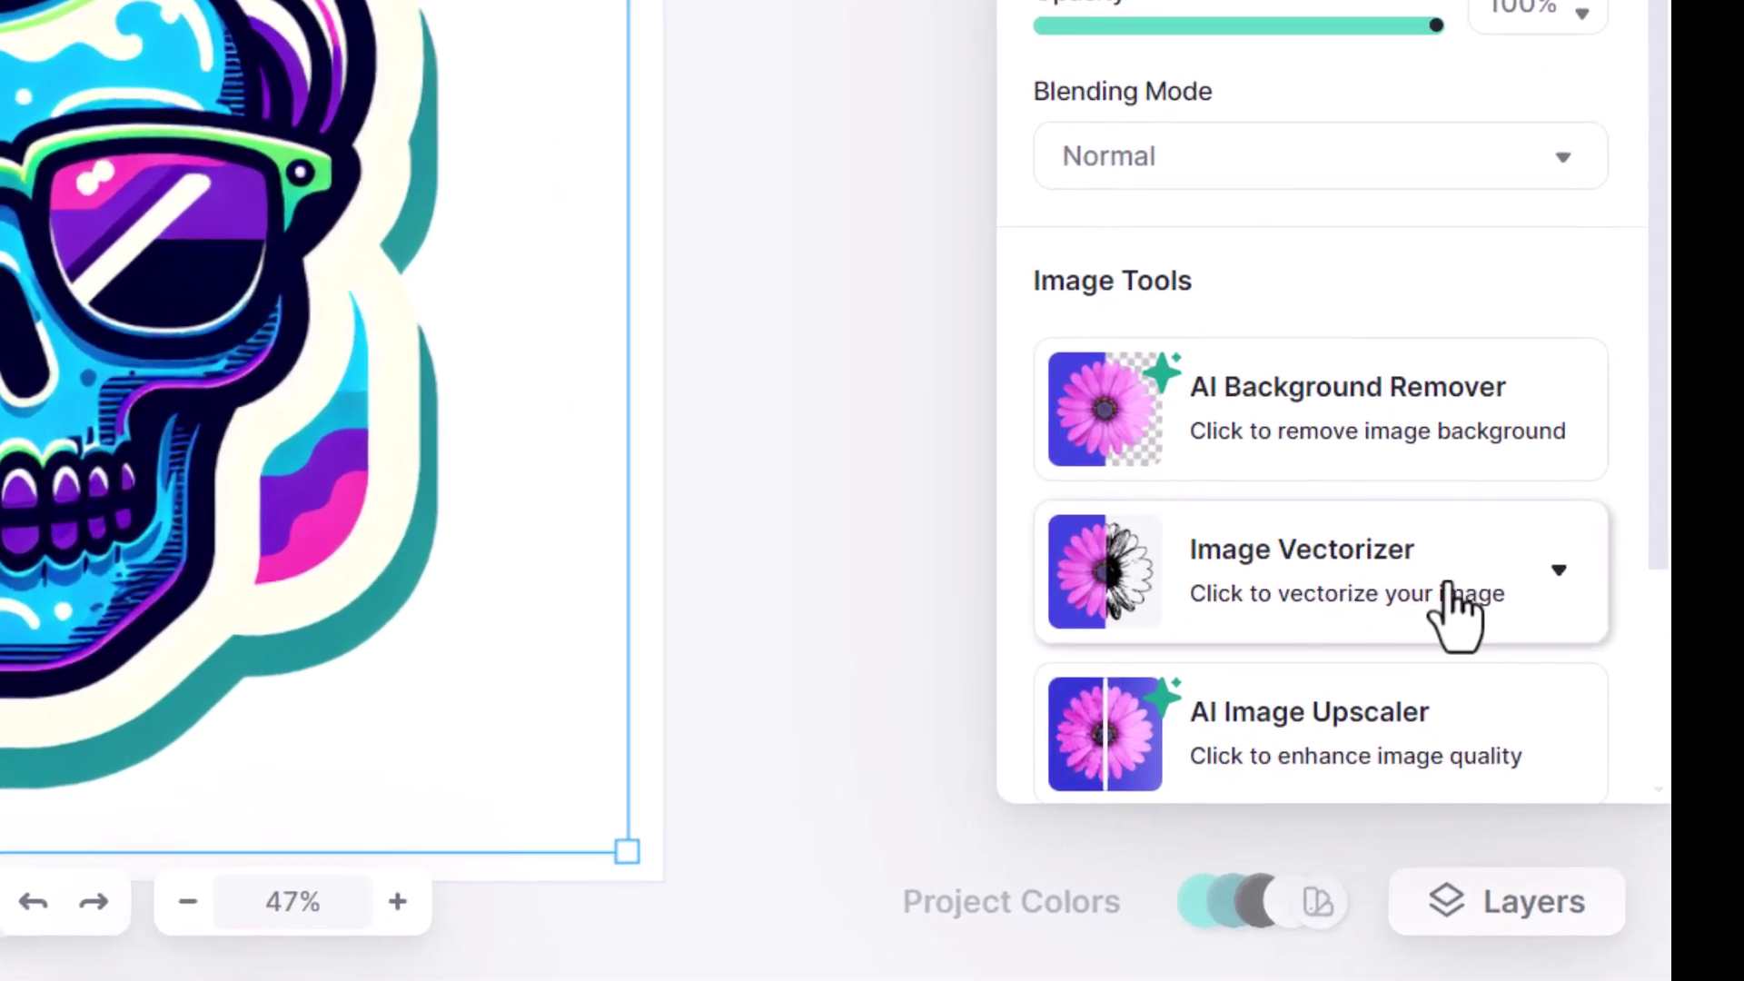
{"action": "left_click", "coordinate": [1610, 746]}
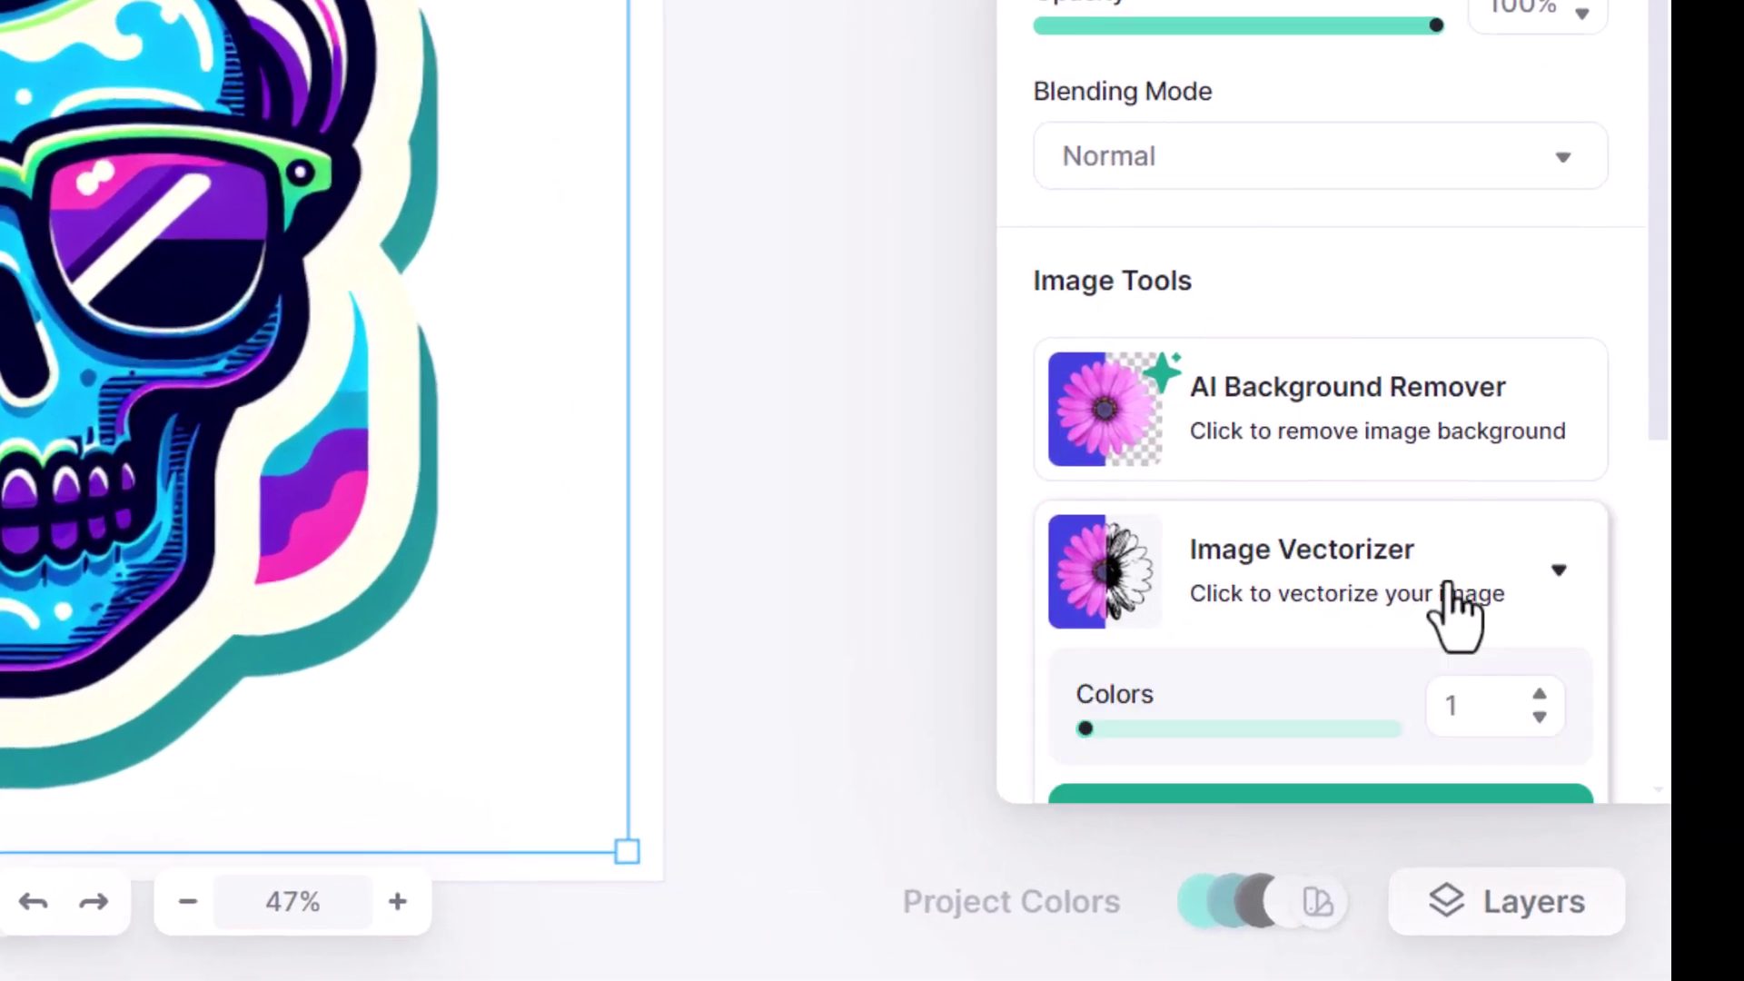
{"action": "scroll", "coordinate": [1453, 613], "scroll_direction": "down", "scroll_amount": 5}
{"action": "left_click_drag", "start_coordinate": [1085, 274], "coordinate": [1403, 274]}
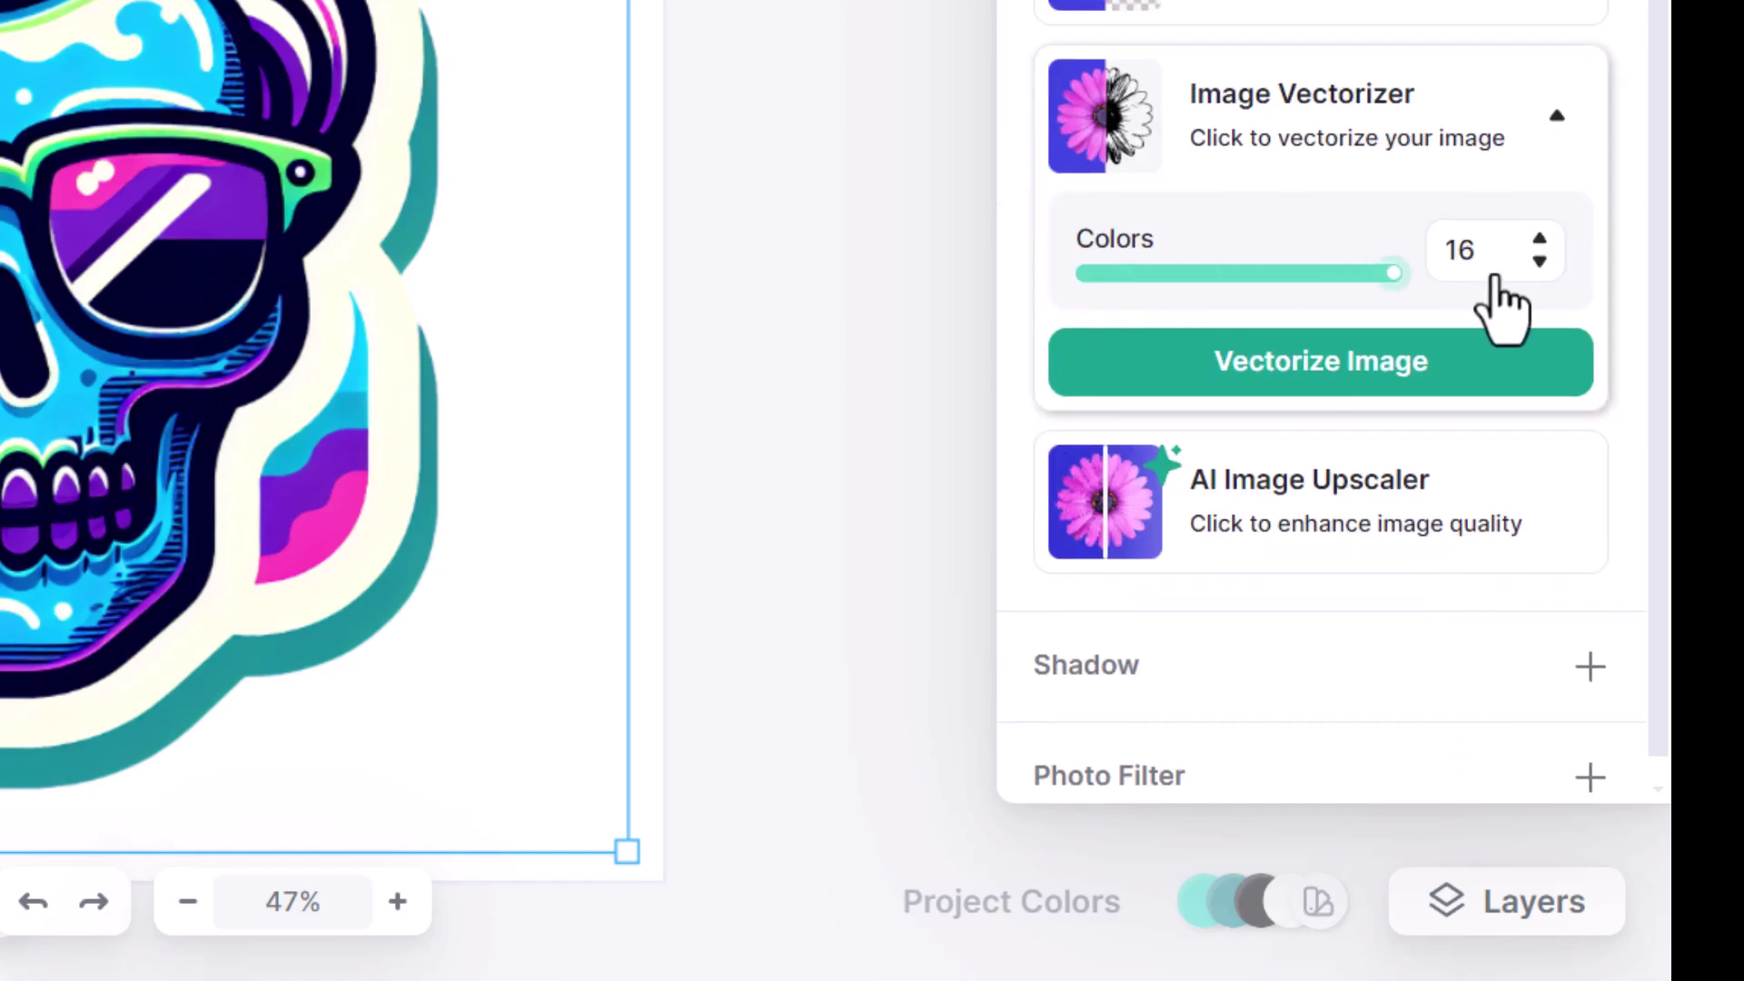
{"action": "left_click", "coordinate": [1314, 374]}
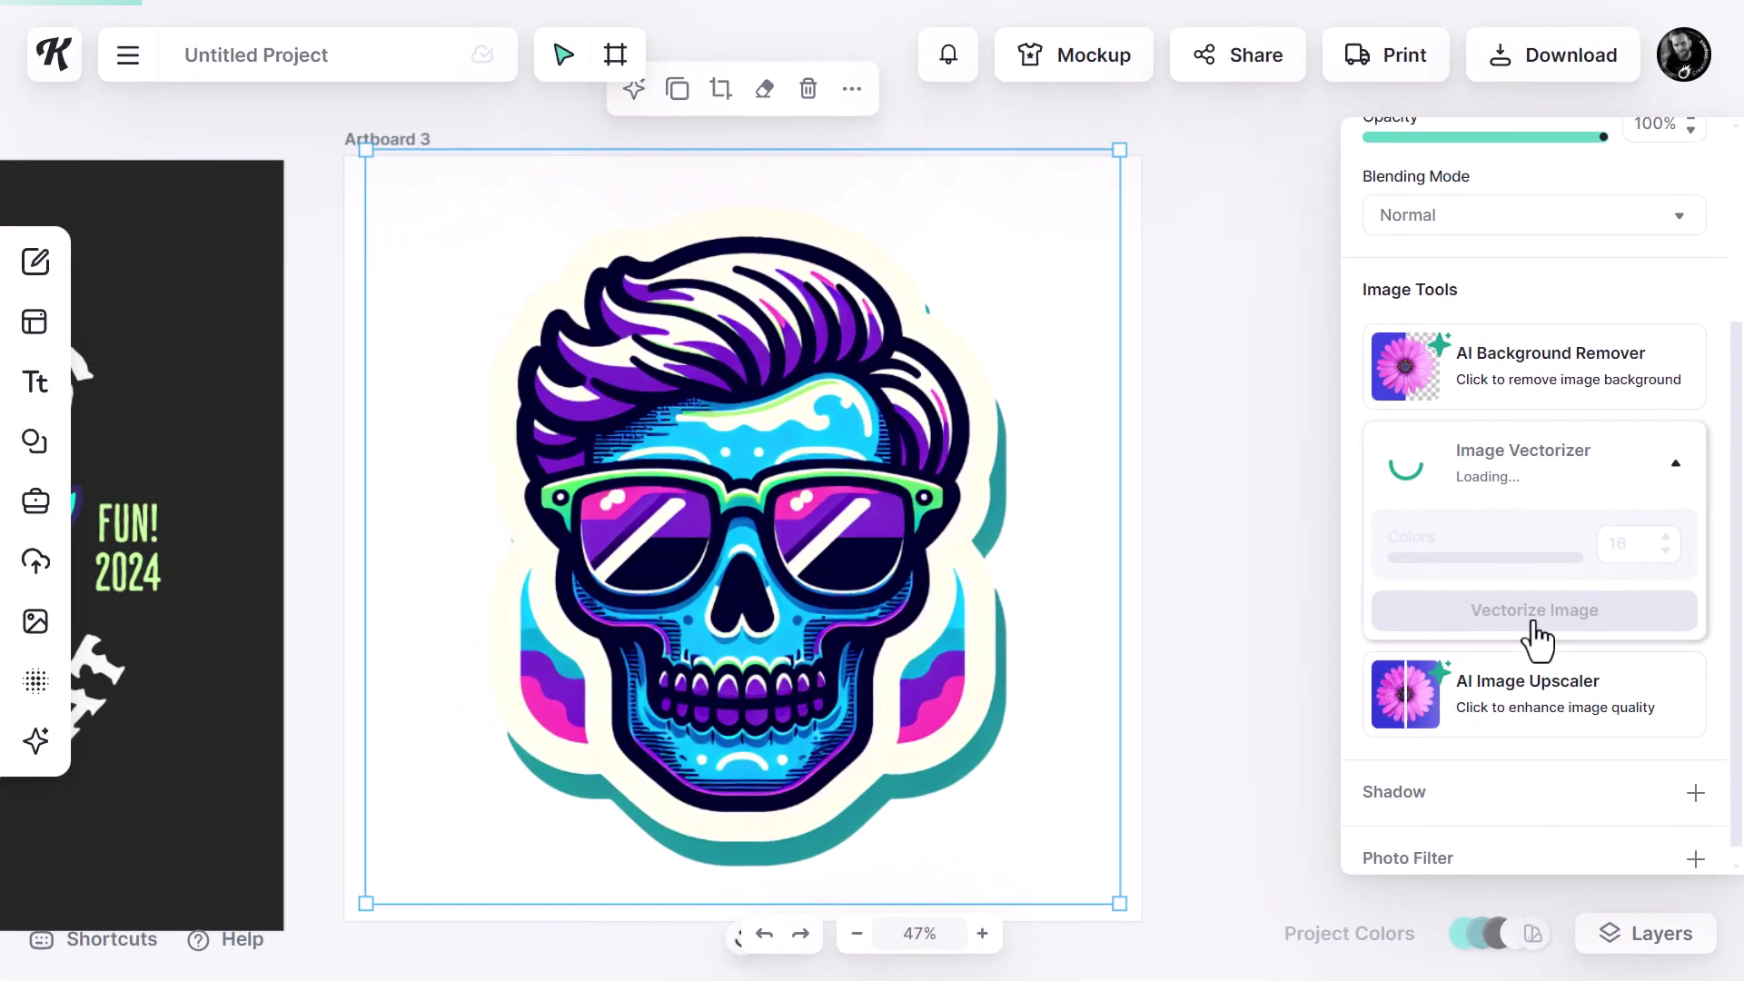
Preview the Forest Ranger palette on the vectorized sticker, undo it, and reselect the sticker.
{"action": "left_click", "coordinate": [1600, 713]}
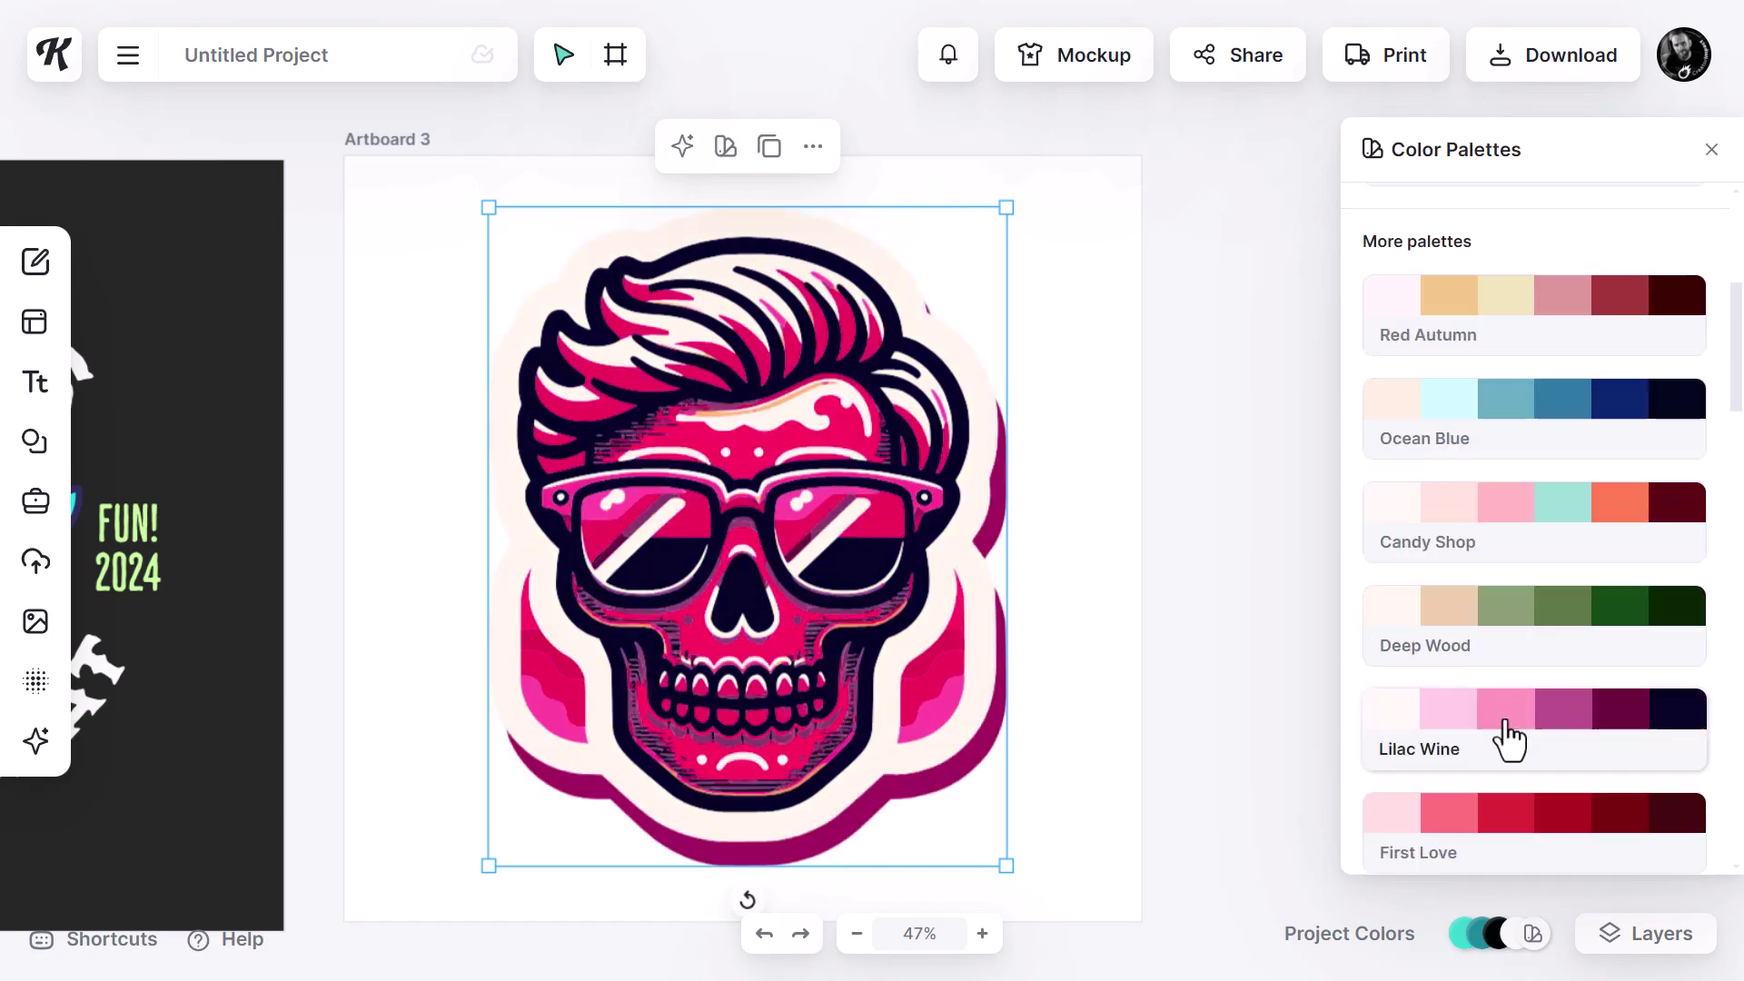
{"action": "scroll", "coordinate": [1507, 736], "scroll_direction": "down", "scroll_amount": 15}
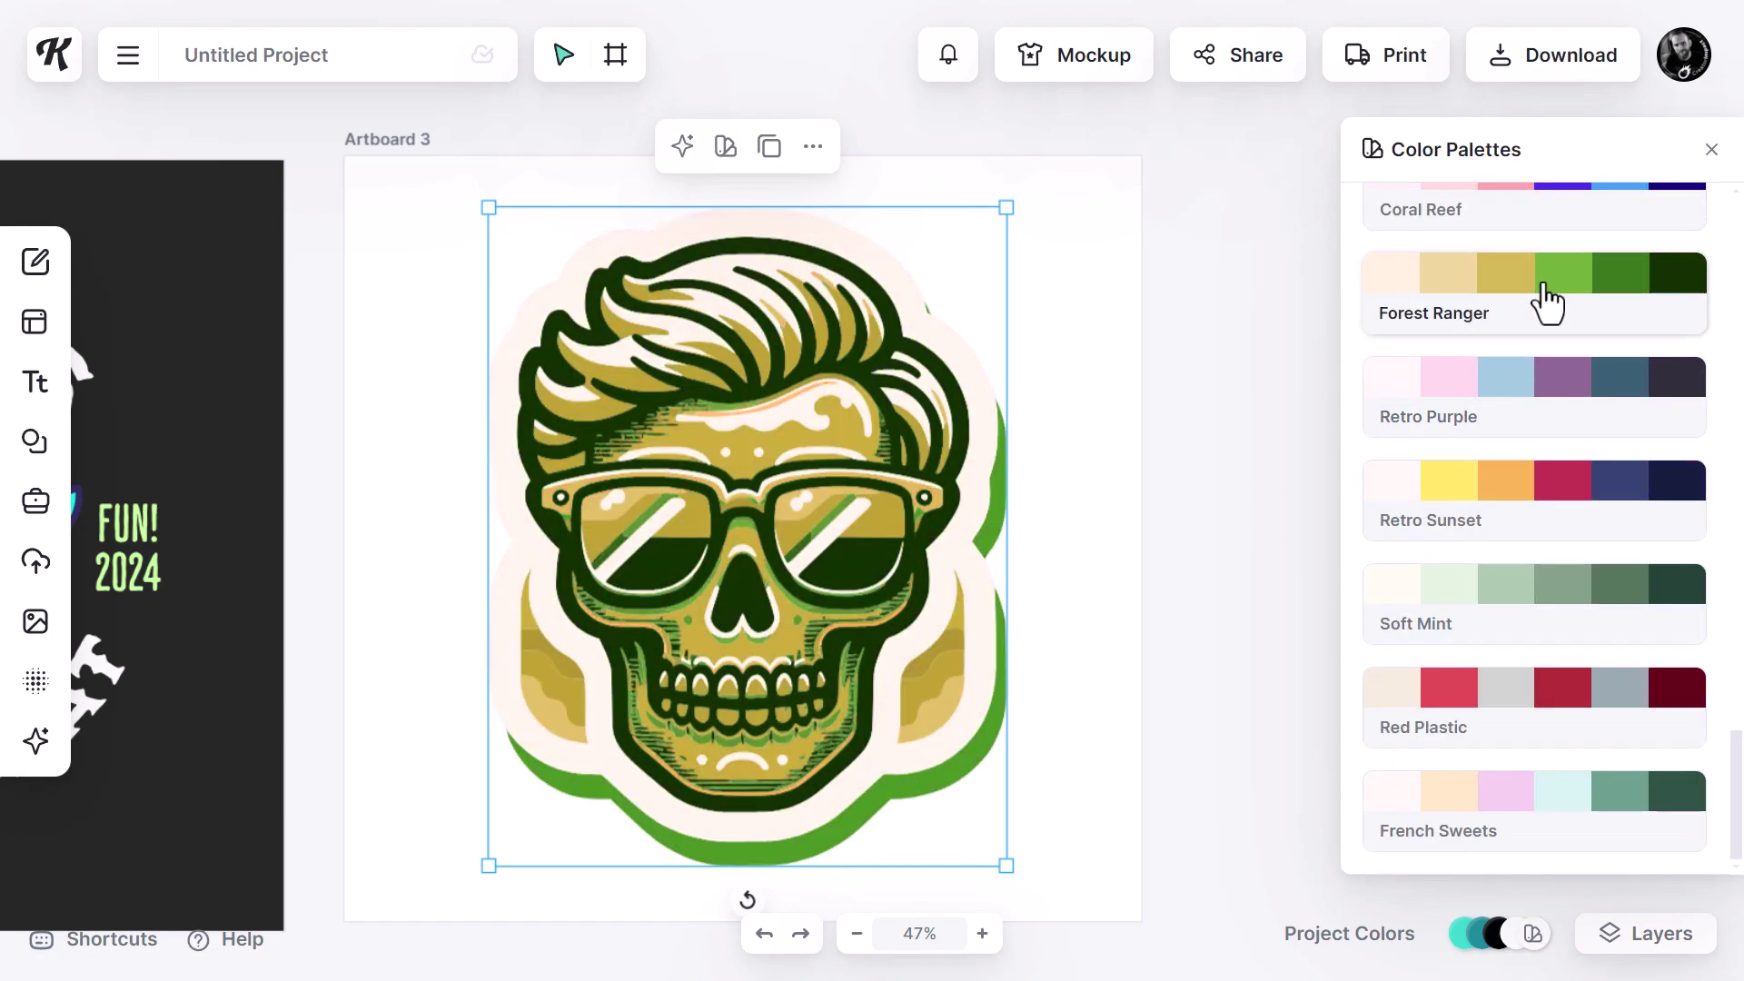
{"action": "left_click", "coordinate": [1539, 277]}
{"action": "left_click", "coordinate": [1129, 448]}
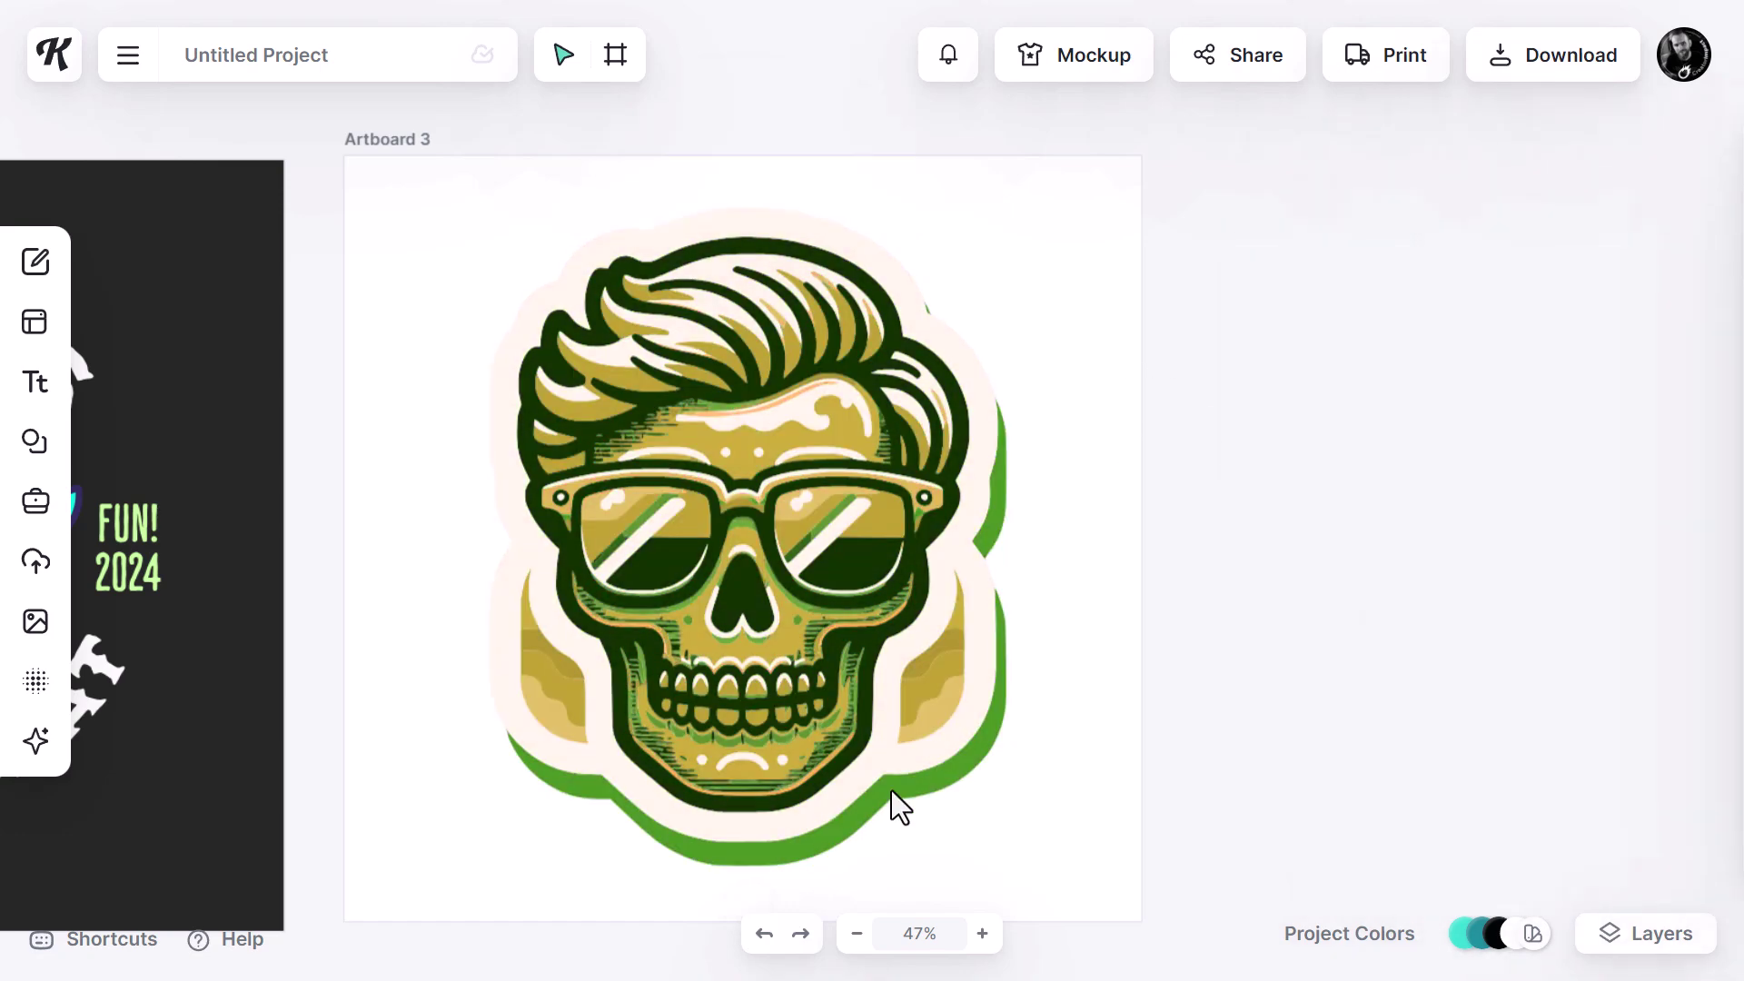
{"action": "left_click", "coordinate": [764, 935]}
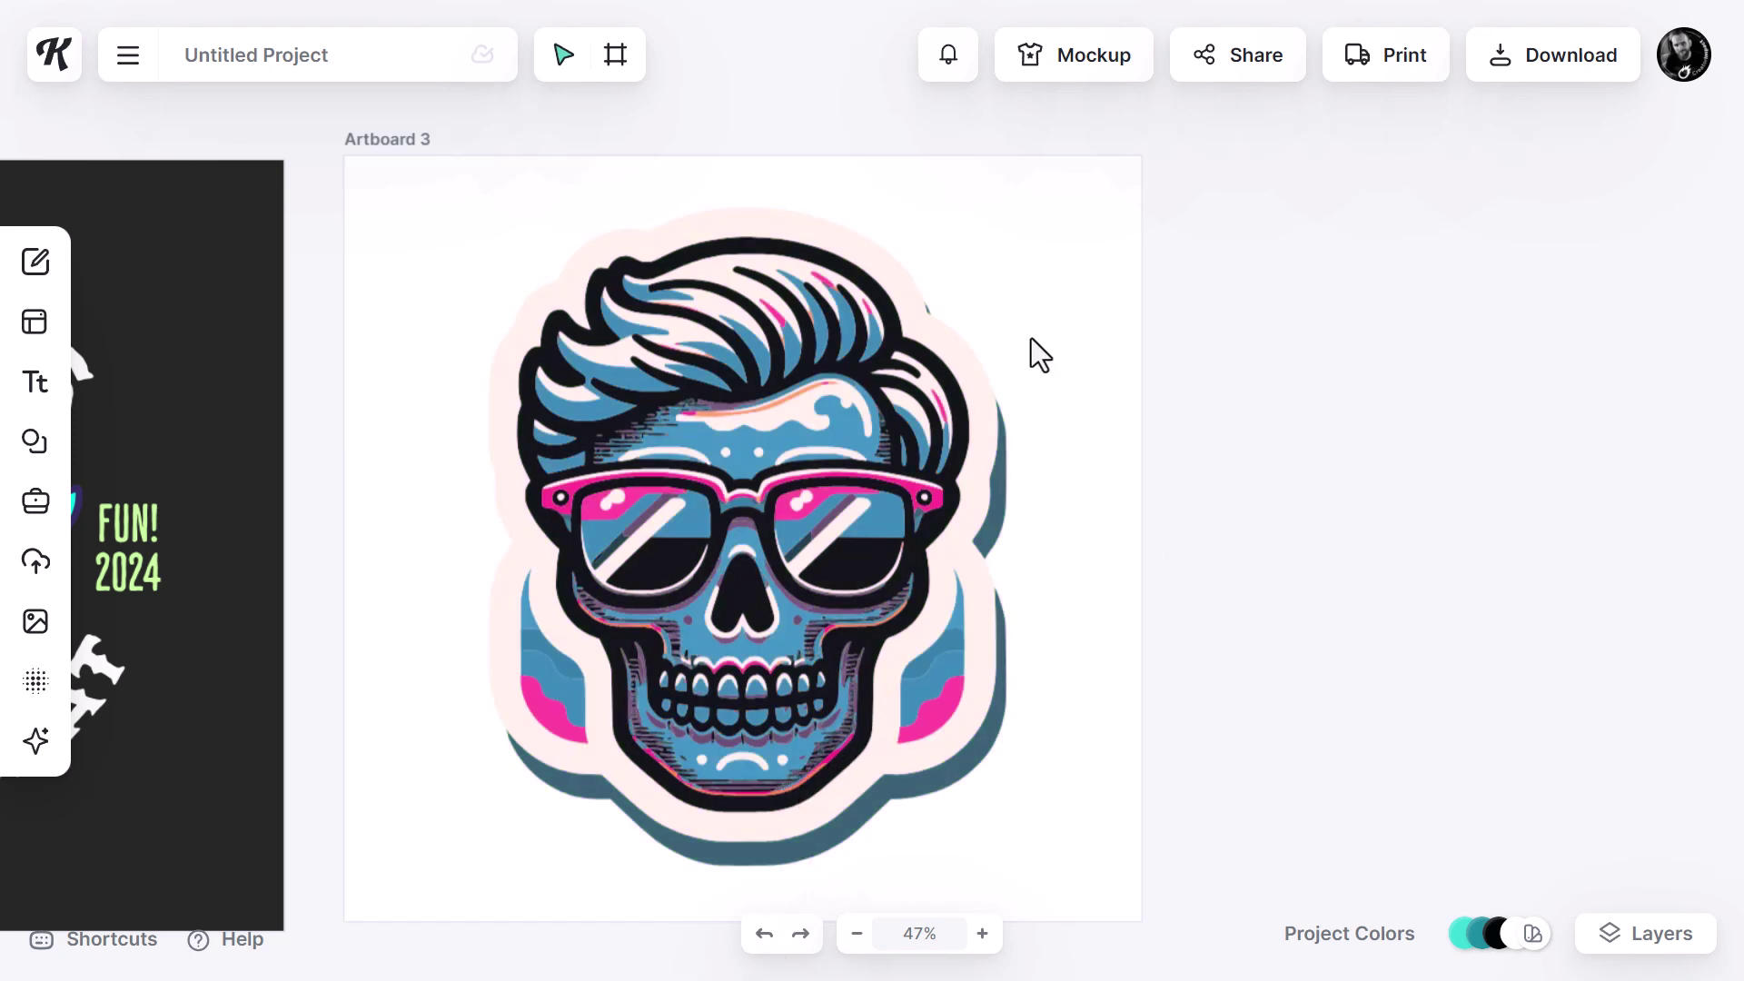
{"action": "left_click", "coordinate": [956, 451]}
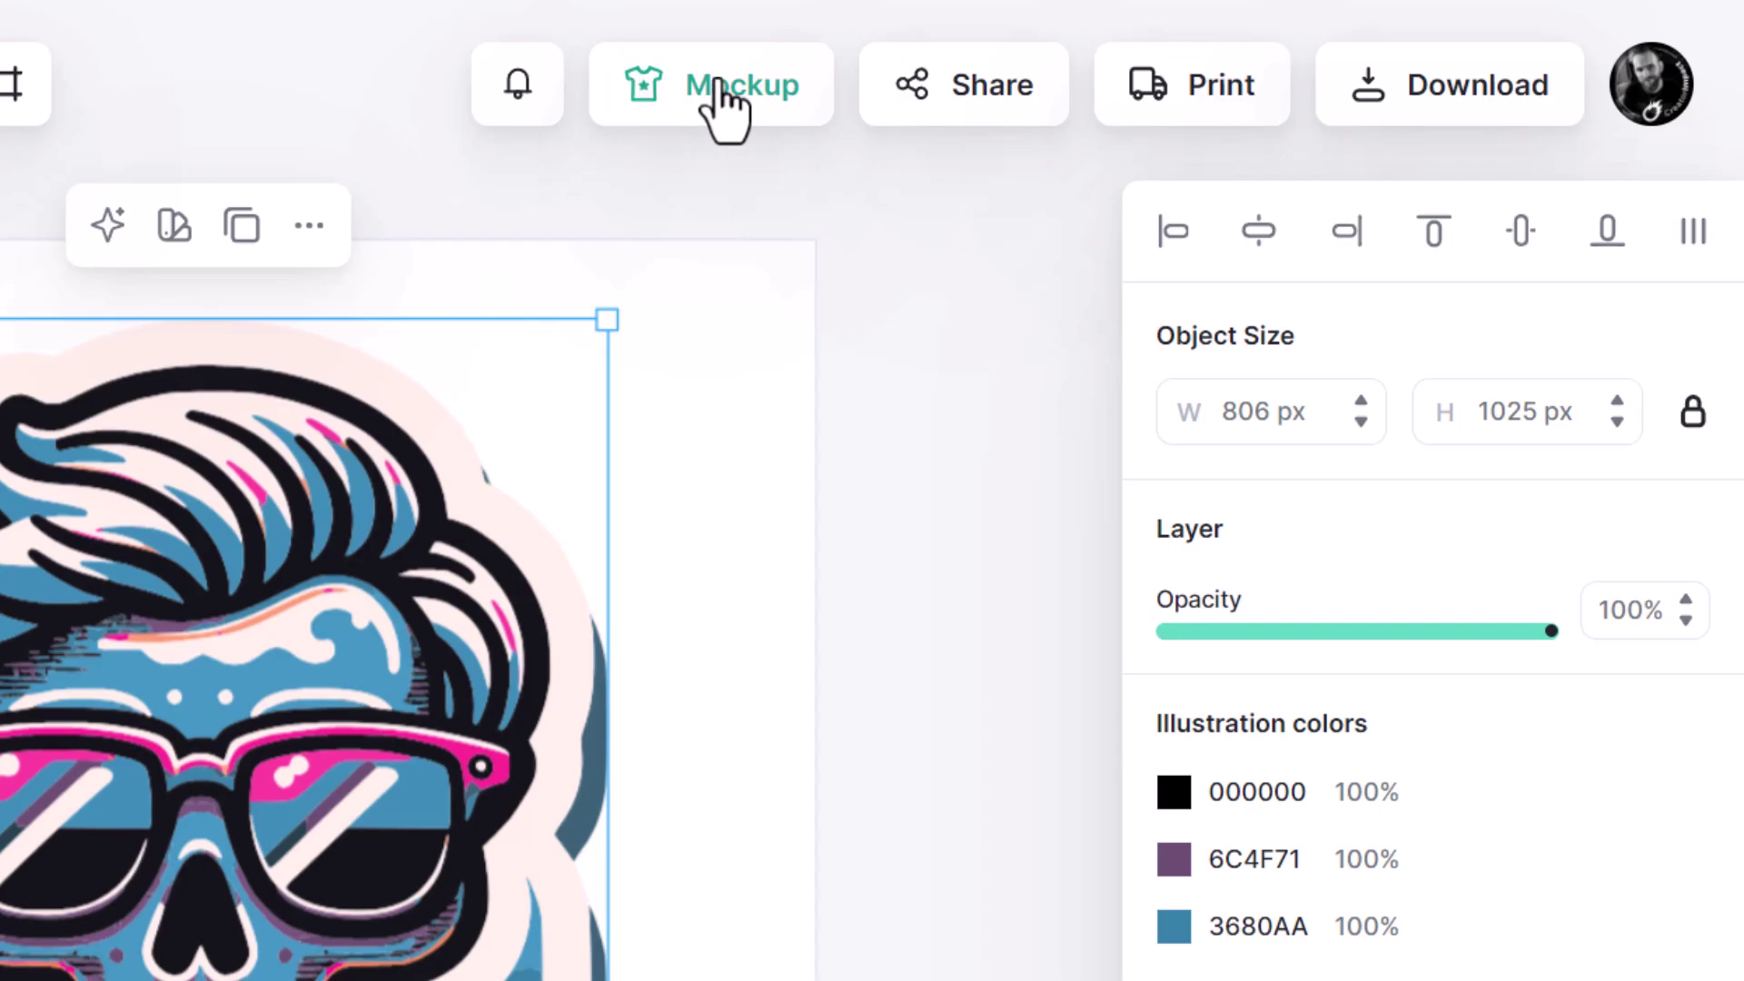
Create a t-shirt mockup from Artboard 1 and center the skull design on the shirt.
{"action": "left_click", "coordinate": [724, 109]}
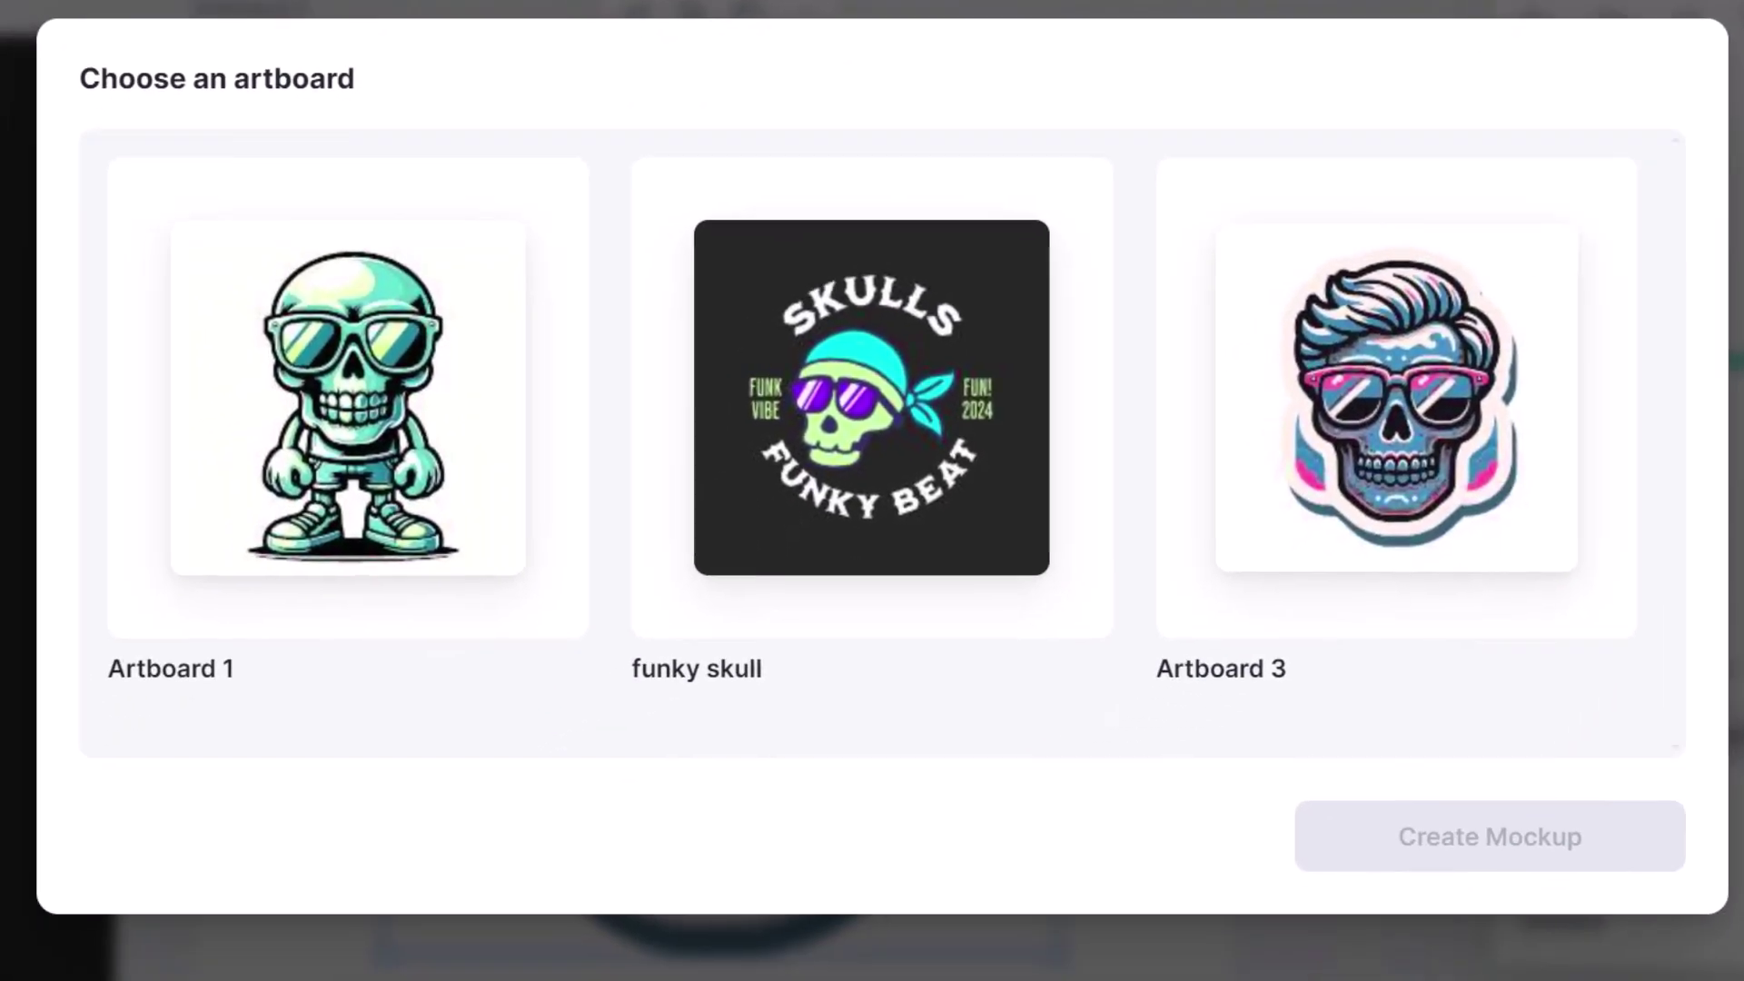
{"action": "left_click", "coordinate": [336, 445]}
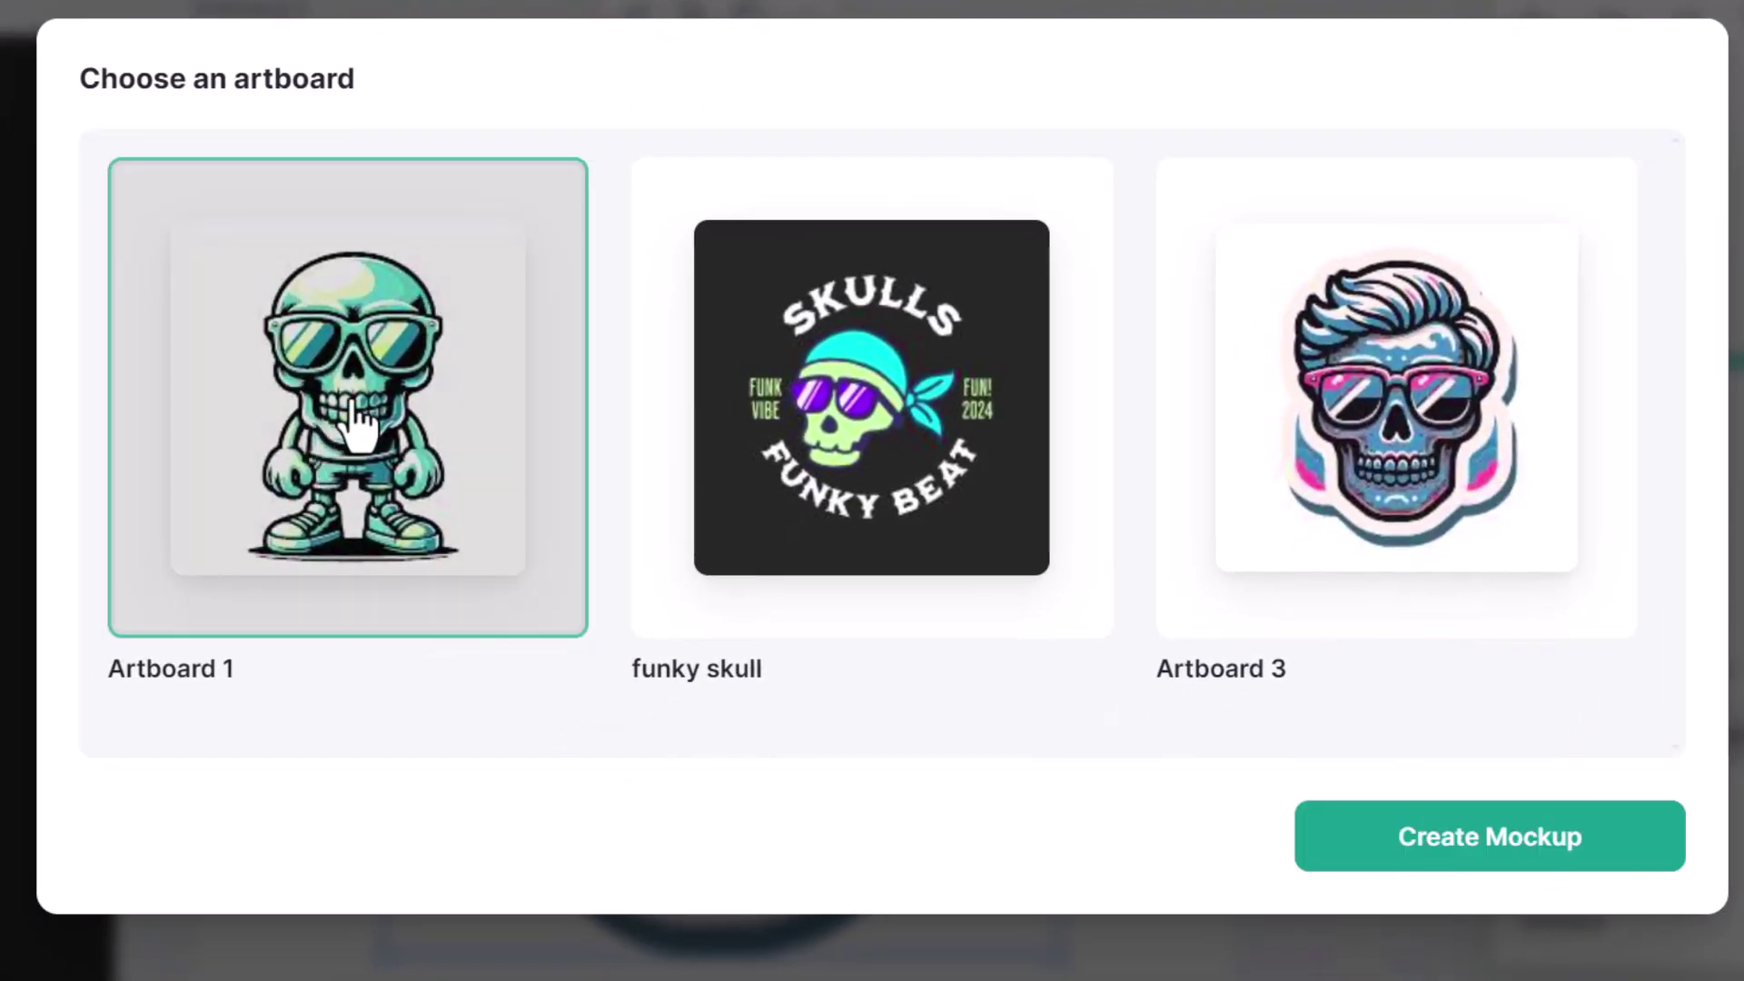
{"action": "left_click", "coordinate": [1403, 842]}
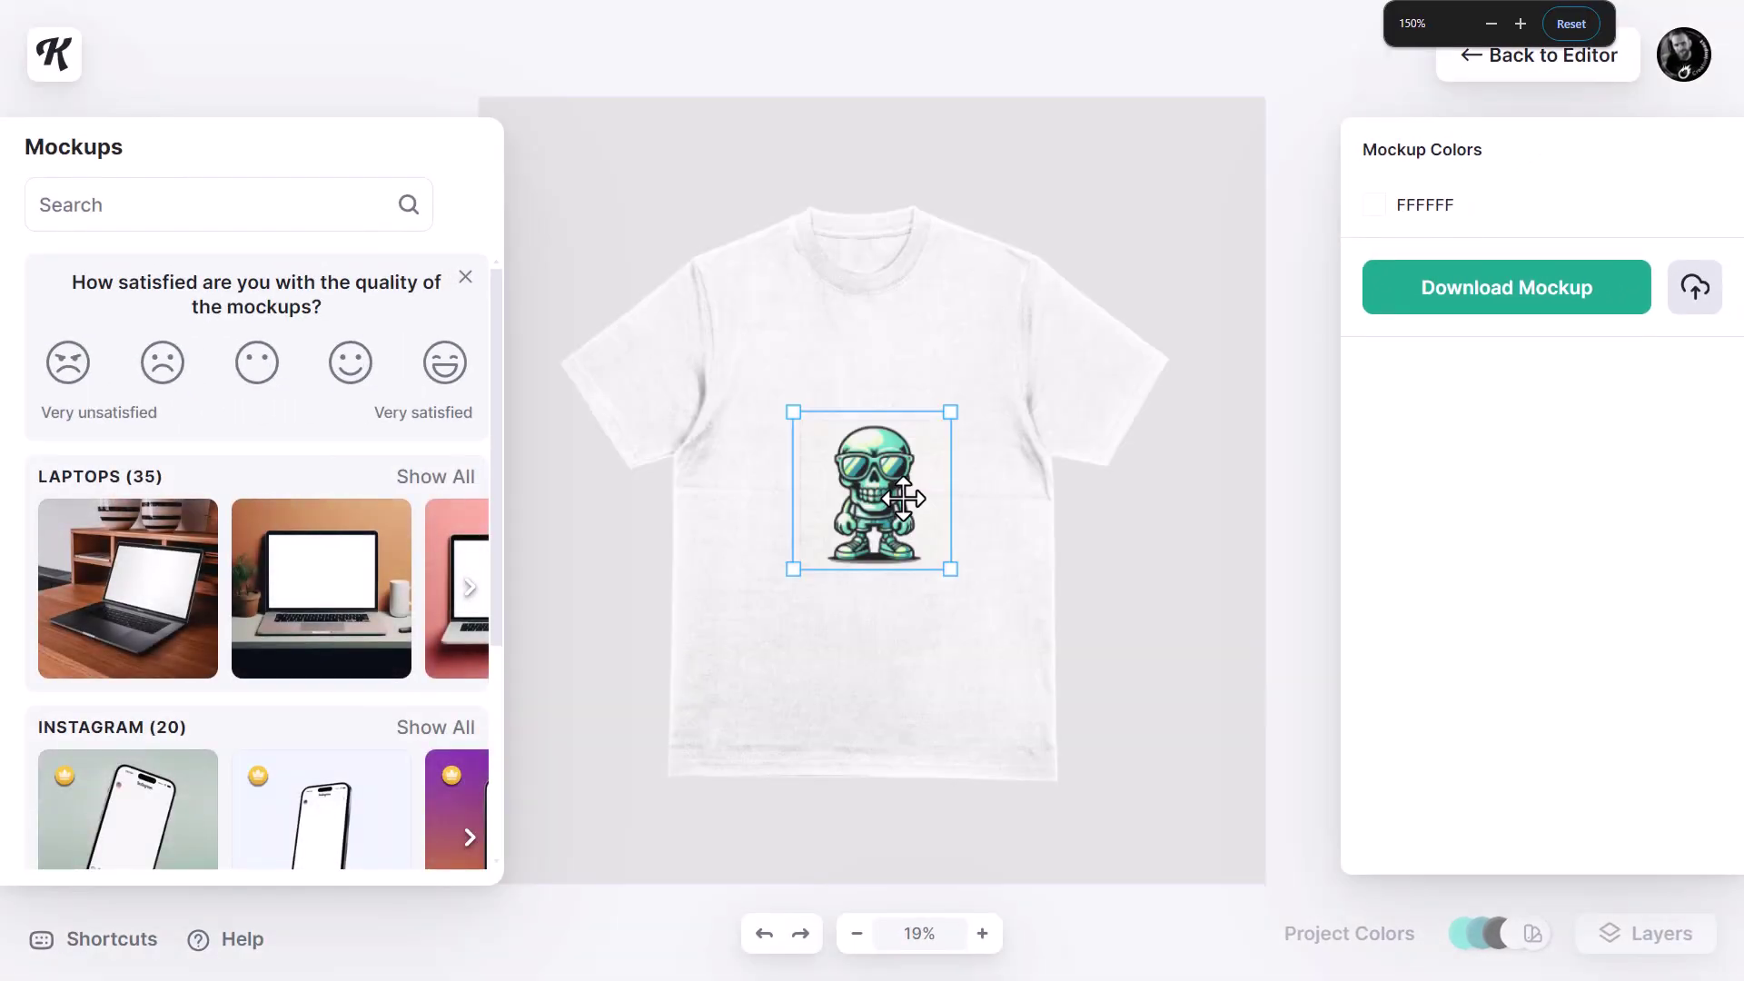
{"action": "left_click_drag", "start_coordinate": [926, 536], "coordinate": [1059, 650]}
{"action": "left_click_drag", "start_coordinate": [870, 436], "coordinate": [863, 438]}
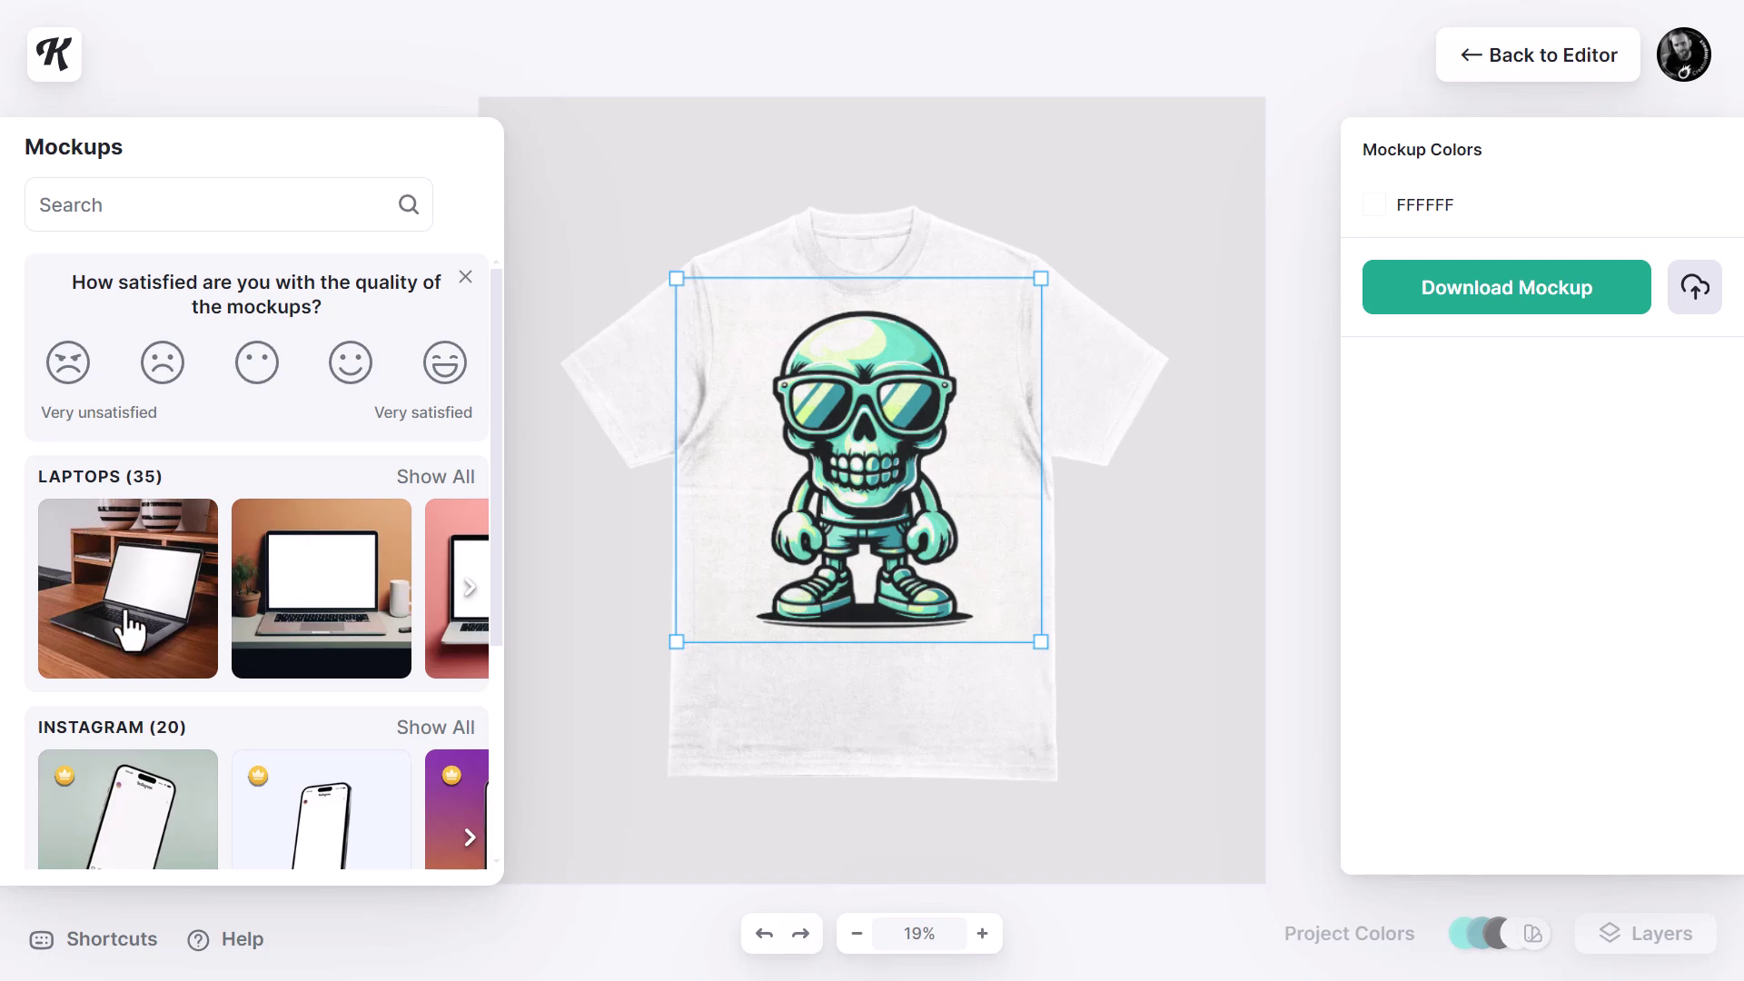
Switch to a candle mockup and enlarge the skull design on the candle label.
{"action": "scroll", "coordinate": [127, 627], "scroll_direction": "down", "scroll_amount": 8}
{"action": "left_click", "coordinate": [117, 393]}
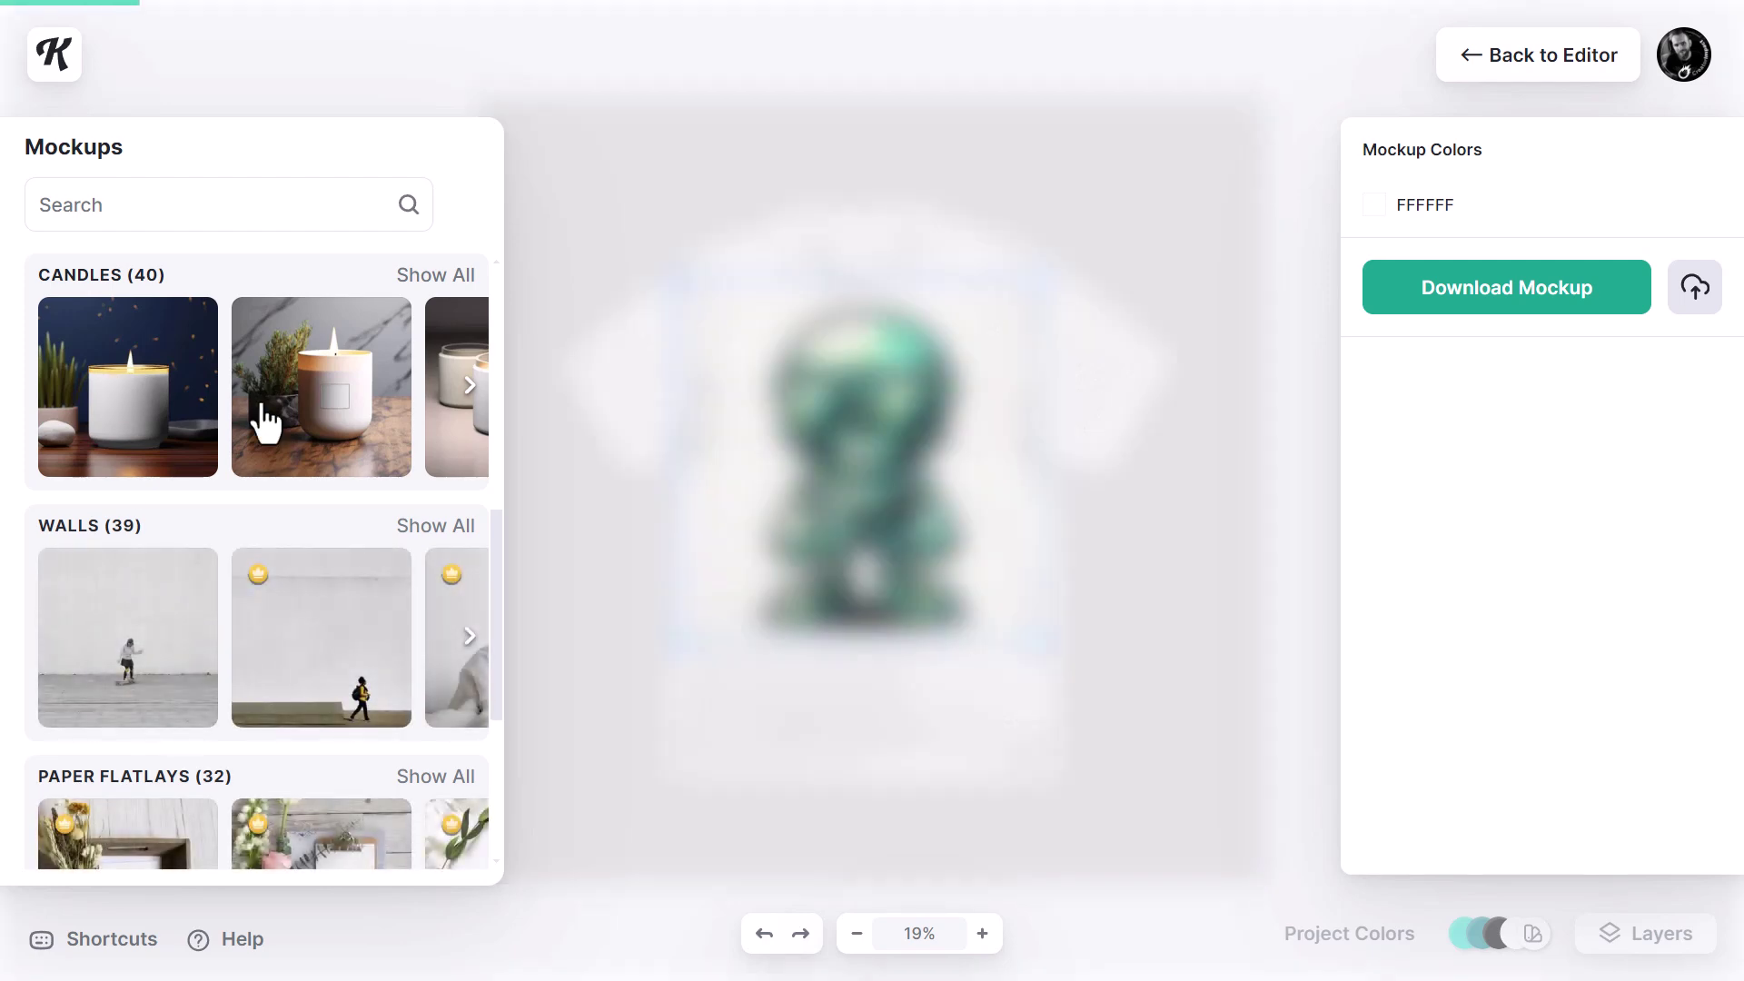
{"action": "left_click", "coordinate": [829, 556]}
{"action": "left_click_drag", "start_coordinate": [861, 571], "coordinate": [976, 670]}
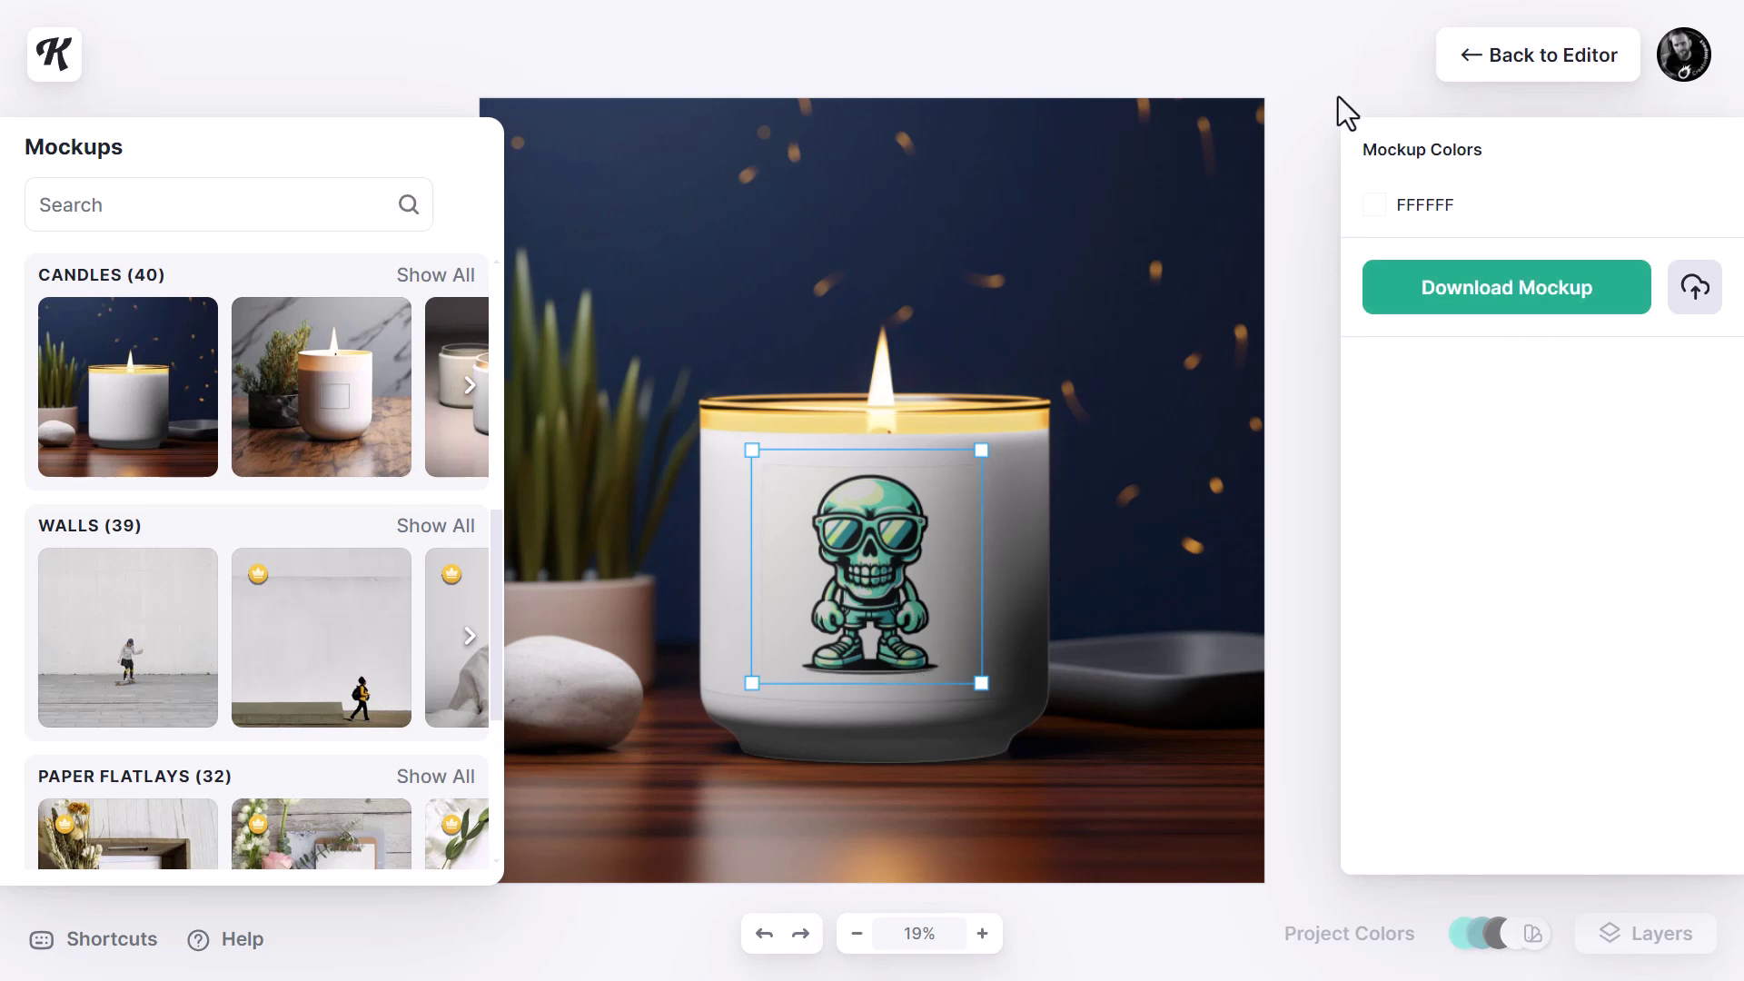
Back in the editor, send Artboard 3 to the print product catalog.
{"action": "left_click", "coordinate": [1507, 58]}
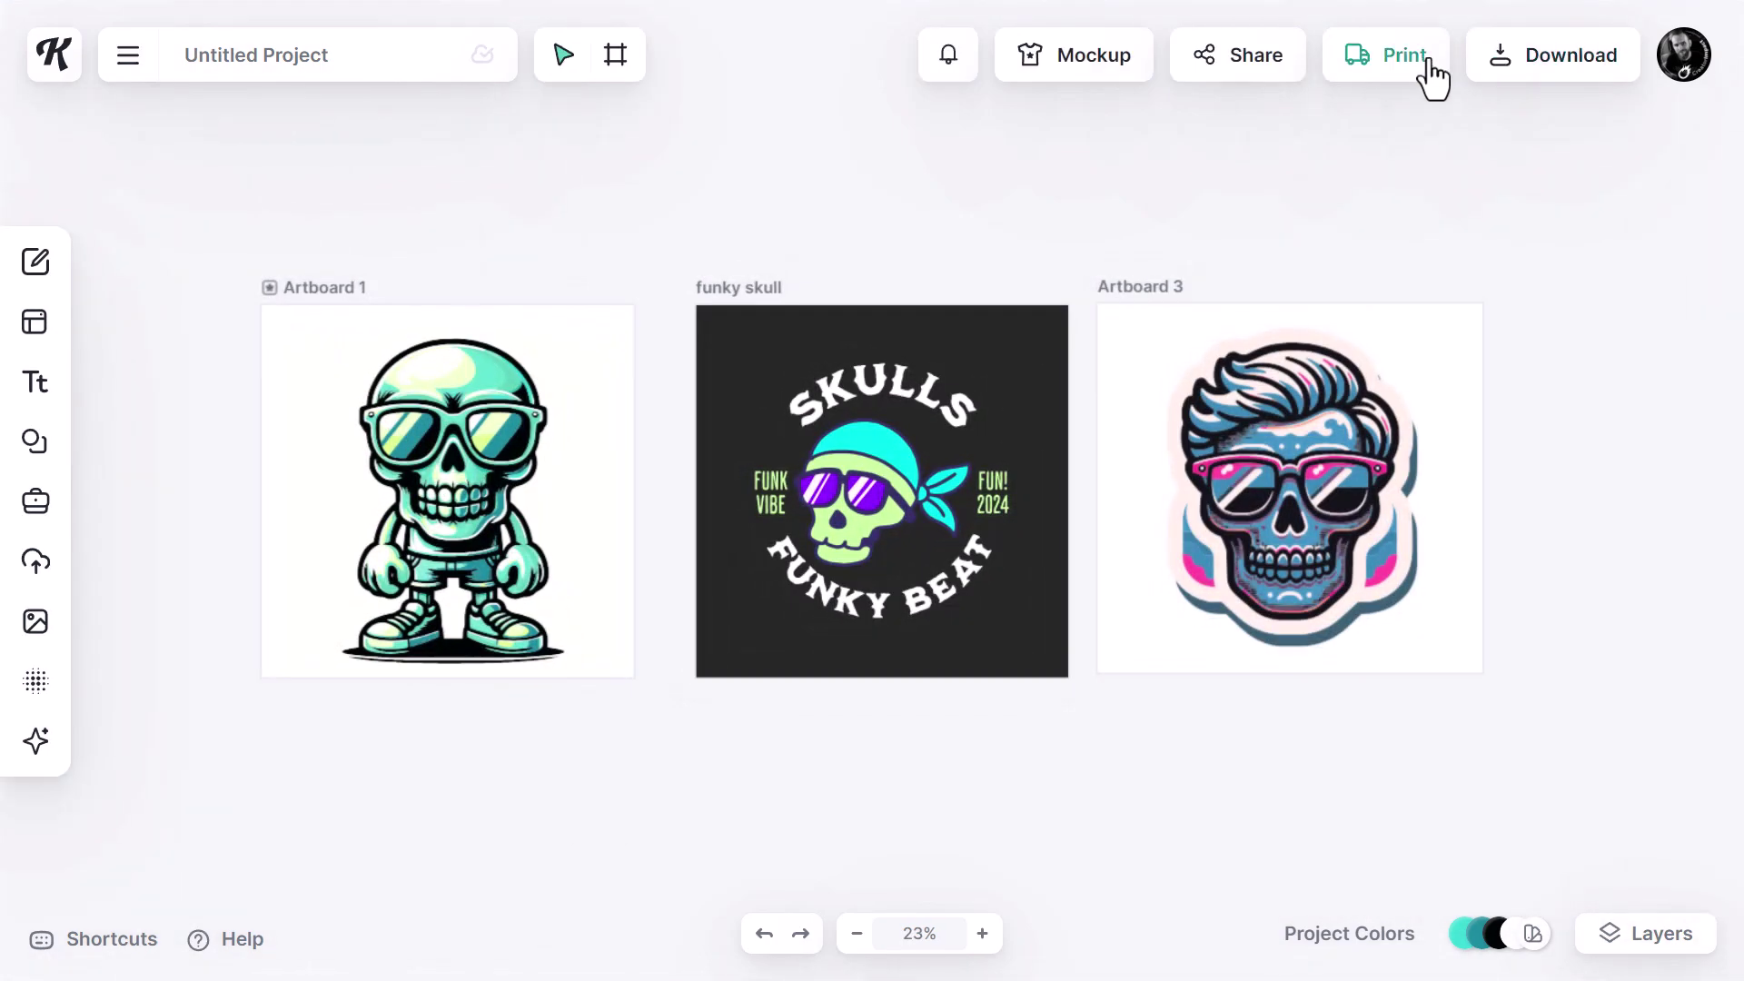
{"action": "mouse_move", "coordinate": [1399, 65]}
{"action": "left_click", "coordinate": [1180, 436]}
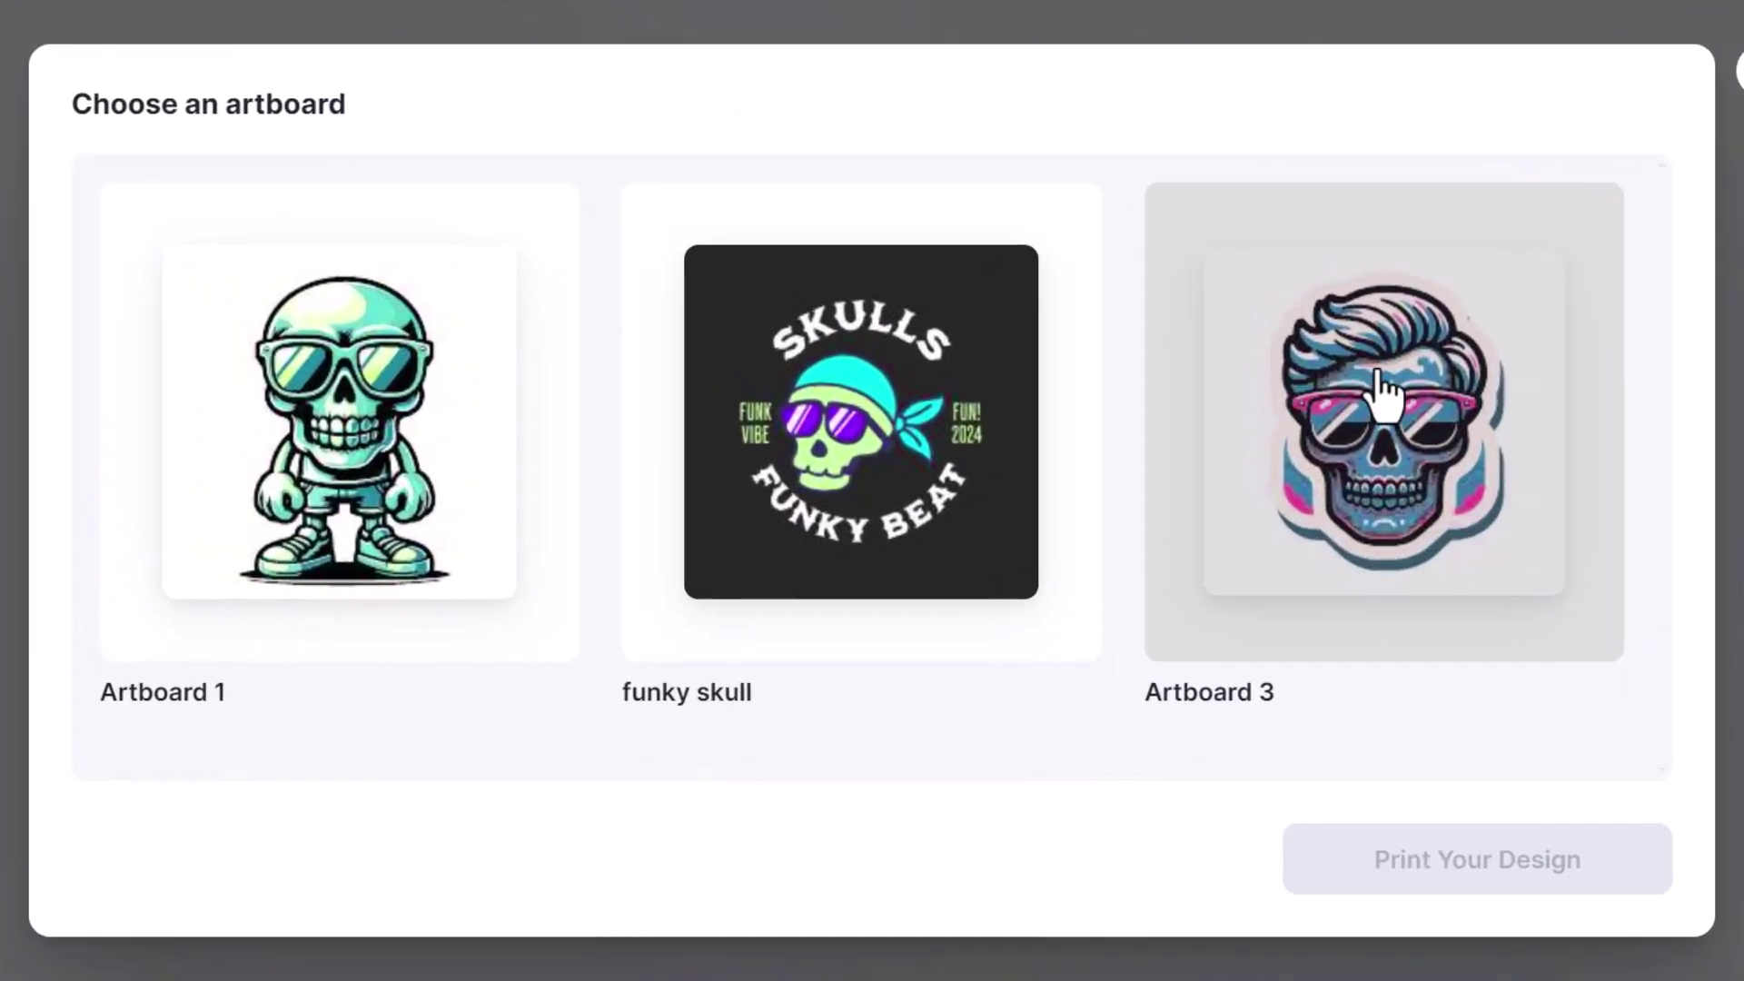
{"action": "left_click", "coordinate": [1381, 390]}
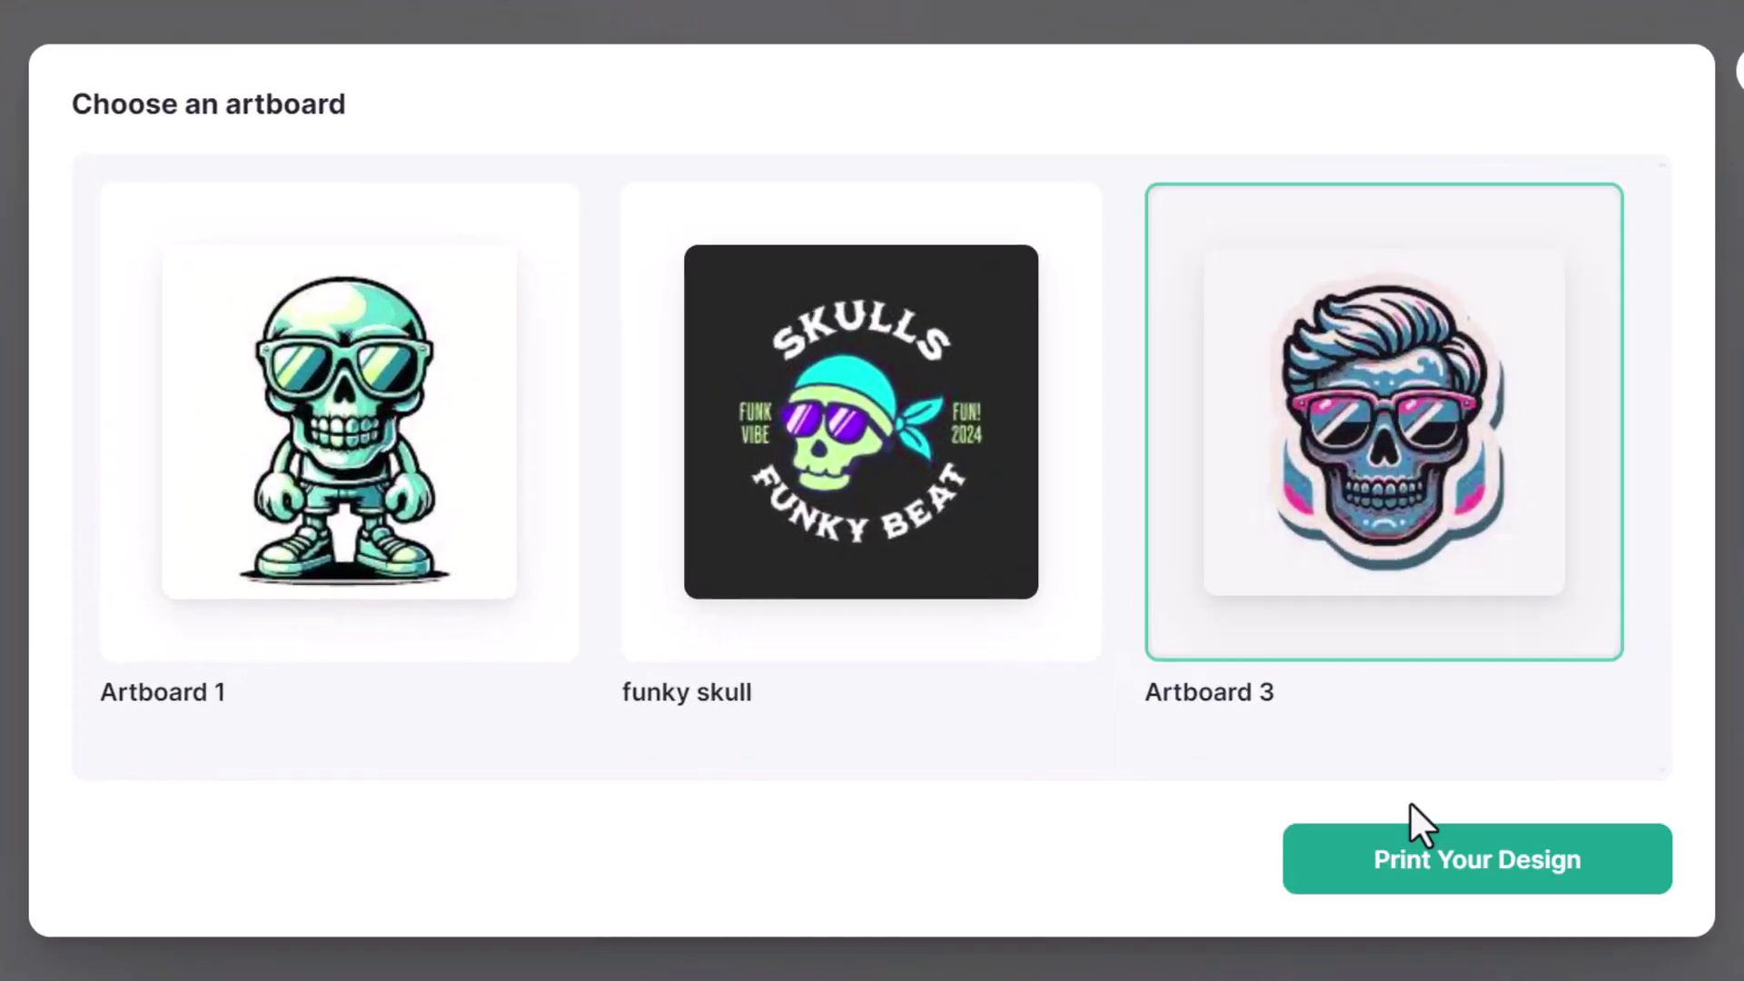
{"action": "left_click", "coordinate": [1432, 877]}
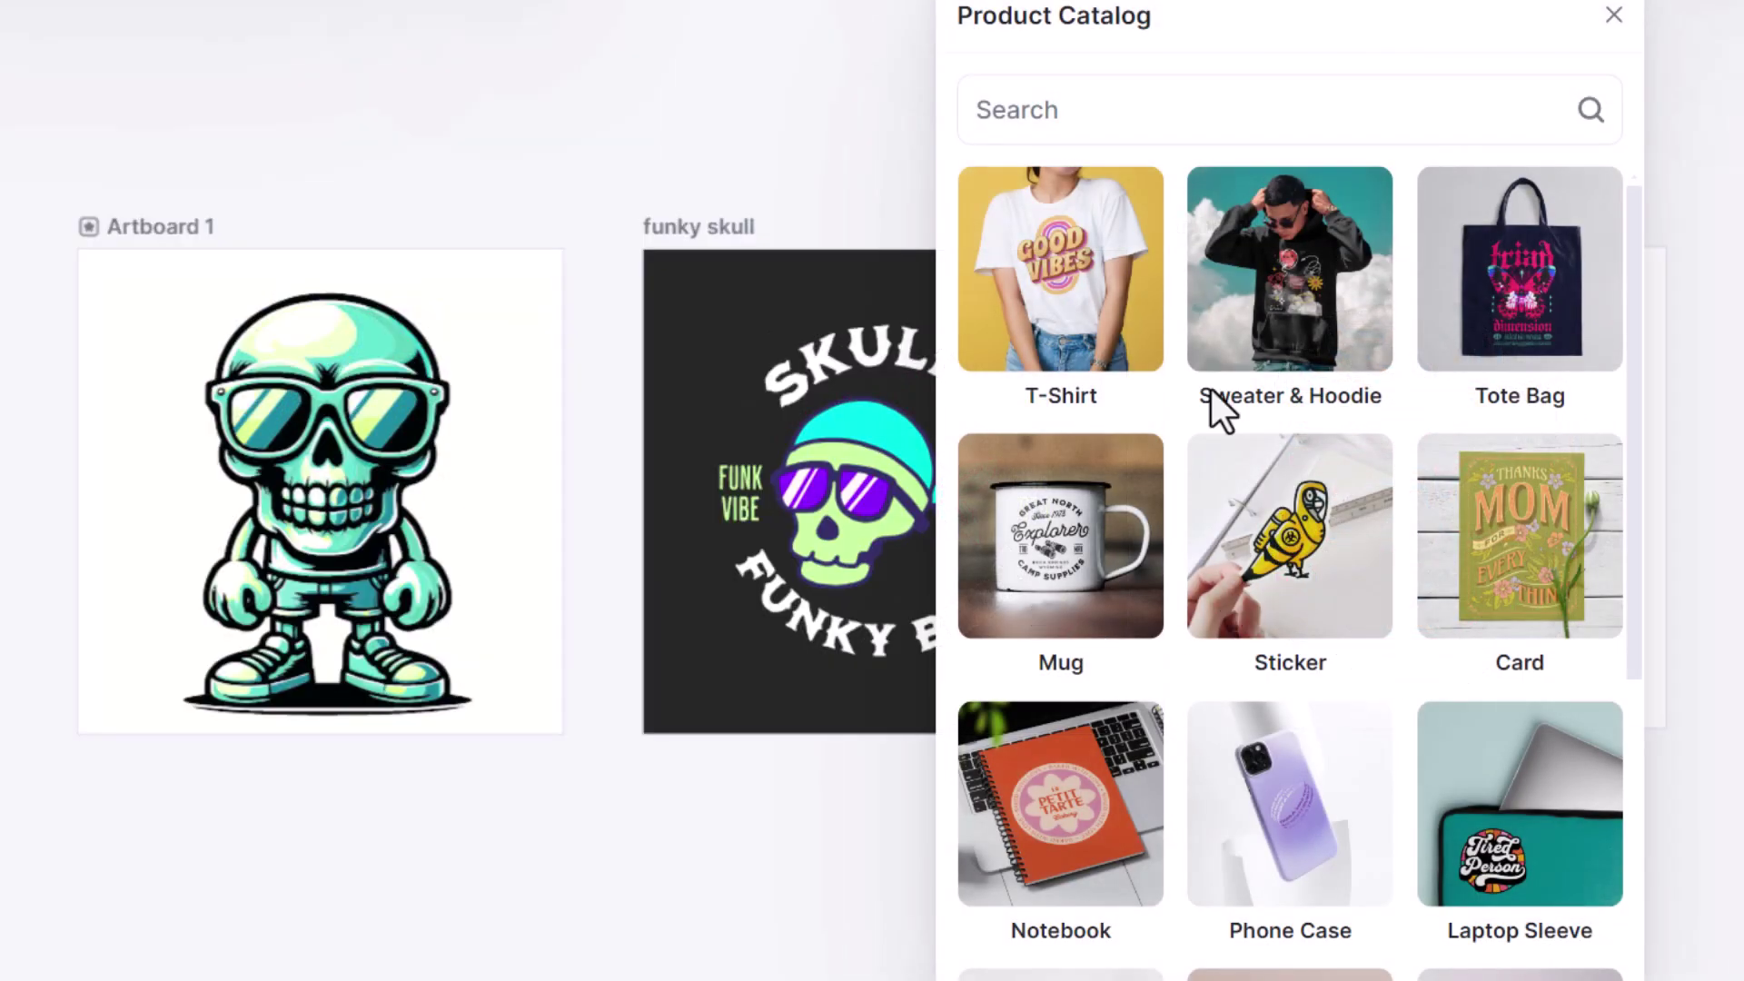